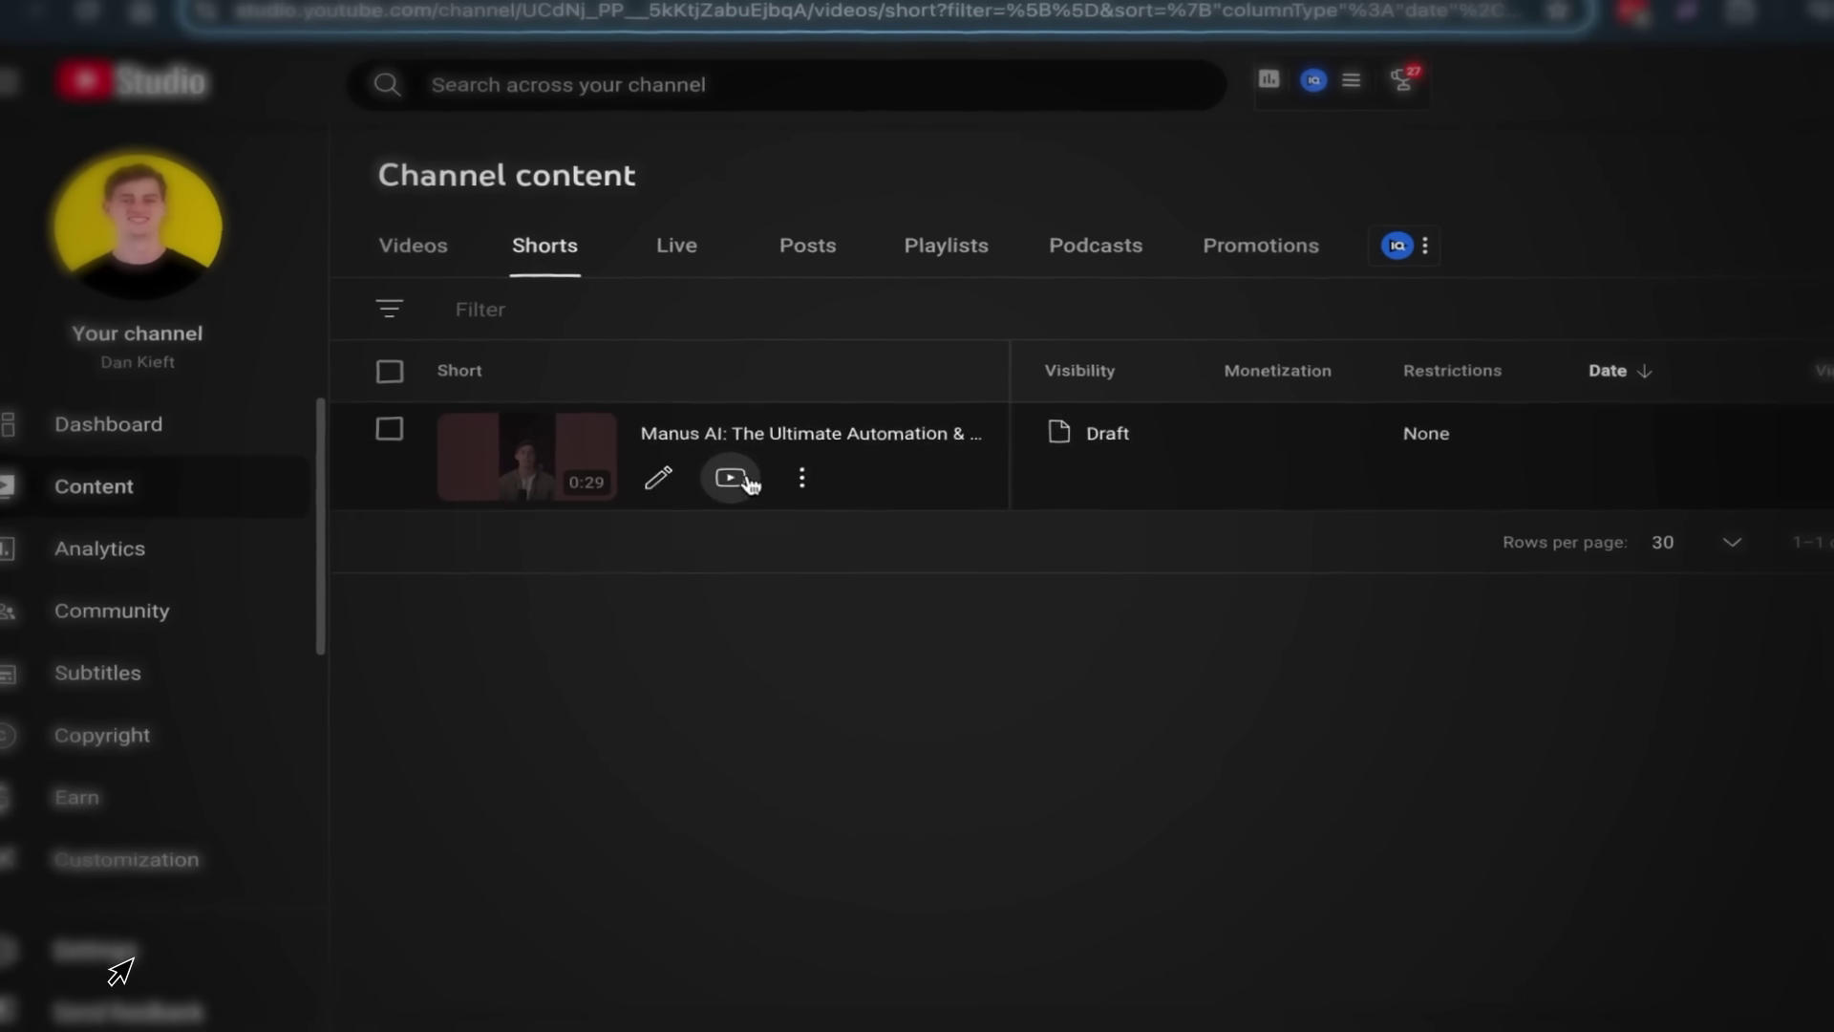
Step: Open the draft Manus AI Short on YouTube from the Shorts list
{"action": "left_click", "coordinate": [734, 479]}
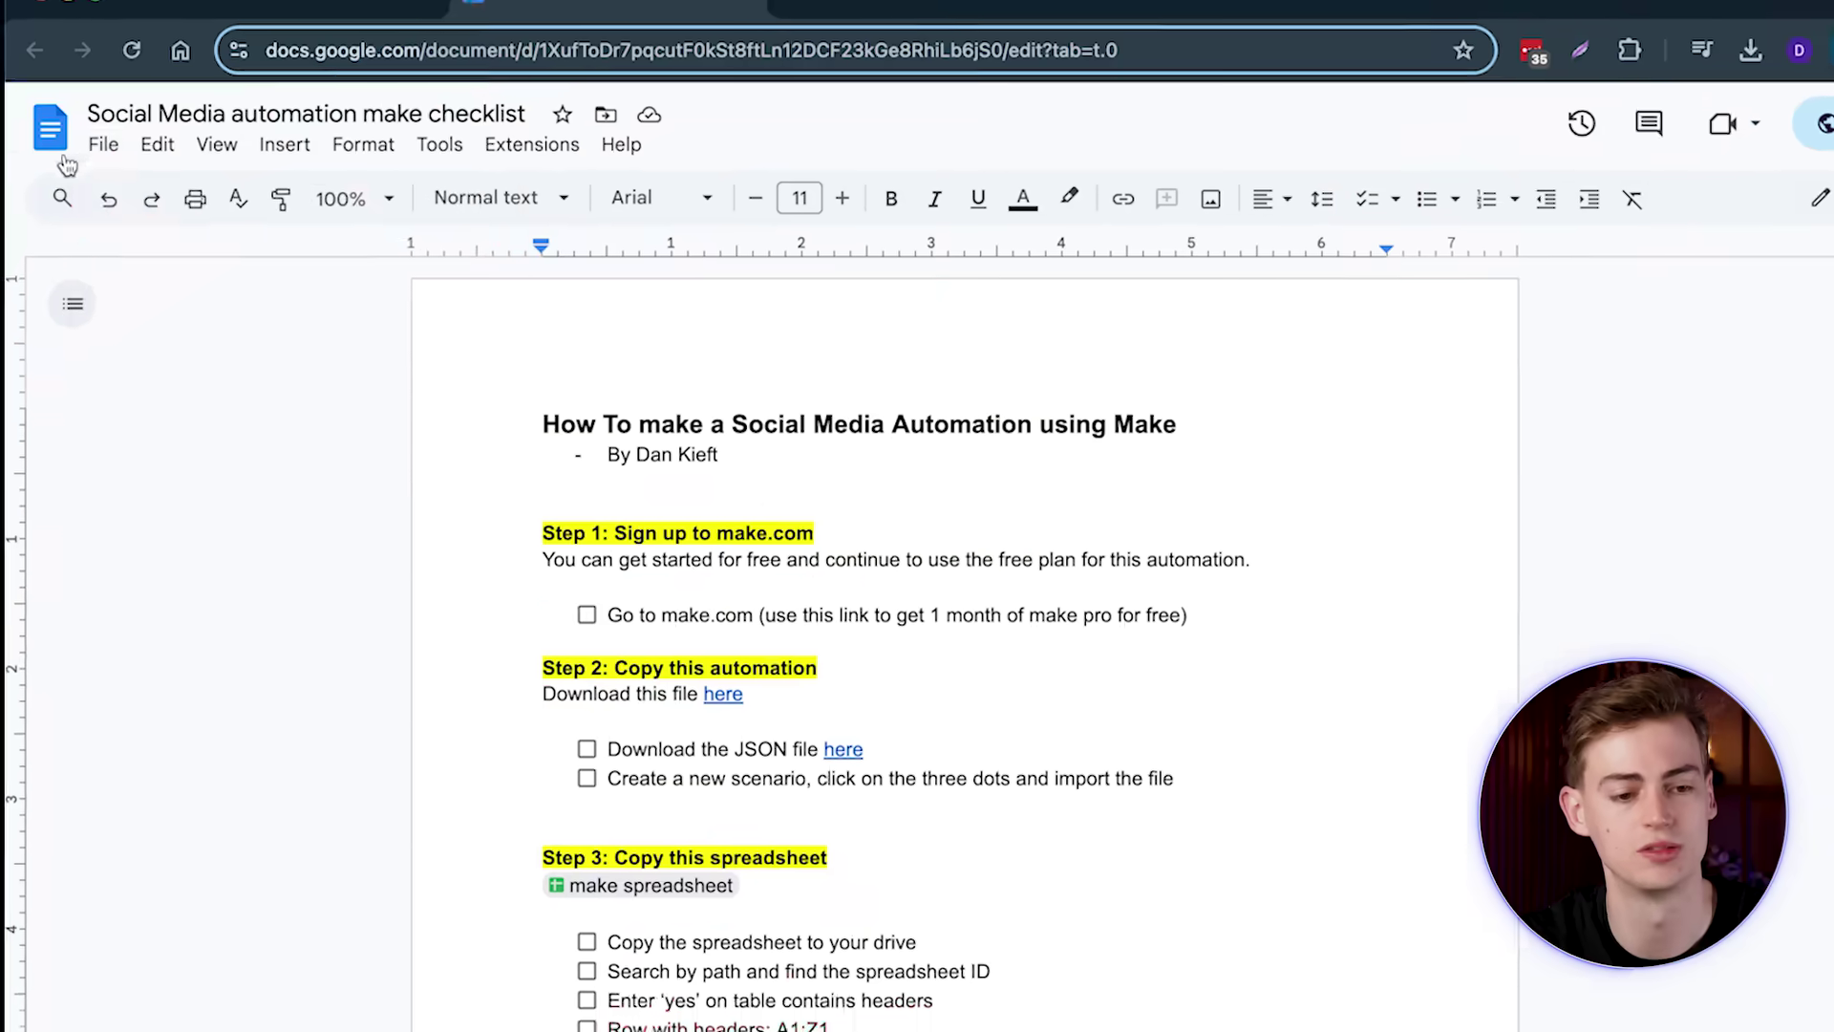
Step: Start making a copy of the checklist document, then cancel it
{"action": "left_click", "coordinate": [105, 145]}
{"action": "left_click", "coordinate": [229, 291]}
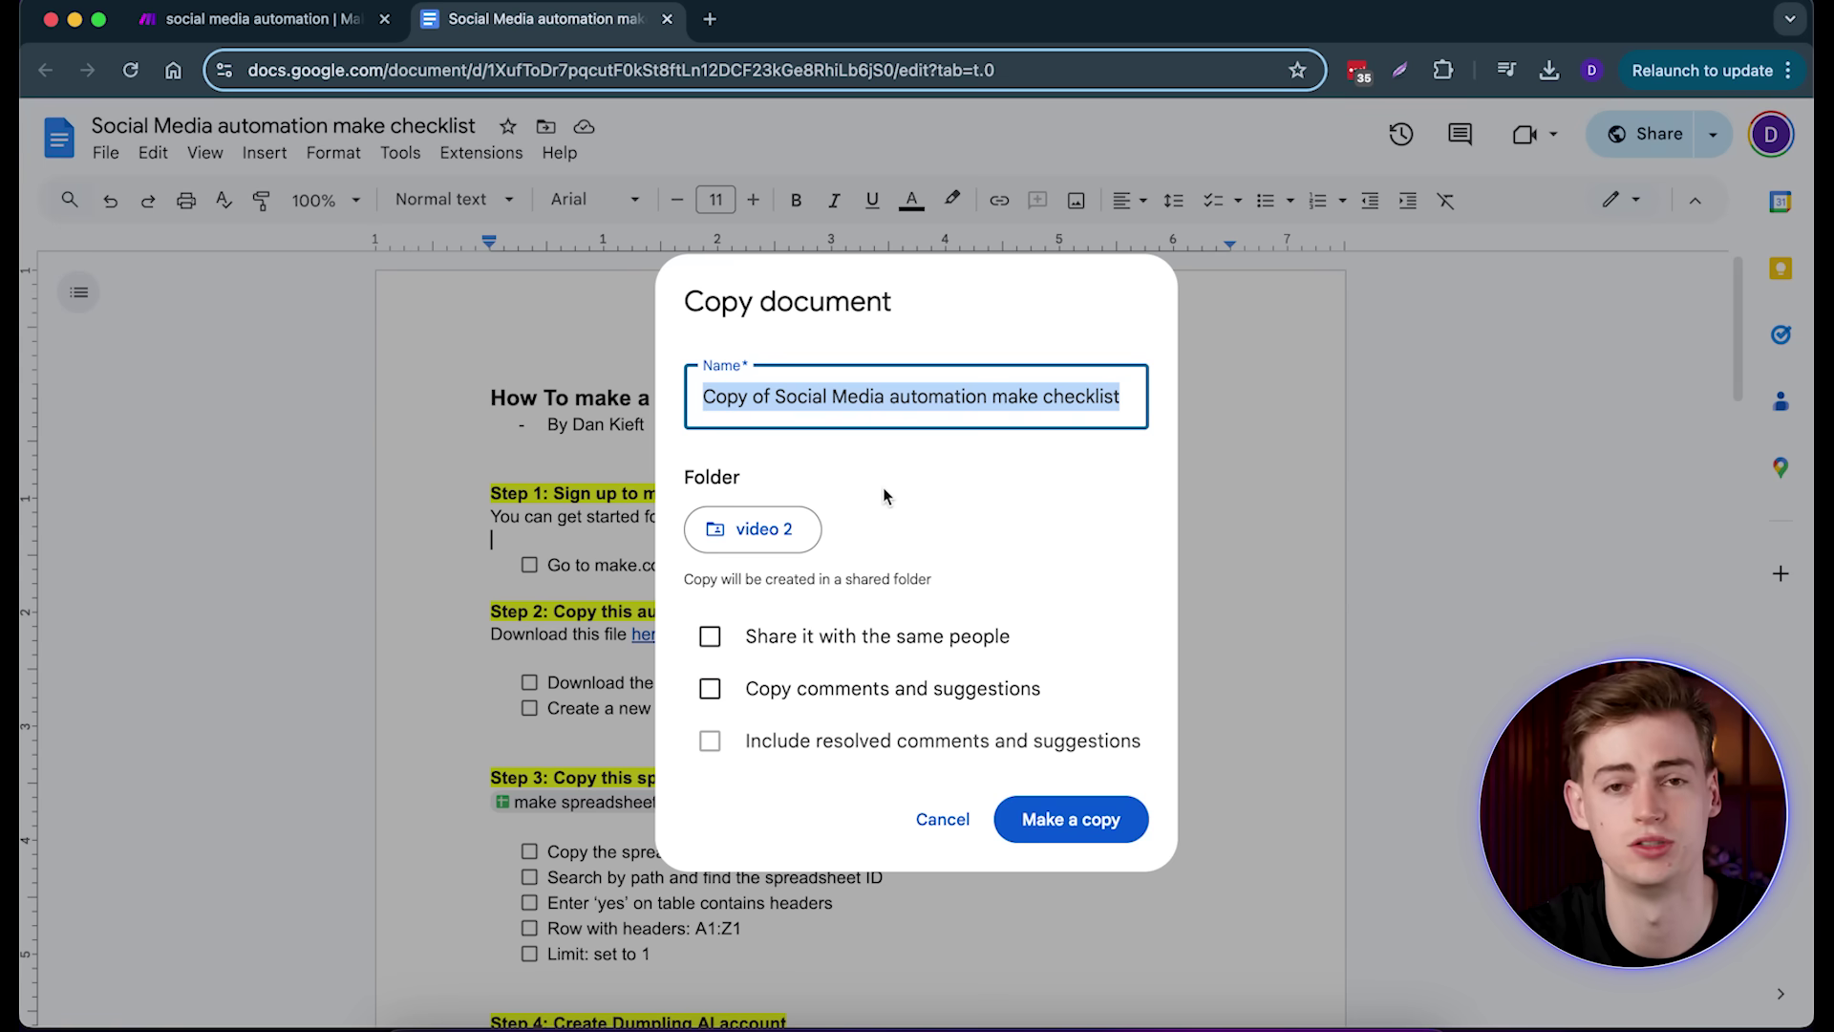
{"action": "left_click", "coordinate": [924, 819]}
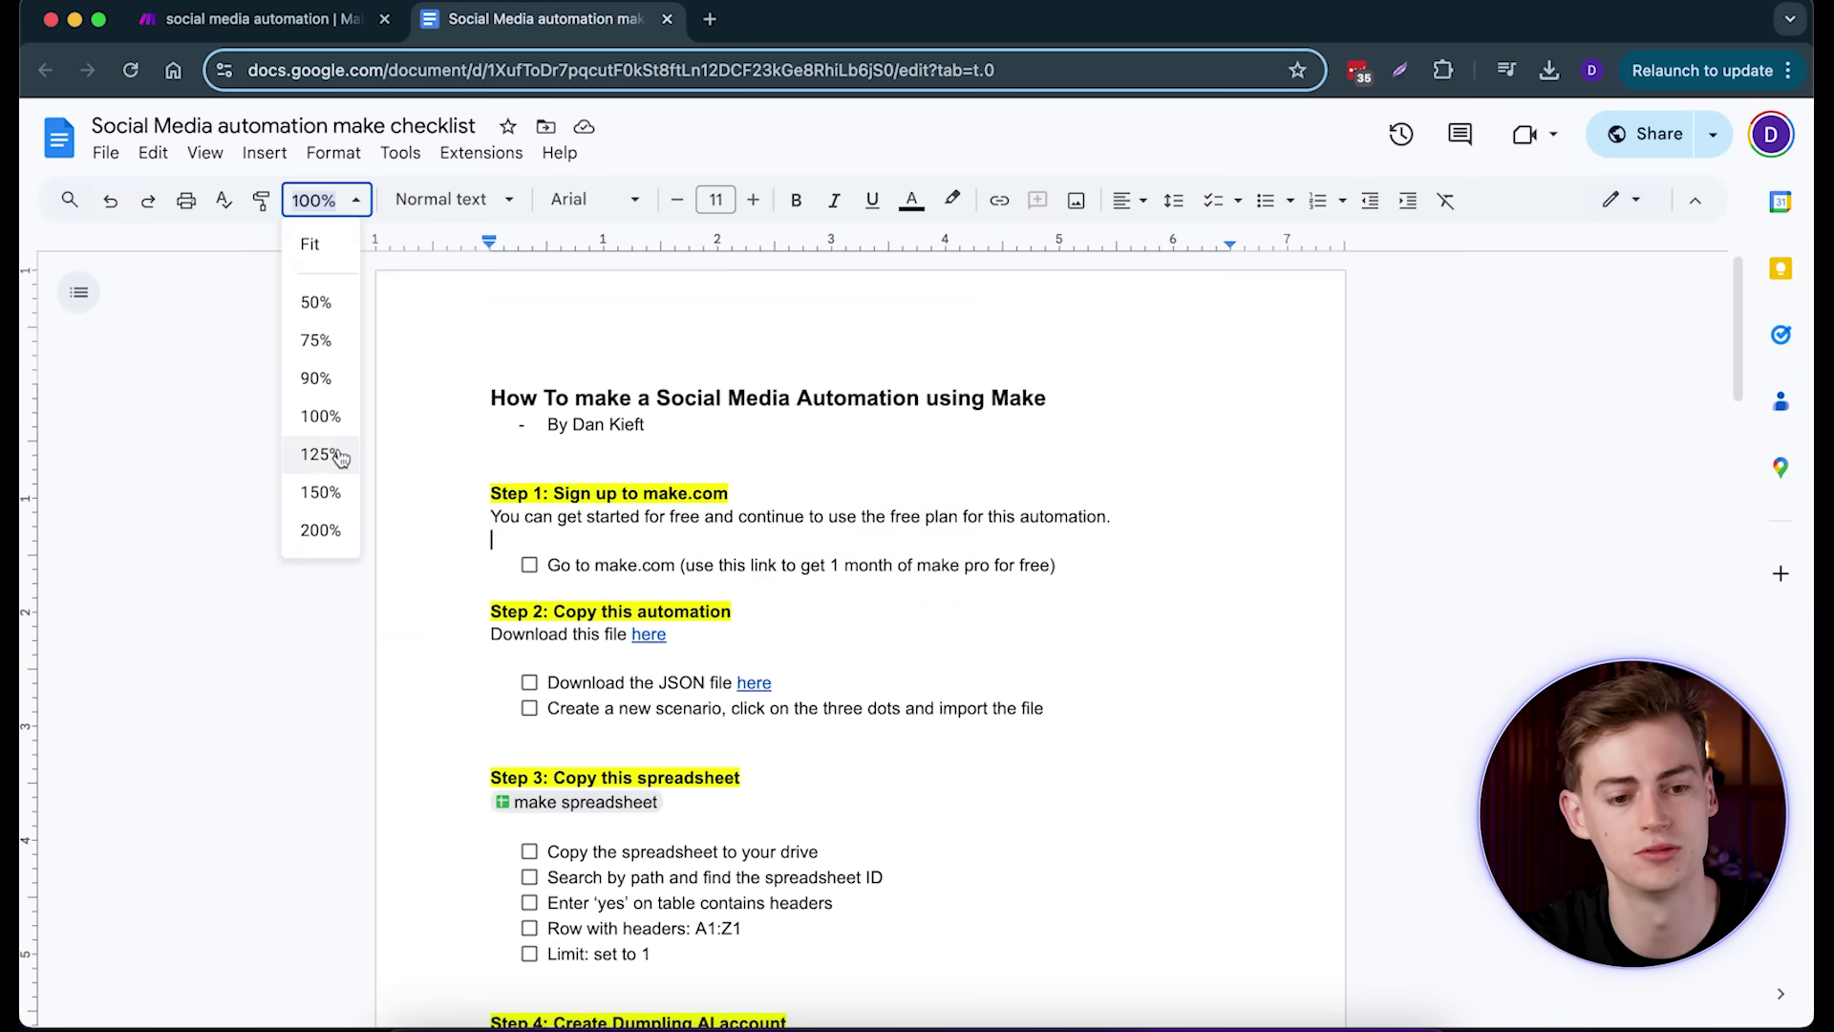
Step: Zoom the checklist to 150% and open the automation file linked in Step 2
{"action": "left_click", "coordinate": [321, 493]}
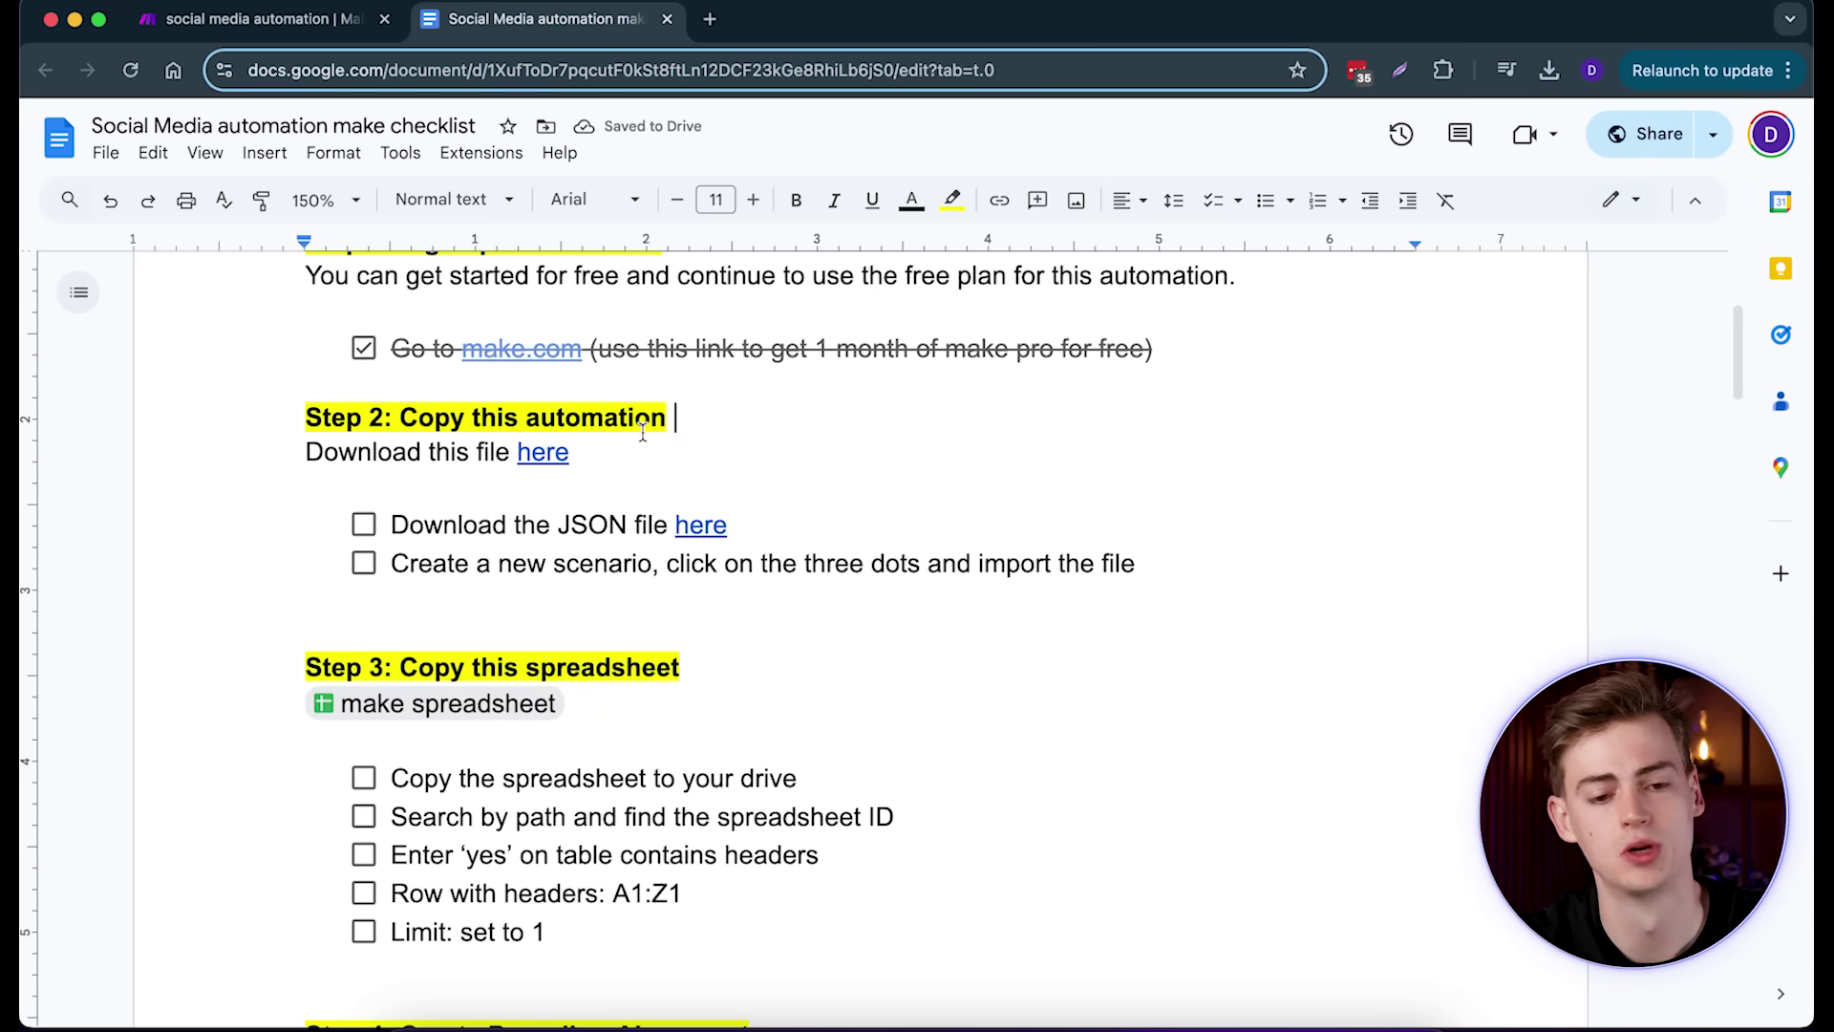
{"action": "mouse_move", "coordinate": [564, 454]}
{"action": "left_click", "coordinate": [663, 490]}
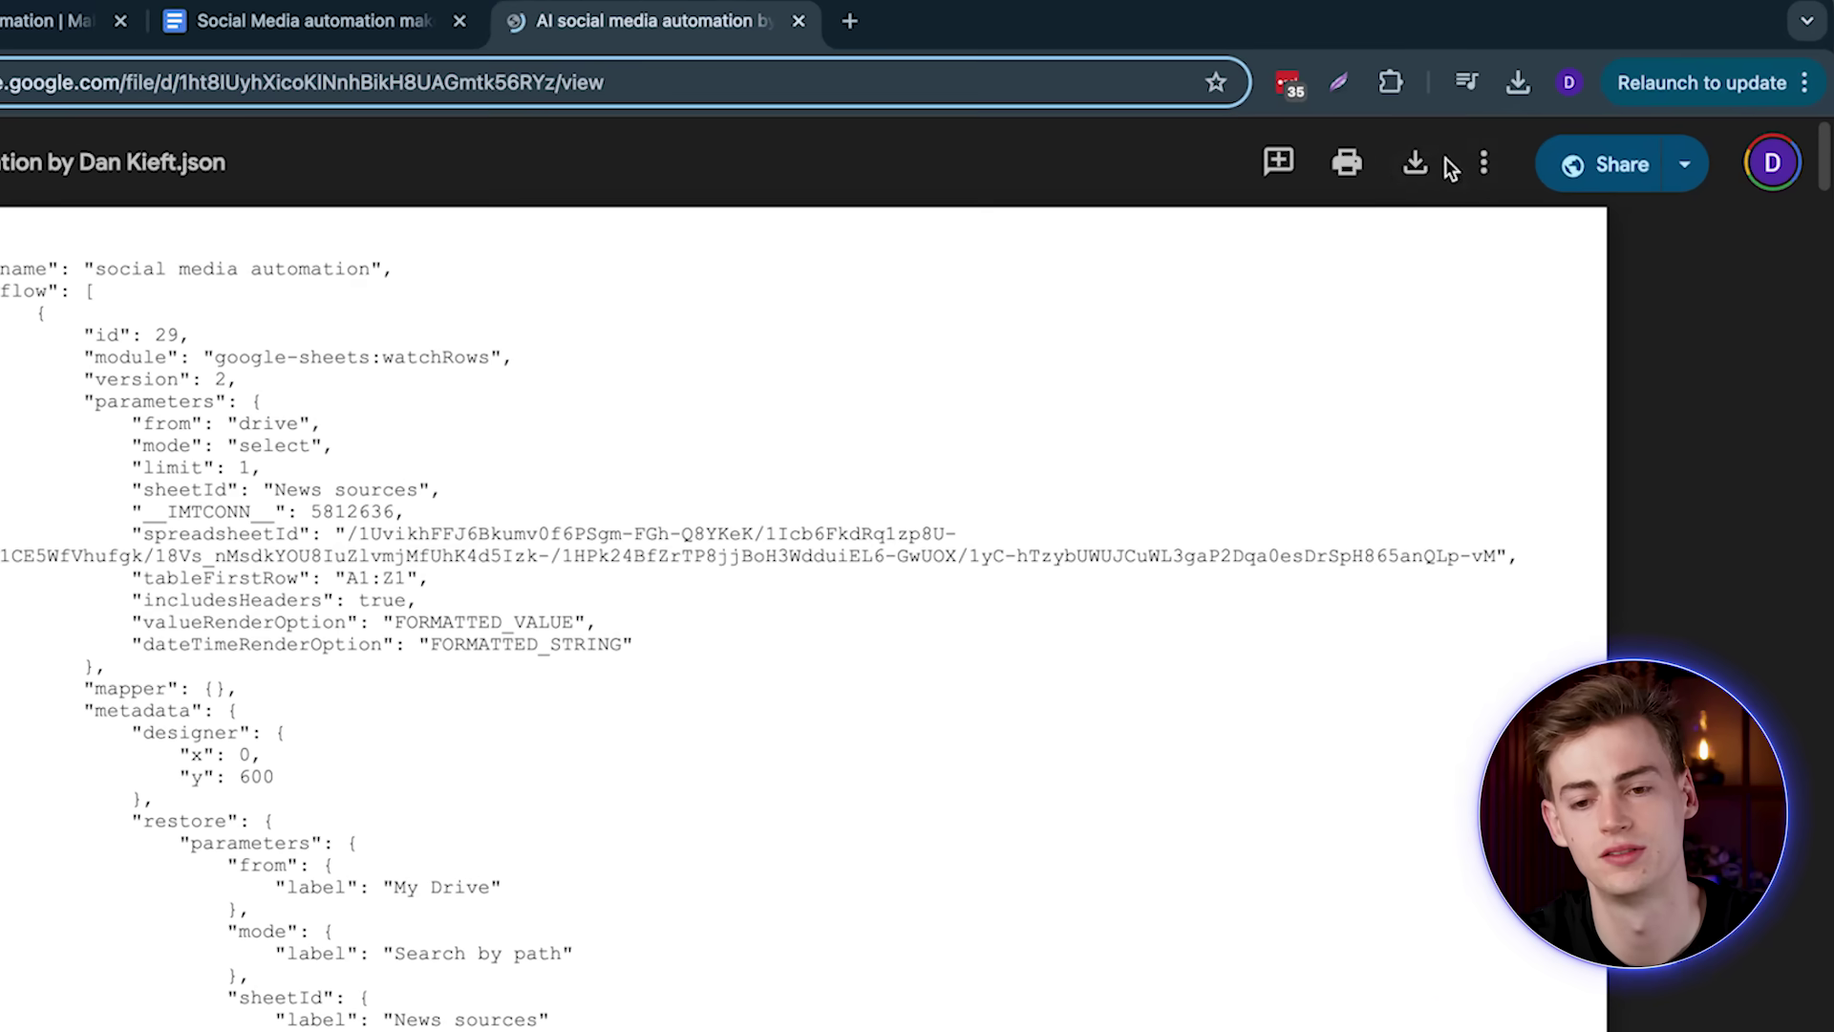
Step: Download 'AI social media automation by Dan Kieft.json' from Drive and return to Make
{"action": "left_click", "coordinate": [1485, 137]}
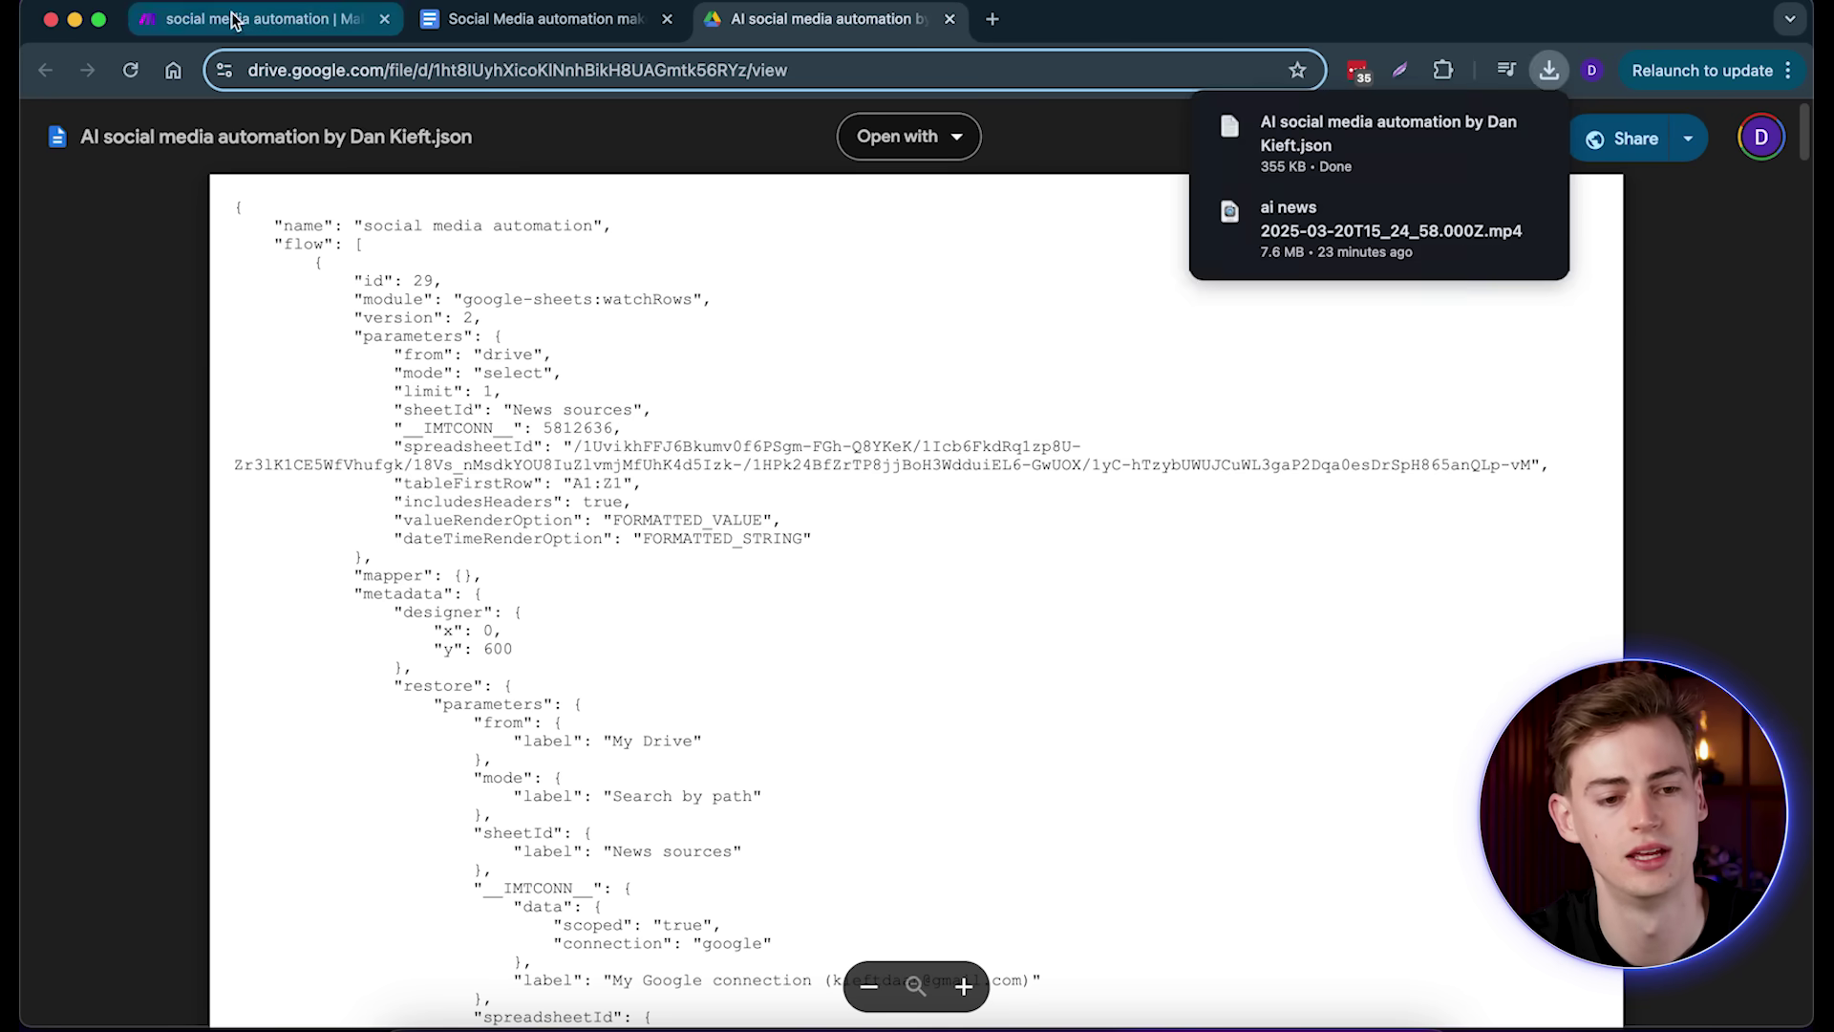
{"action": "left_click", "coordinate": [239, 19]}
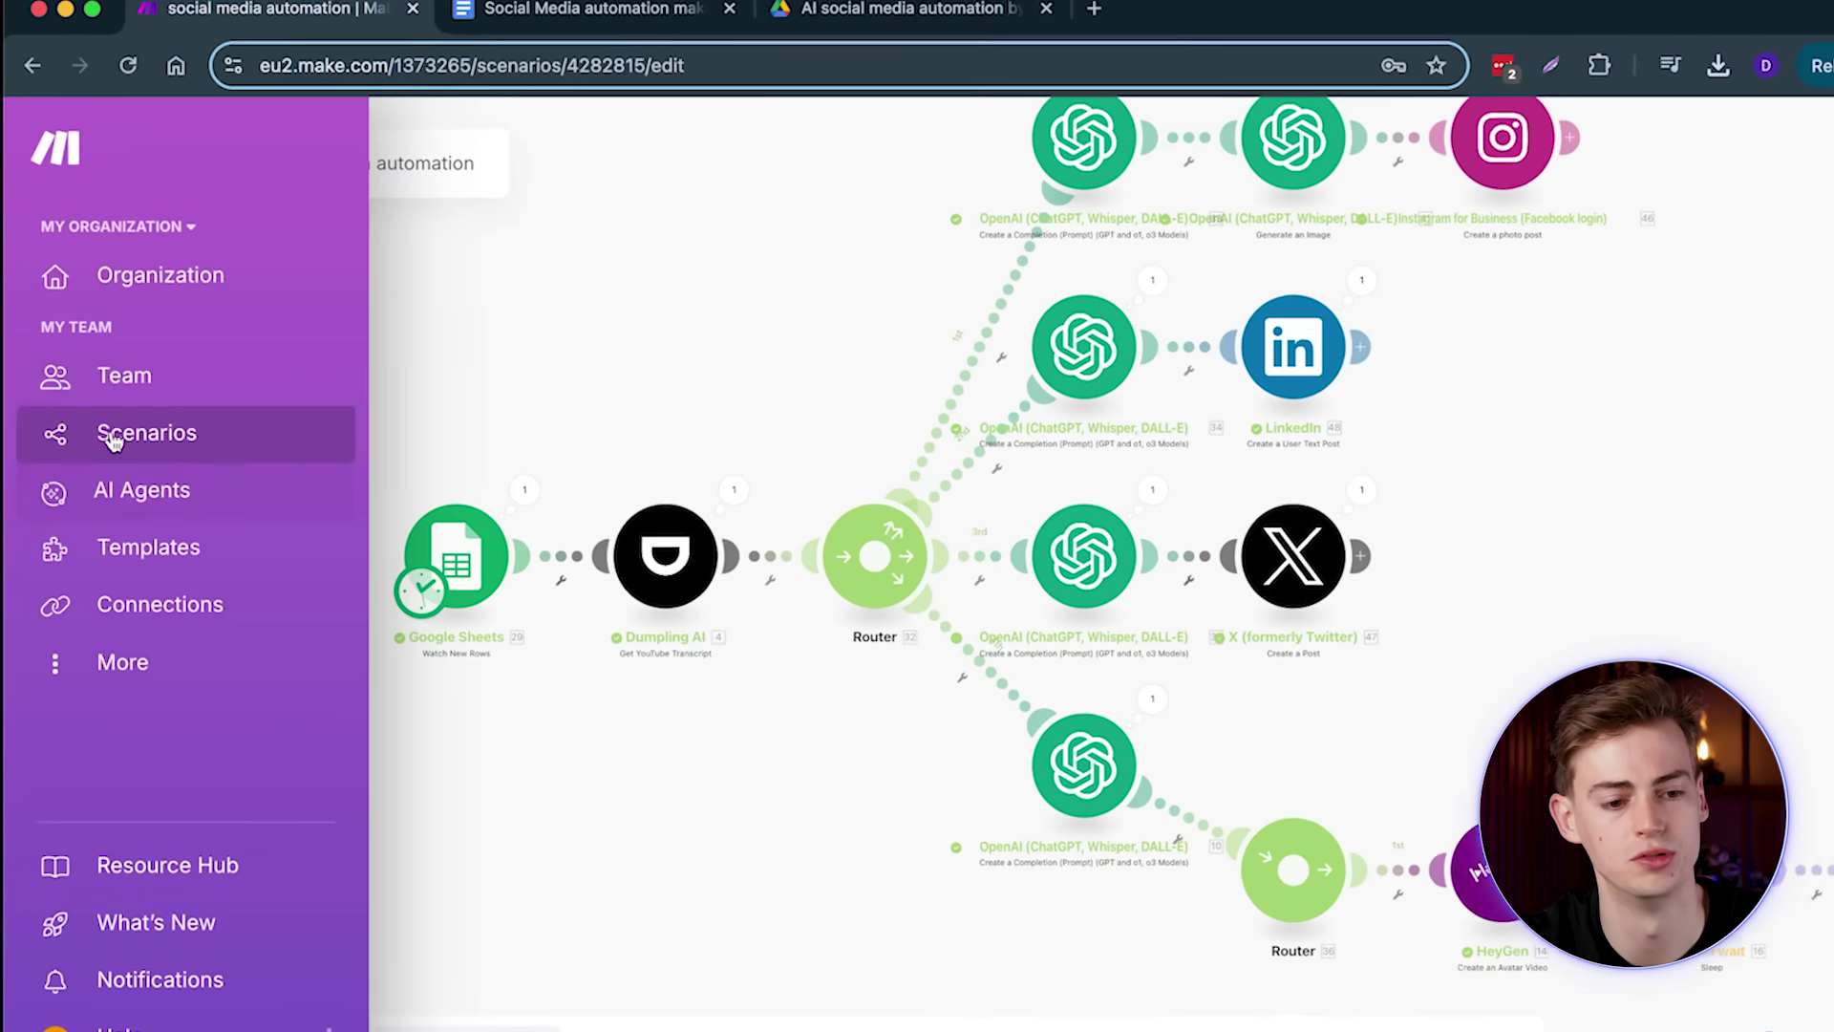
Step: Create a new empty scenario and choose Import blueprint from its options
{"action": "left_click", "coordinate": [110, 437]}
{"action": "left_click", "coordinate": [1670, 135]}
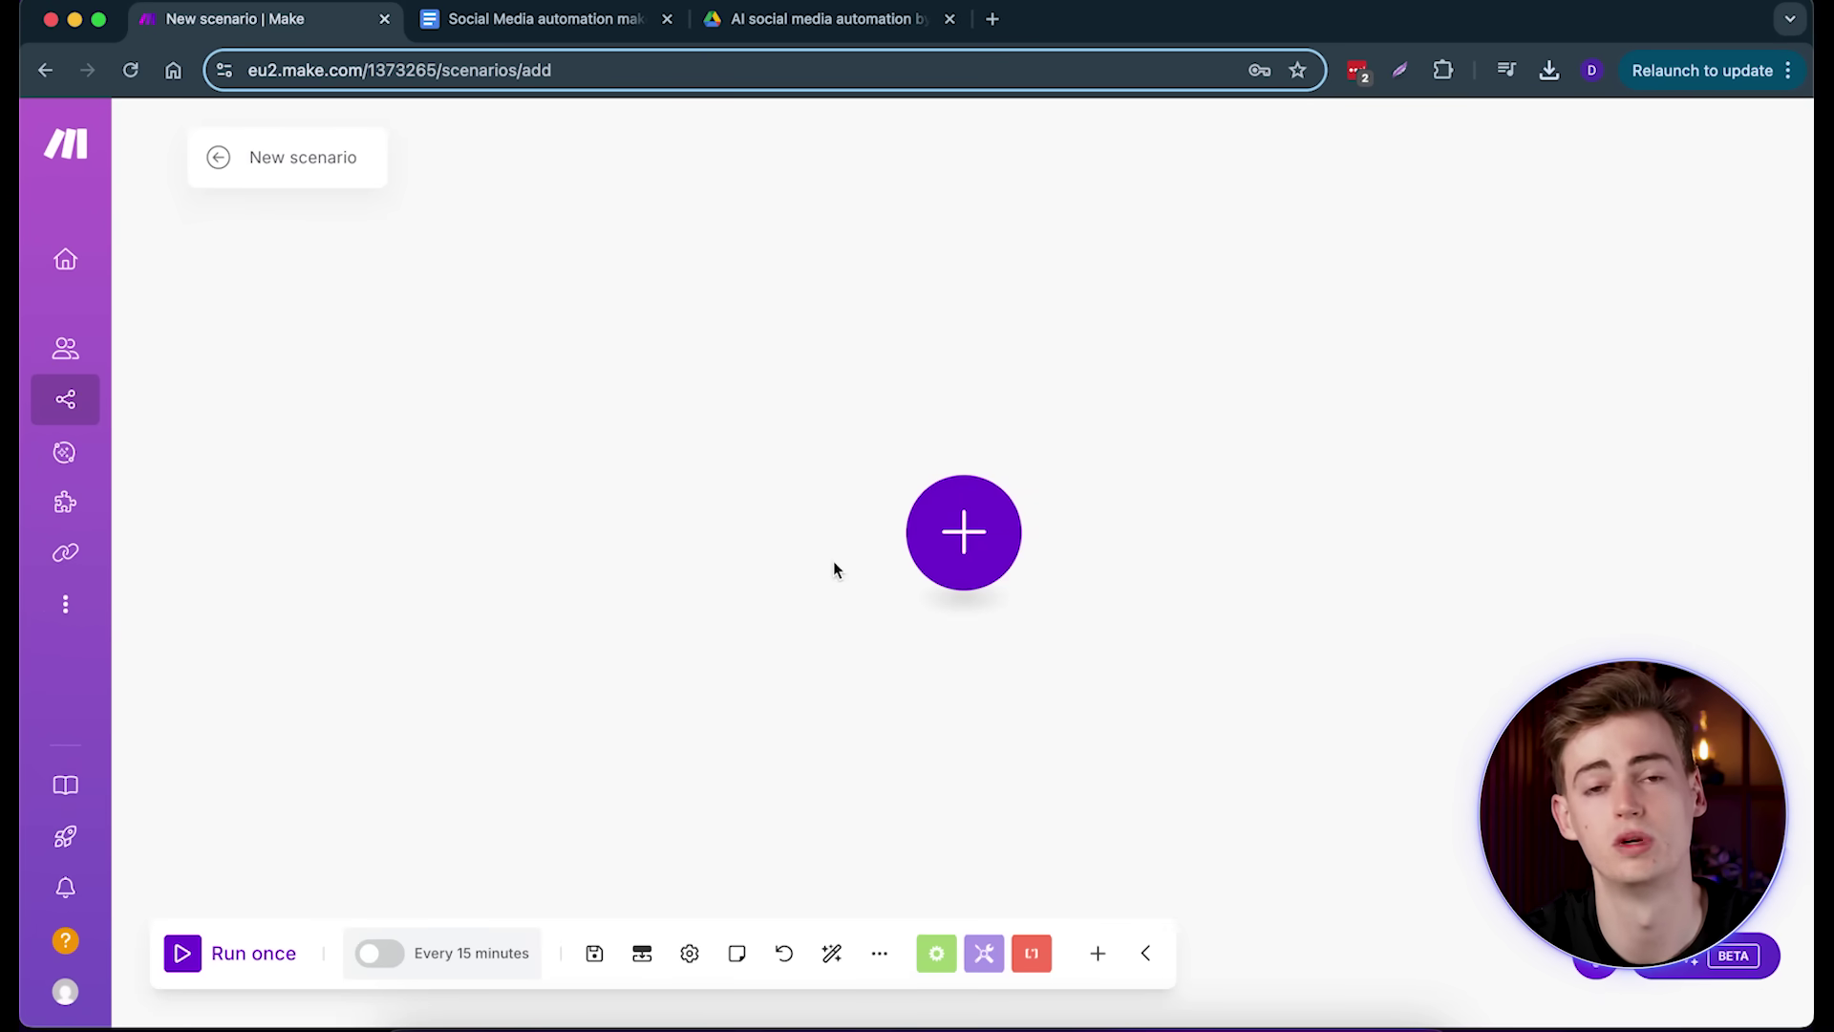
{"action": "left_click", "coordinate": [879, 957]}
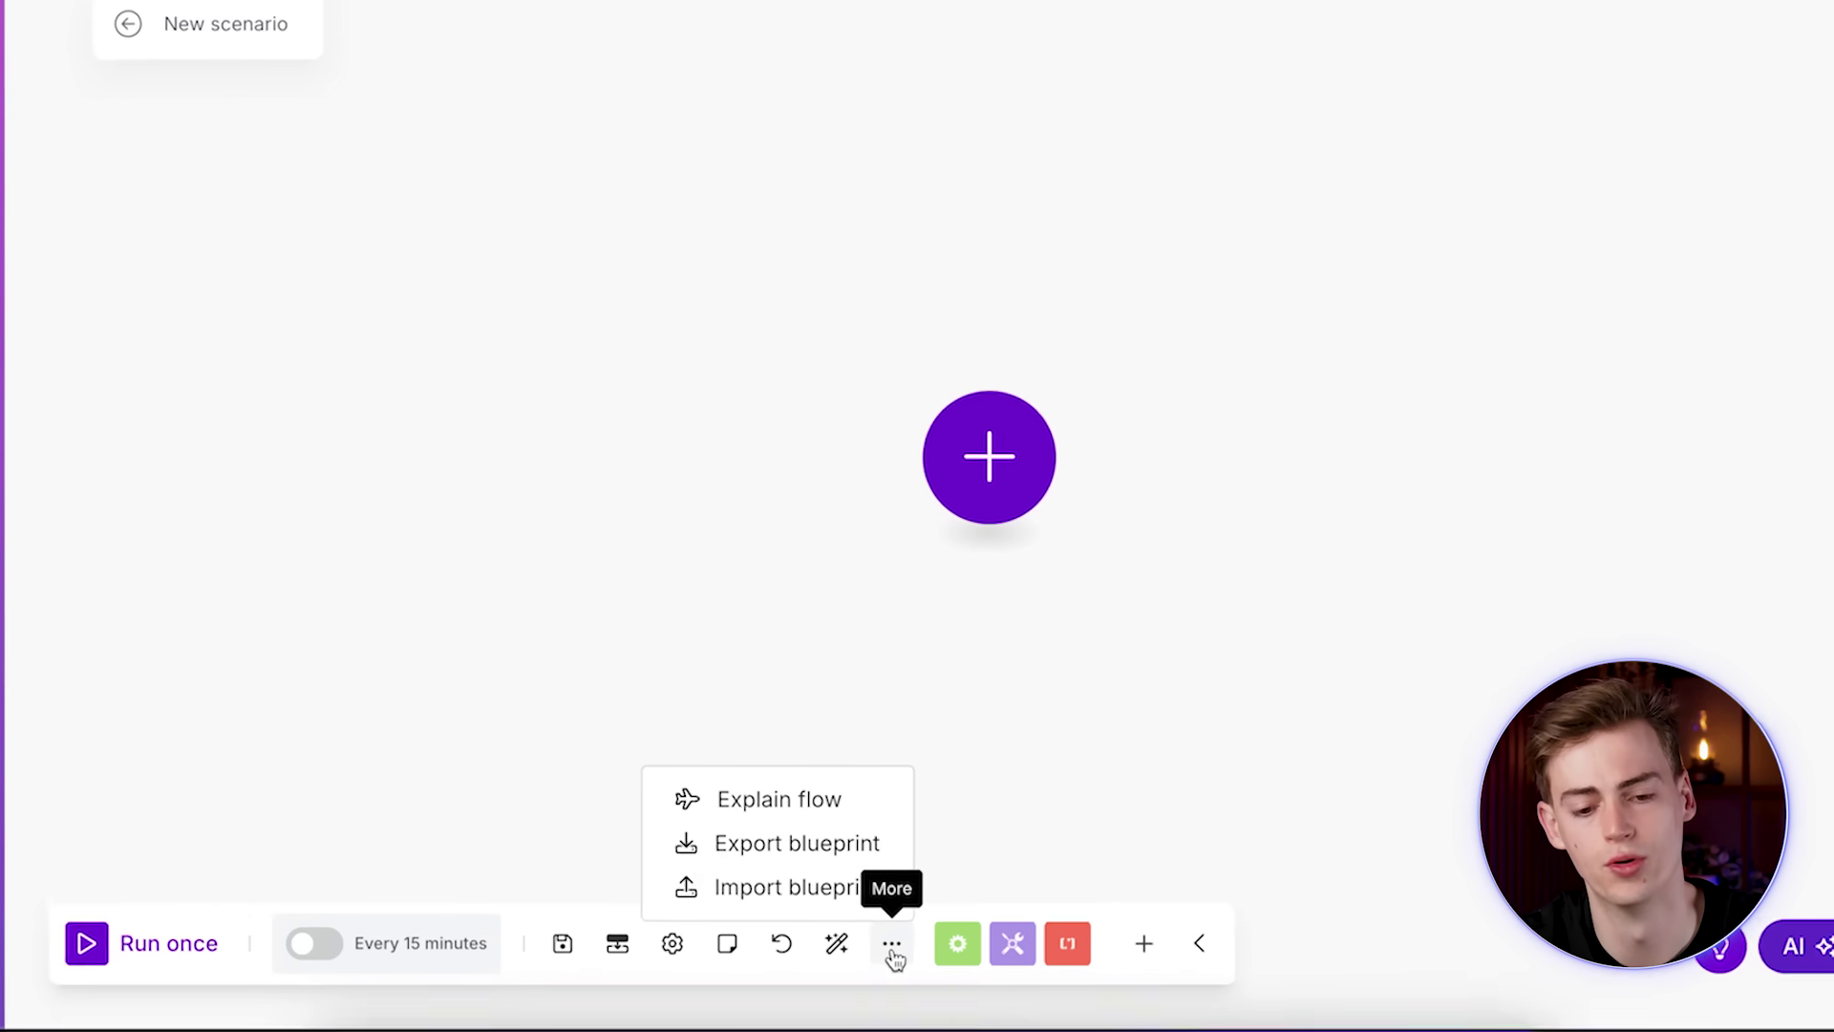
{"action": "left_click", "coordinate": [789, 884]}
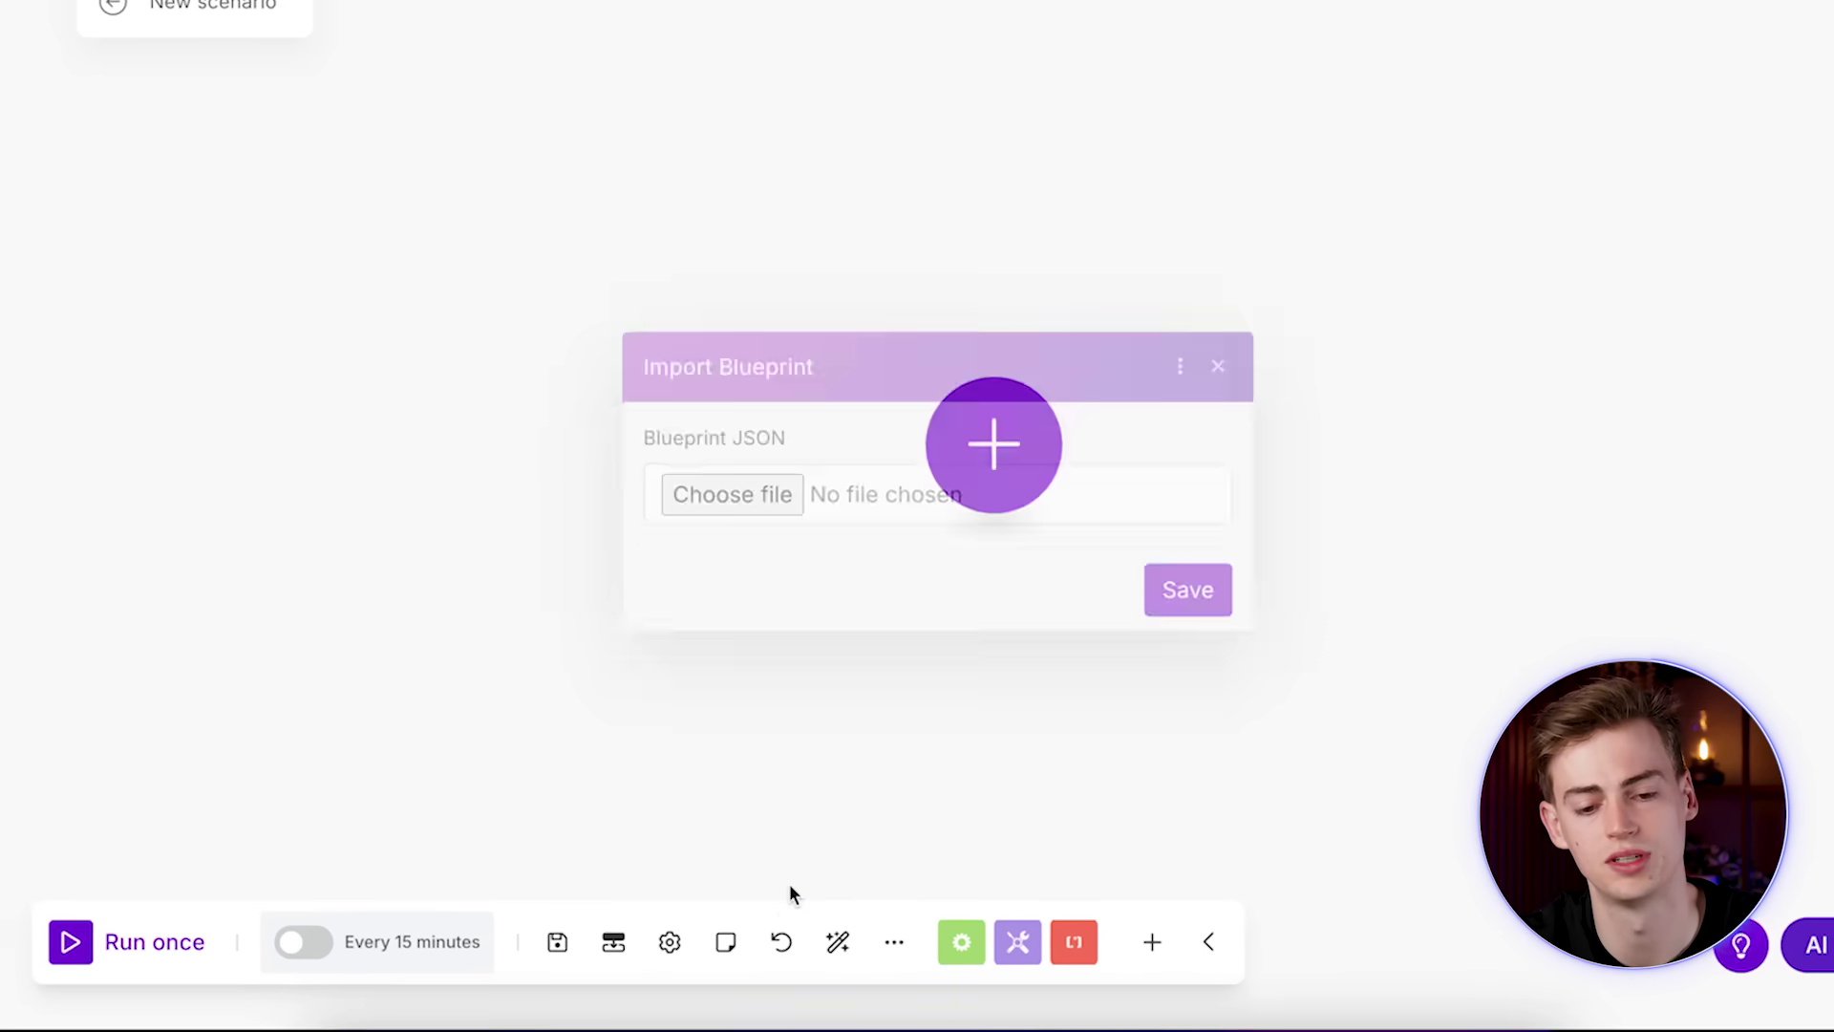
Step: Import and save the downloaded automation JSON blueprint, then open the Google Sheets module
{"action": "left_click", "coordinate": [760, 585]}
{"action": "left_click", "coordinate": [705, 401]}
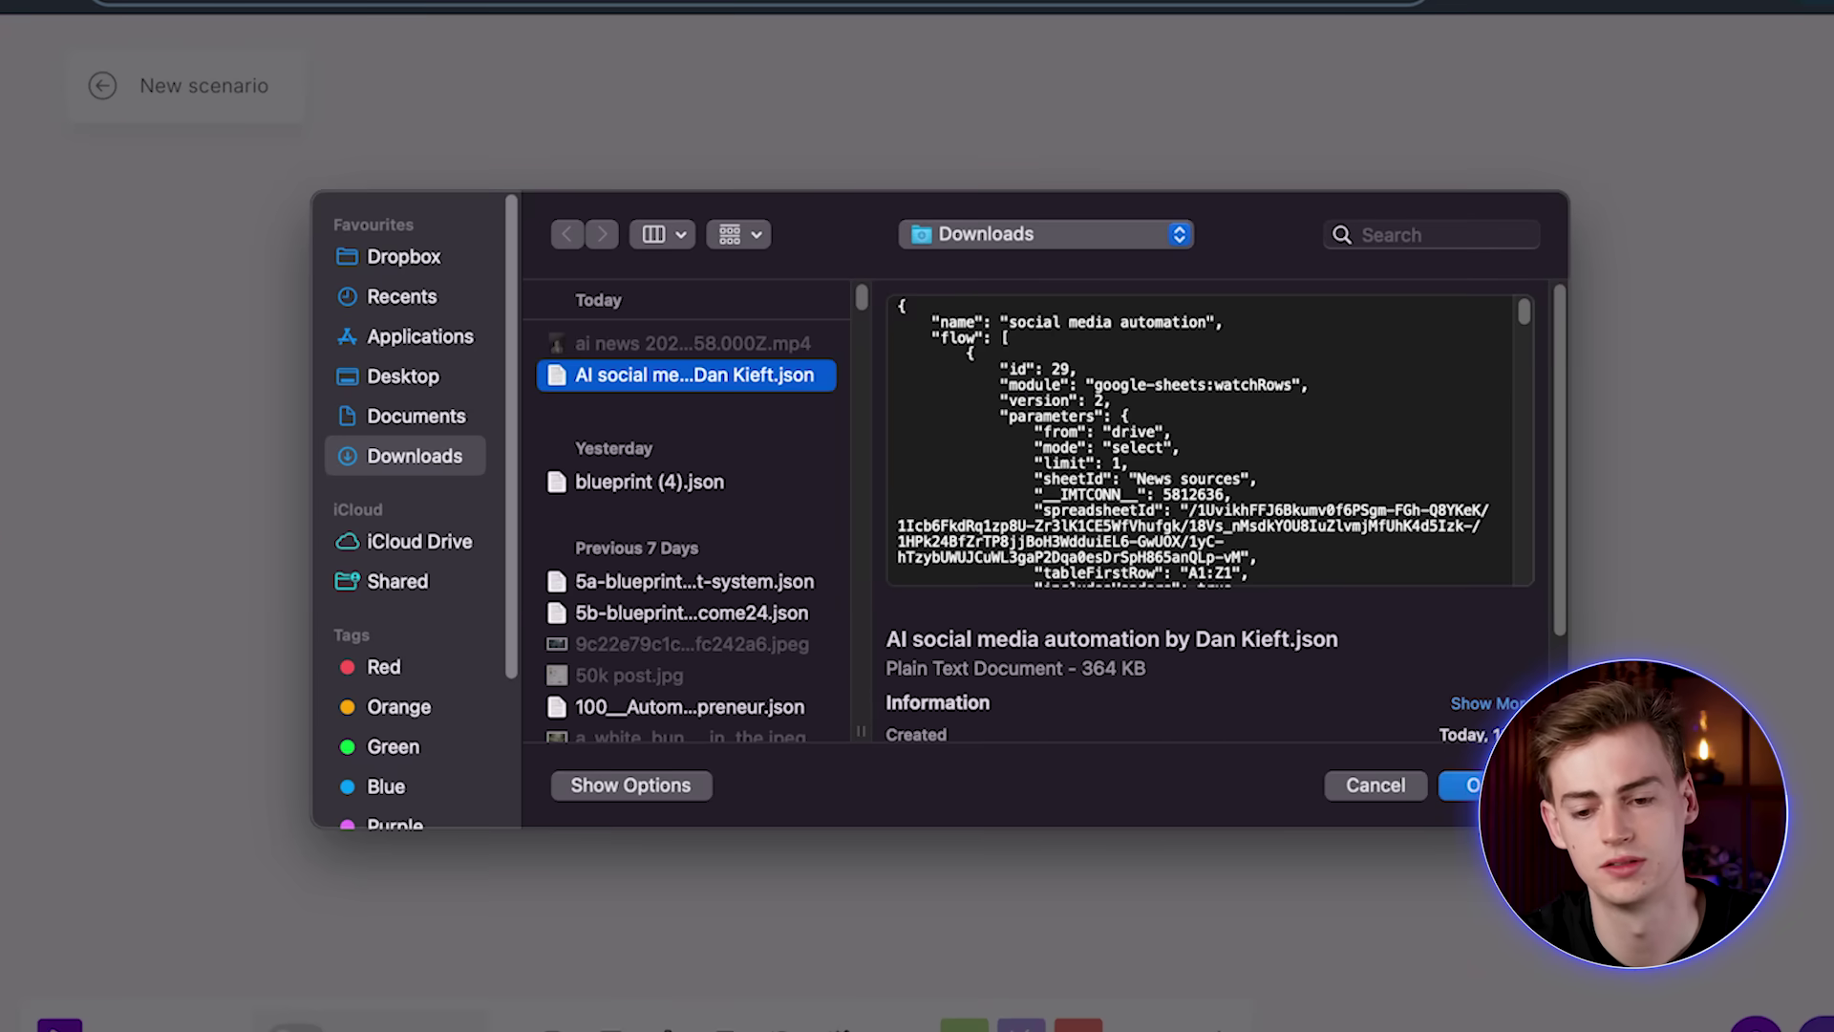
{"action": "key", "text": "Return"}
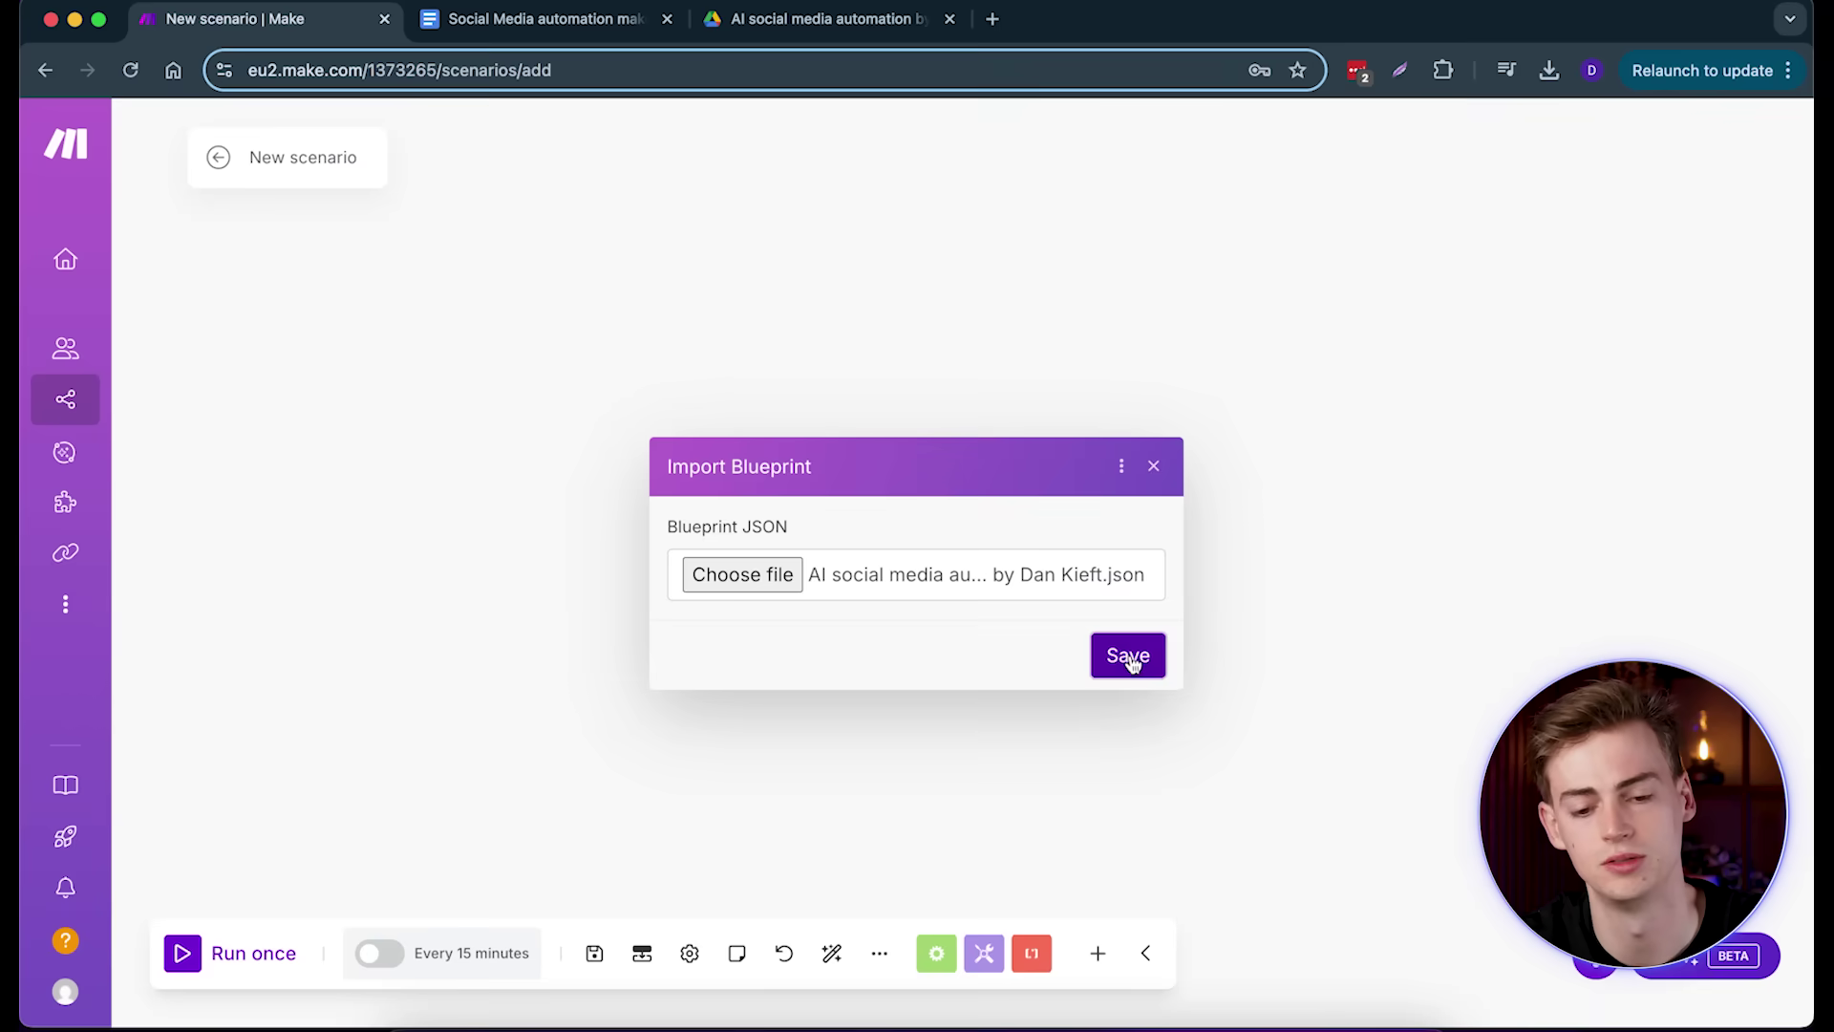
{"action": "left_click", "coordinate": [1130, 654]}
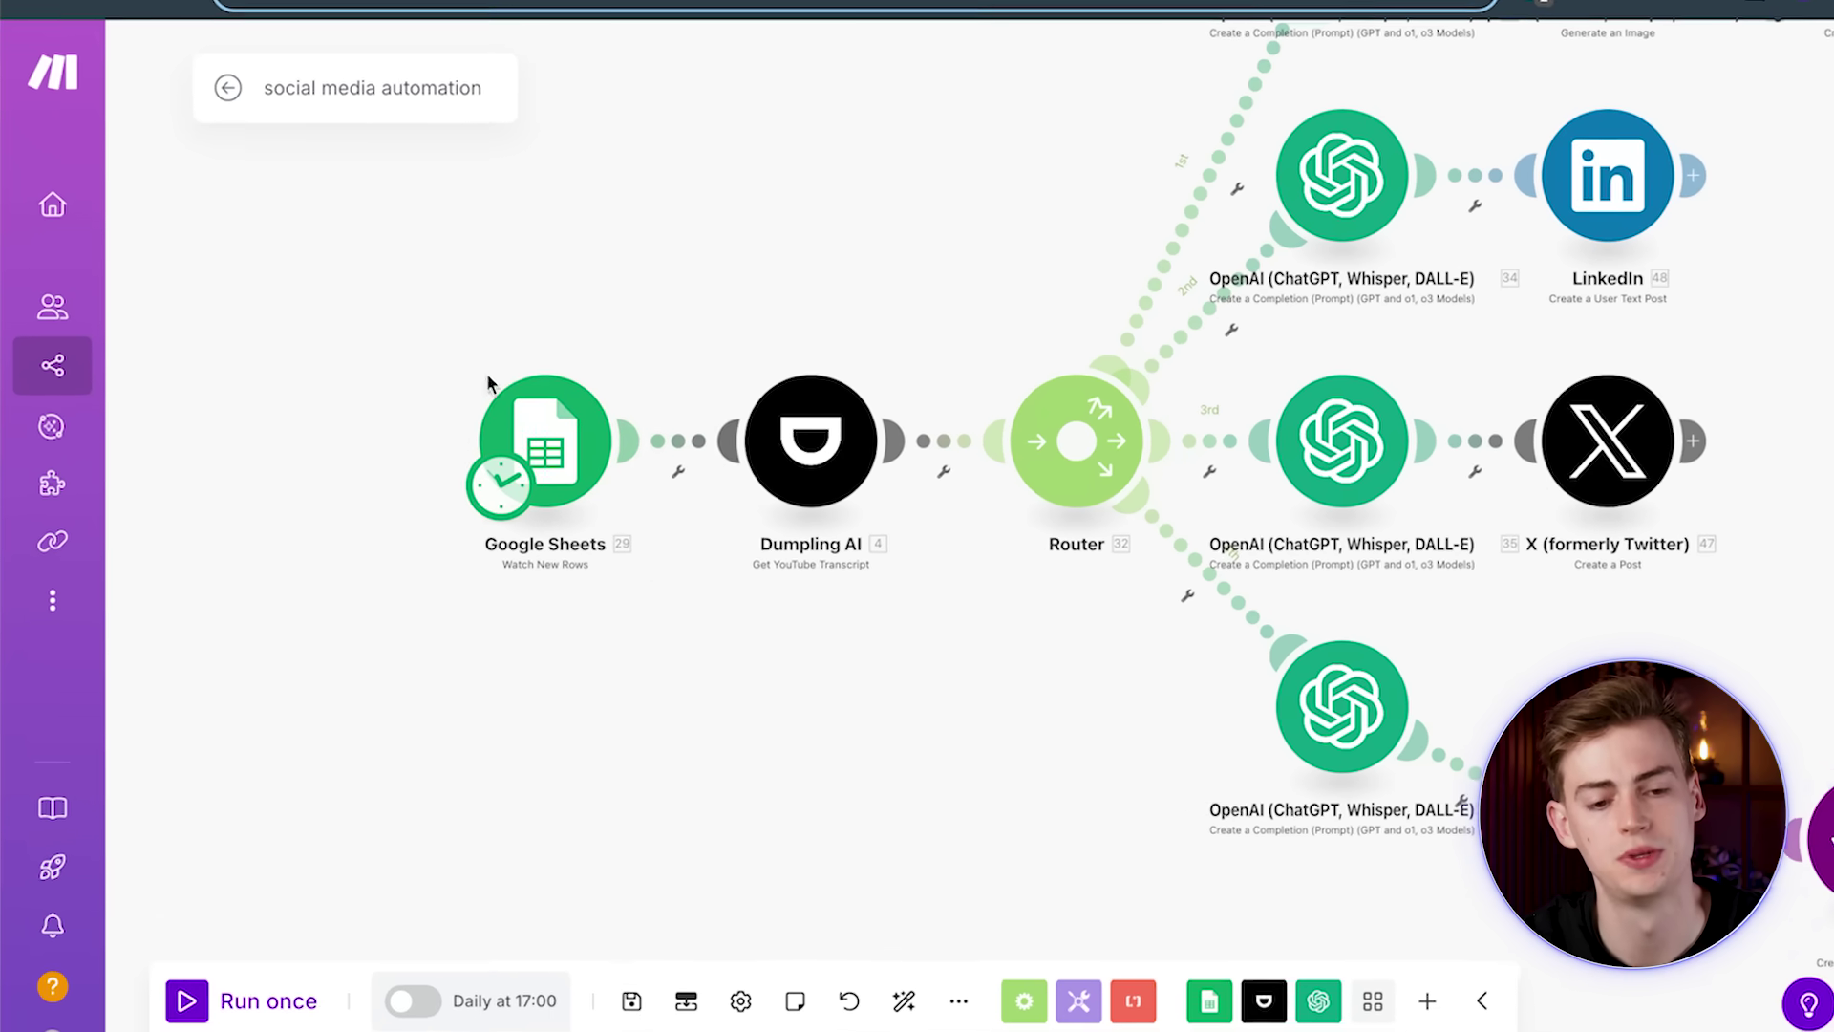
{"action": "left_click", "coordinate": [538, 427]}
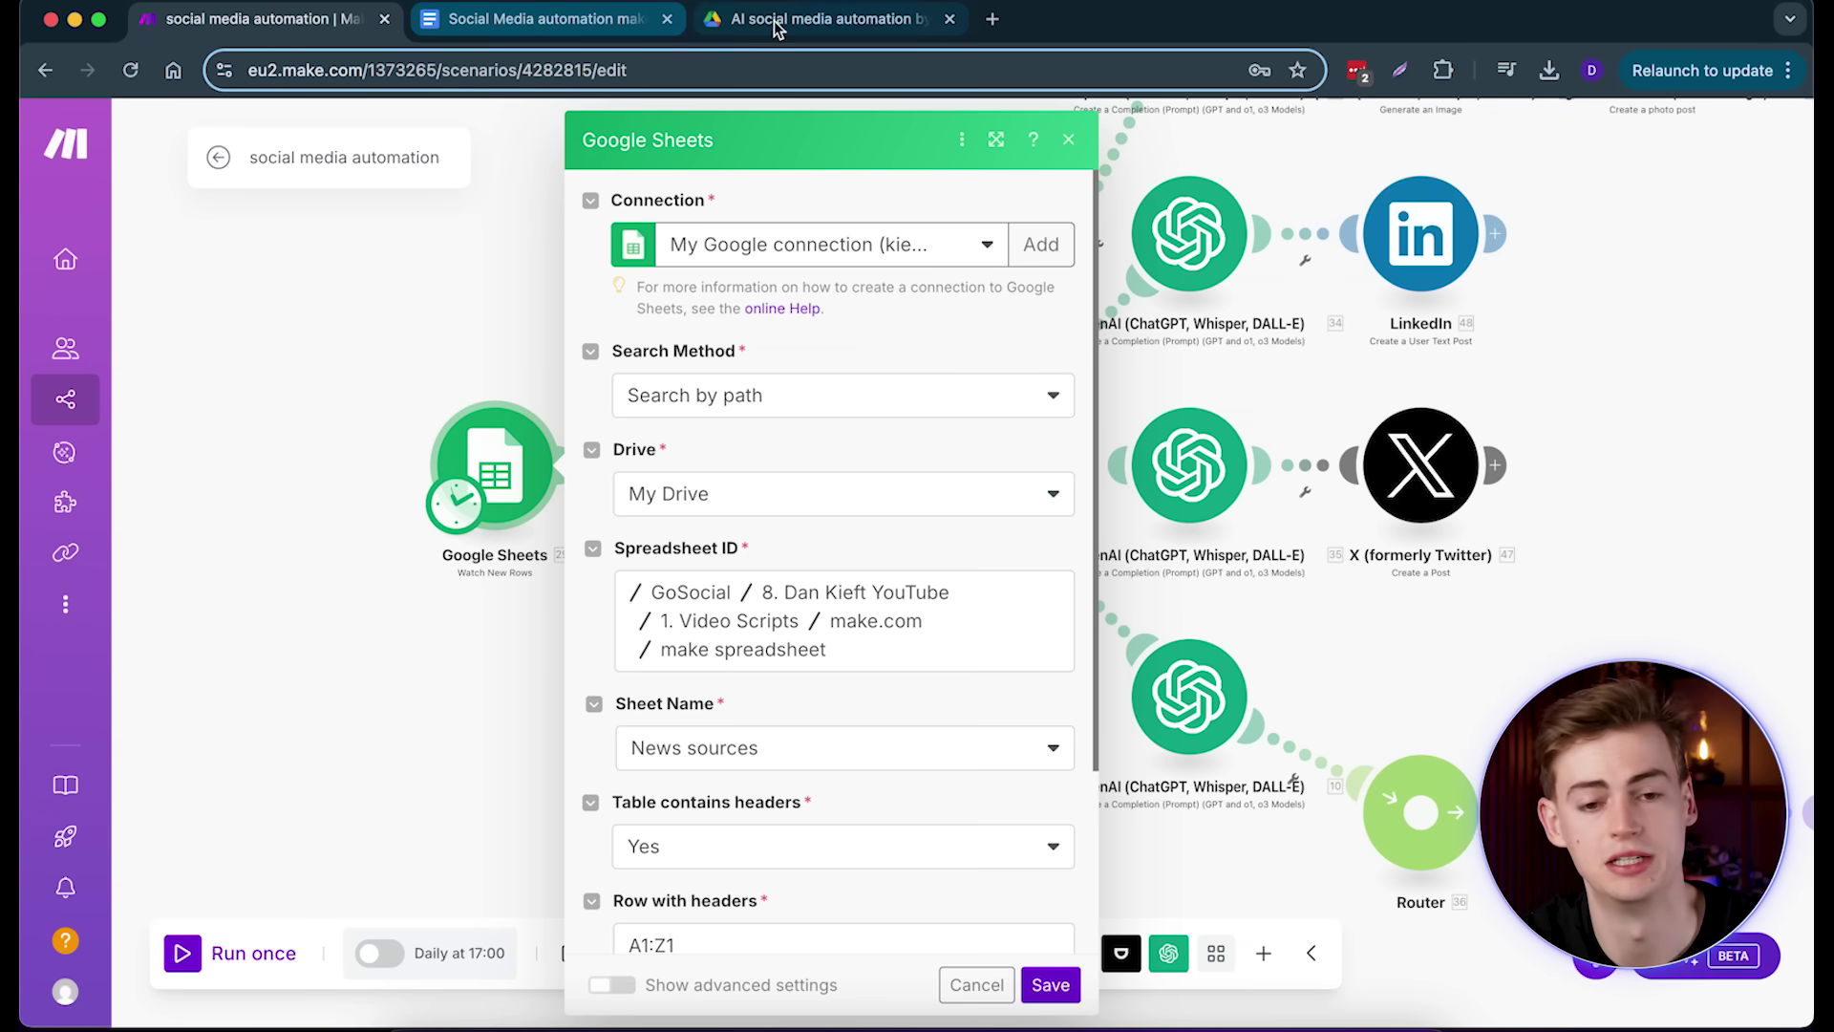
{"action": "left_click", "coordinate": [564, 21]}
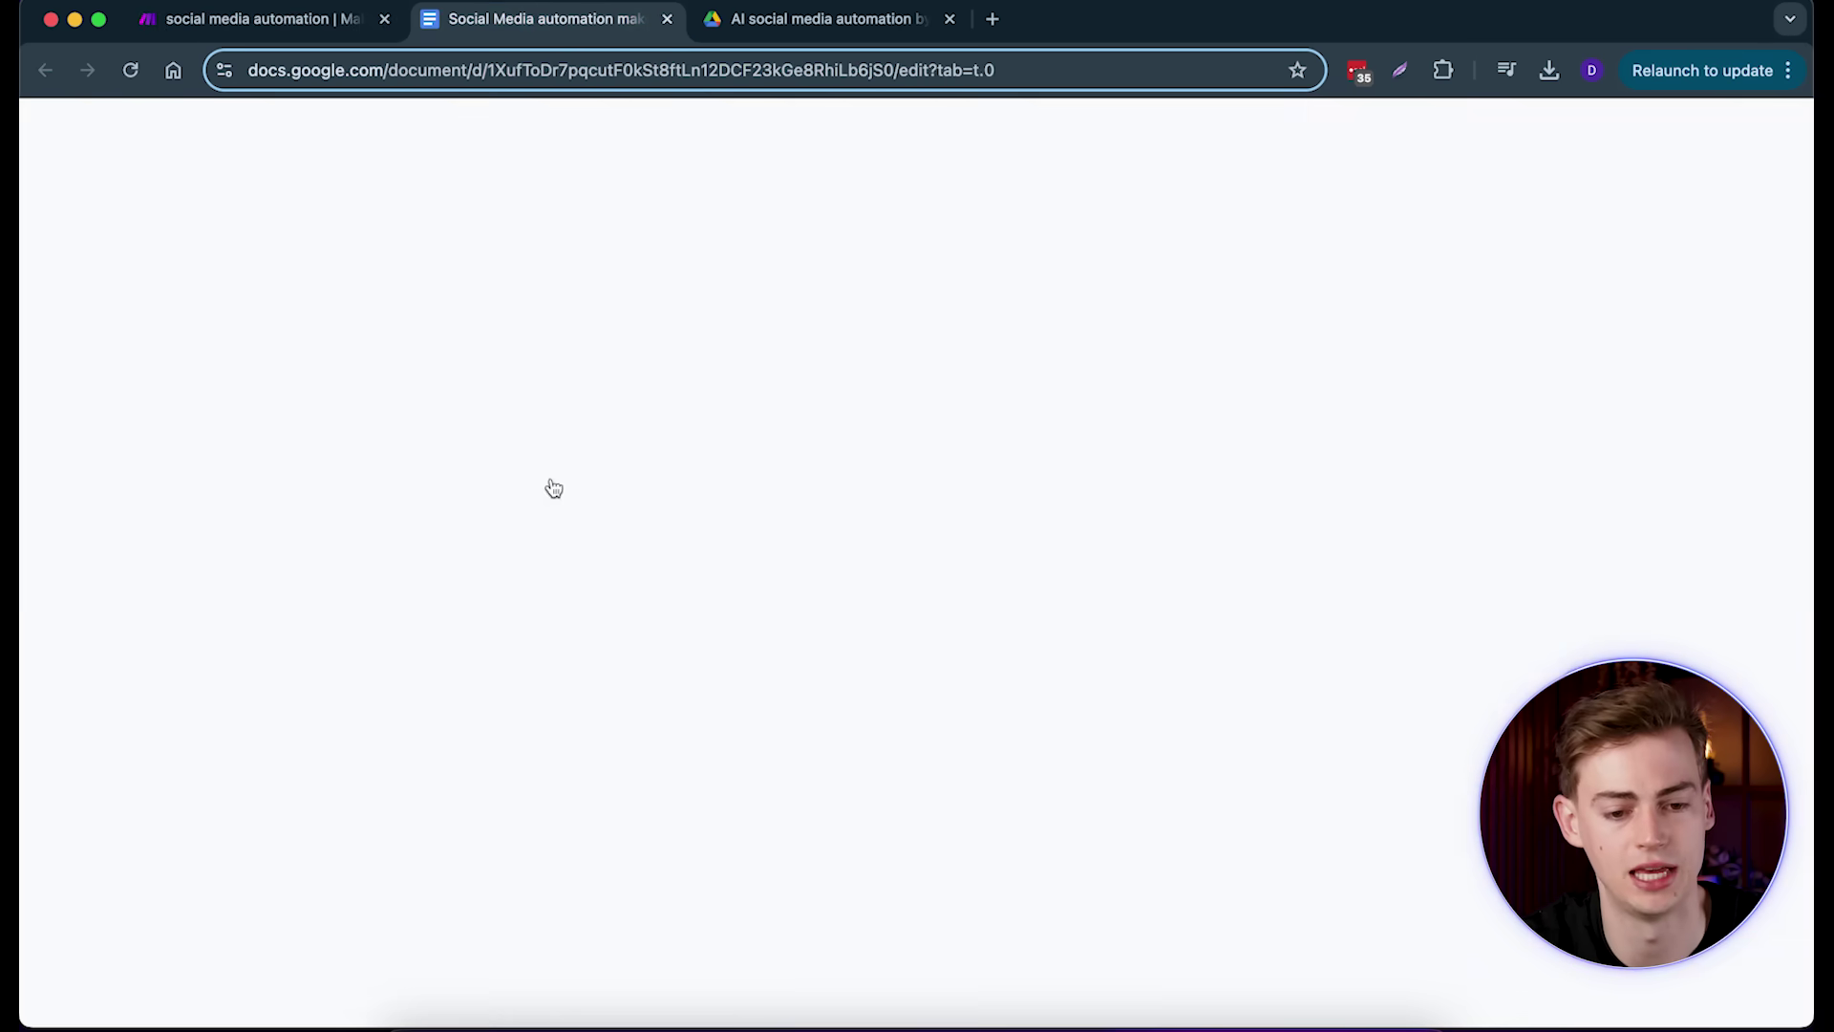
Step: Open the checklist's linked 'make spreadsheet' in Google Sheets, then go back to Make
{"action": "mouse_move", "coordinate": [417, 468]}
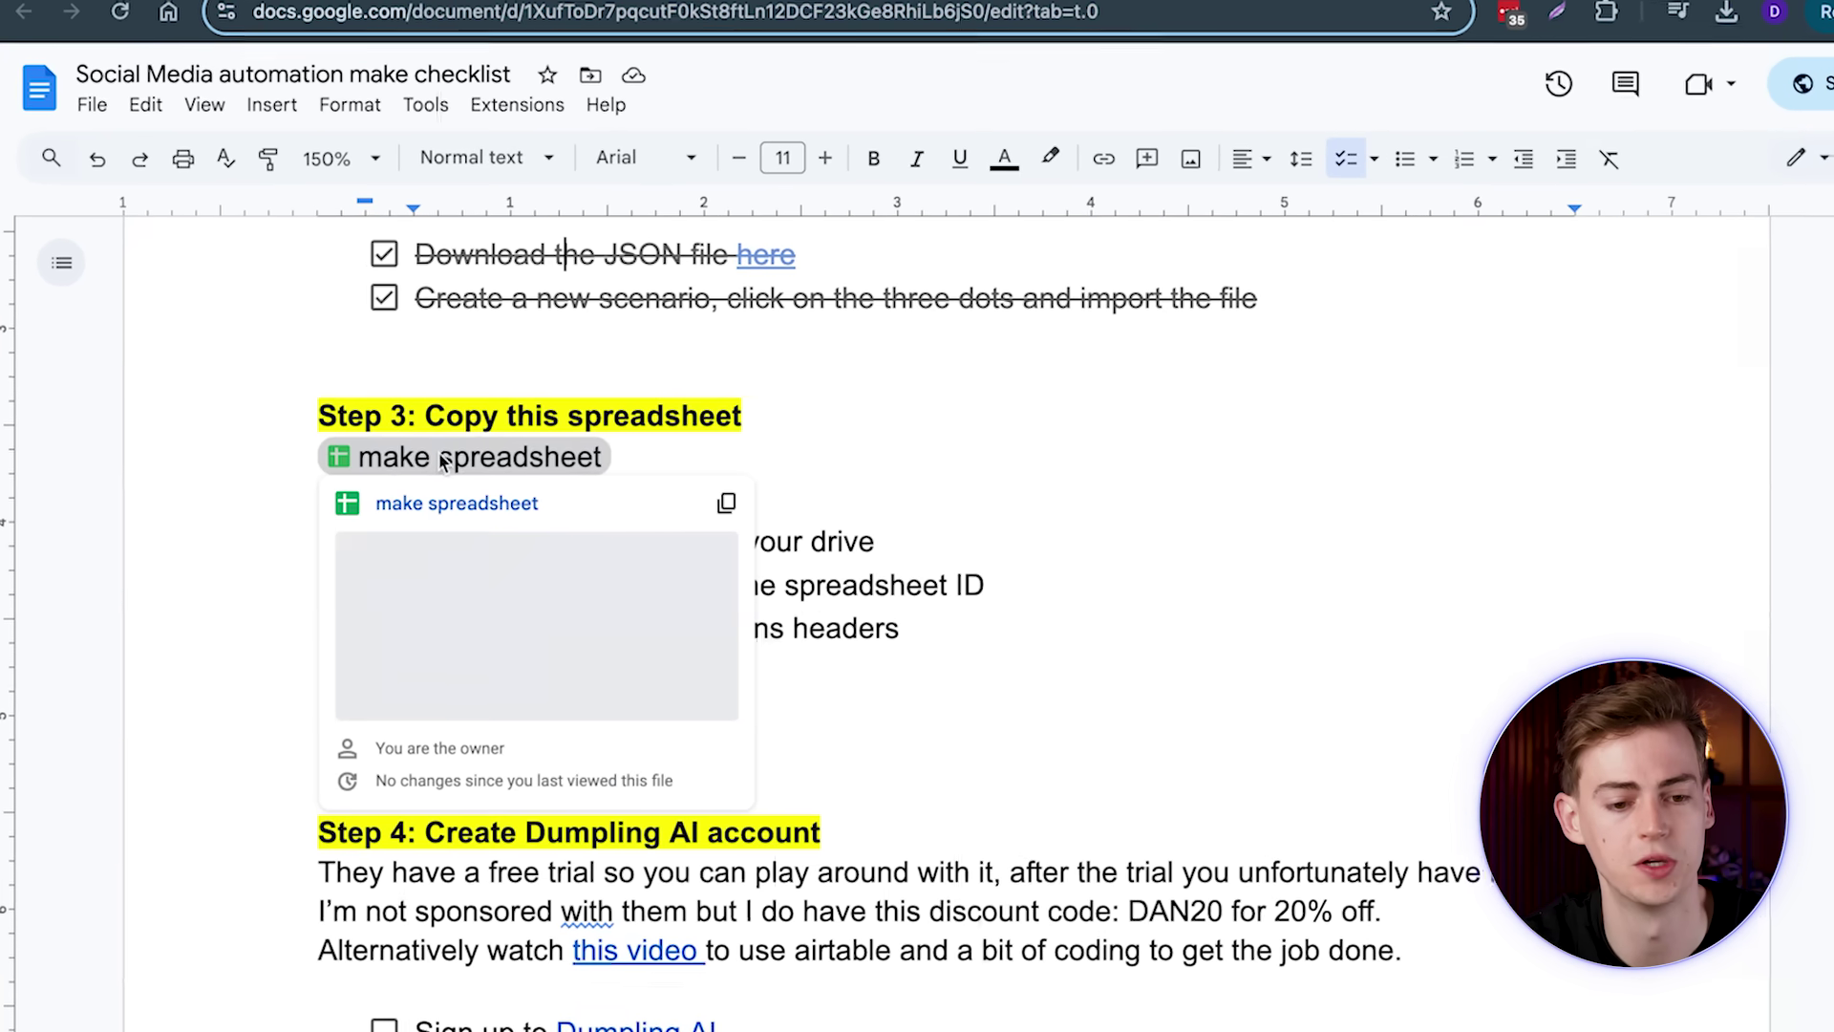
{"action": "left_click", "coordinate": [458, 504]}
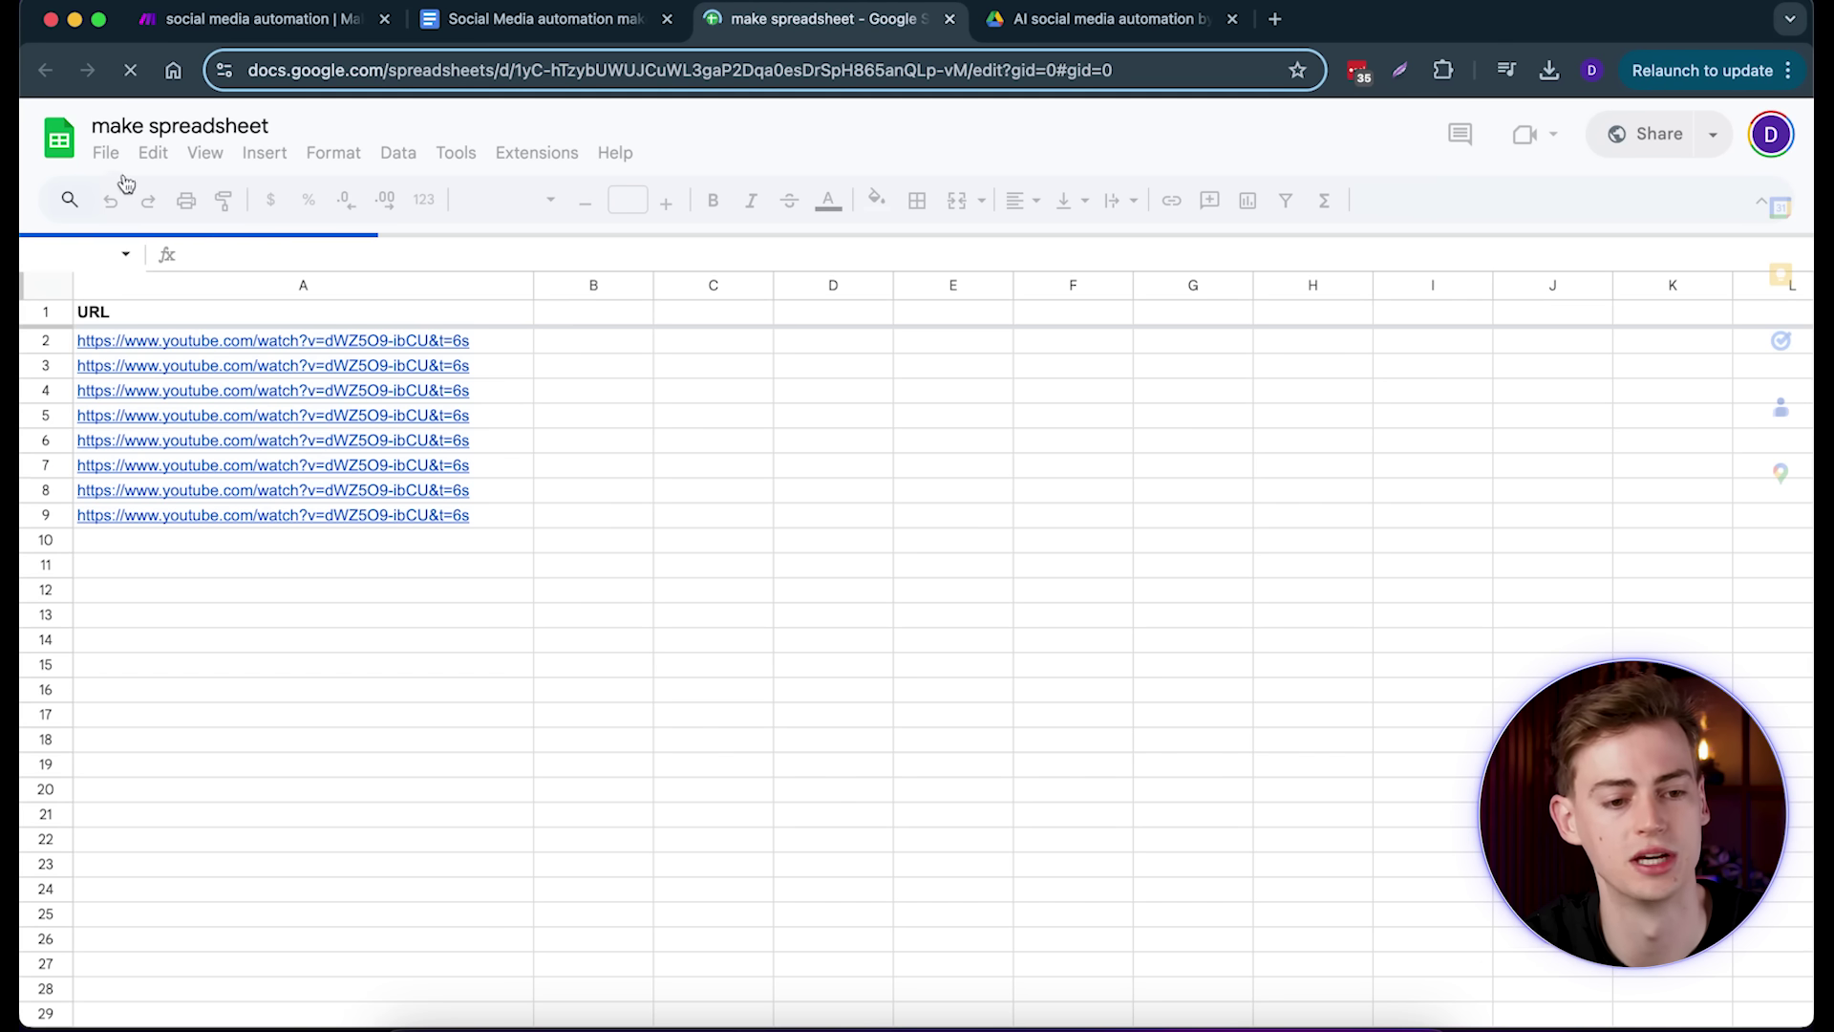
{"action": "left_click", "coordinate": [106, 152]}
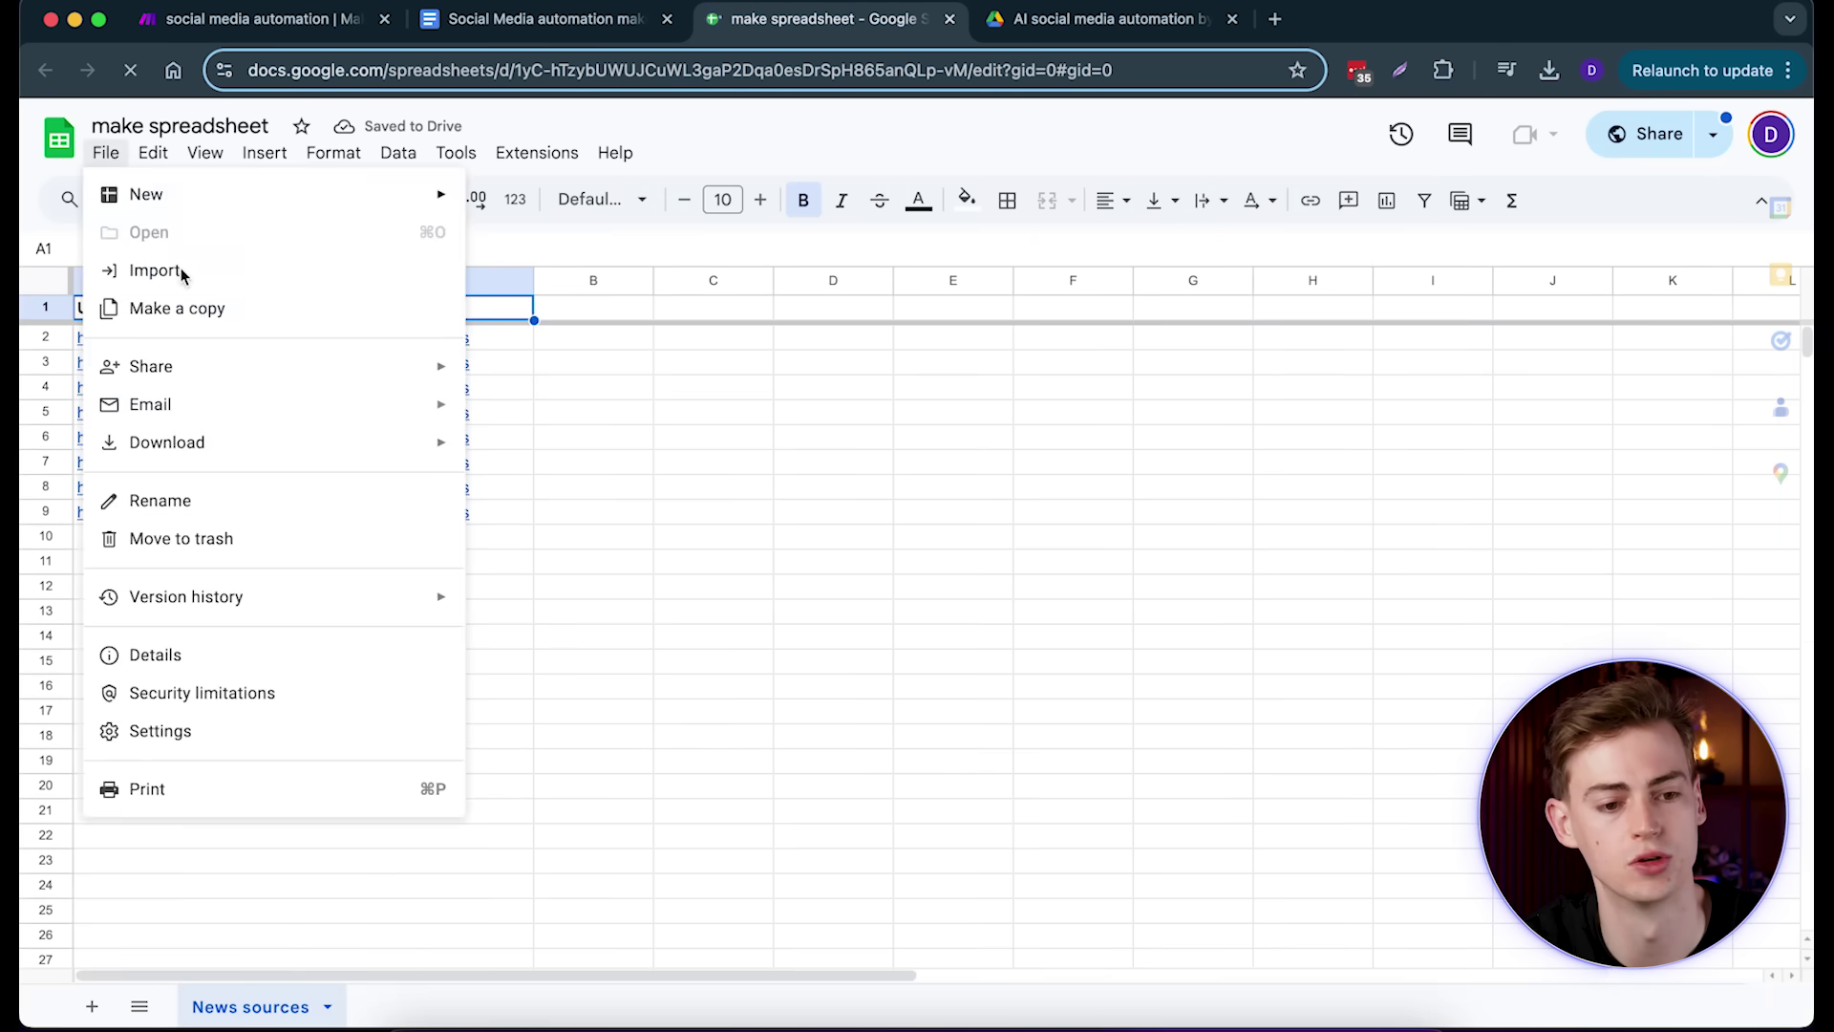
{"action": "left_click", "coordinate": [106, 153]}
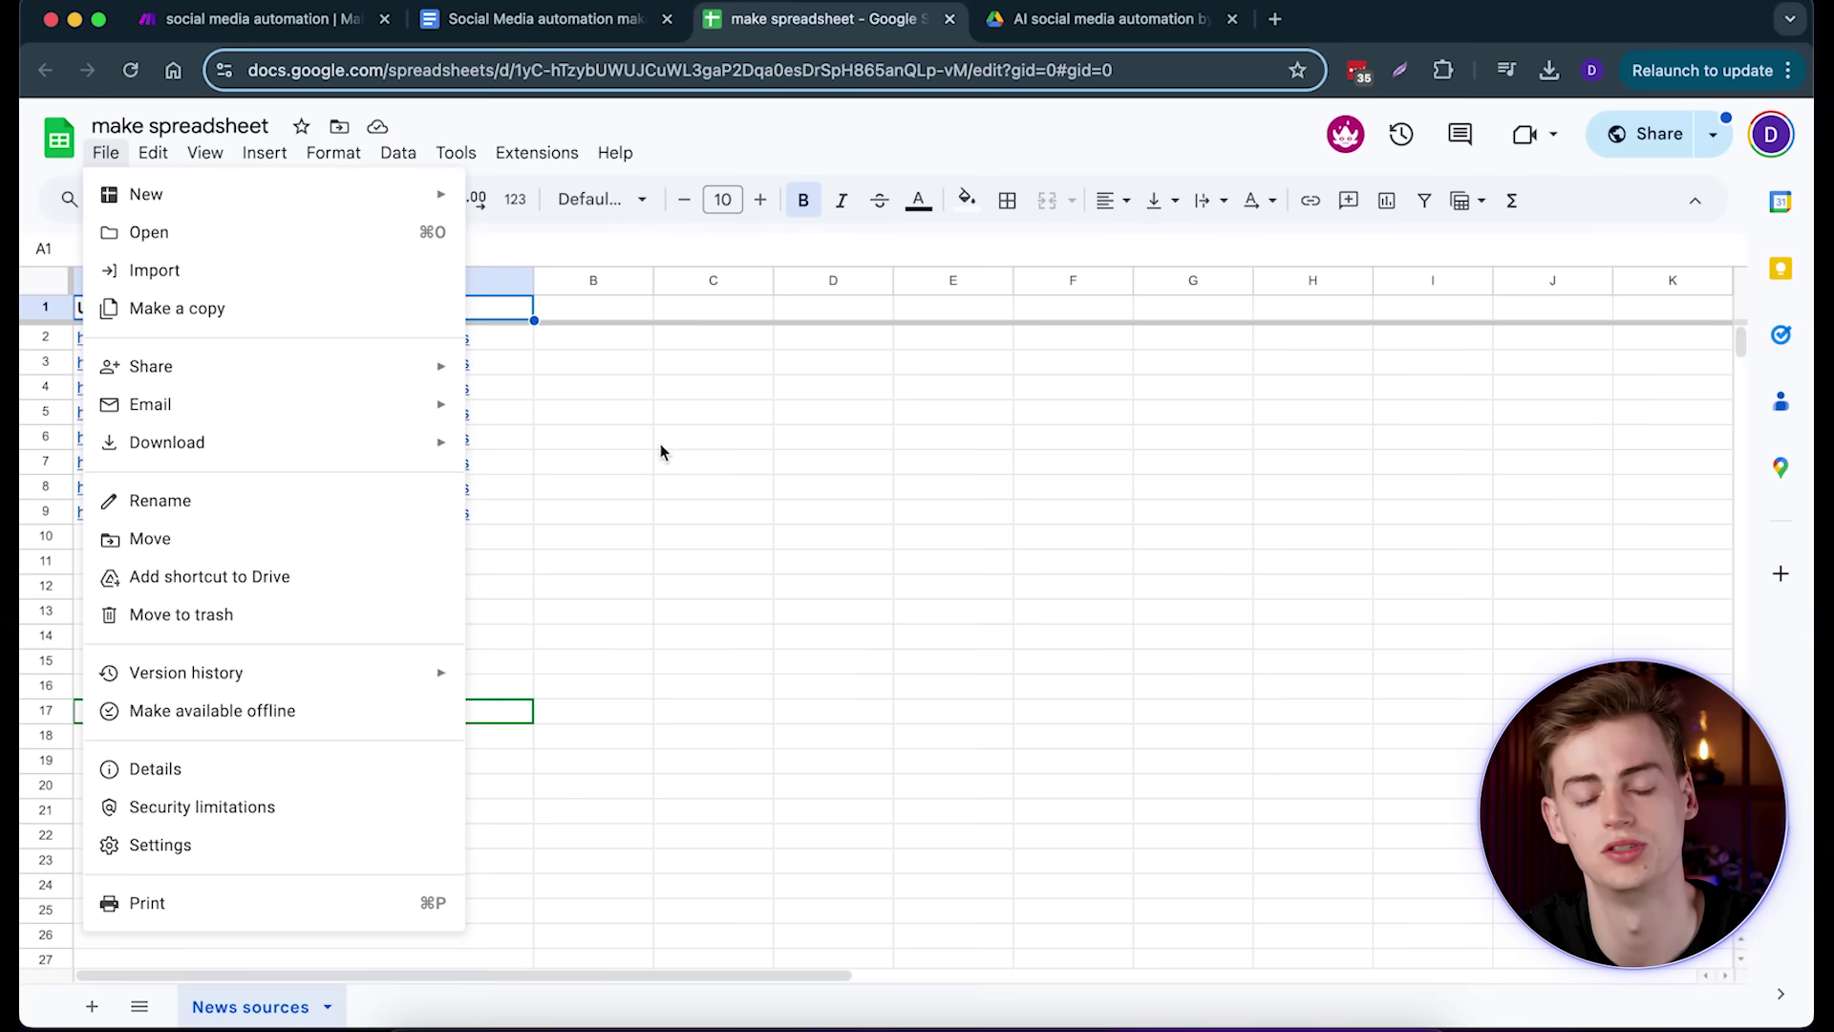
{"action": "left_click", "coordinate": [602, 436]}
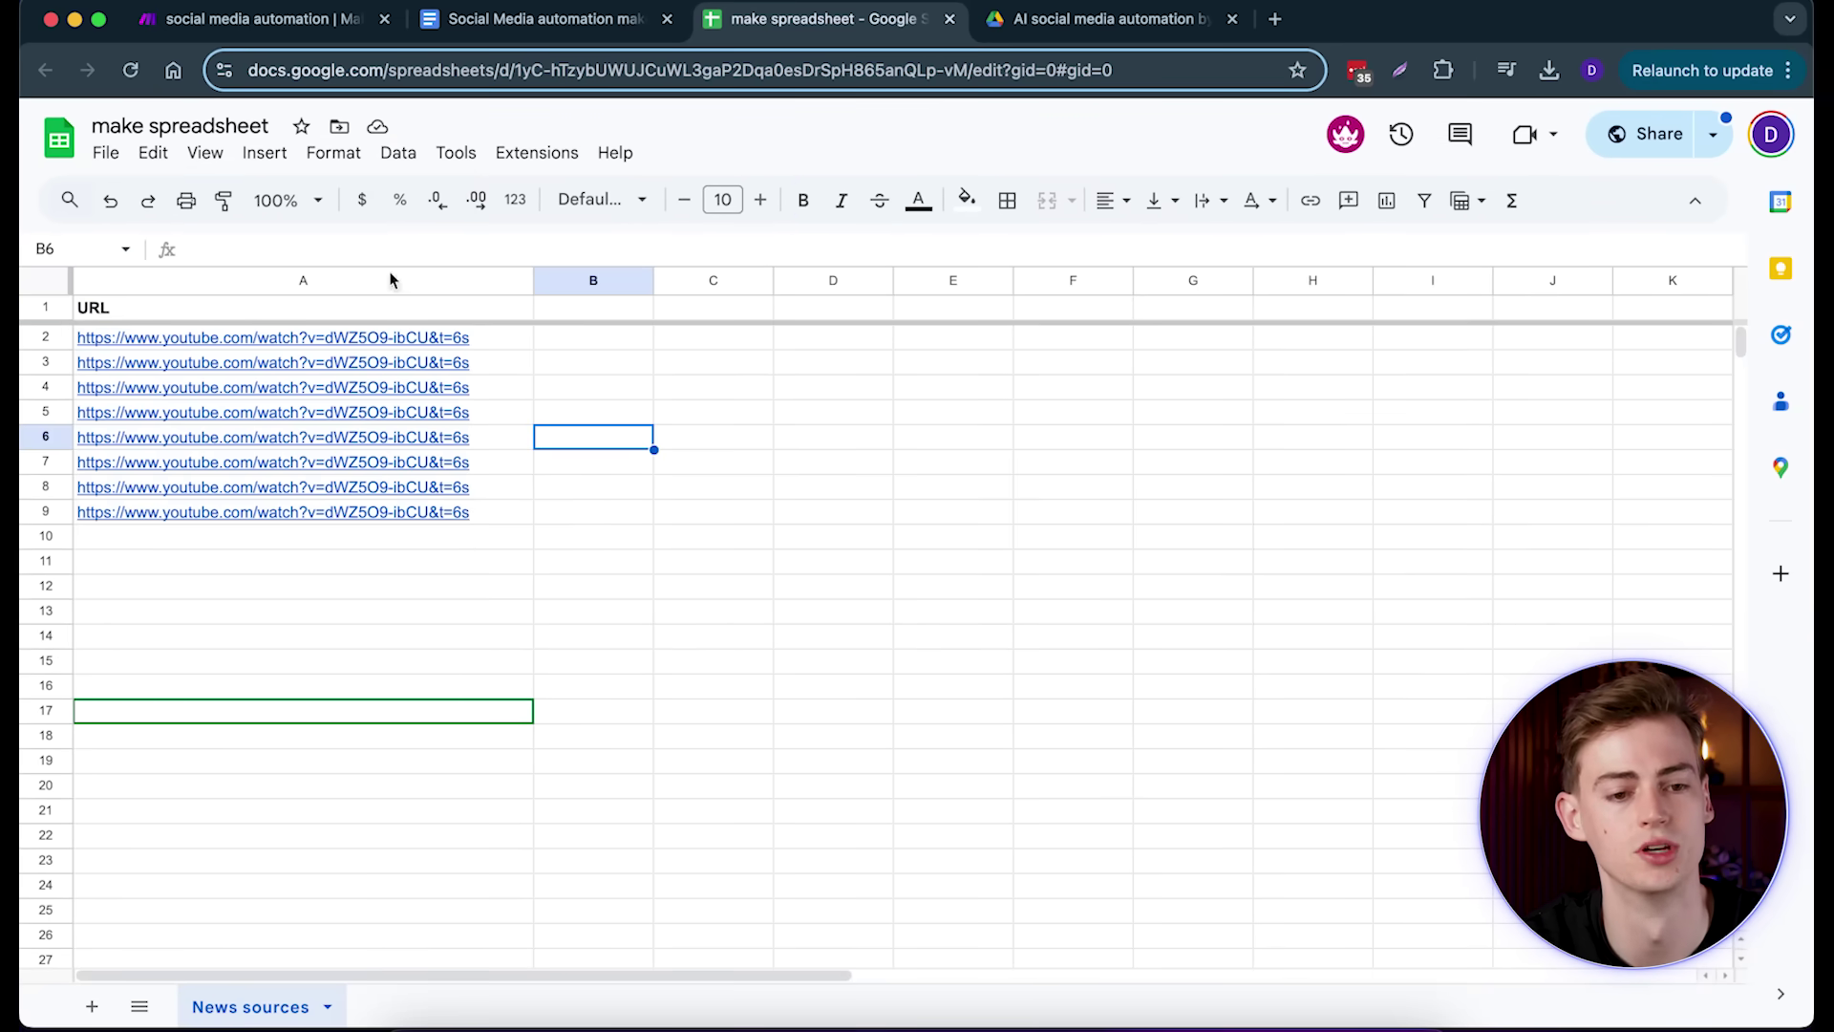
{"action": "left_click", "coordinate": [254, 22]}
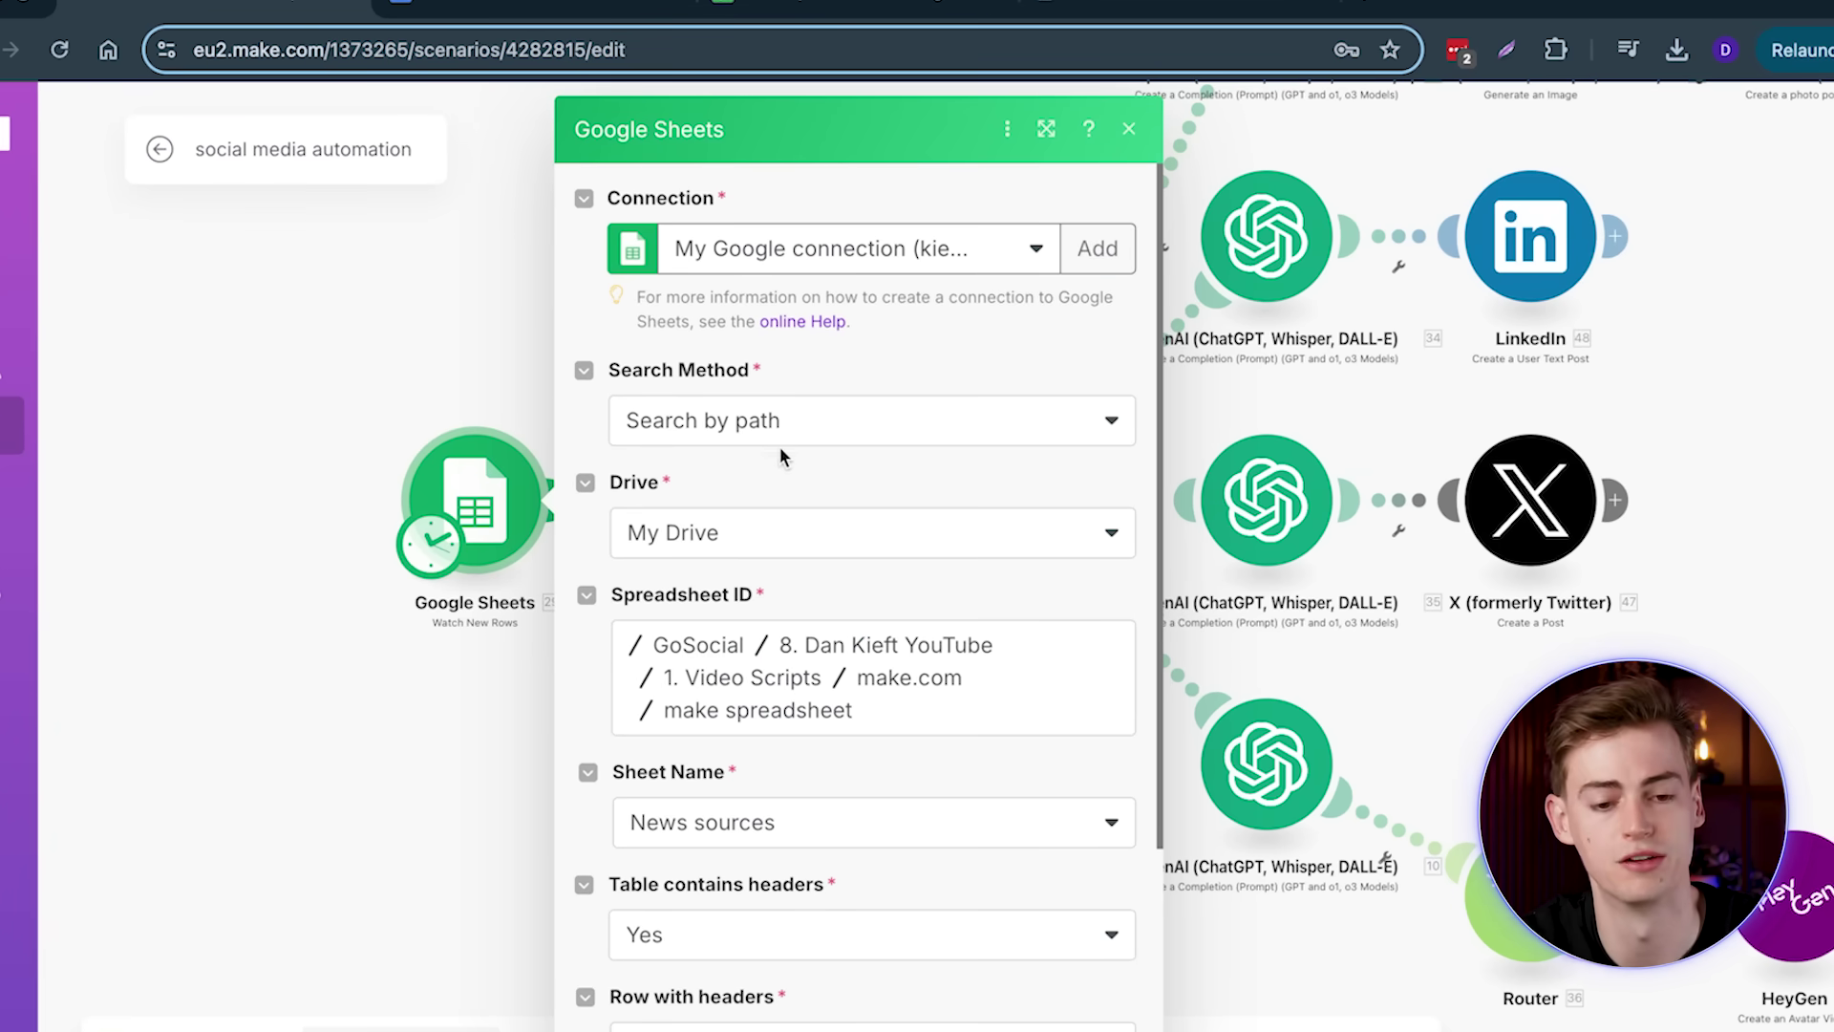
Step: Keep My Drive in the Google Sheets trigger, cancel its settings, and bring the Manus AI video tab over
{"action": "left_click", "coordinate": [682, 547]}
{"action": "left_click", "coordinate": [870, 527]}
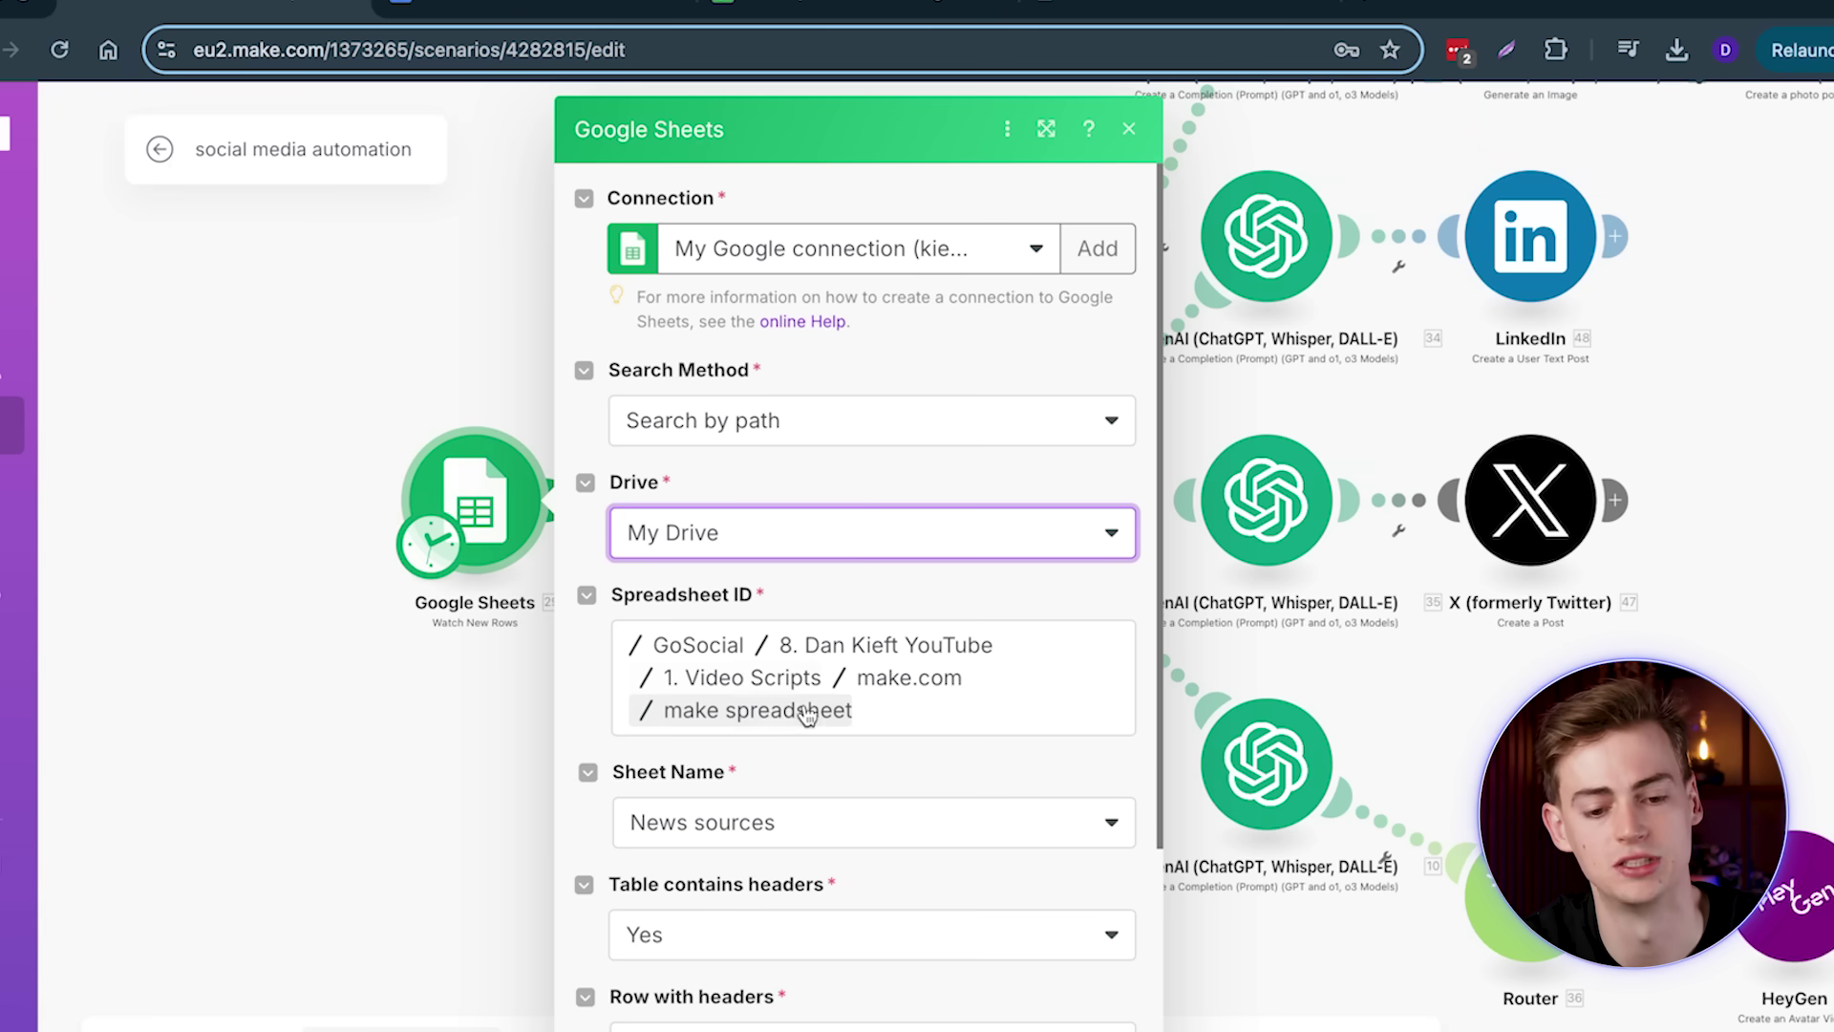
{"action": "scroll", "coordinate": [813, 742], "scroll_direction": "down", "scroll_amount": 3}
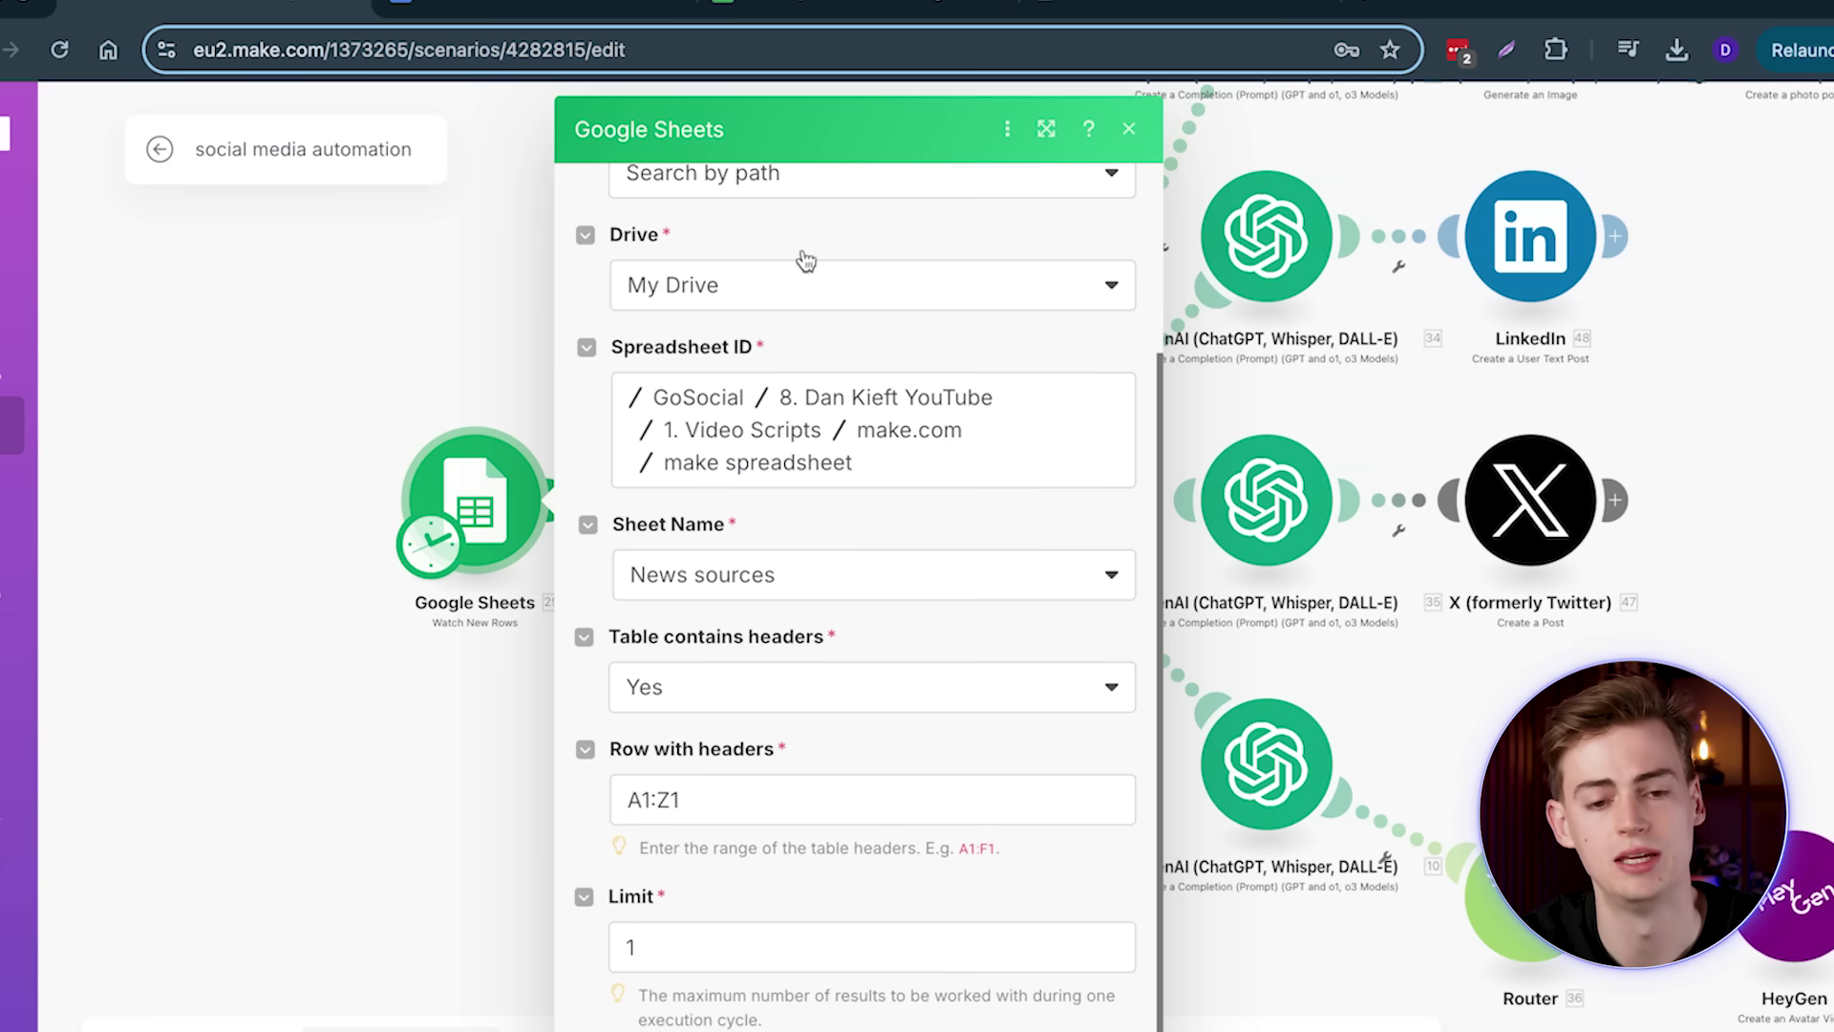
{"action": "left_click", "coordinate": [819, 17]}
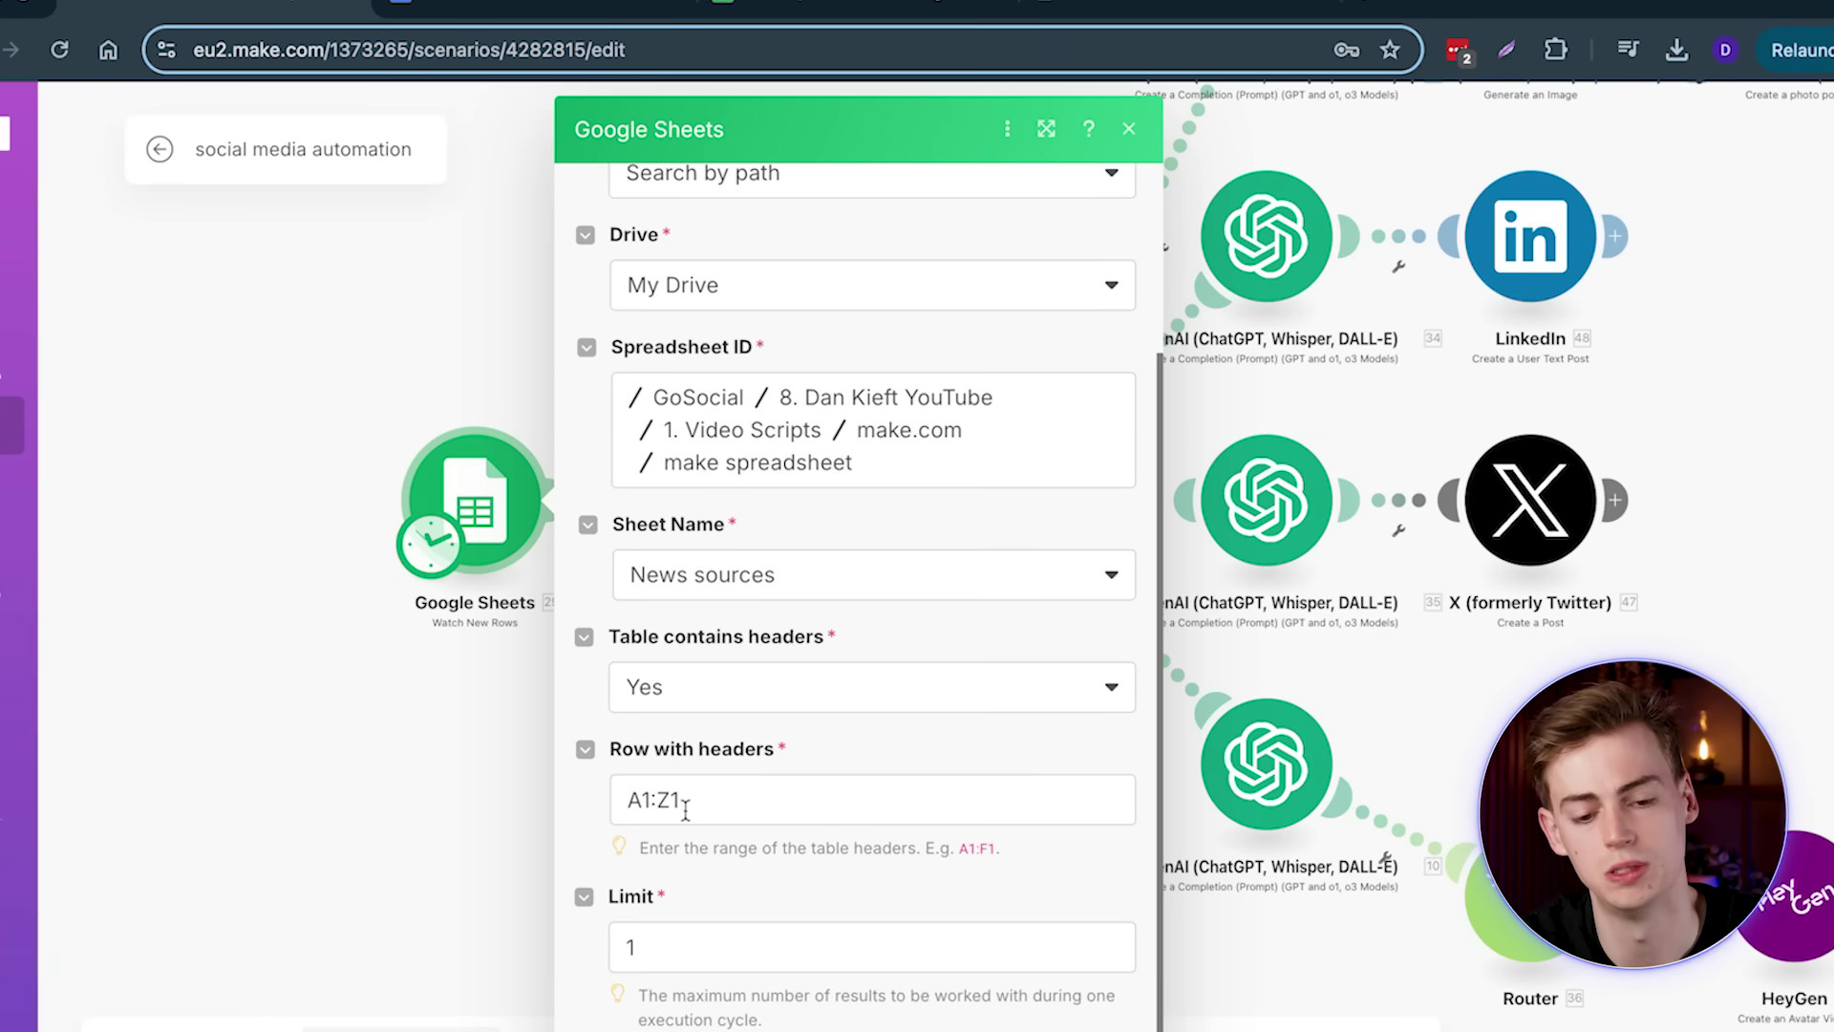
{"action": "scroll", "coordinate": [697, 822], "scroll_direction": "down", "scroll_amount": 1}
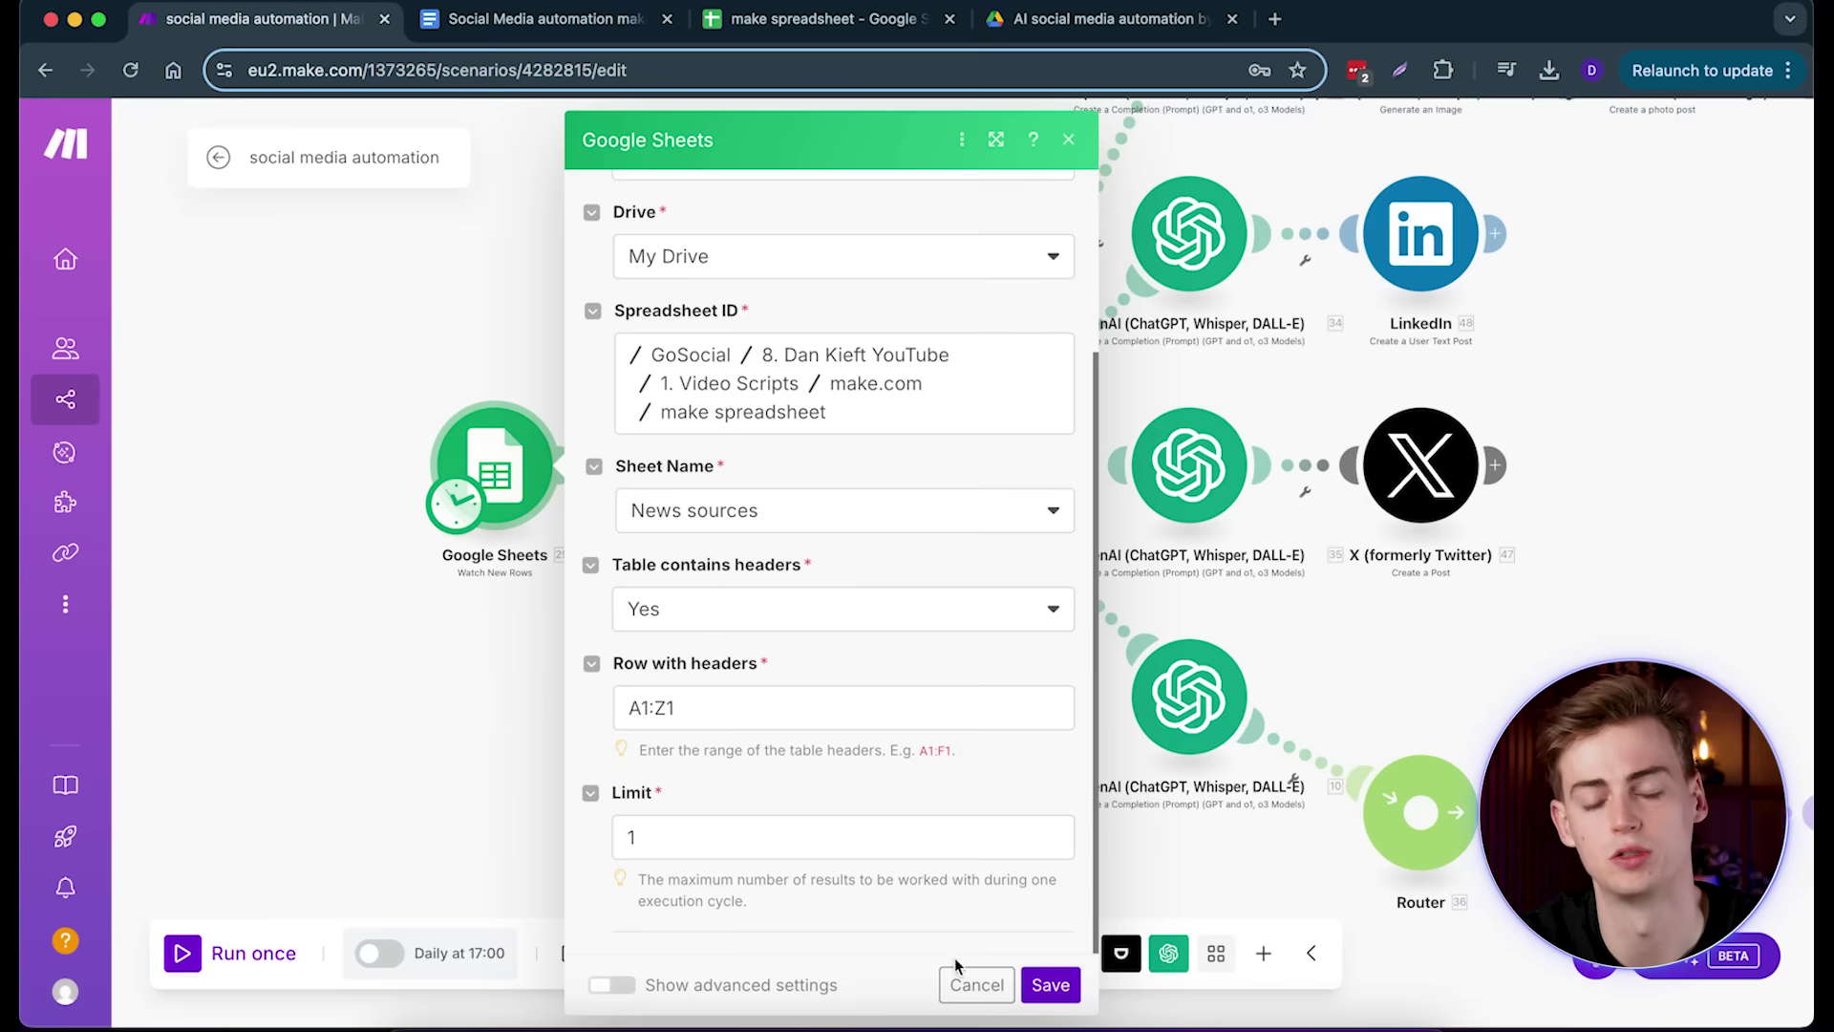
{"action": "left_click", "coordinate": [976, 984]}
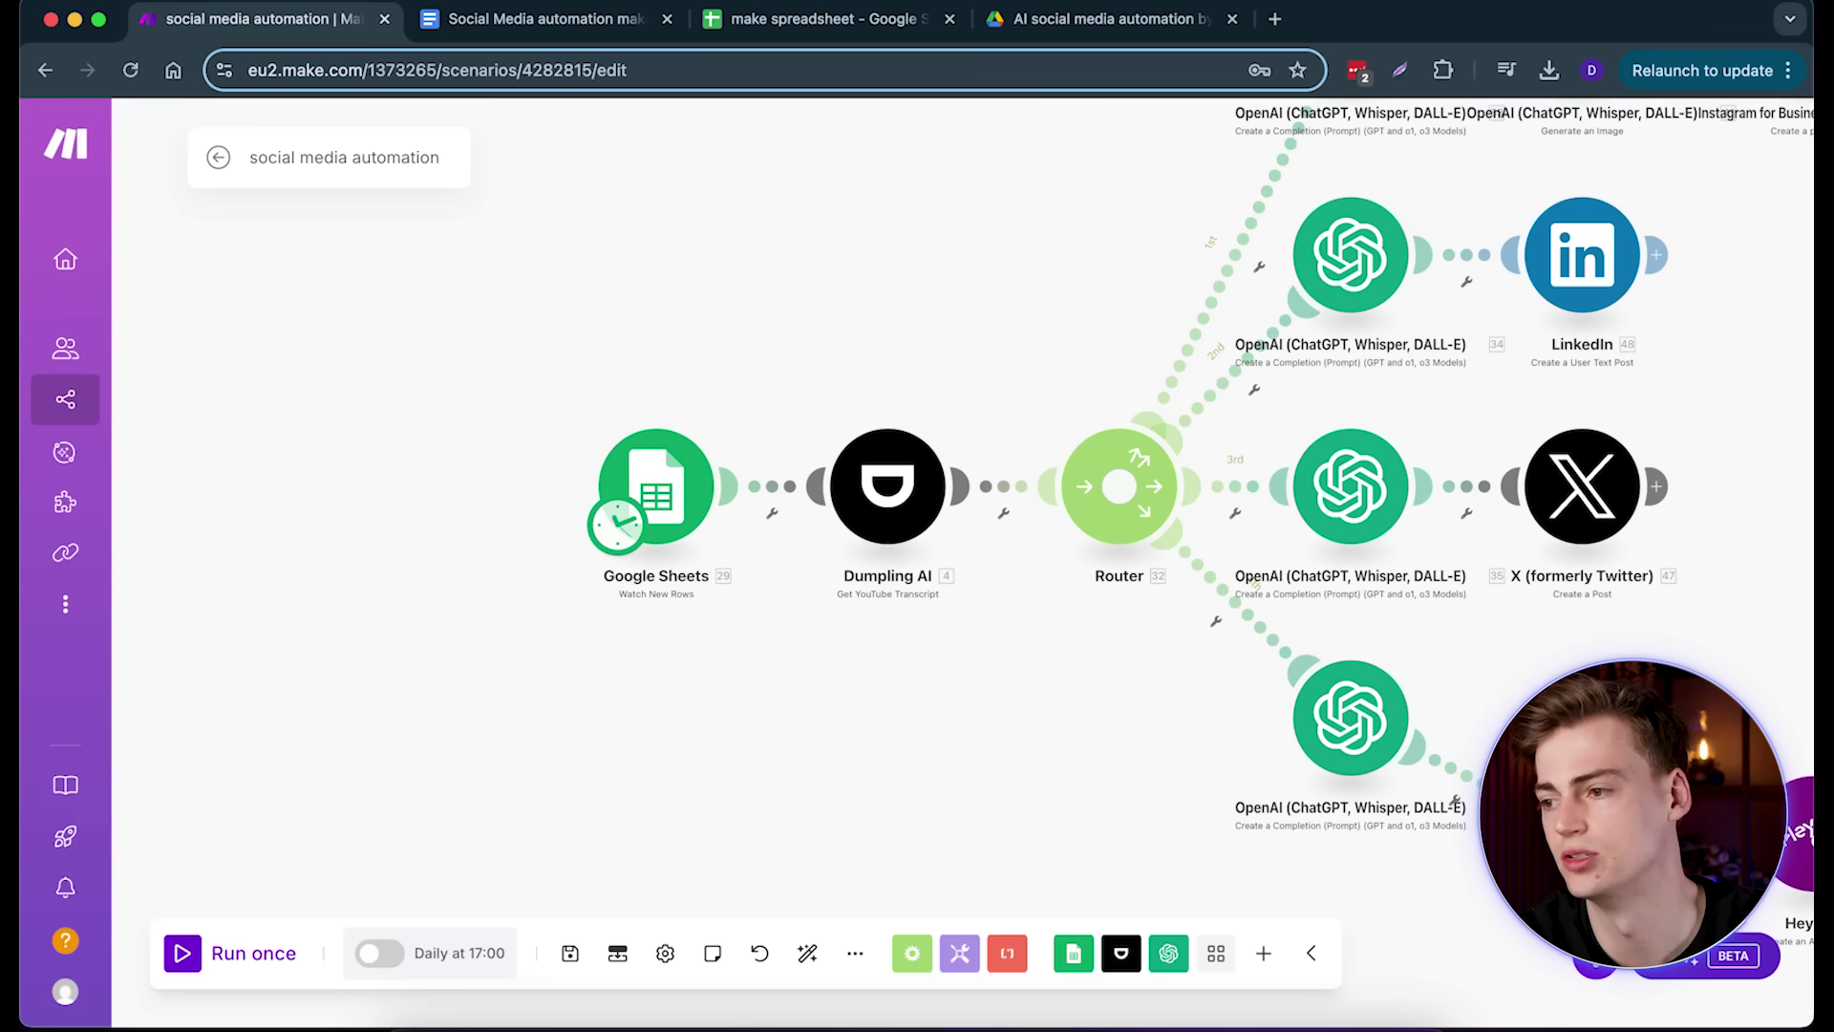
{"action": "left_click_drag", "start_coordinate": [1051, 20], "coordinate": [1003, 20]}
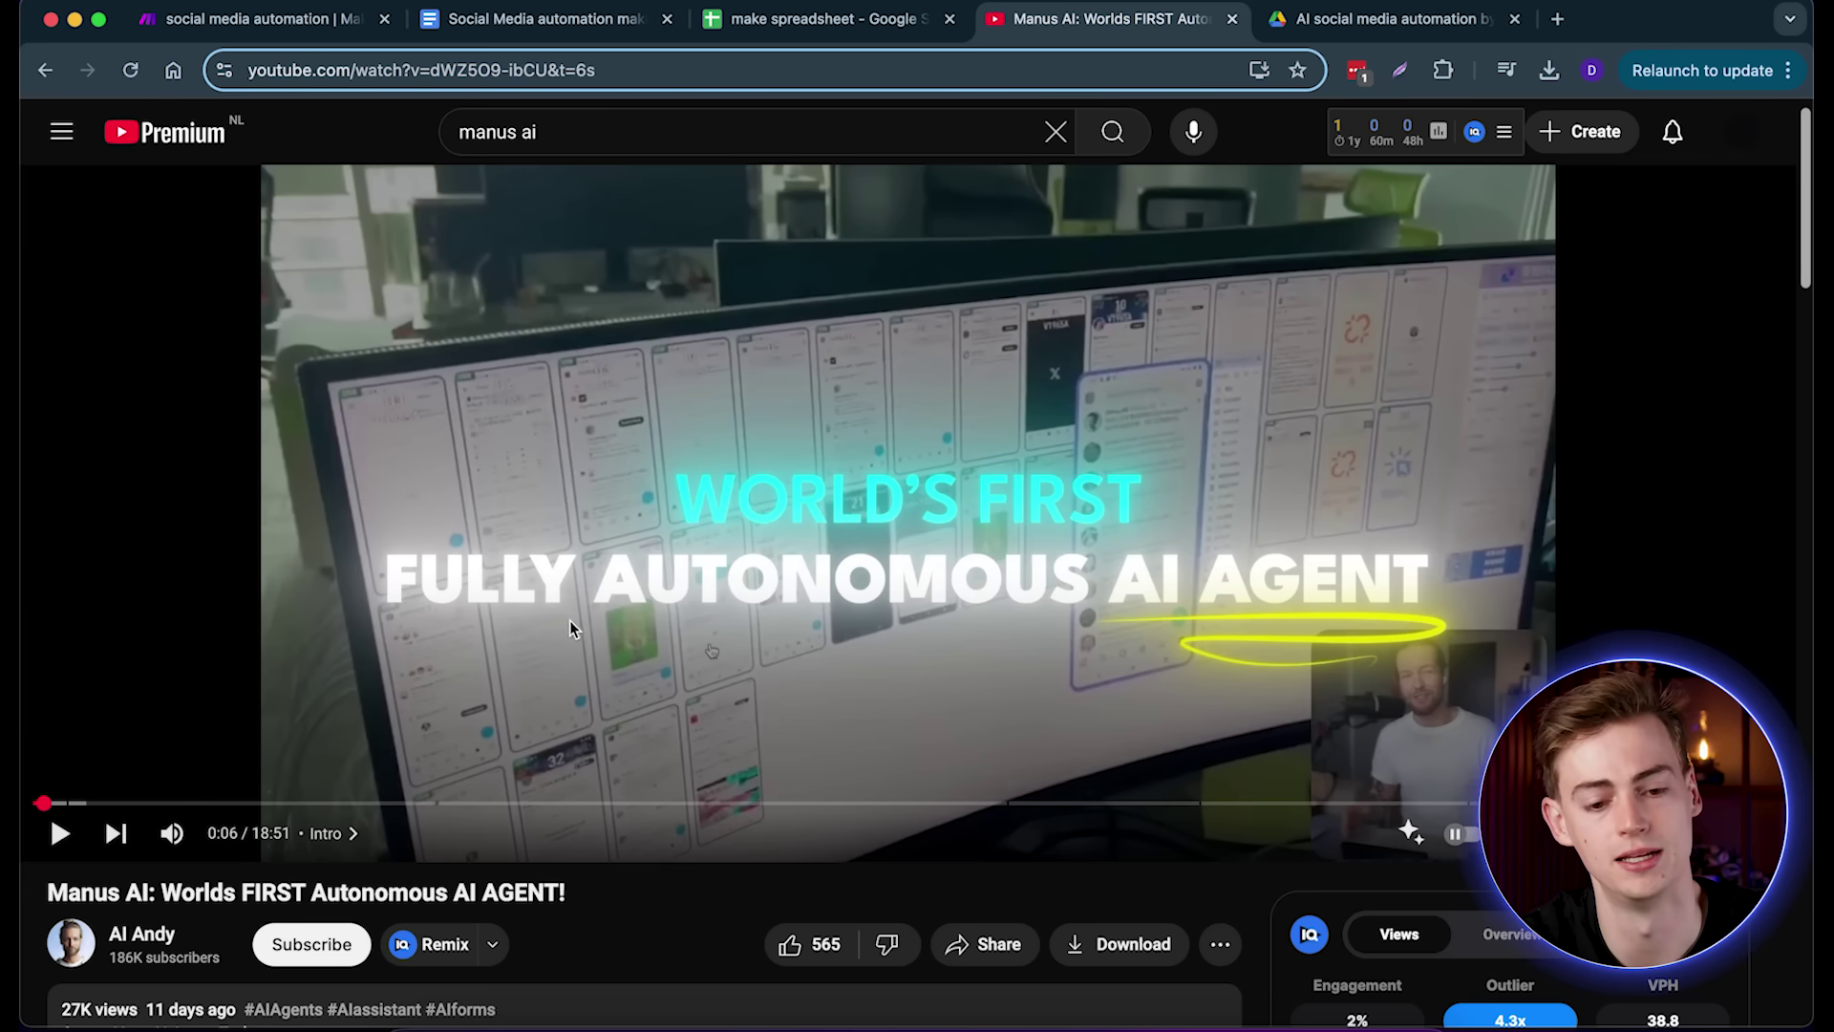
Step: Paste the Manus AI video's YouTube URL into cell A10 of the make spreadsheet
{"action": "scroll", "coordinate": [569, 621], "scroll_direction": "down", "scroll_amount": 1}
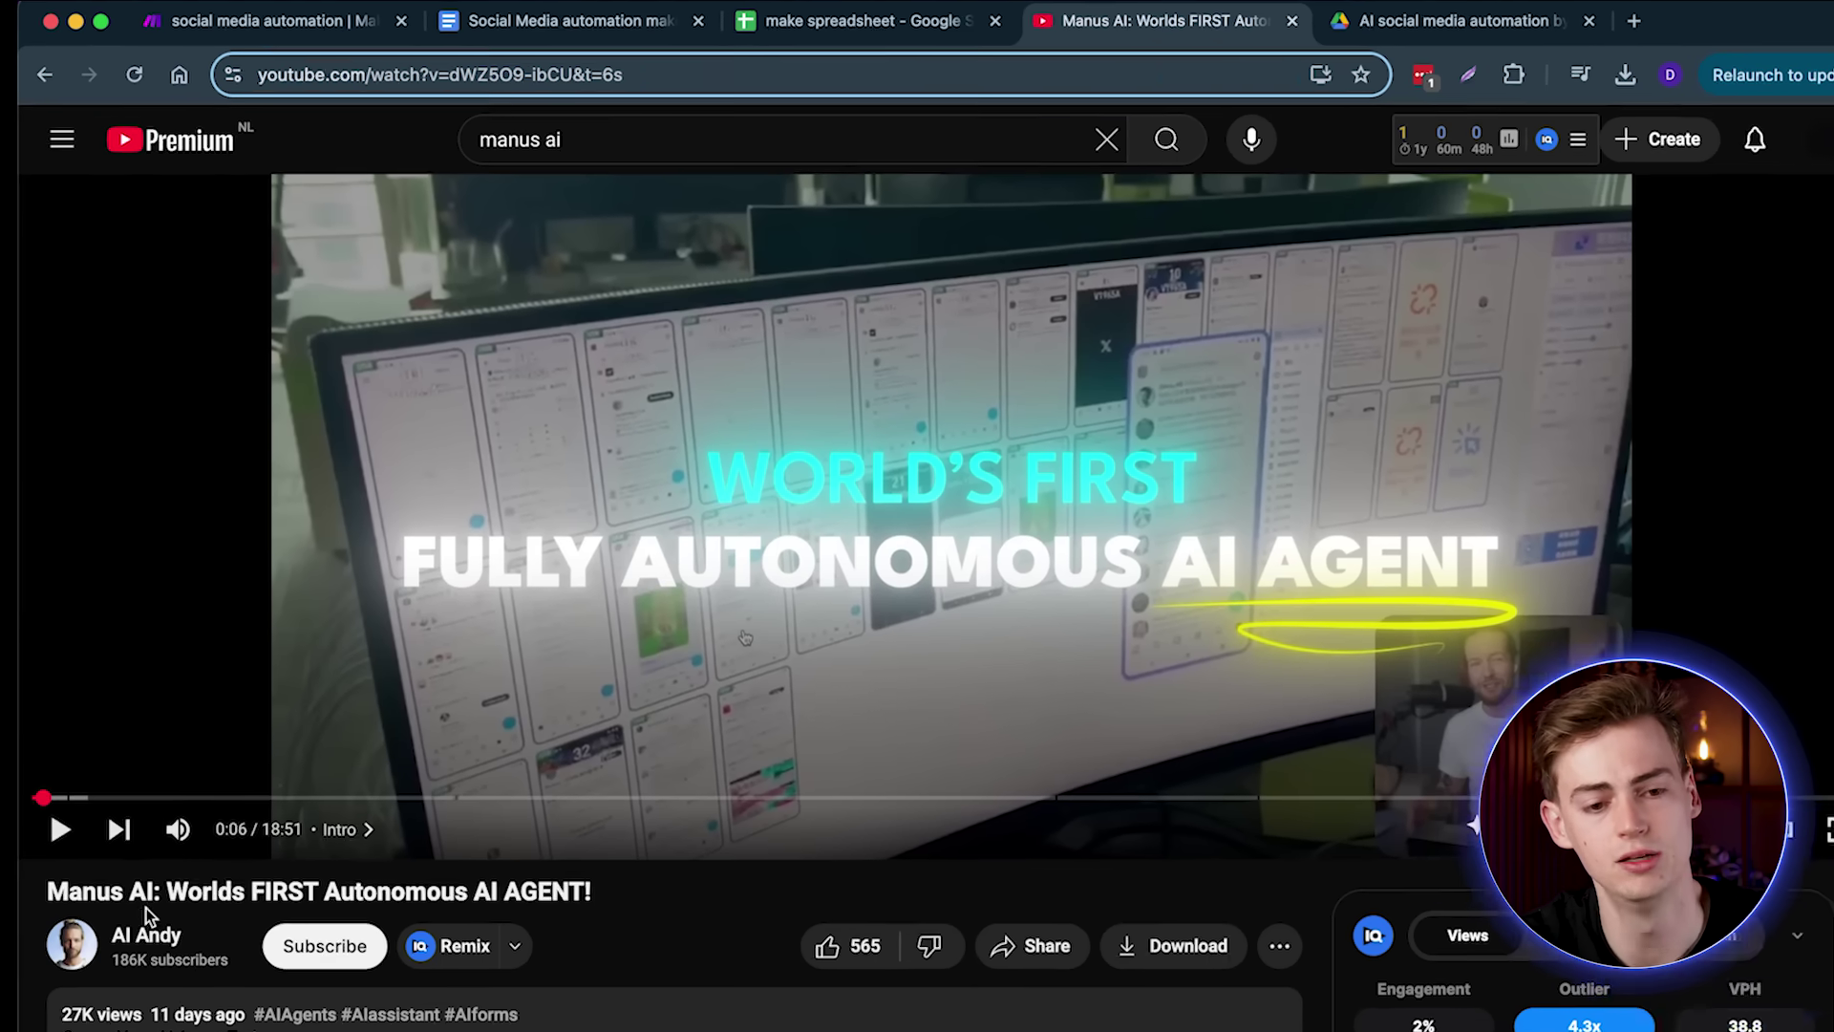
{"action": "left_click", "coordinate": [676, 65]}
{"action": "key", "text": "ctrl+c"}
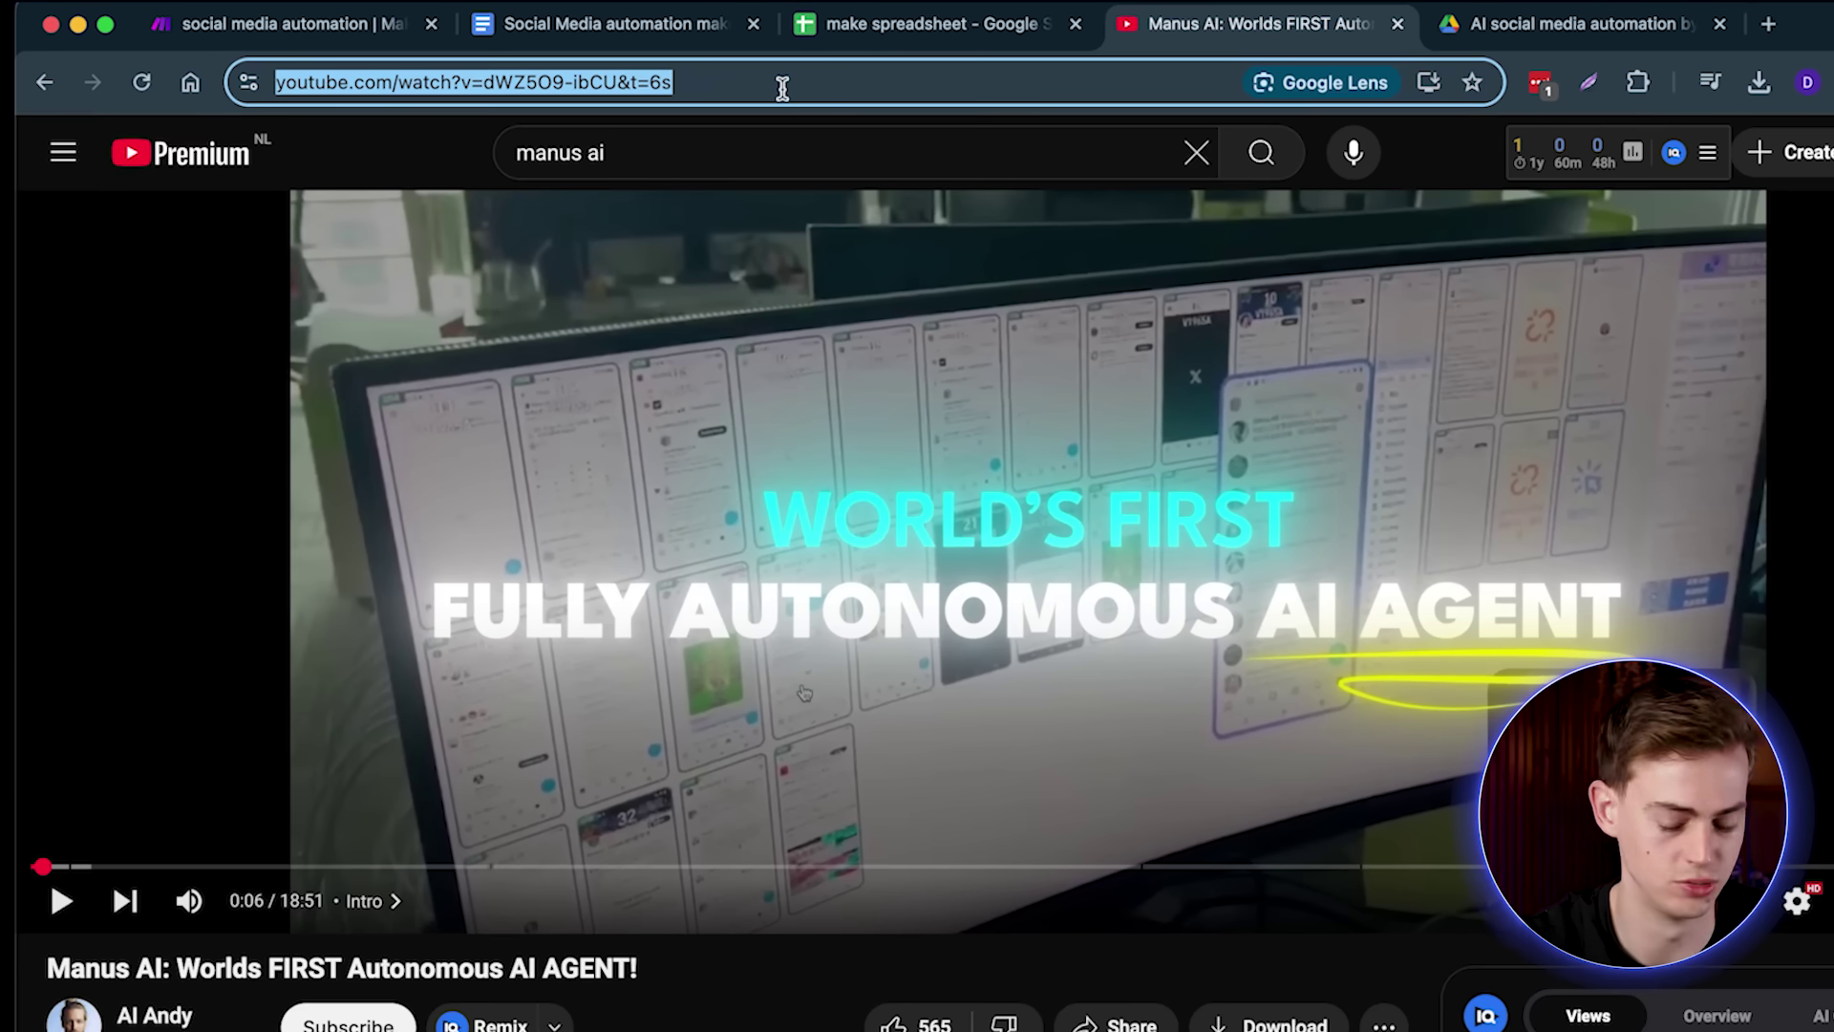
{"action": "left_click", "coordinate": [909, 29]}
{"action": "left_click", "coordinate": [299, 617]}
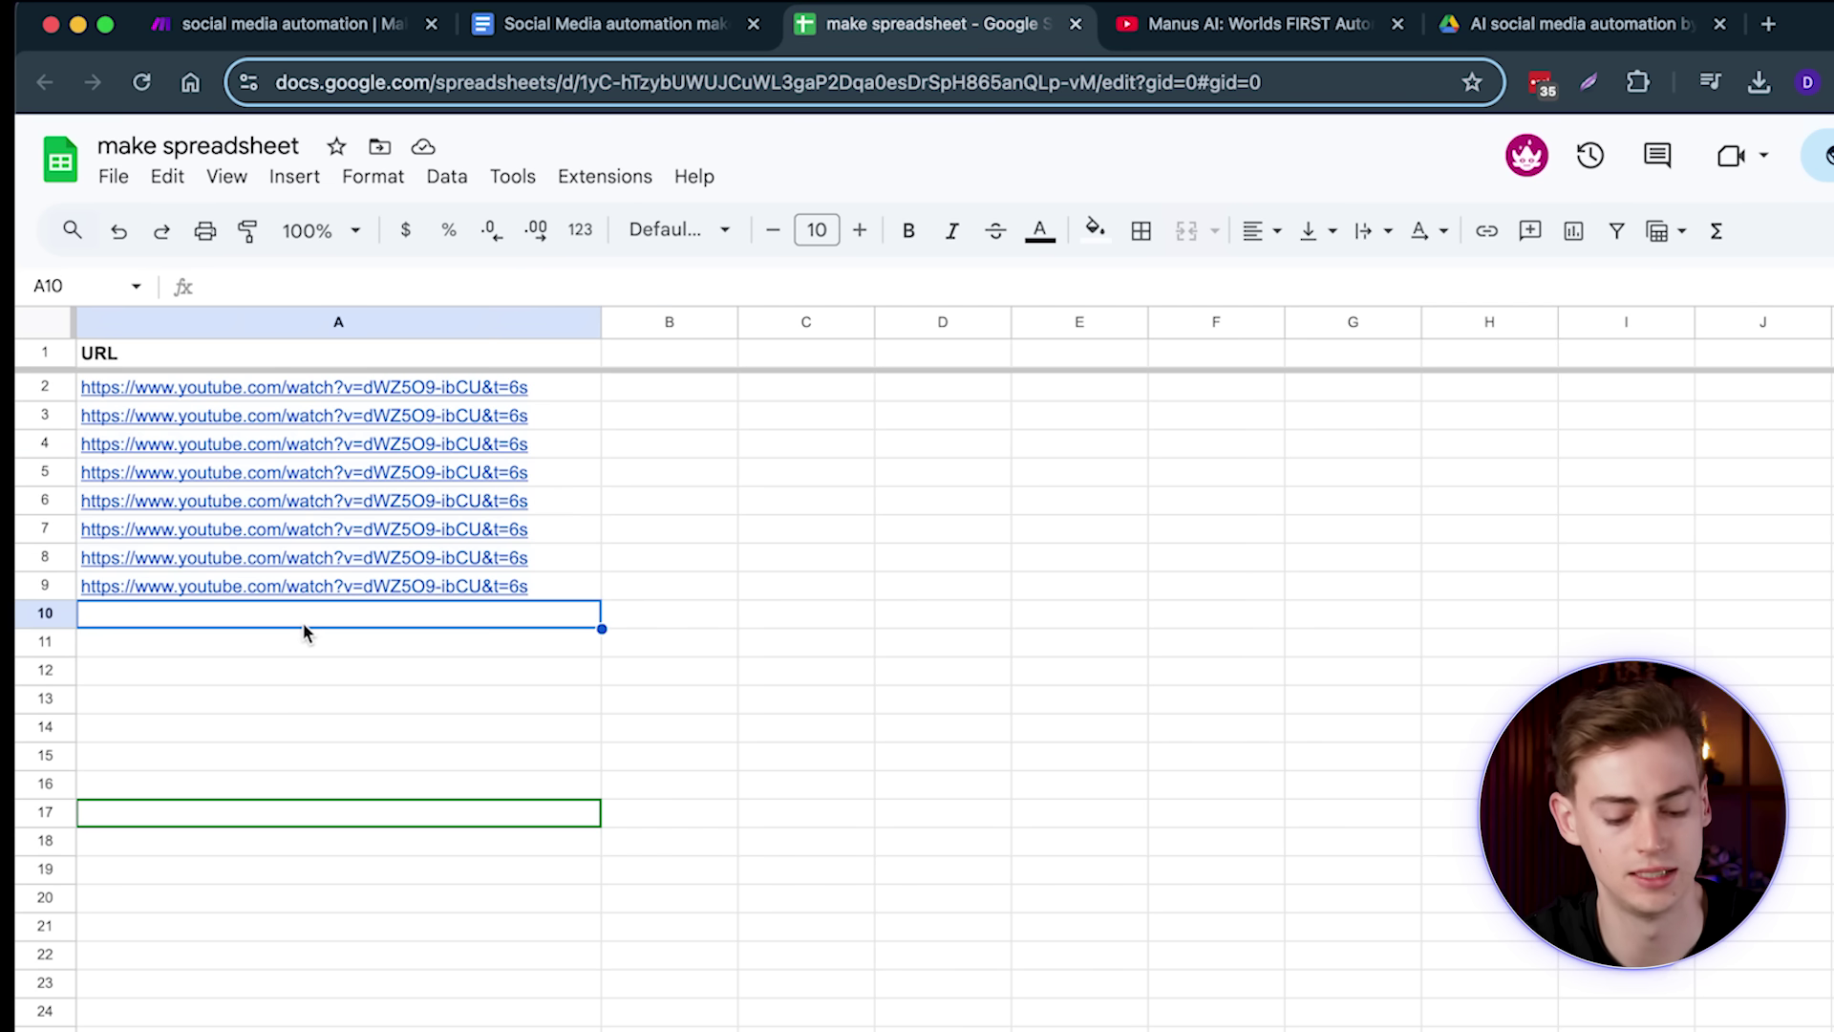
{"action": "key", "text": "ctrl+v"}
{"action": "left_click", "coordinate": [287, 24]}
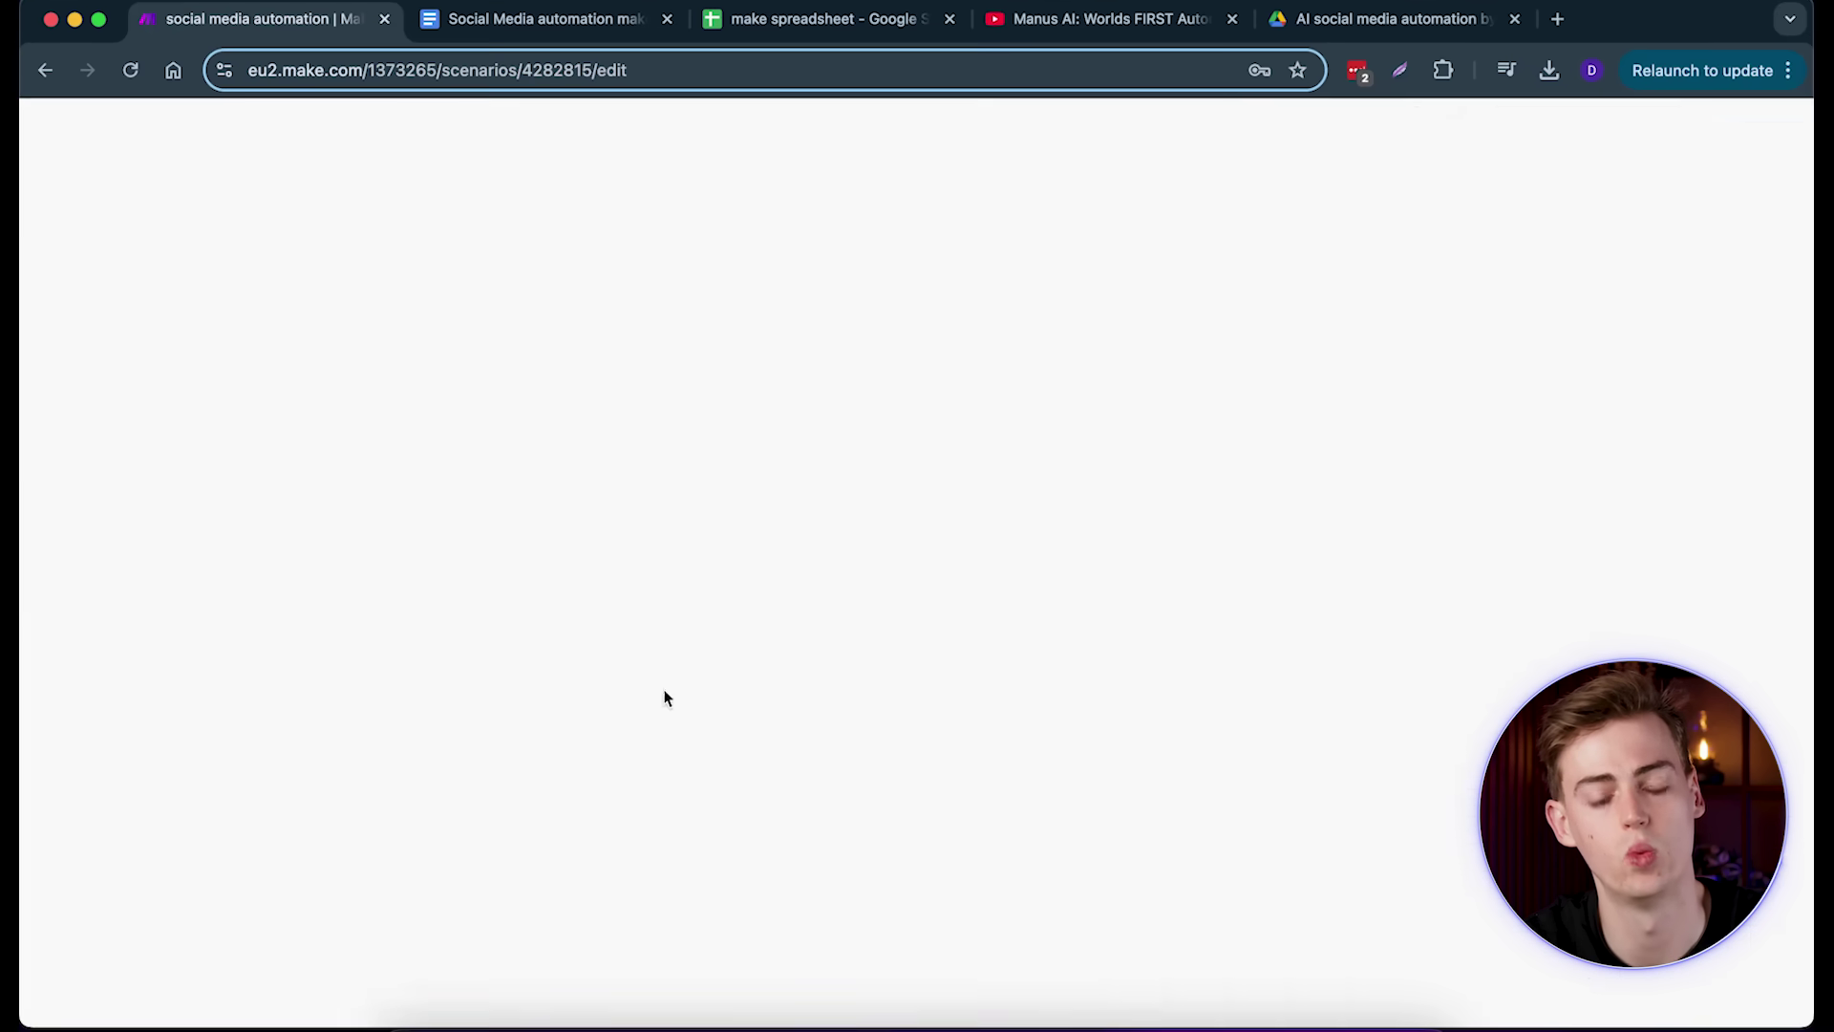
{"action": "scroll", "coordinate": [774, 702], "scroll_direction": "right", "scroll_amount": 4}
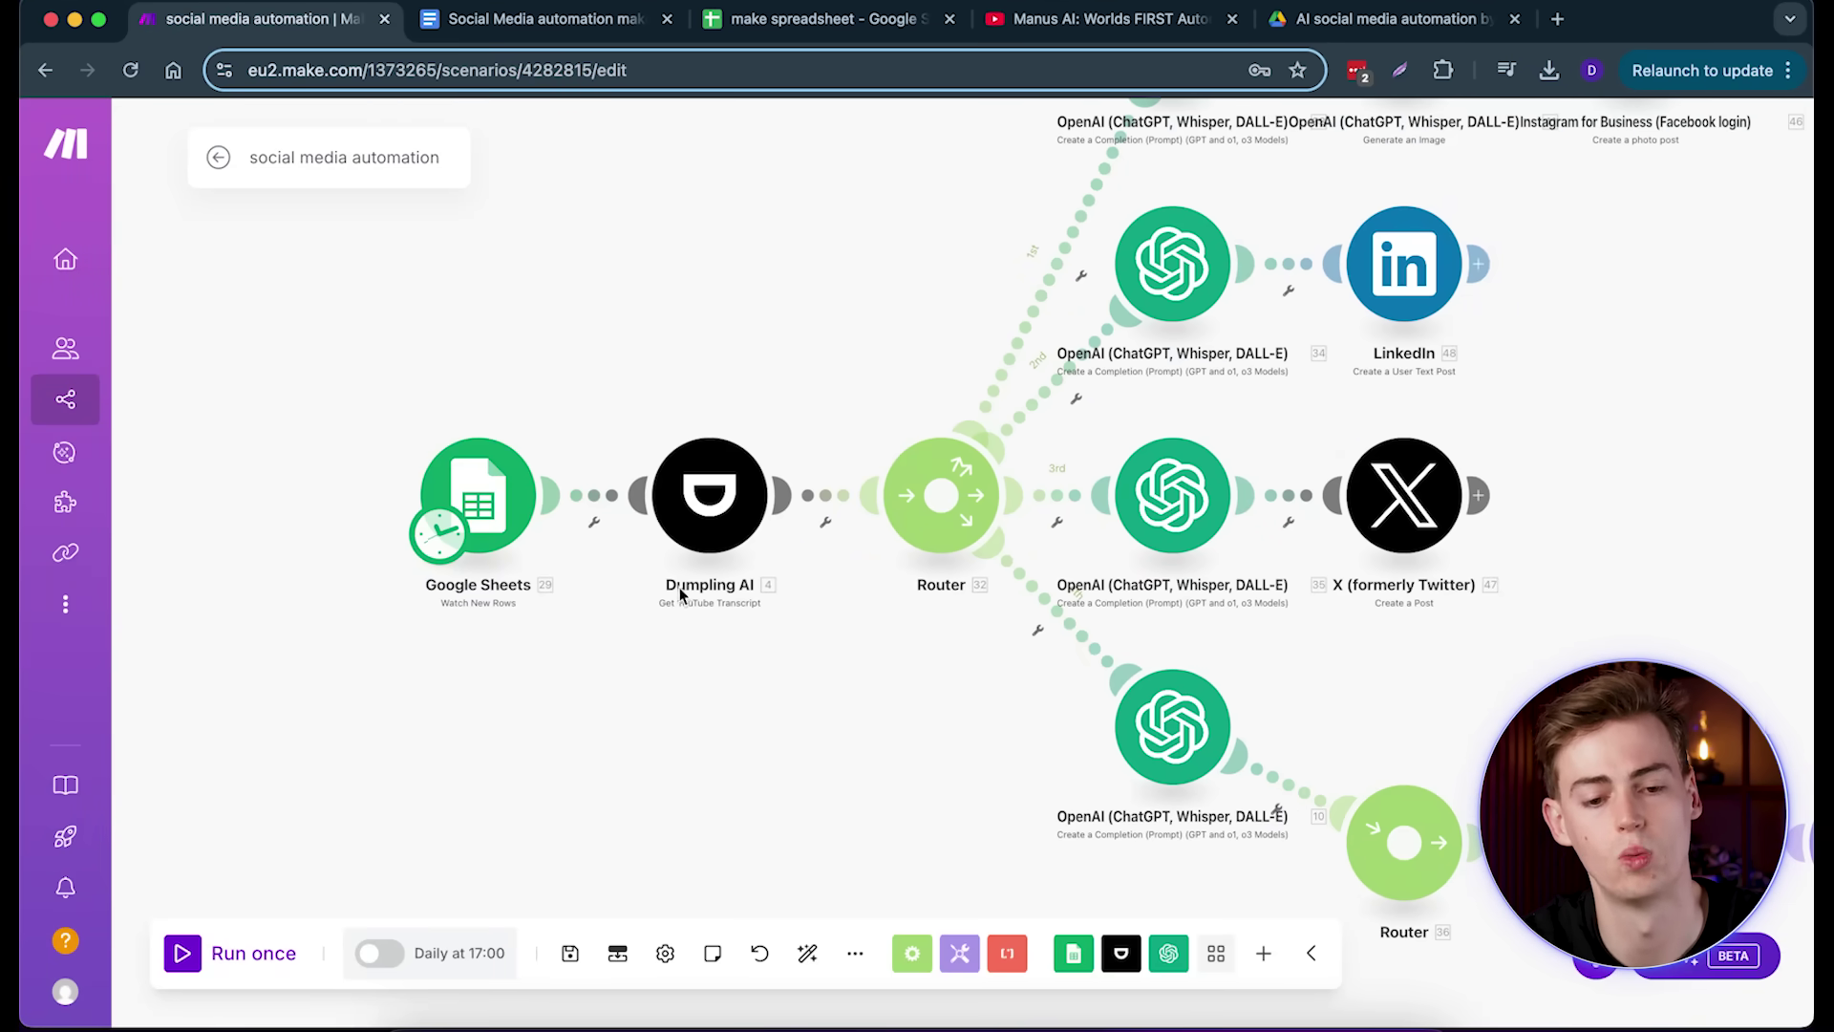
{"action": "scroll", "coordinate": [722, 717], "scroll_direction": "up", "scroll_amount": 1}
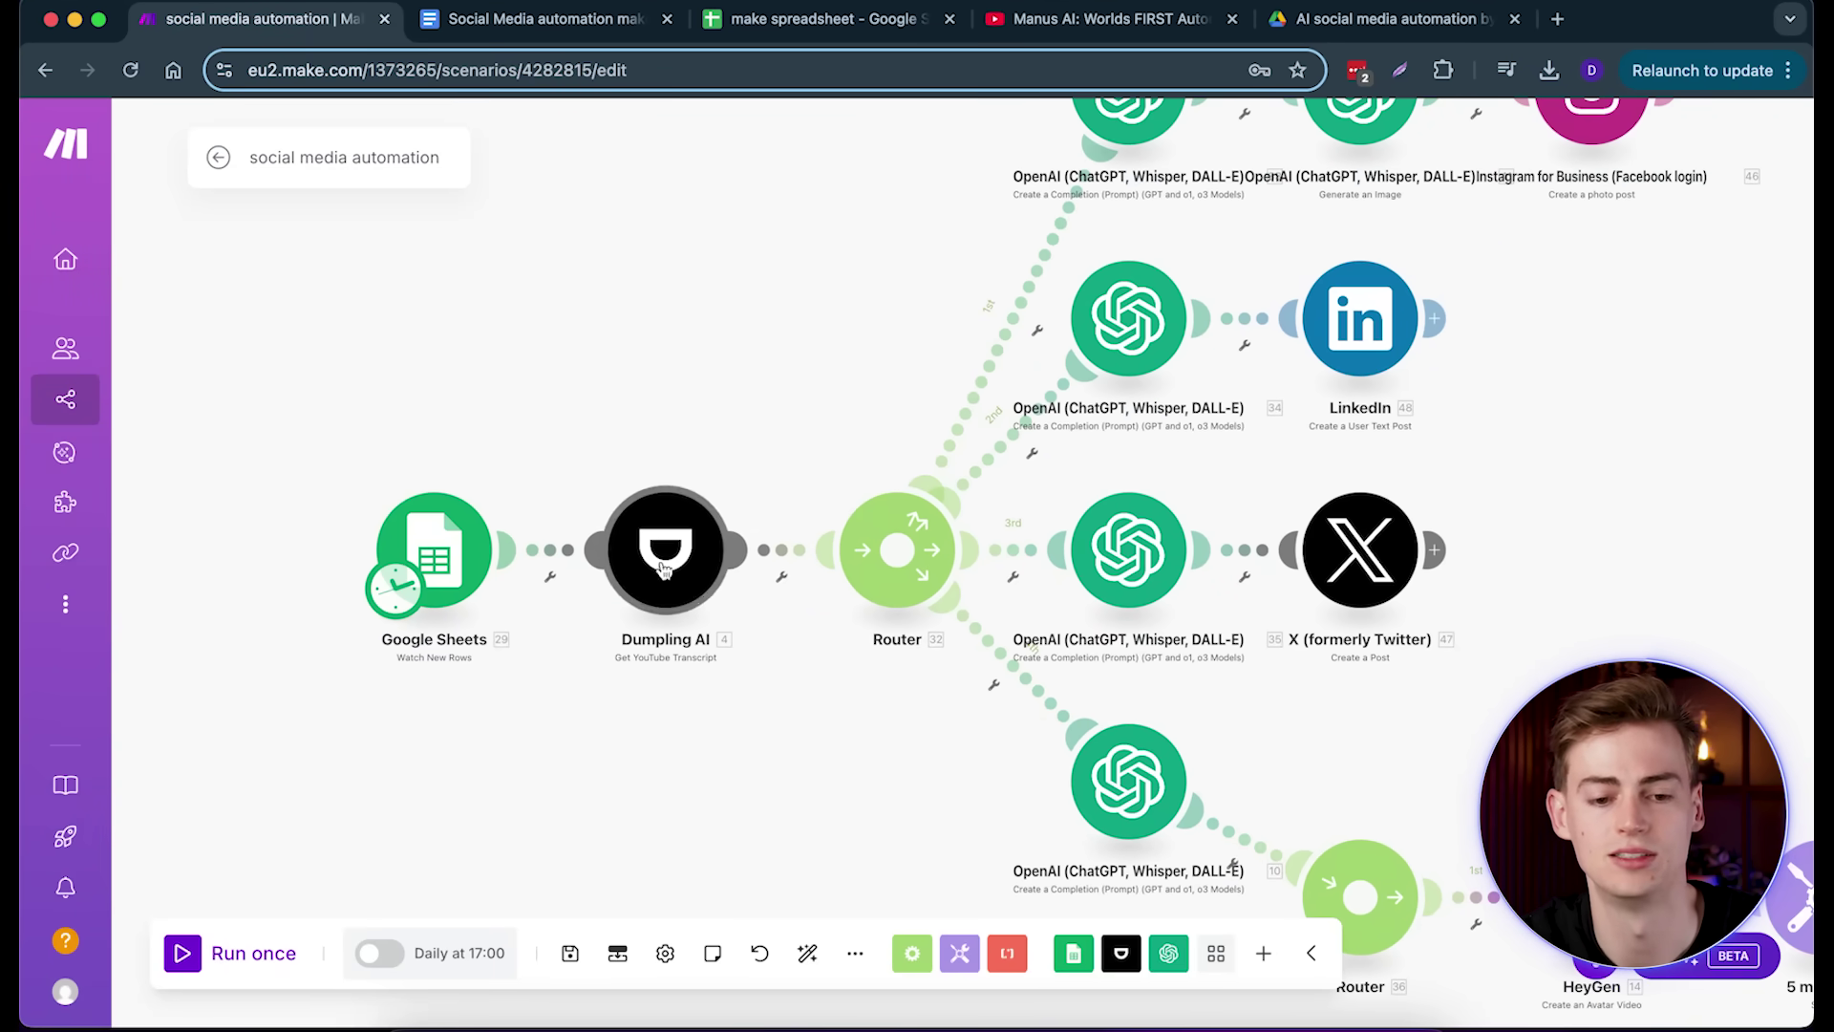
{"action": "scroll", "coordinate": [611, 592], "scroll_direction": "right", "scroll_amount": 5}
{"action": "scroll", "coordinate": [612, 593], "scroll_direction": "up", "scroll_amount": 3}
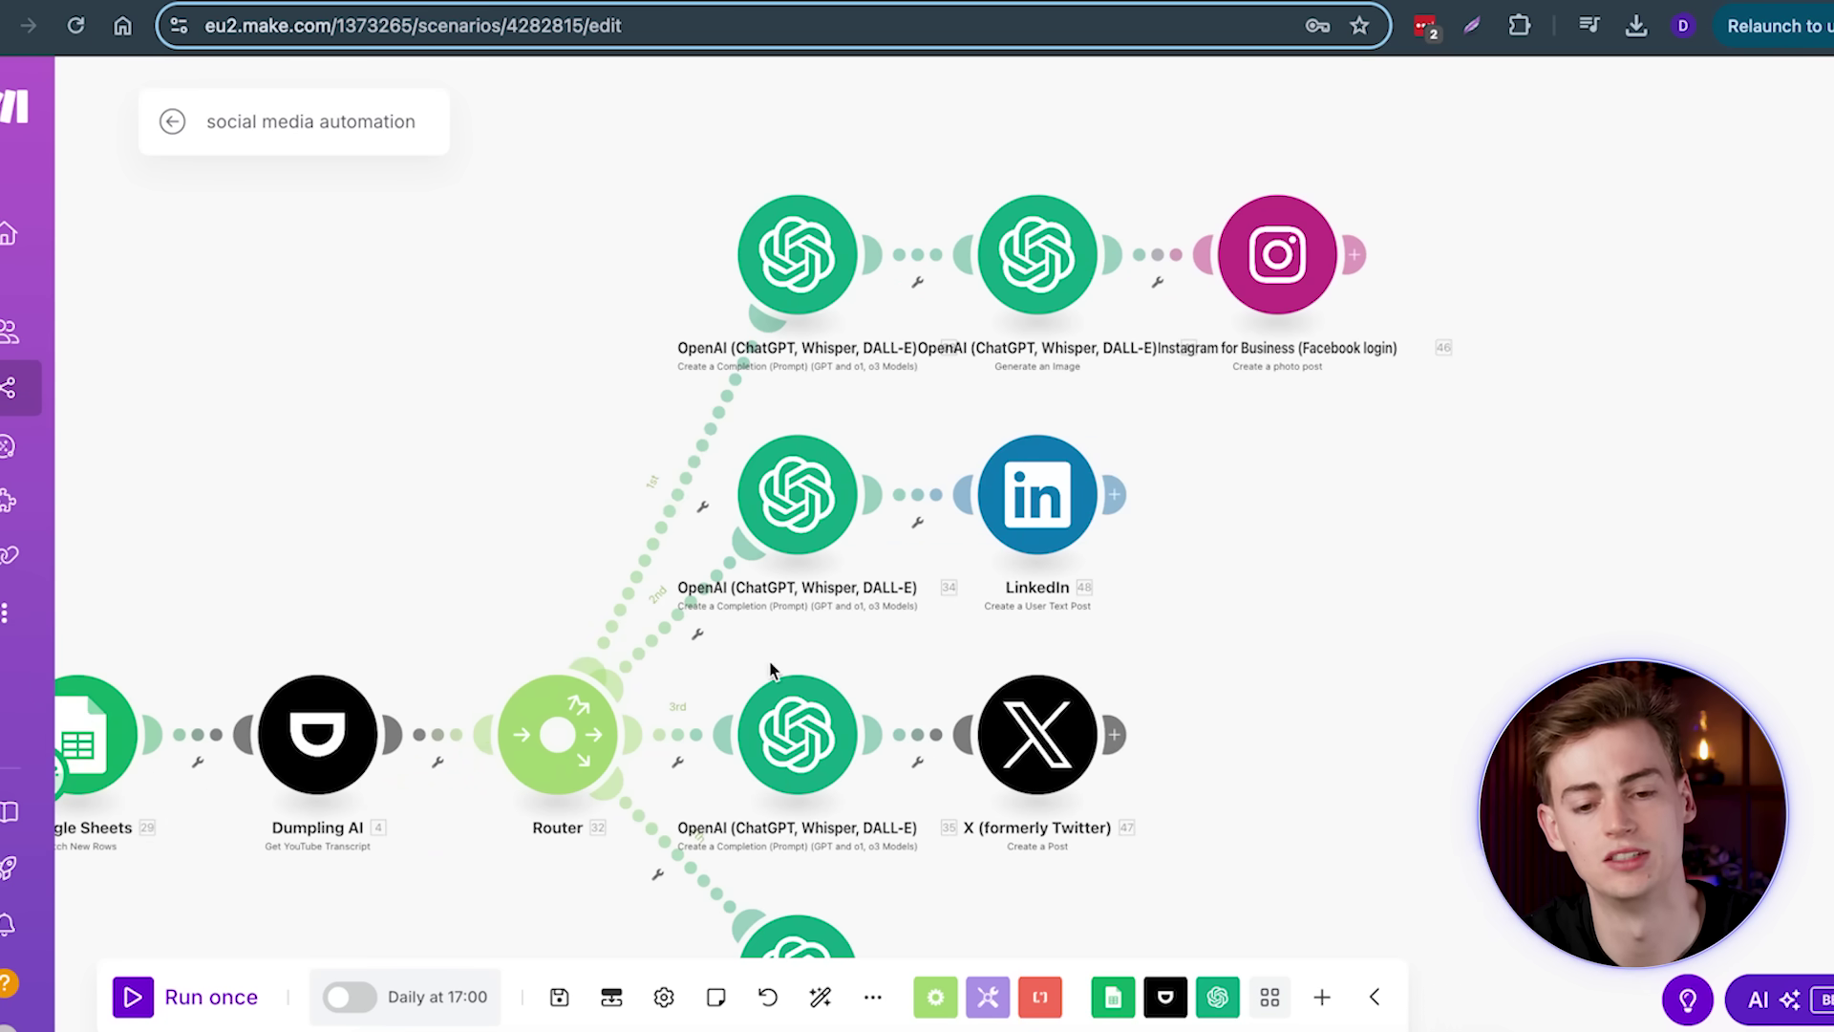
{"action": "scroll", "coordinate": [1008, 306], "scroll_direction": "down", "scroll_amount": 3}
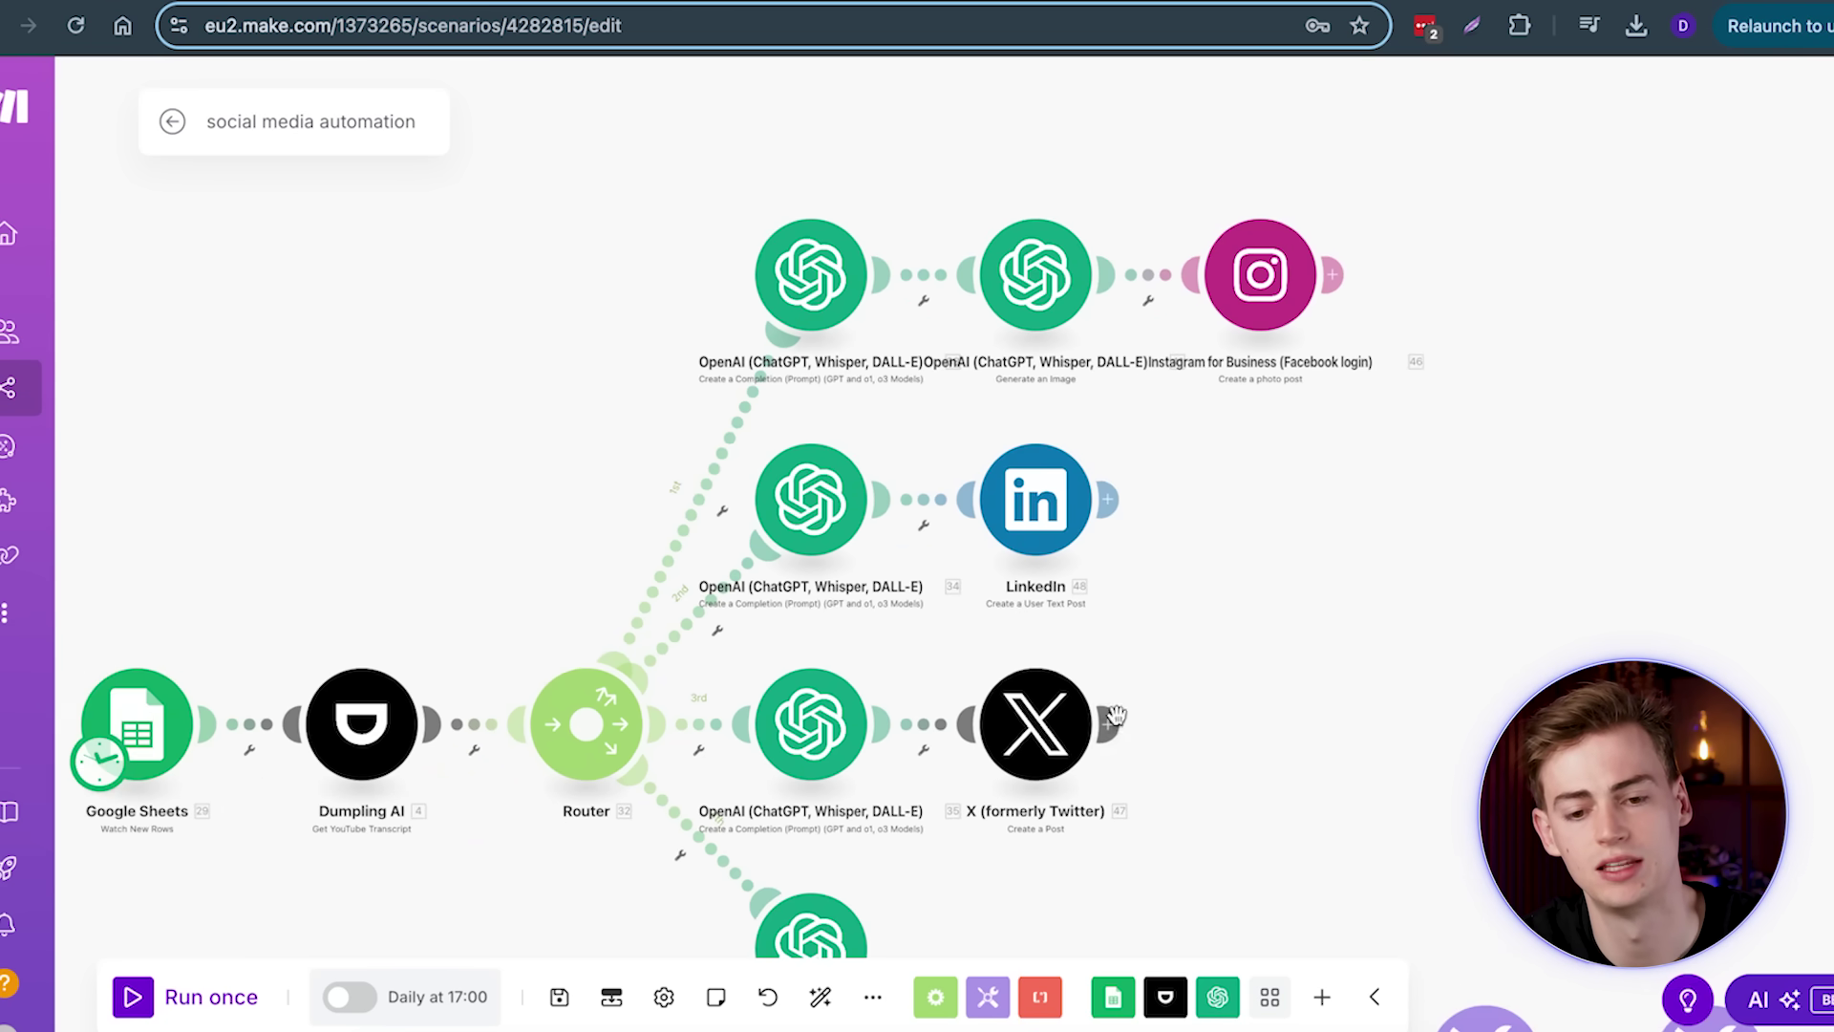
{"action": "scroll", "coordinate": [1128, 401], "scroll_direction": "up", "scroll_amount": 2}
{"action": "scroll", "coordinate": [1099, 697], "scroll_direction": "right", "scroll_amount": 5}
{"action": "scroll", "coordinate": [1099, 698], "scroll_direction": "down", "scroll_amount": 2}
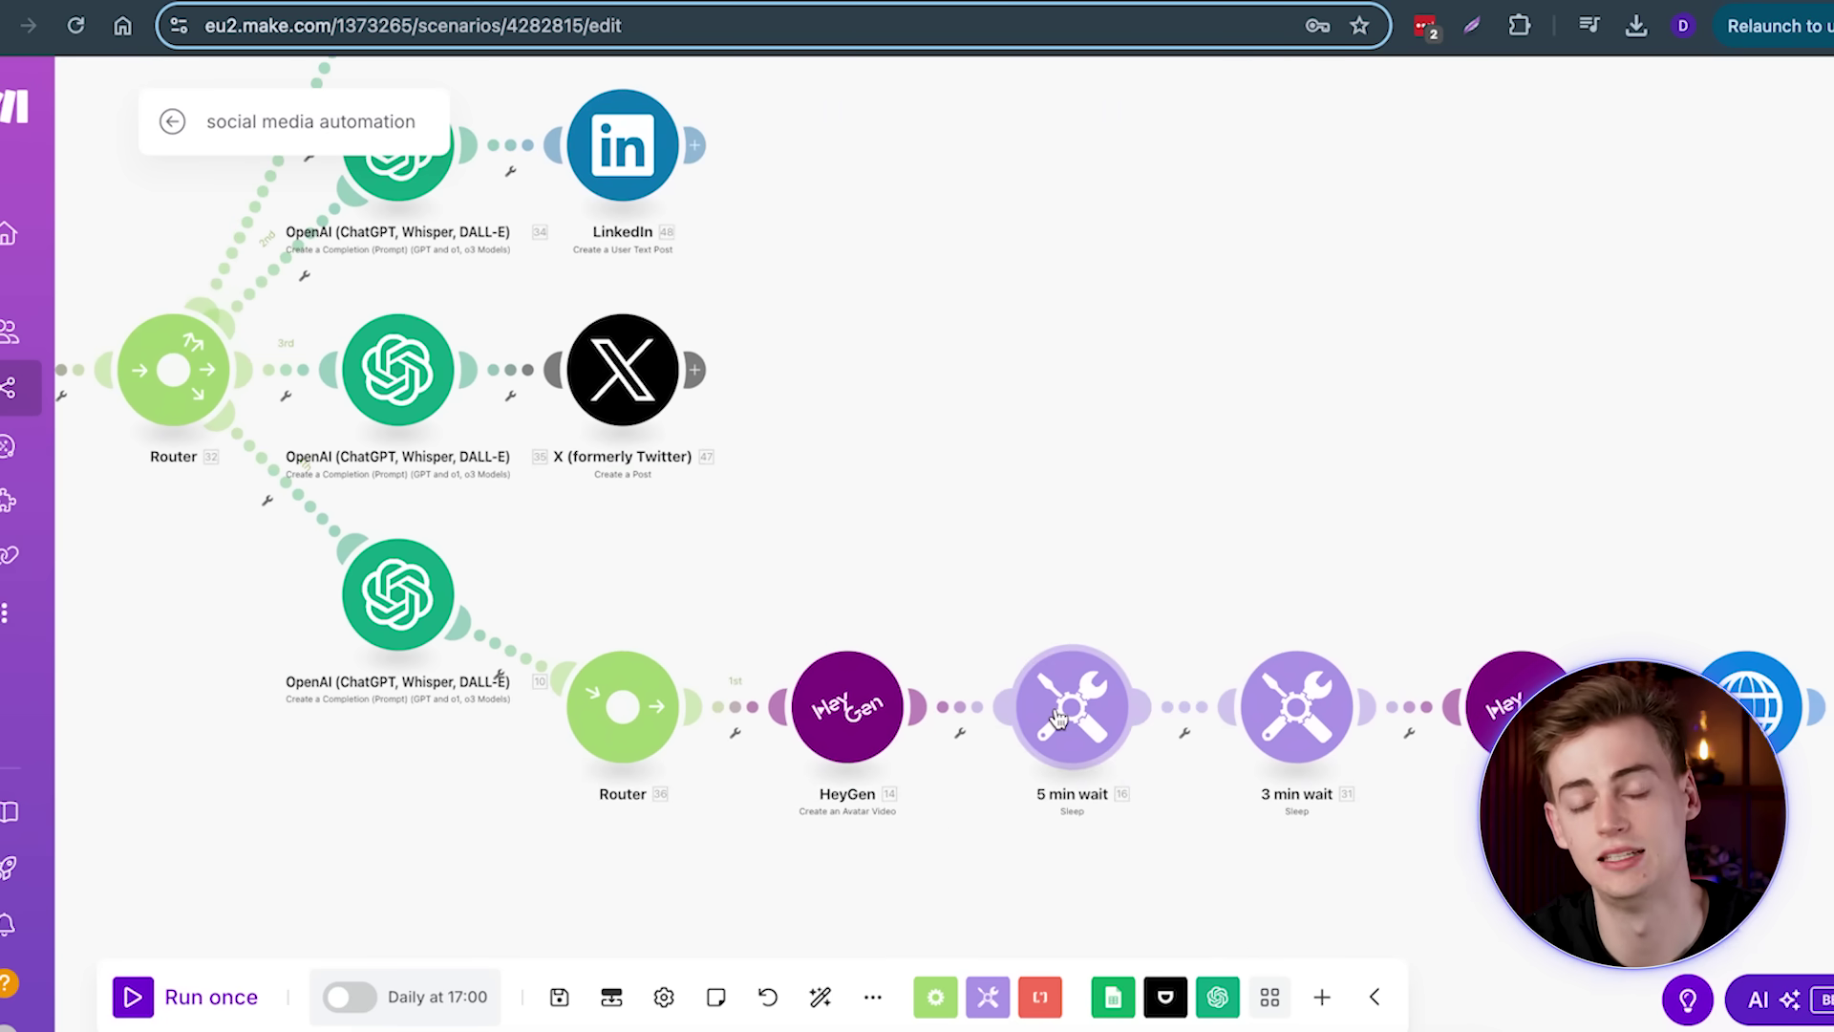
{"action": "scroll", "coordinate": [1105, 688], "scroll_direction": "right", "scroll_amount": 3}
{"action": "scroll", "coordinate": [1105, 688], "scroll_direction": "down", "scroll_amount": 2}
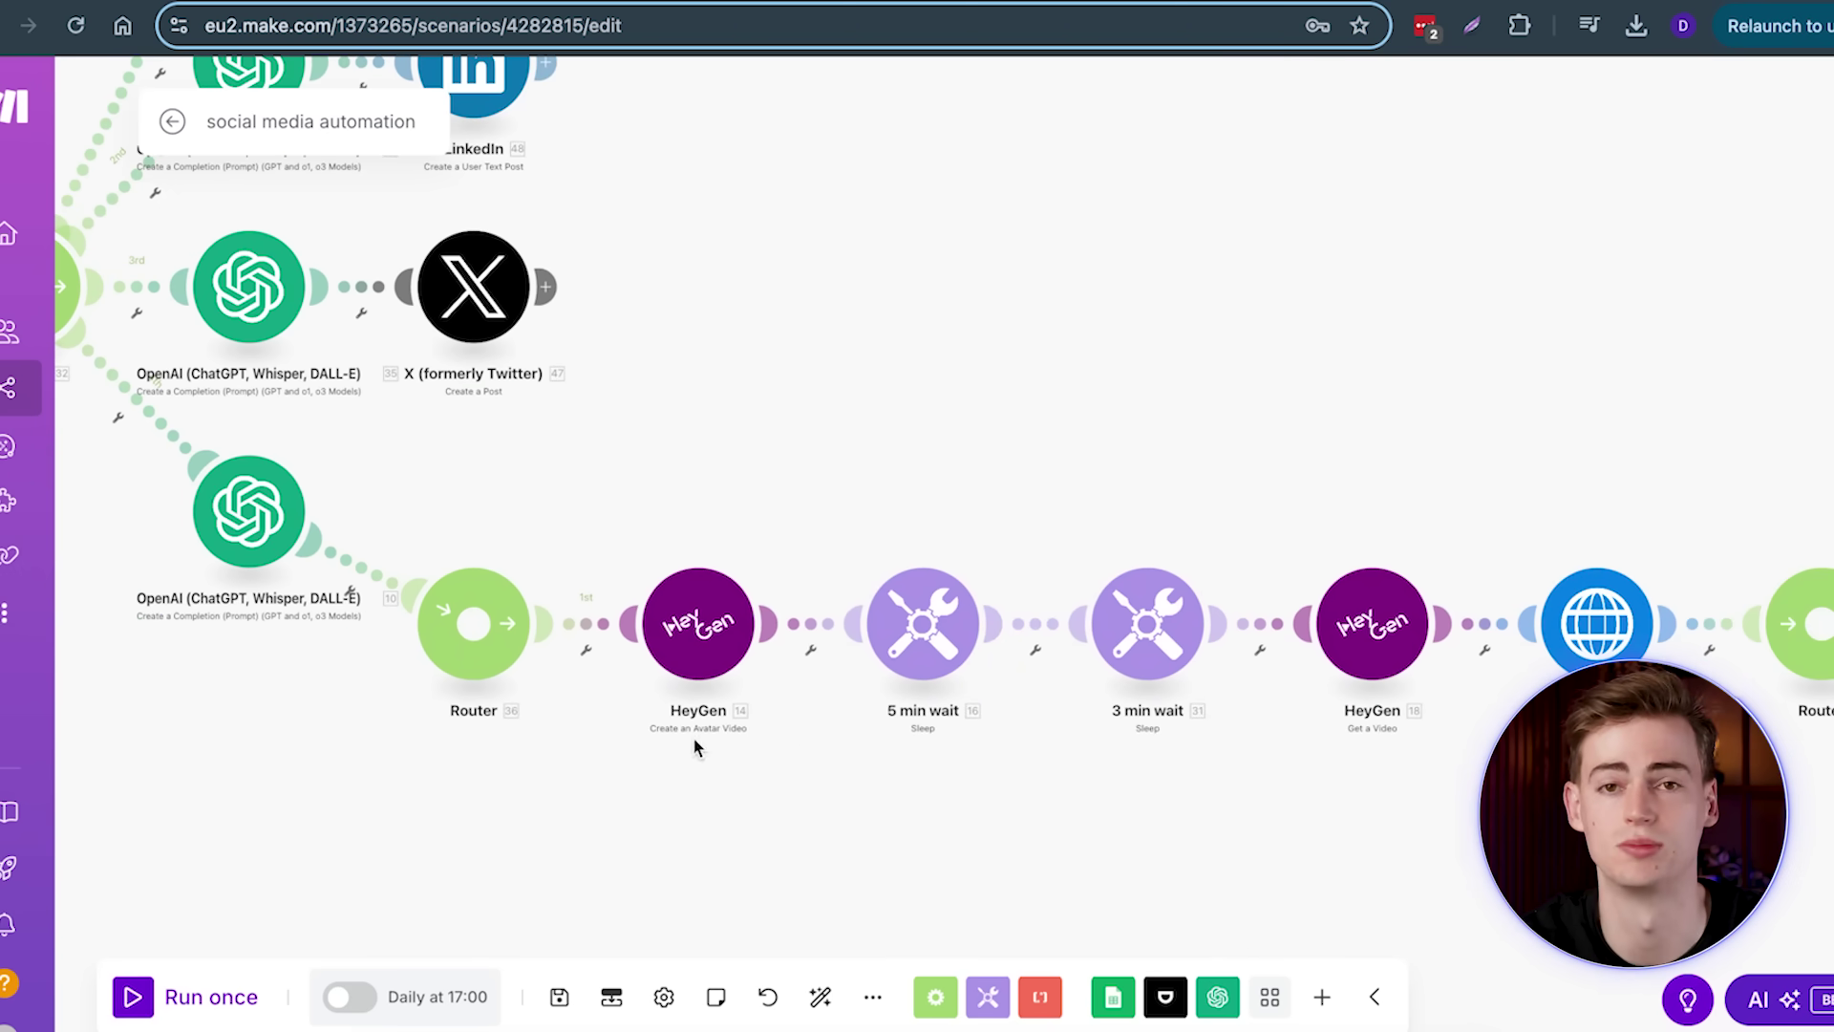
{"action": "scroll", "coordinate": [891, 850], "scroll_direction": "right", "scroll_amount": 5}
{"action": "scroll", "coordinate": [891, 850], "scroll_direction": "down", "scroll_amount": 1}
{"action": "scroll", "coordinate": [749, 806], "scroll_direction": "right", "scroll_amount": 5}
{"action": "scroll", "coordinate": [749, 806], "scroll_direction": "down", "scroll_amount": 1}
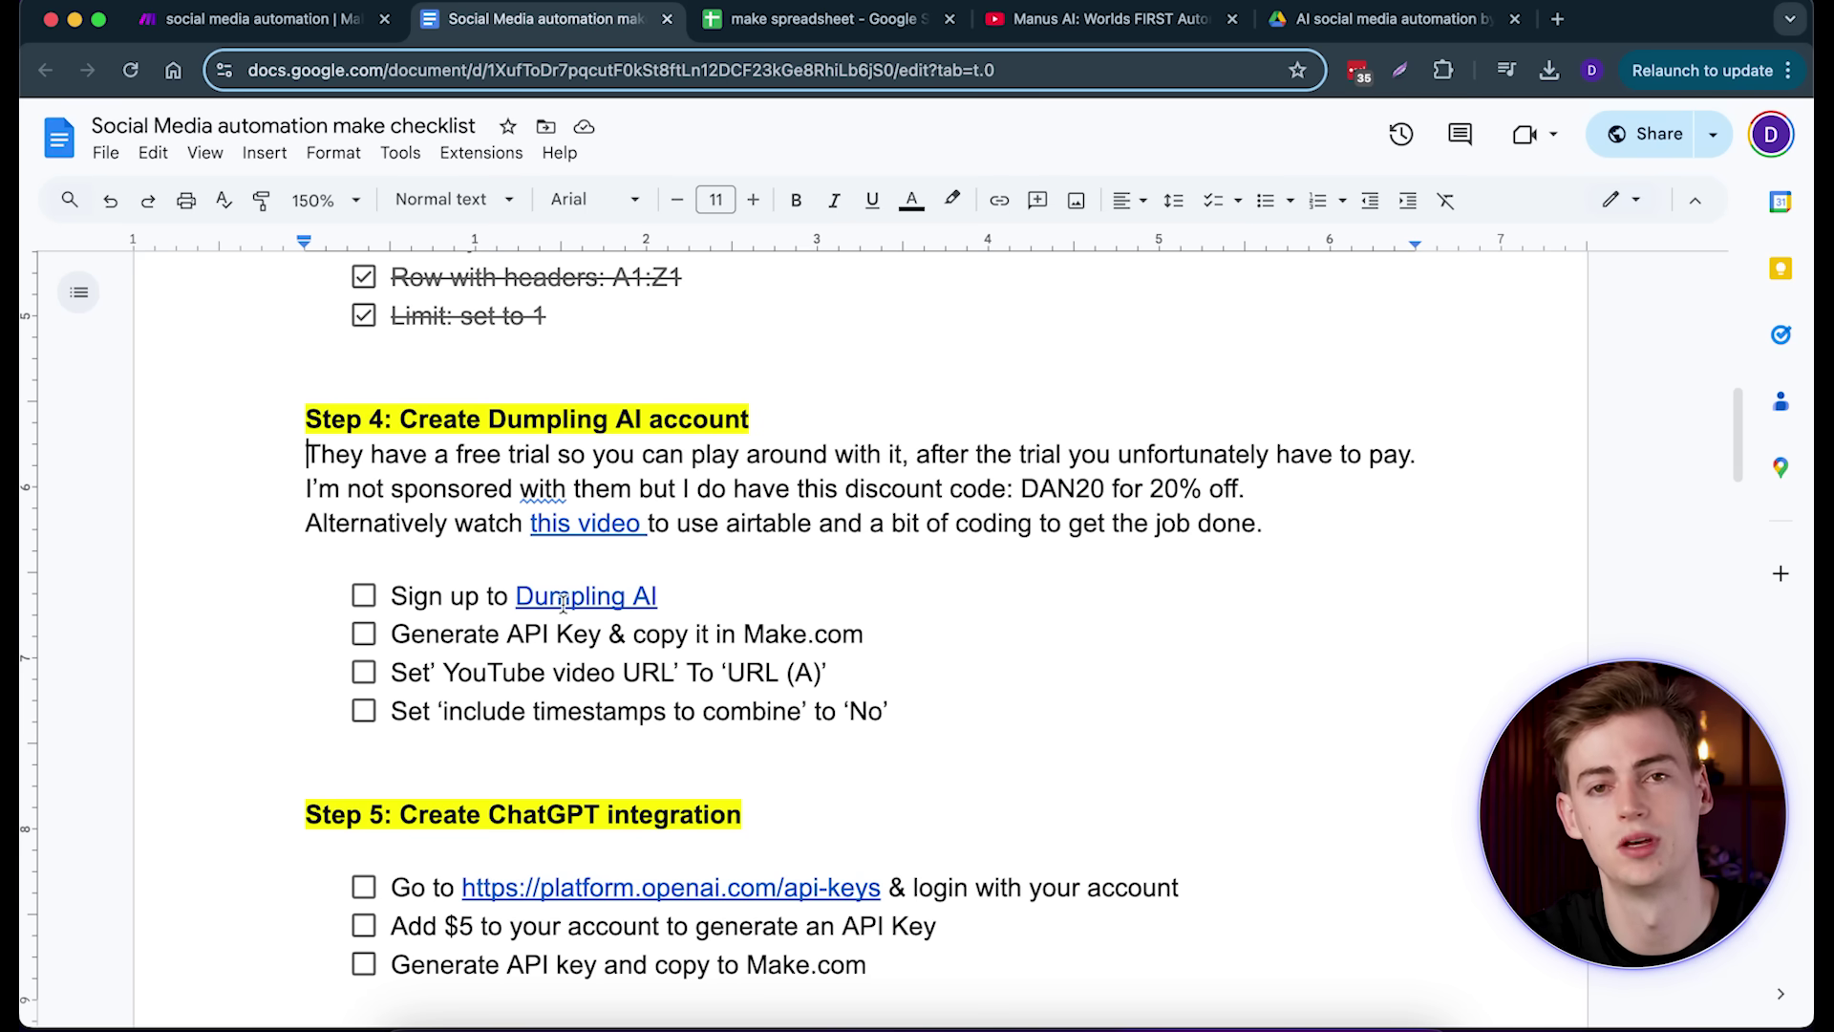
Step: Open the Dumpling AI site from the Step 4 link in a new tab
{"action": "left_click", "coordinate": [586, 597]}
{"action": "left_click", "coordinate": [599, 642]}
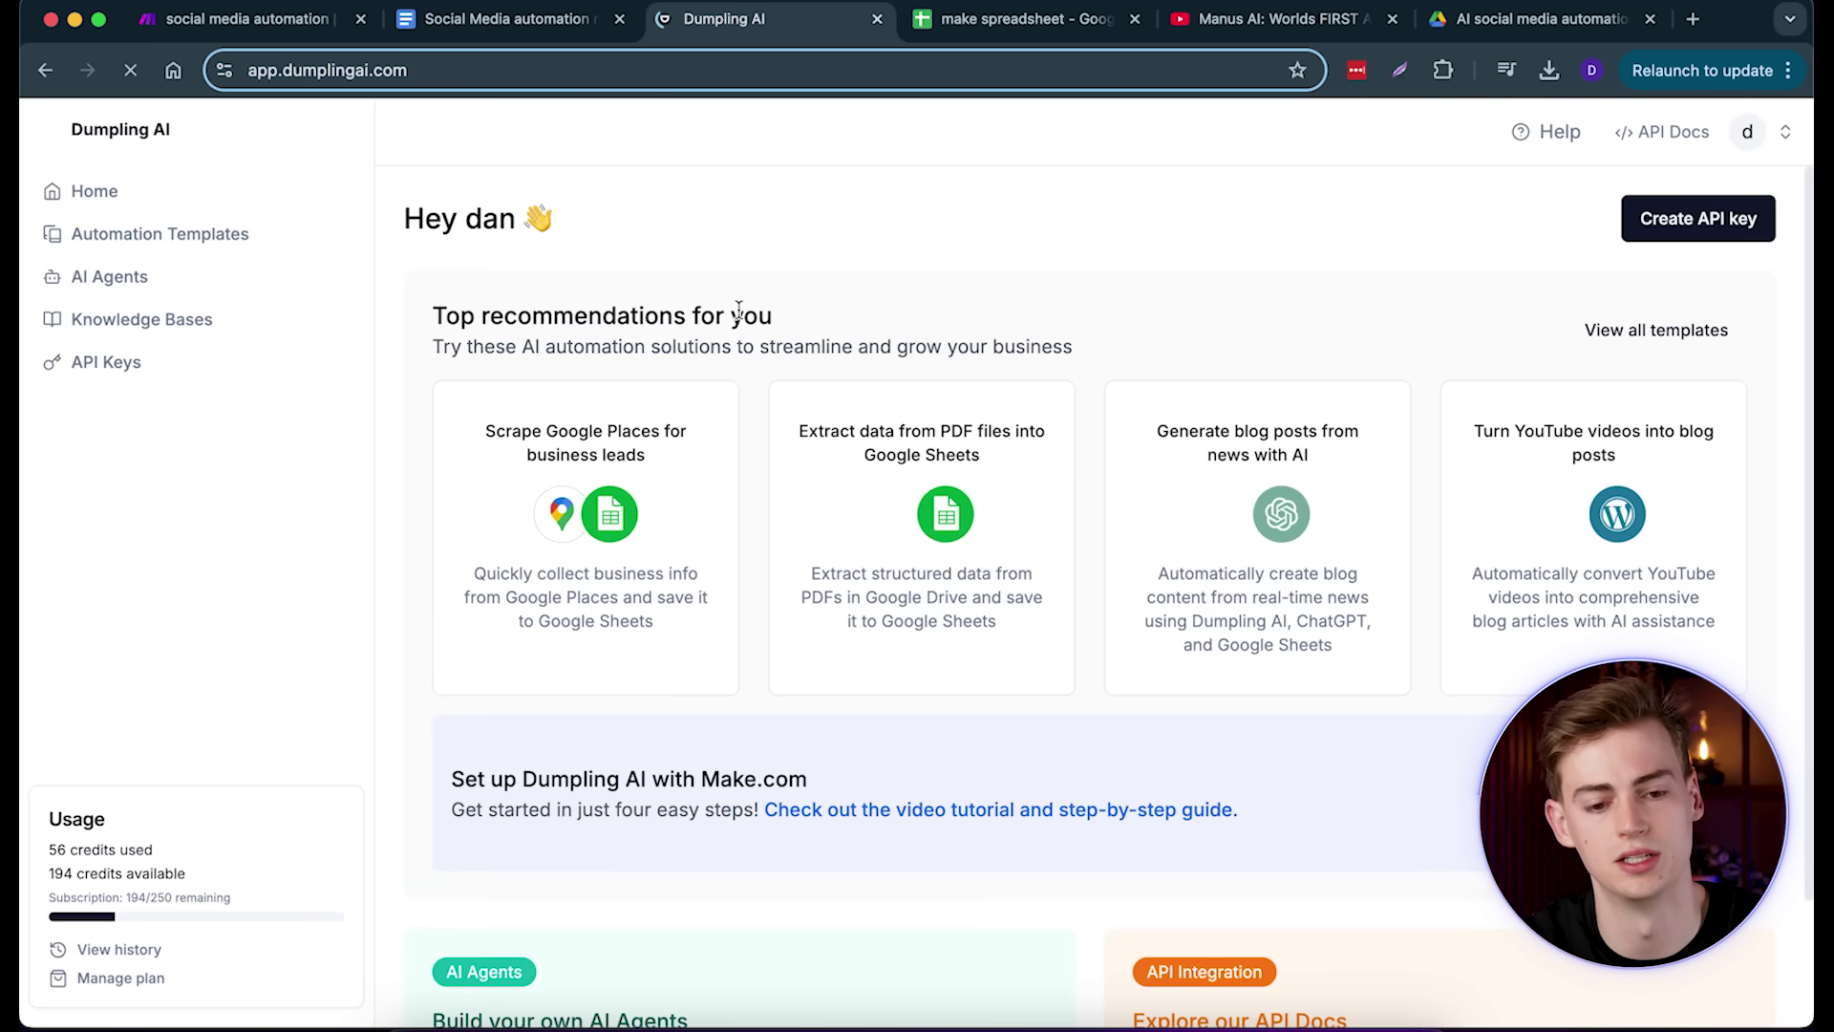
Step: View the Dumpling AI API keys page, then go to the checklist document
{"action": "left_click", "coordinate": [99, 371]}
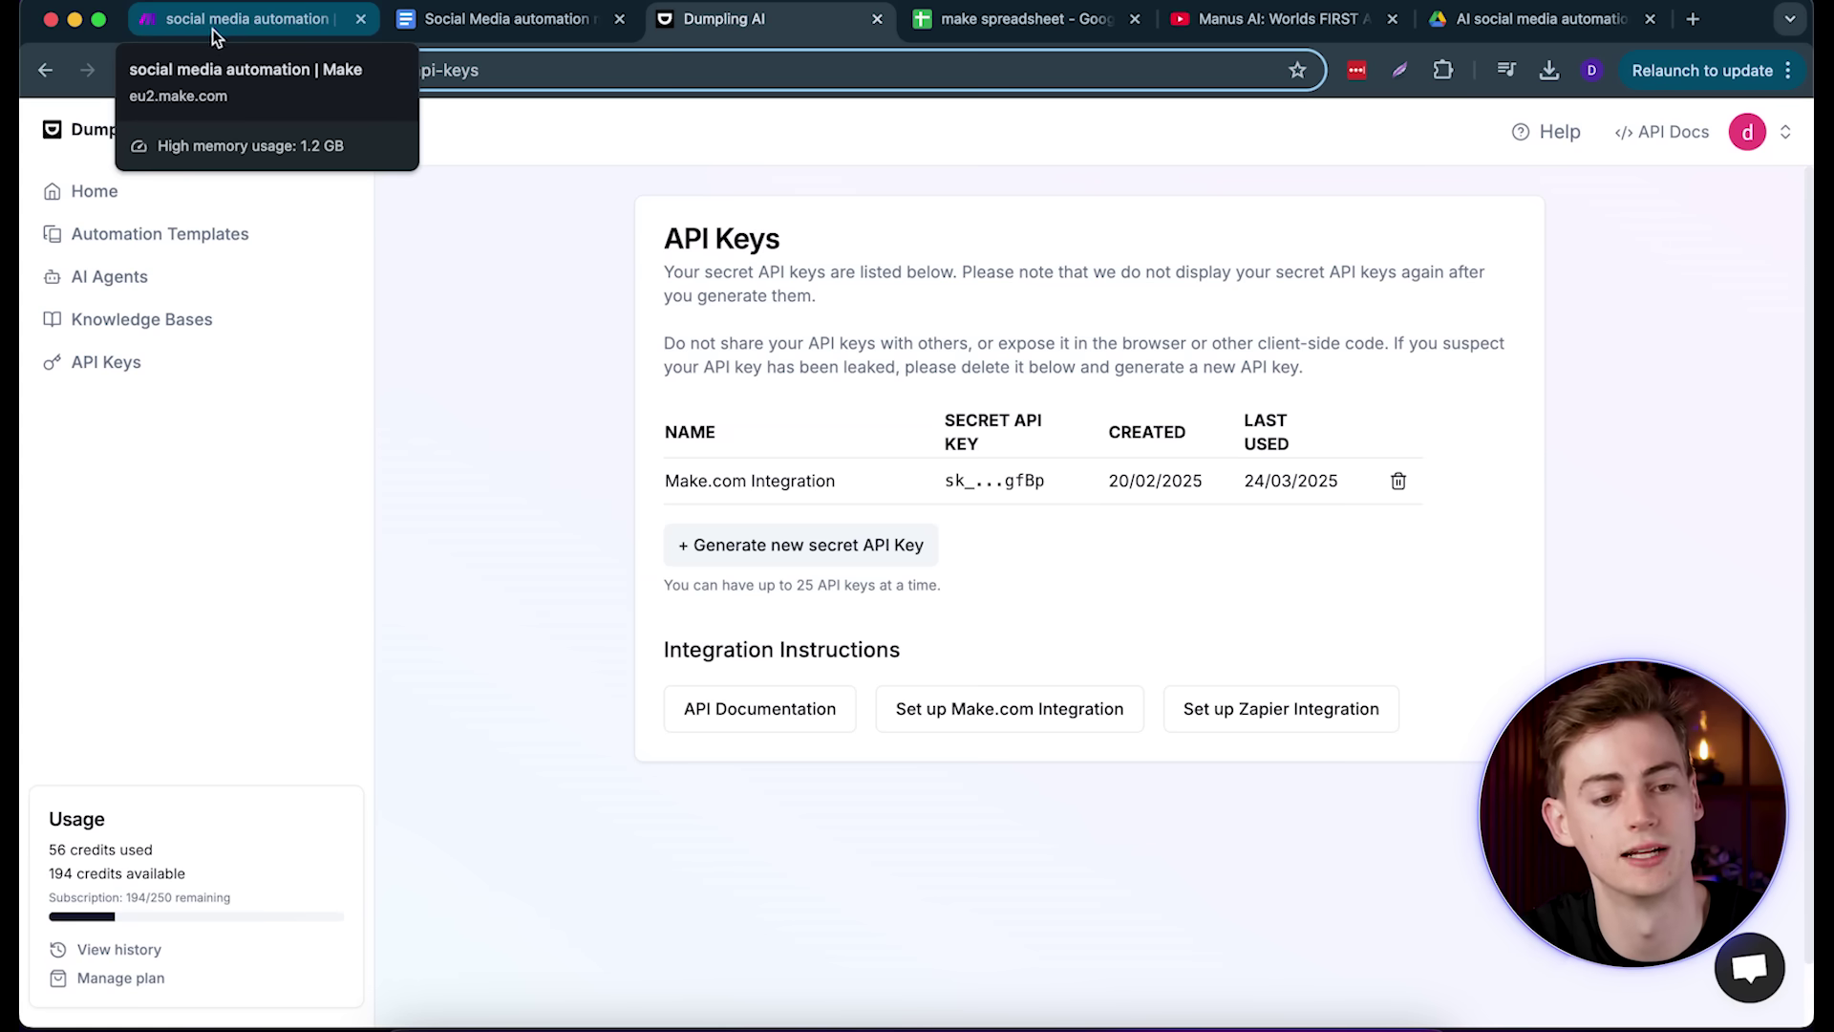
{"action": "left_click", "coordinate": [249, 19]}
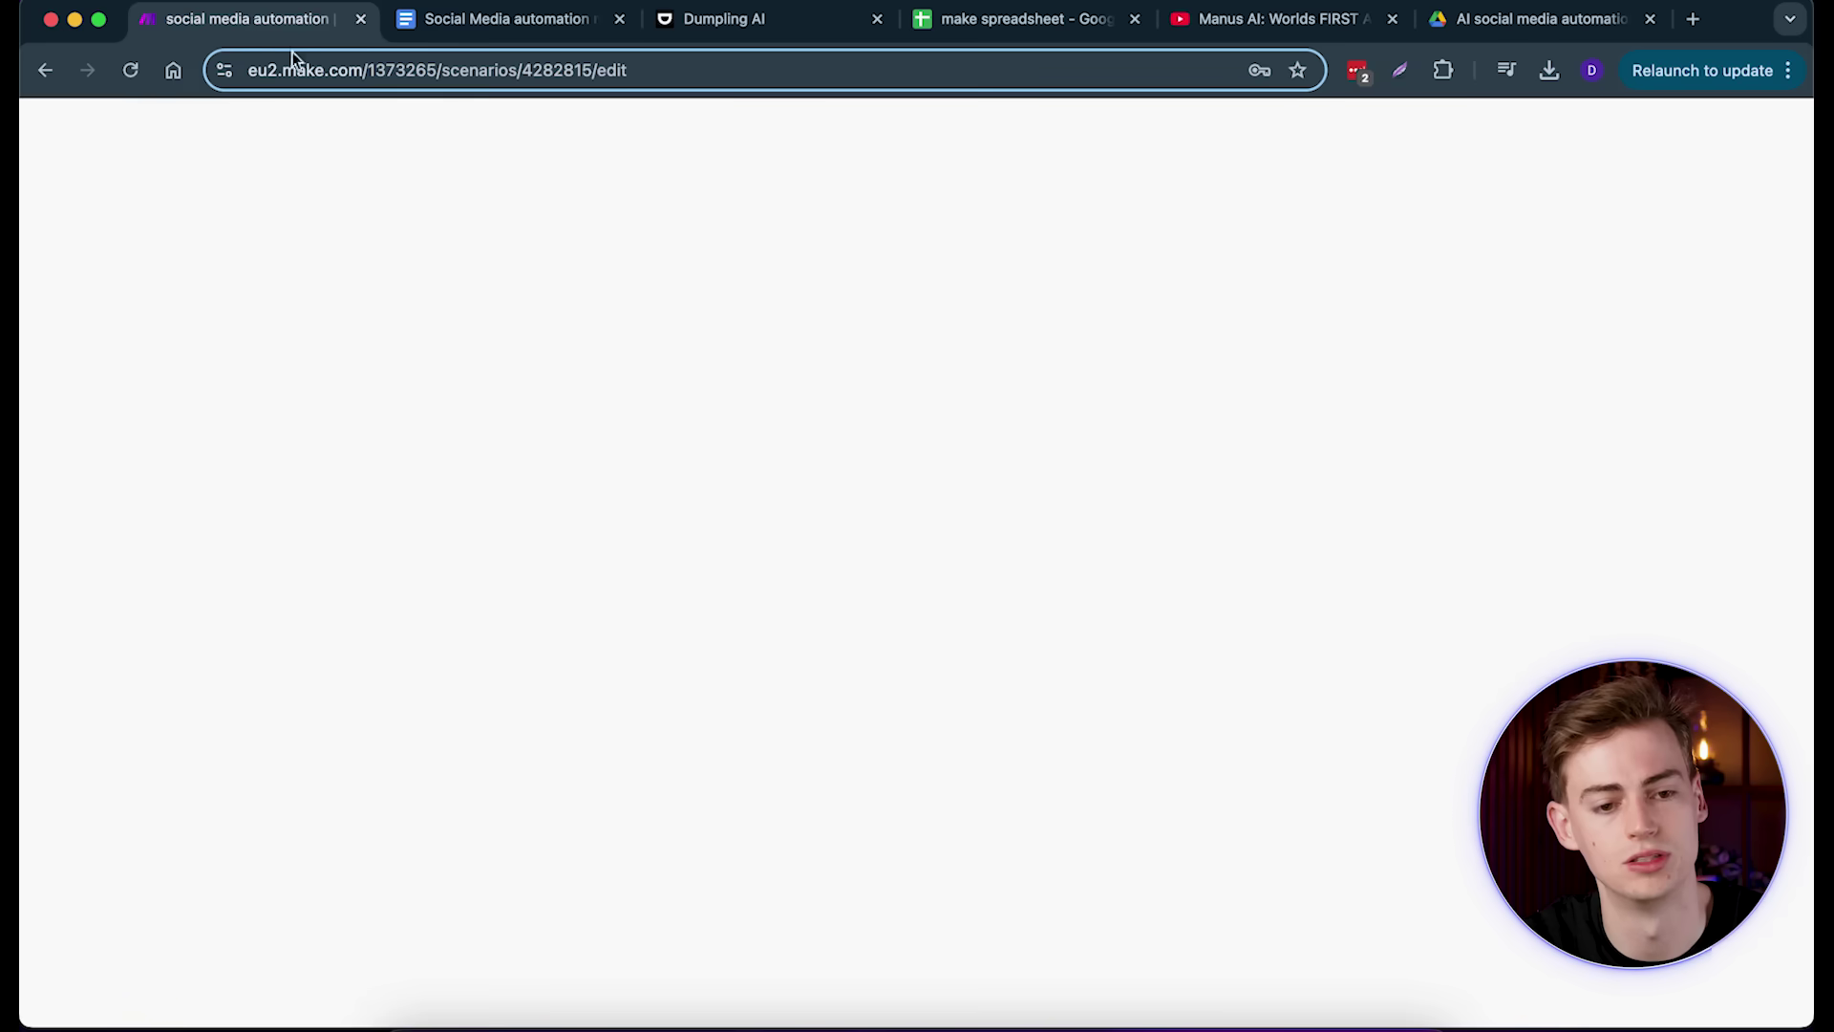
{"action": "left_click", "coordinate": [530, 20]}
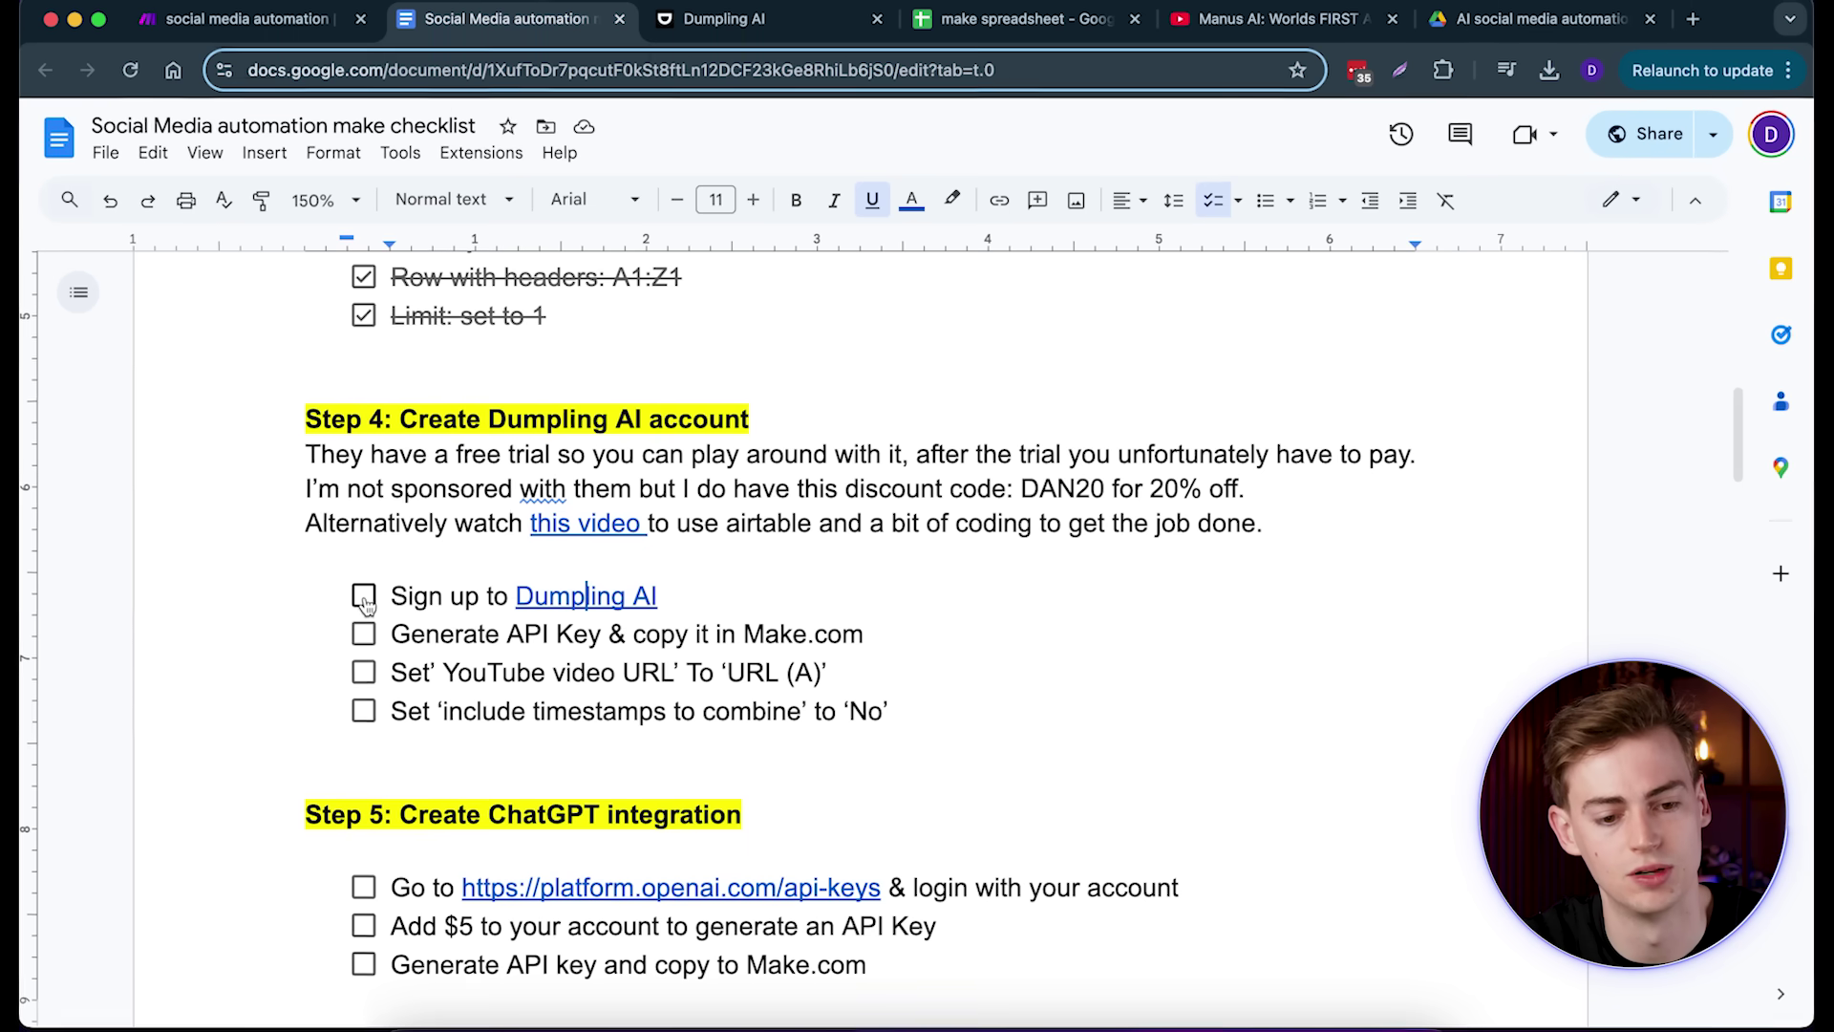
Step: Tick 'Sign up to Dumpling AI' and 'Generate API Key', then open Make's Dumpling AI module
{"action": "left_click", "coordinate": [371, 609]}
{"action": "left_click", "coordinate": [370, 653]}
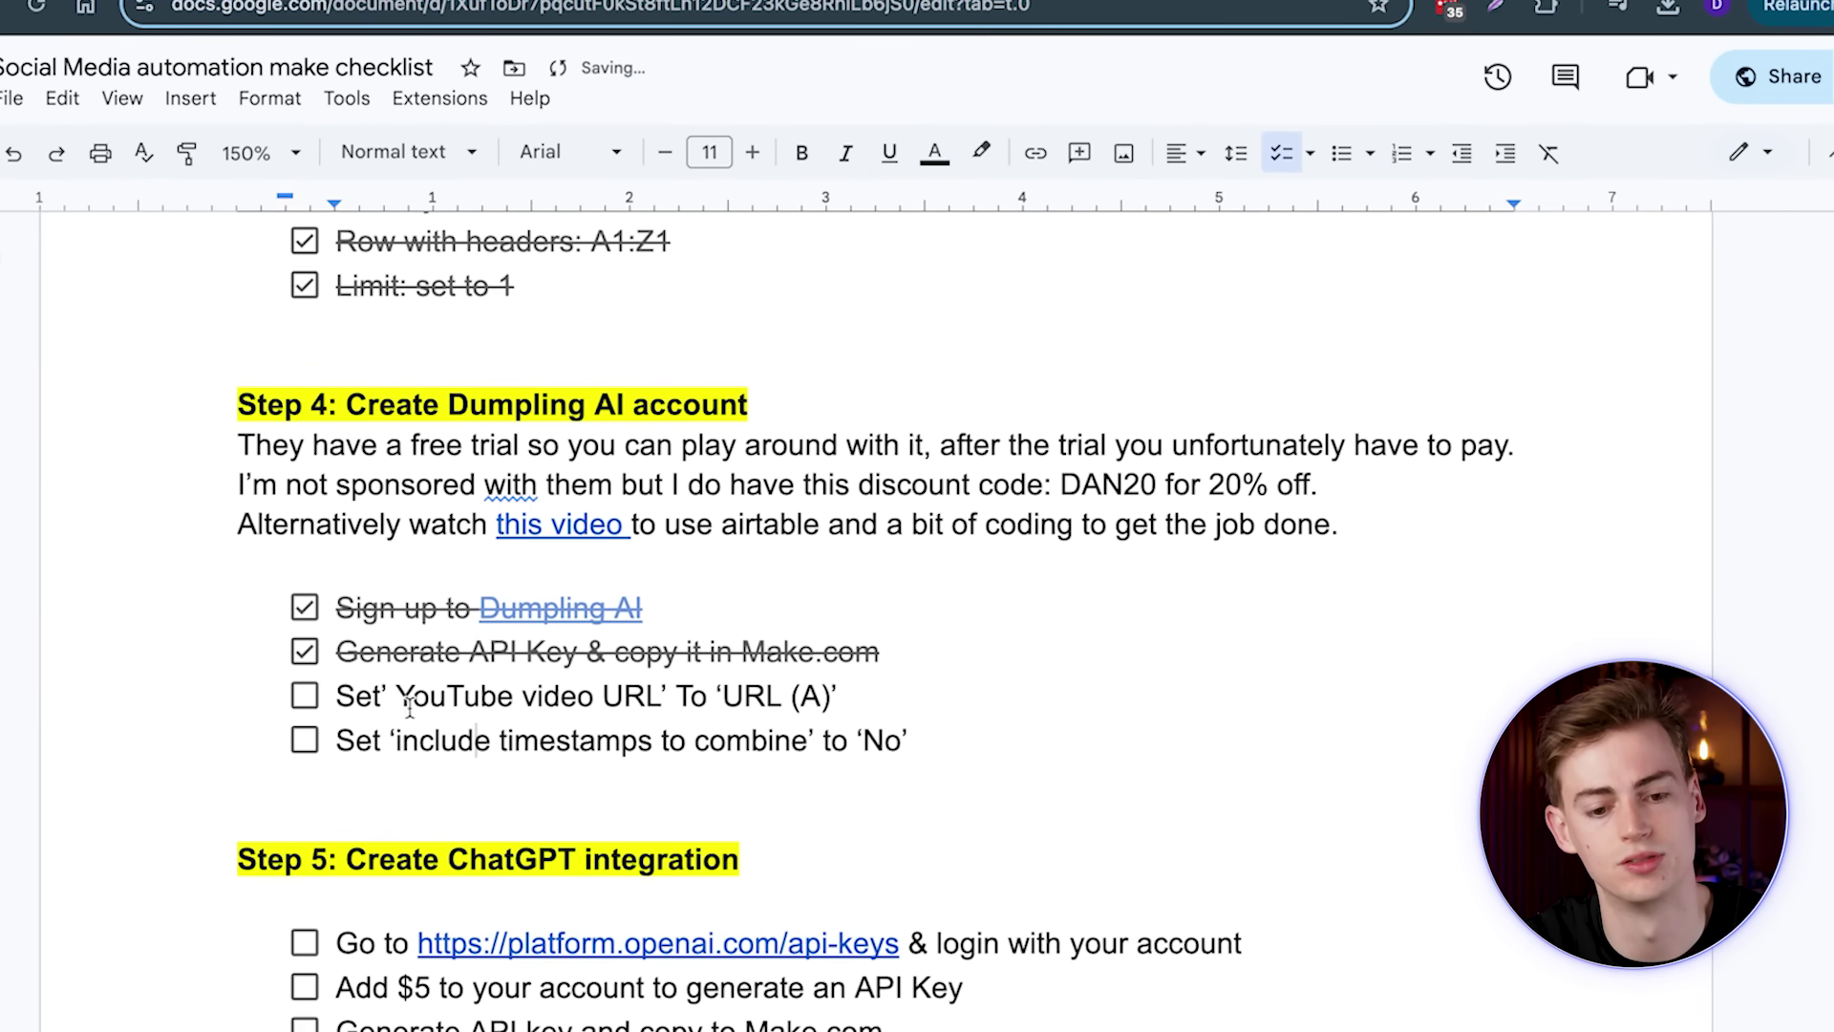
{"action": "key", "text": "ctrl+shift+Tab"}
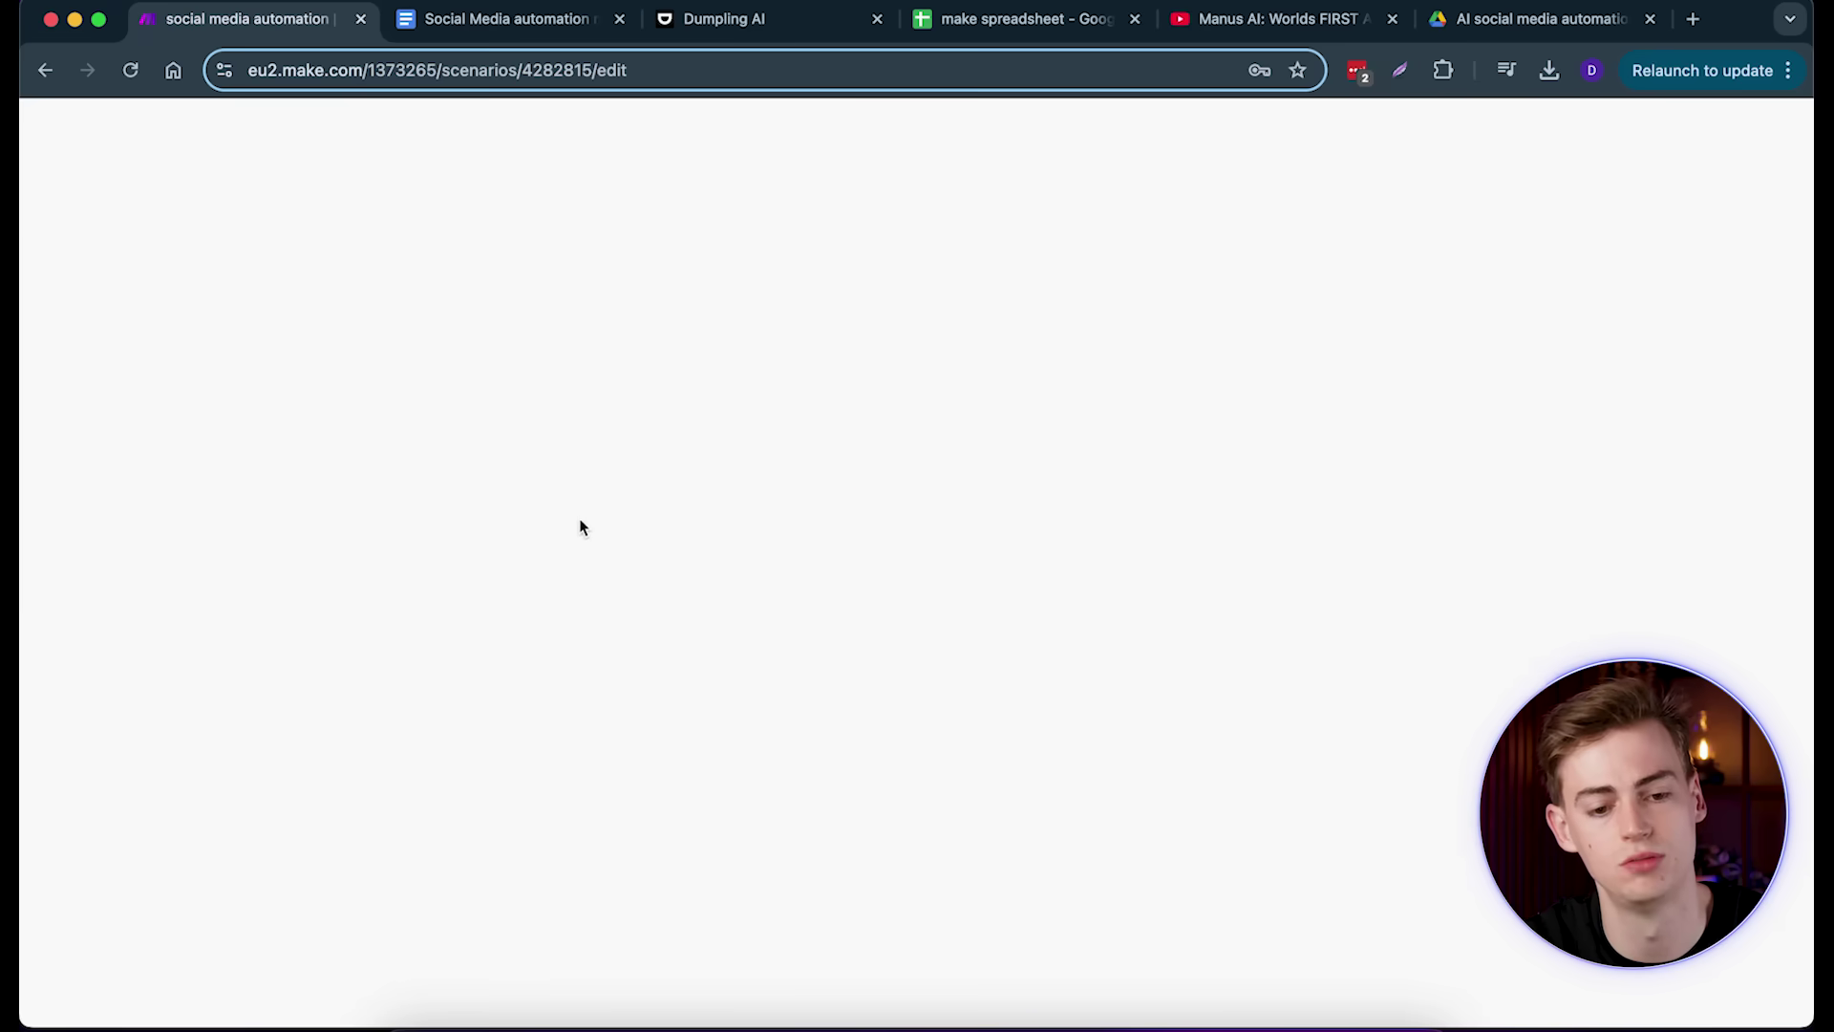
{"action": "left_click", "coordinate": [669, 525]}
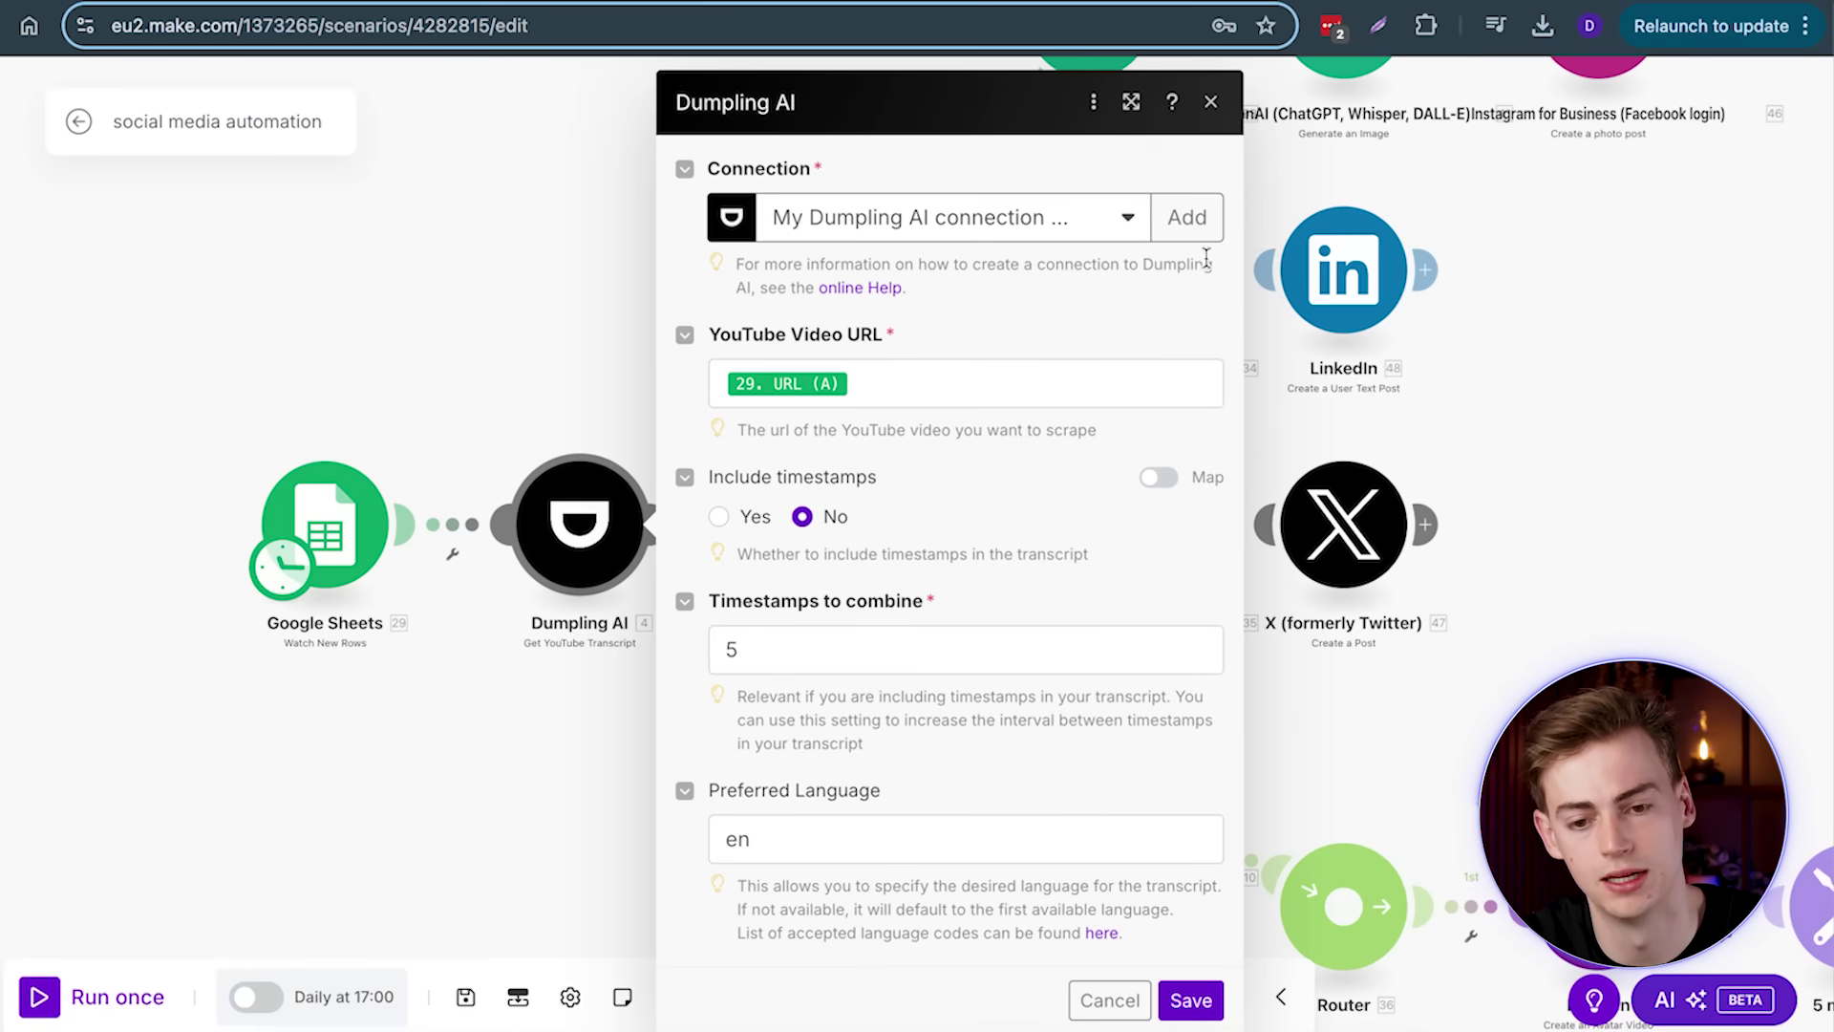
{"action": "left_click", "coordinate": [1194, 220]}
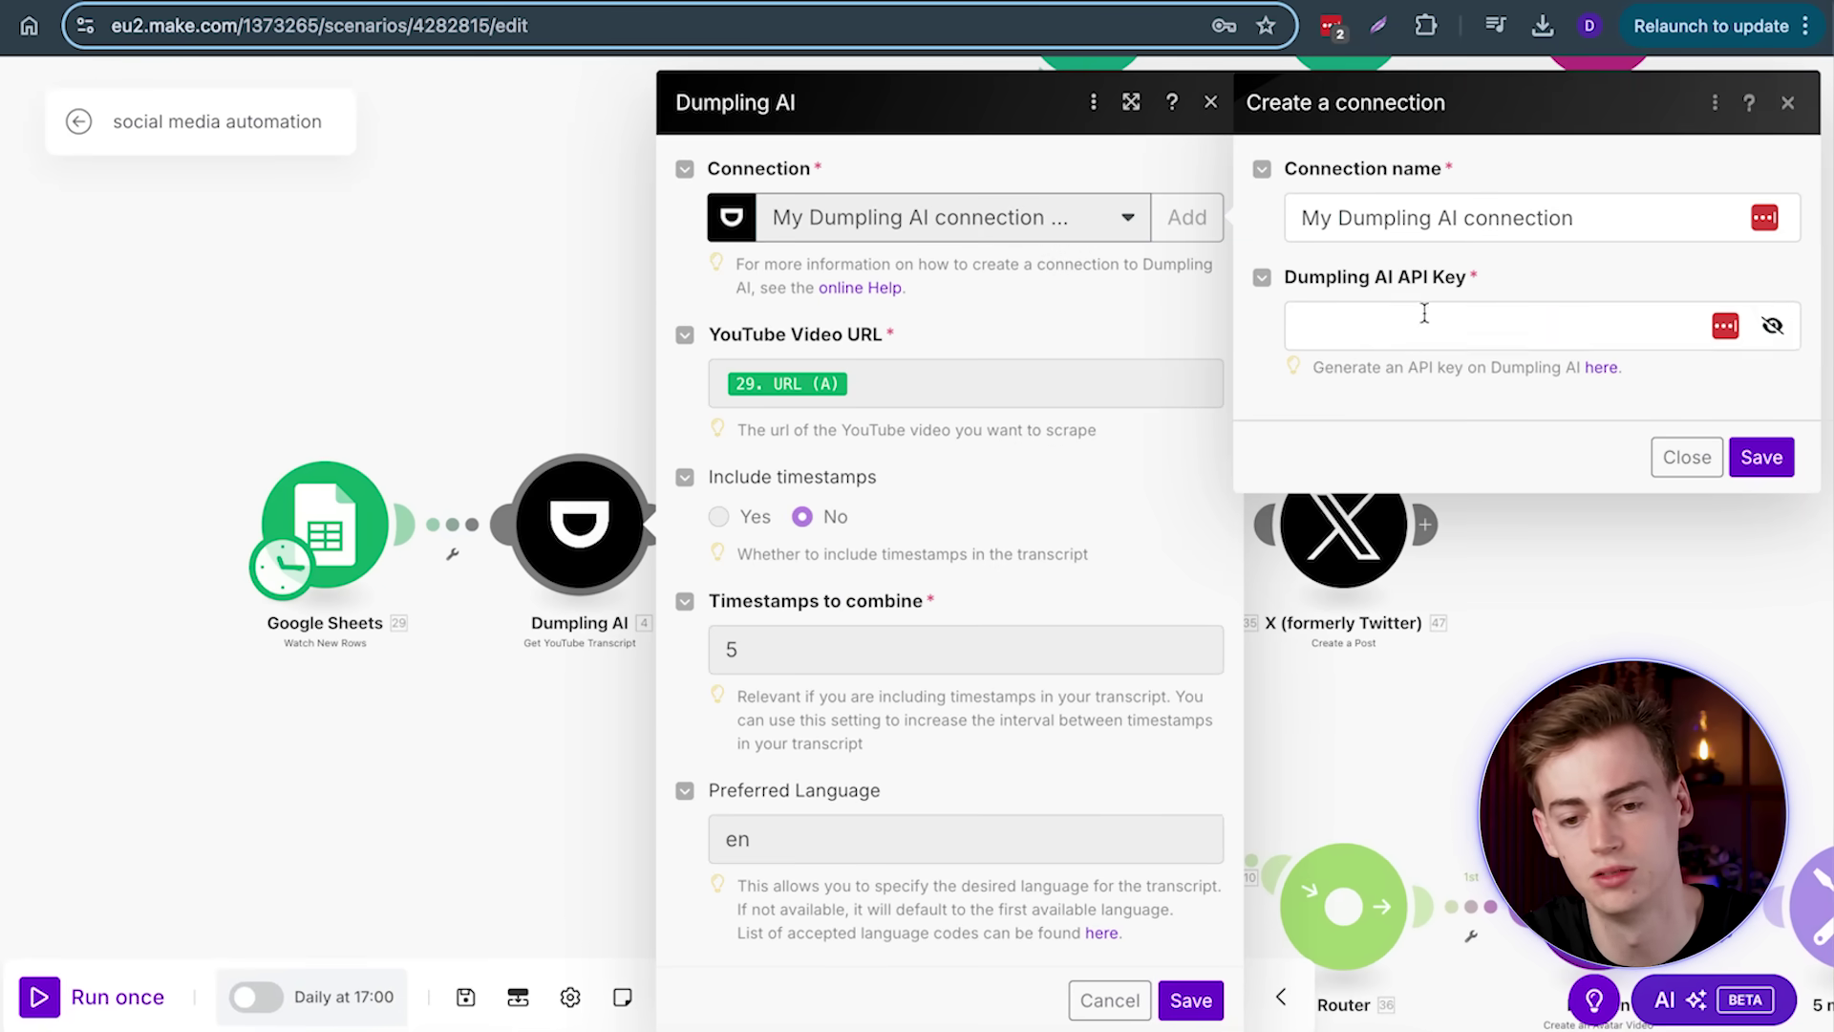
{"action": "left_click", "coordinate": [1314, 305]}
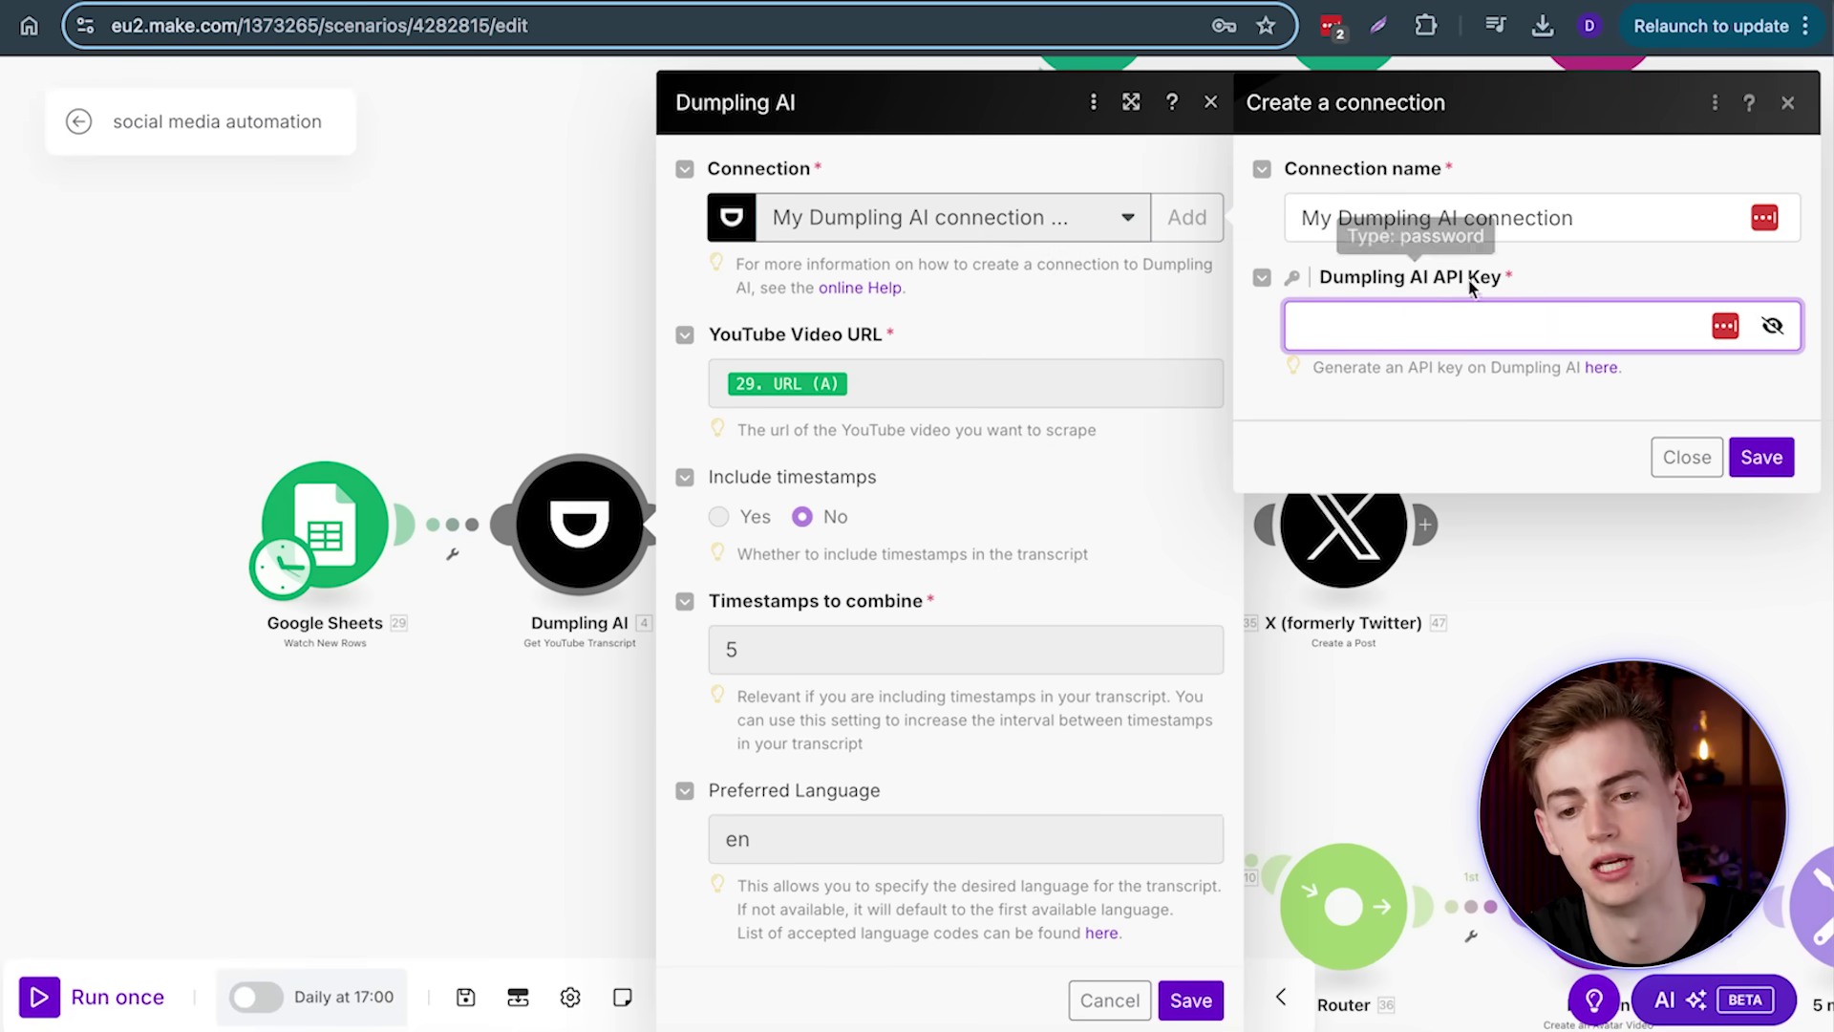
{"action": "left_click", "coordinate": [1660, 463]}
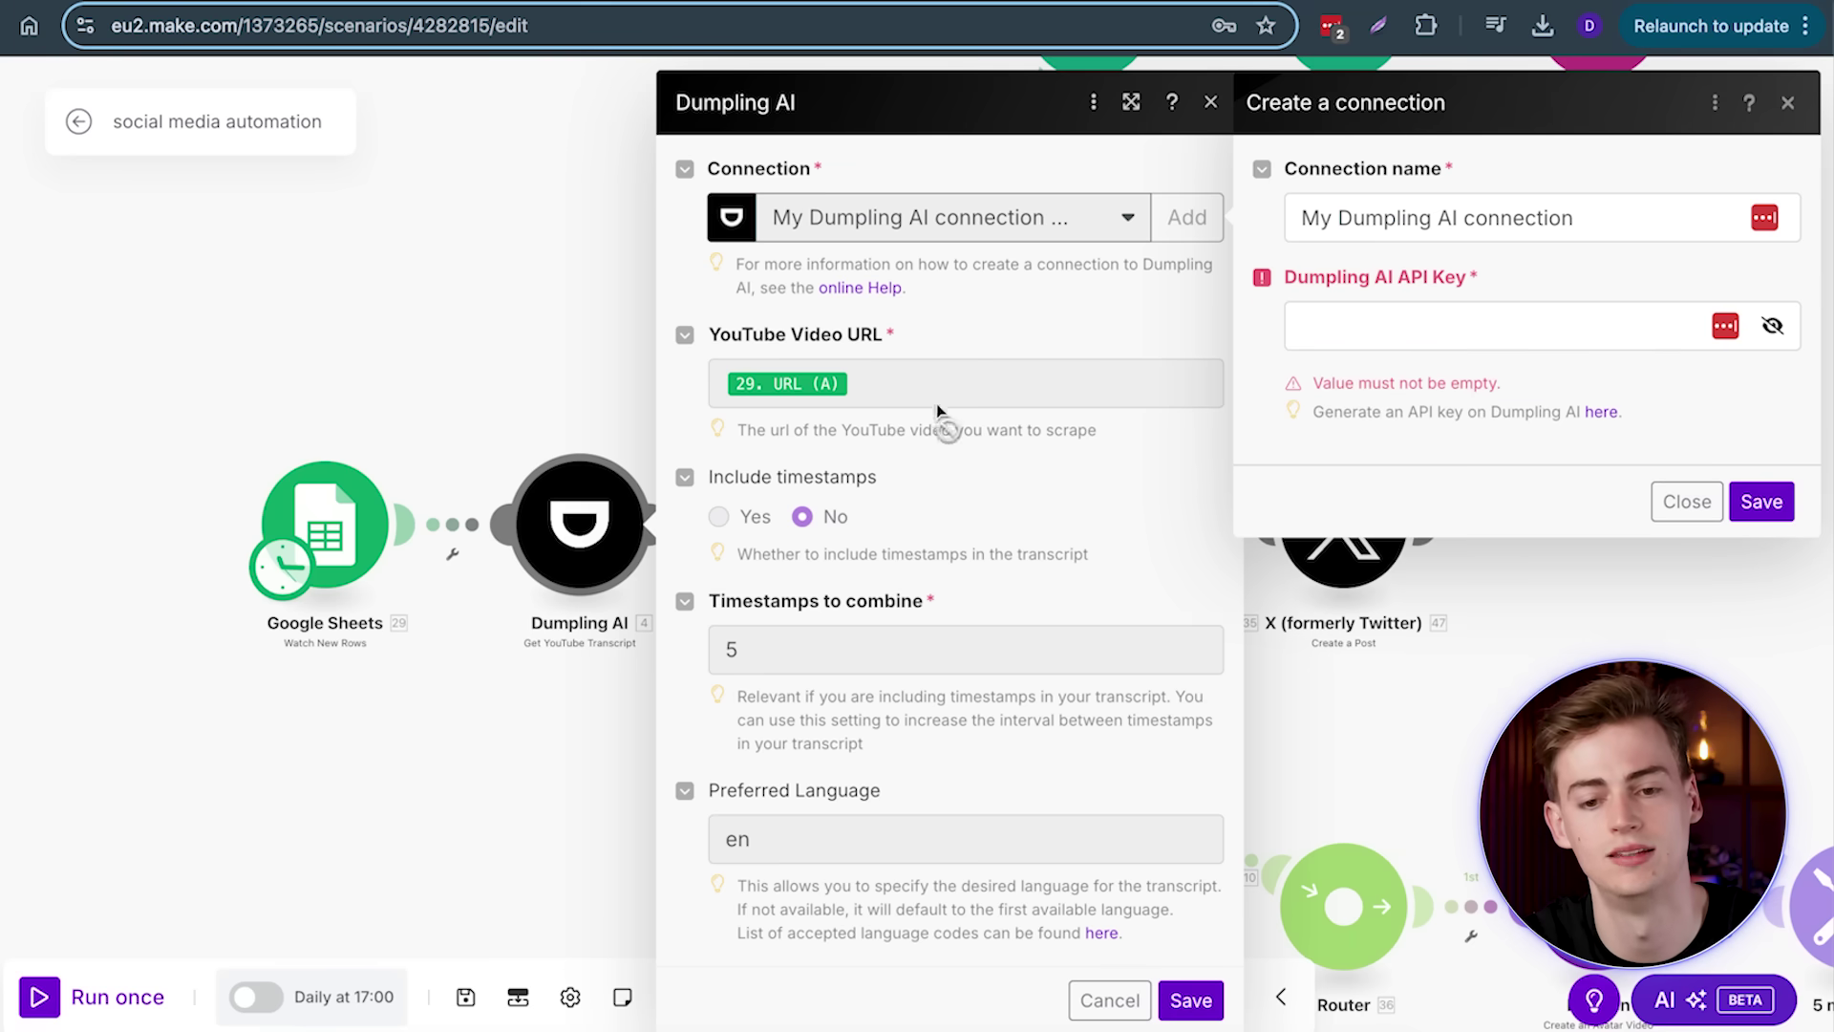
{"action": "left_click", "coordinate": [1787, 105]}
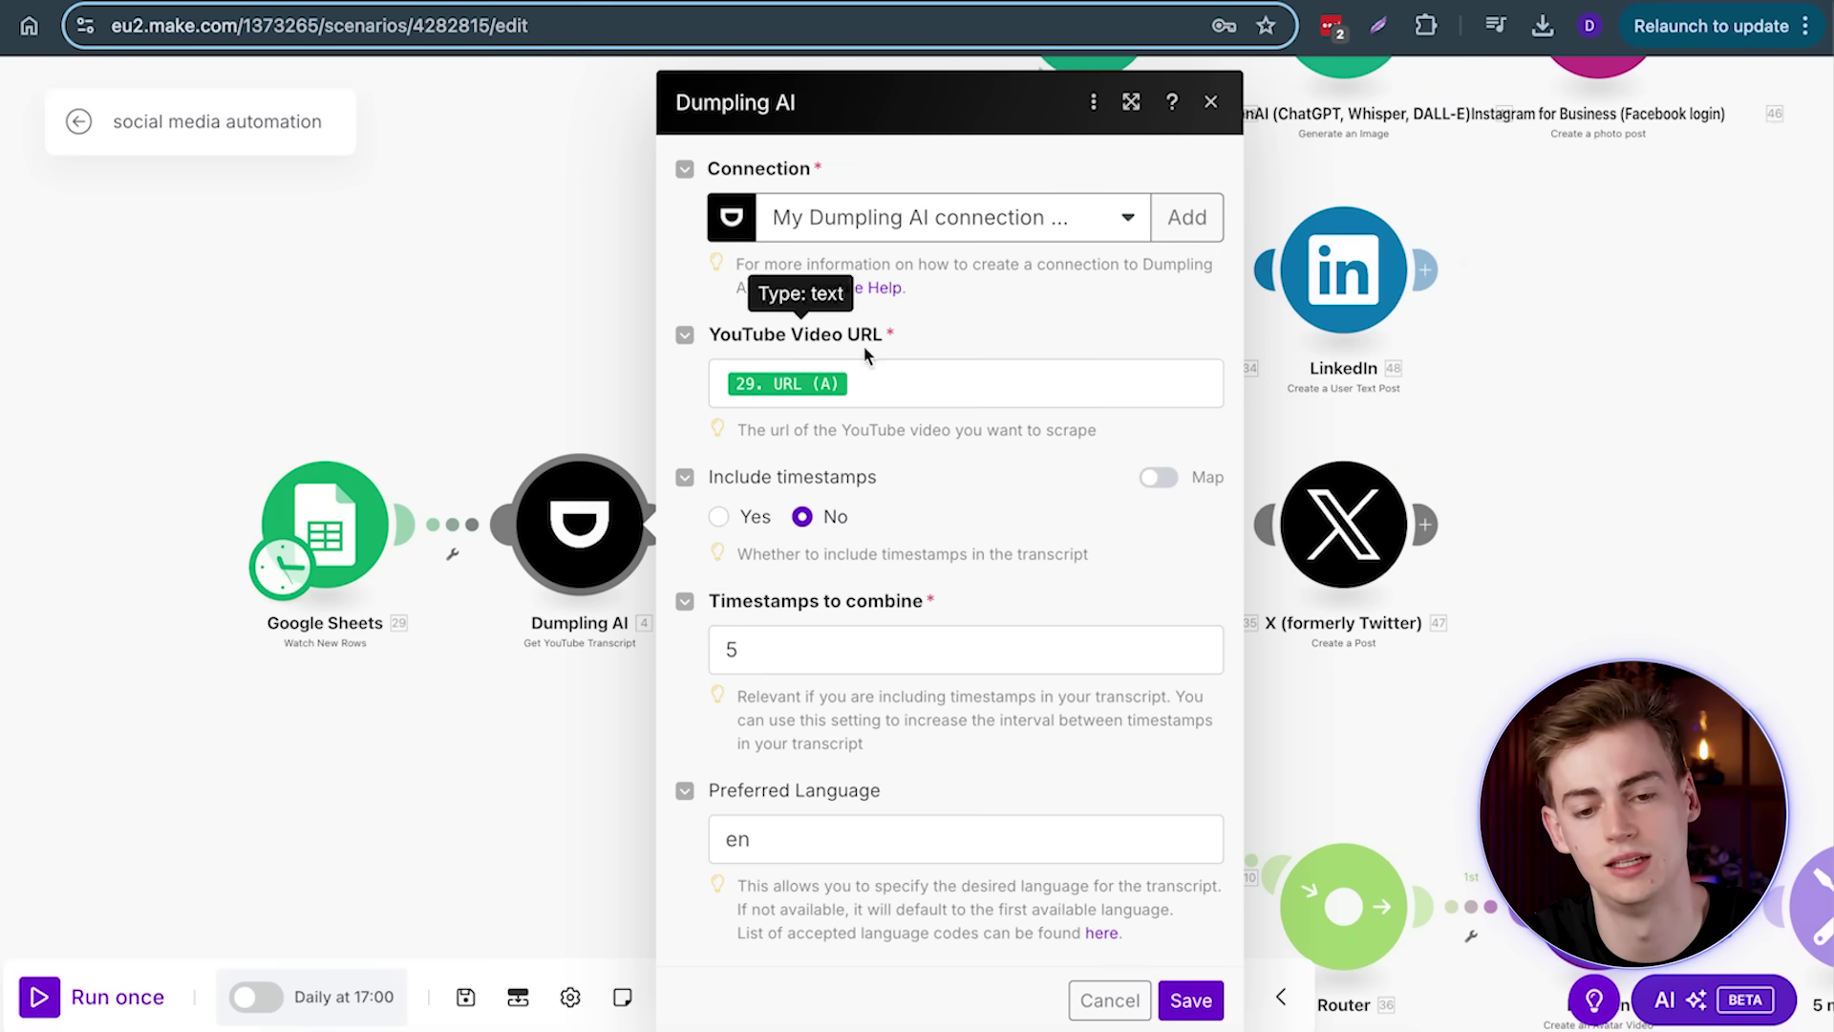
{"action": "left_click", "coordinate": [900, 393]}
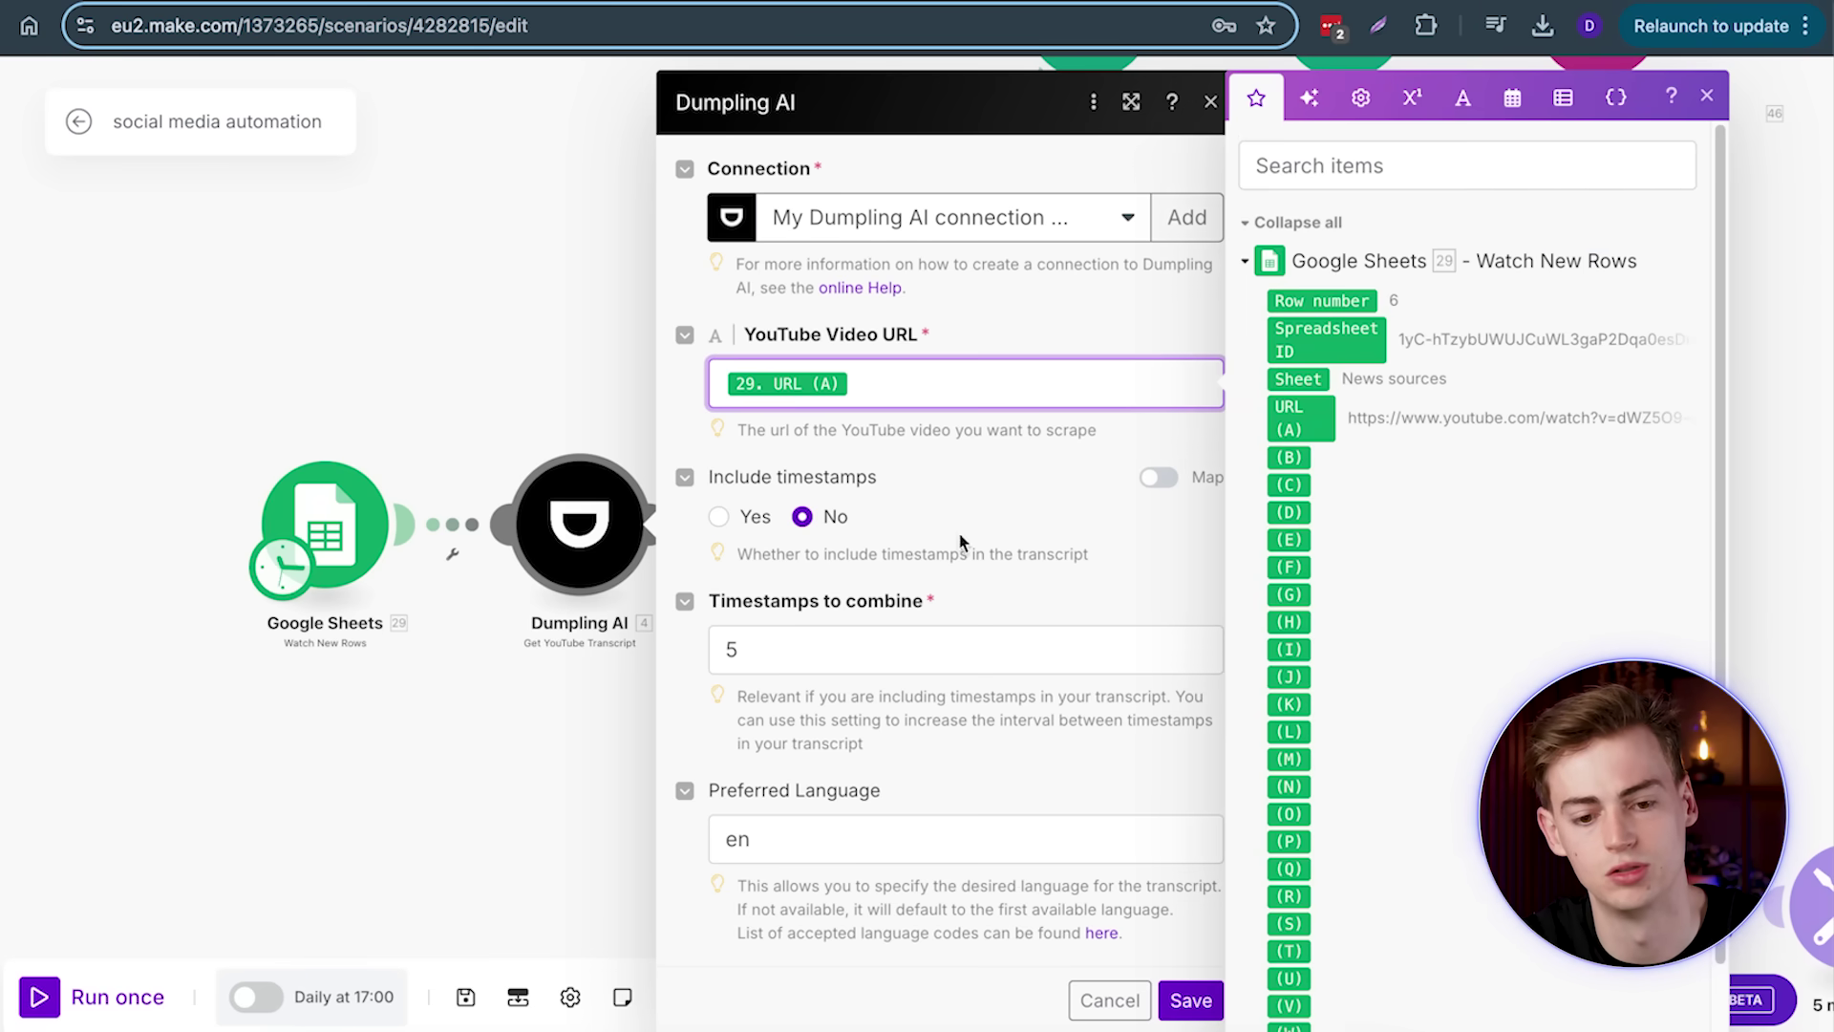
{"action": "left_click", "coordinate": [1099, 574]}
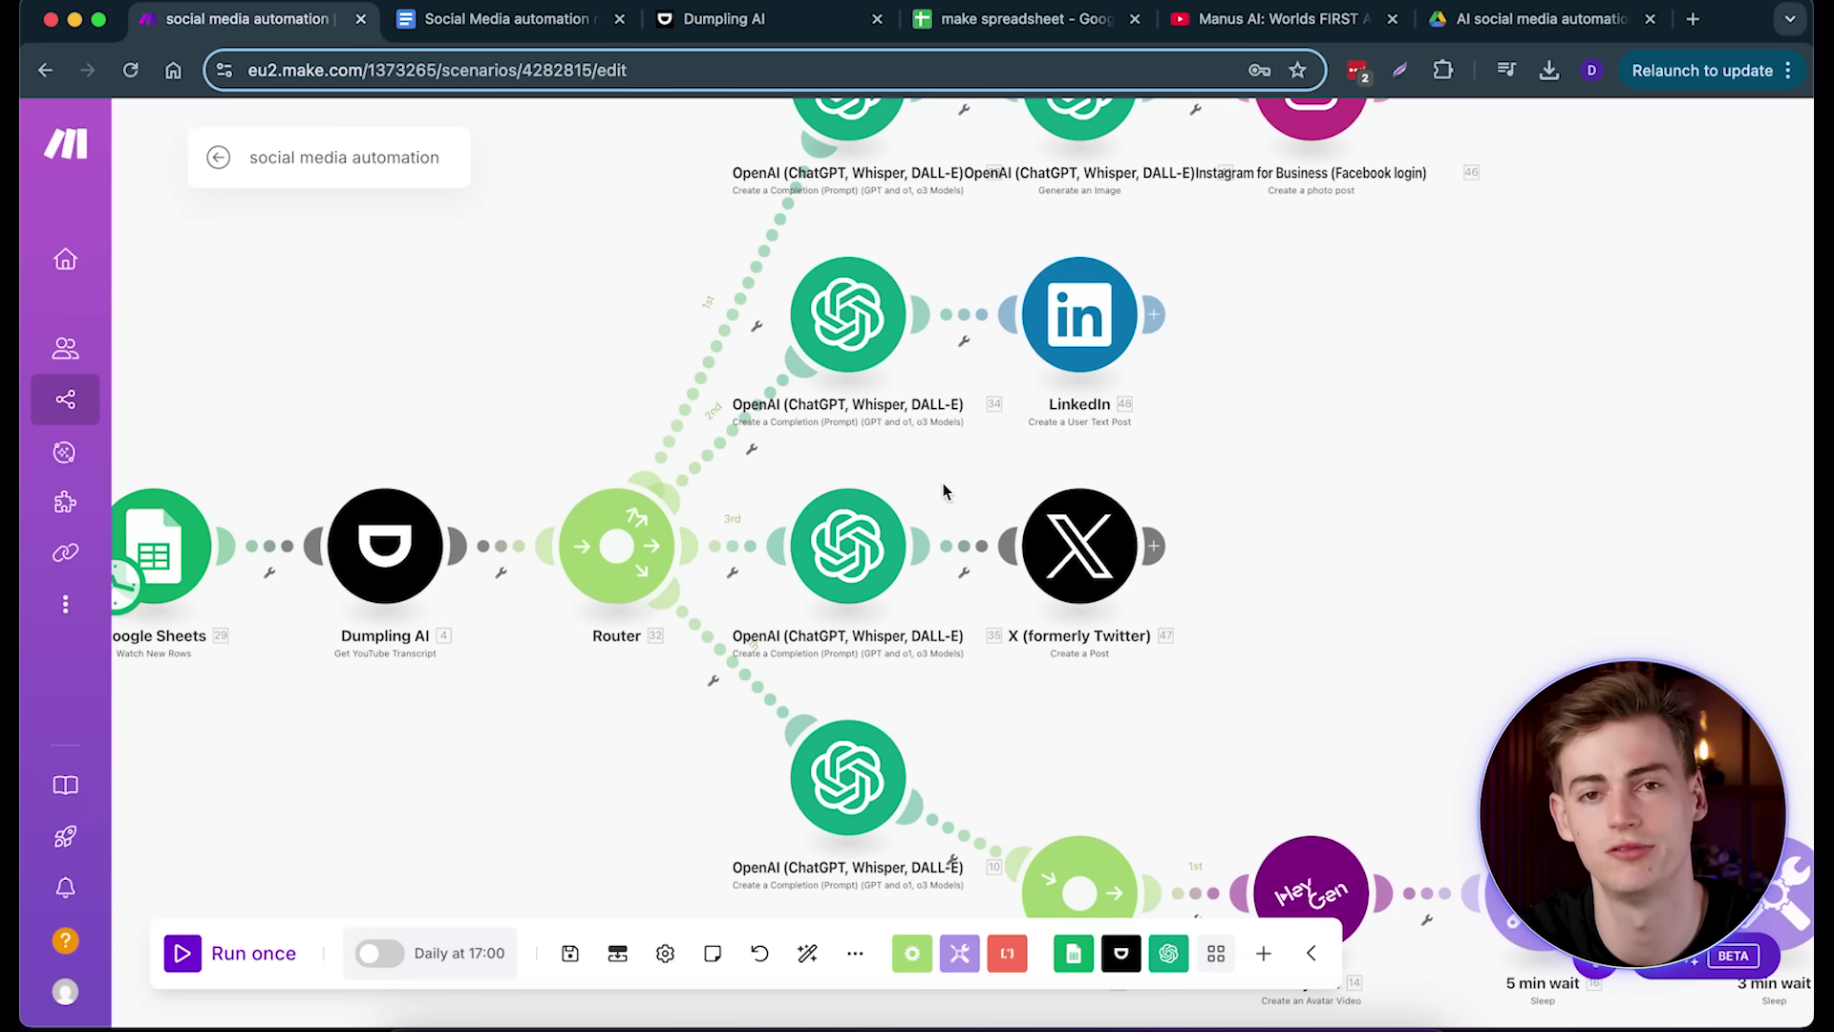
Step: Add a new OpenAI connection on the Instagram branch's first prompt module
{"action": "scroll", "coordinate": [1271, 454], "scroll_direction": "right", "scroll_amount": 5}
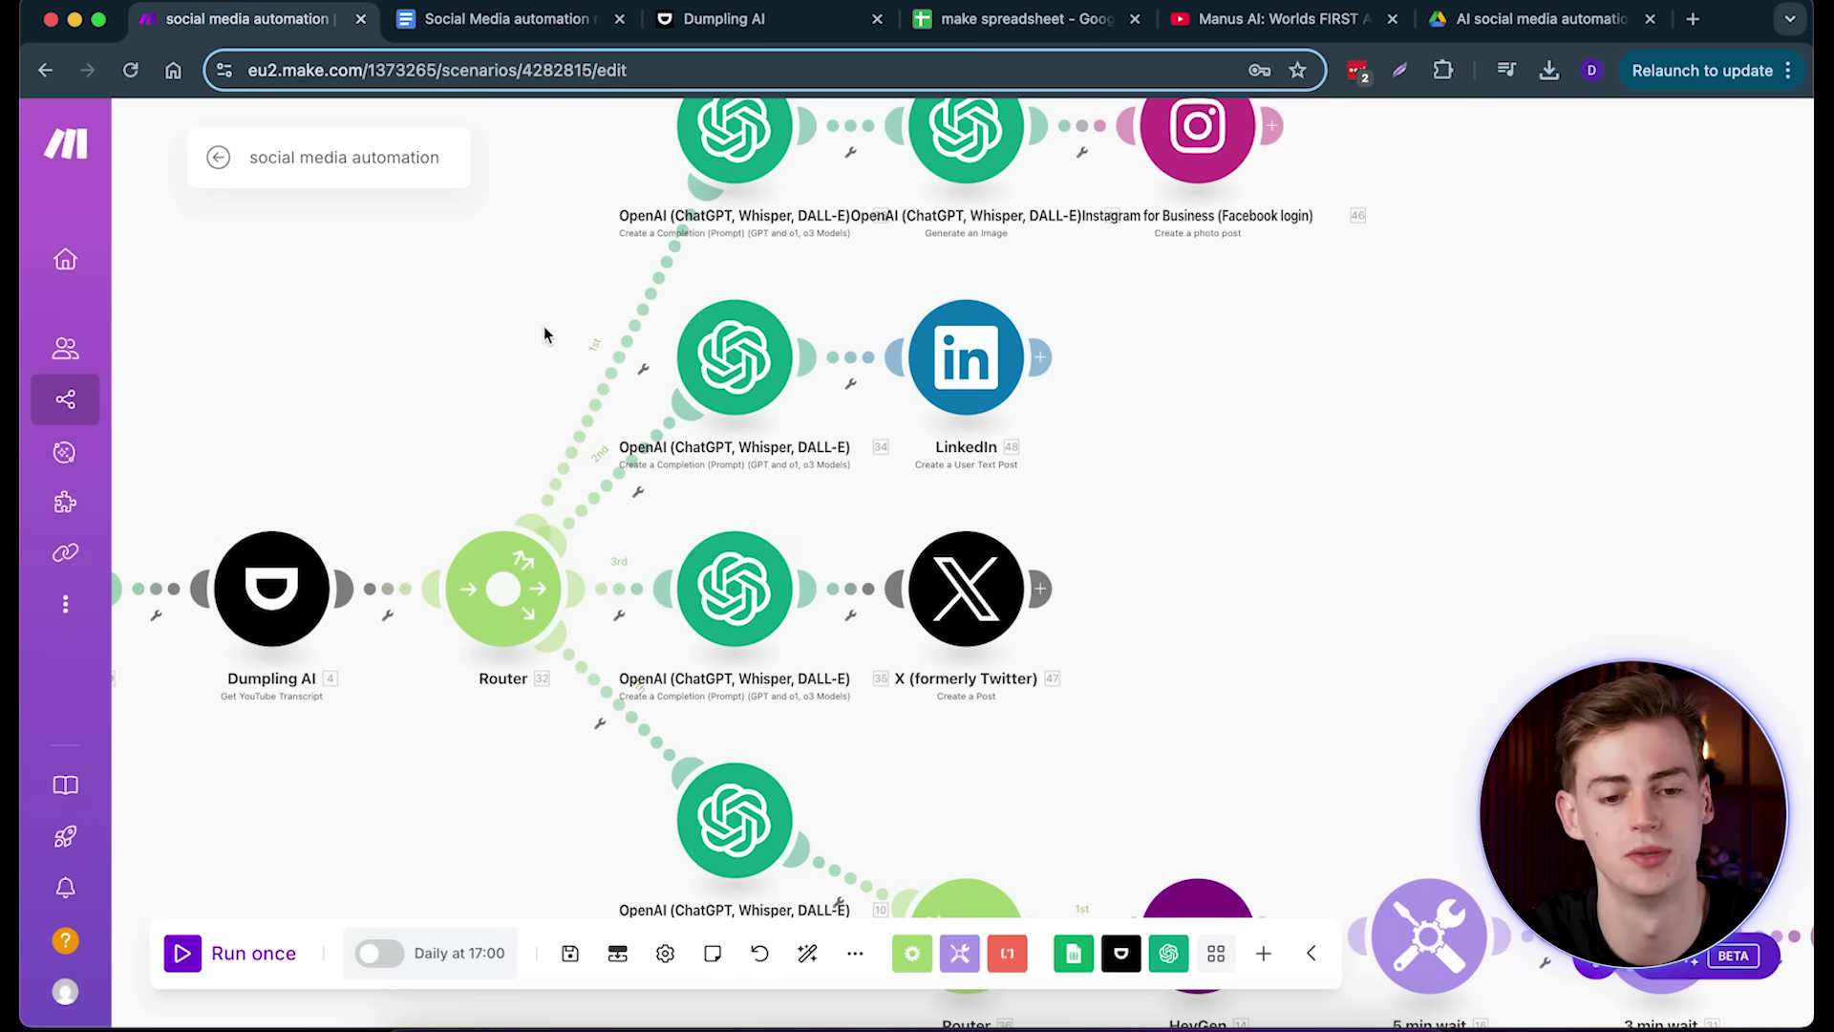
{"action": "scroll", "coordinate": [528, 360], "scroll_direction": "up", "scroll_amount": 3}
{"action": "scroll", "coordinate": [573, 286], "scroll_direction": "left", "scroll_amount": 5}
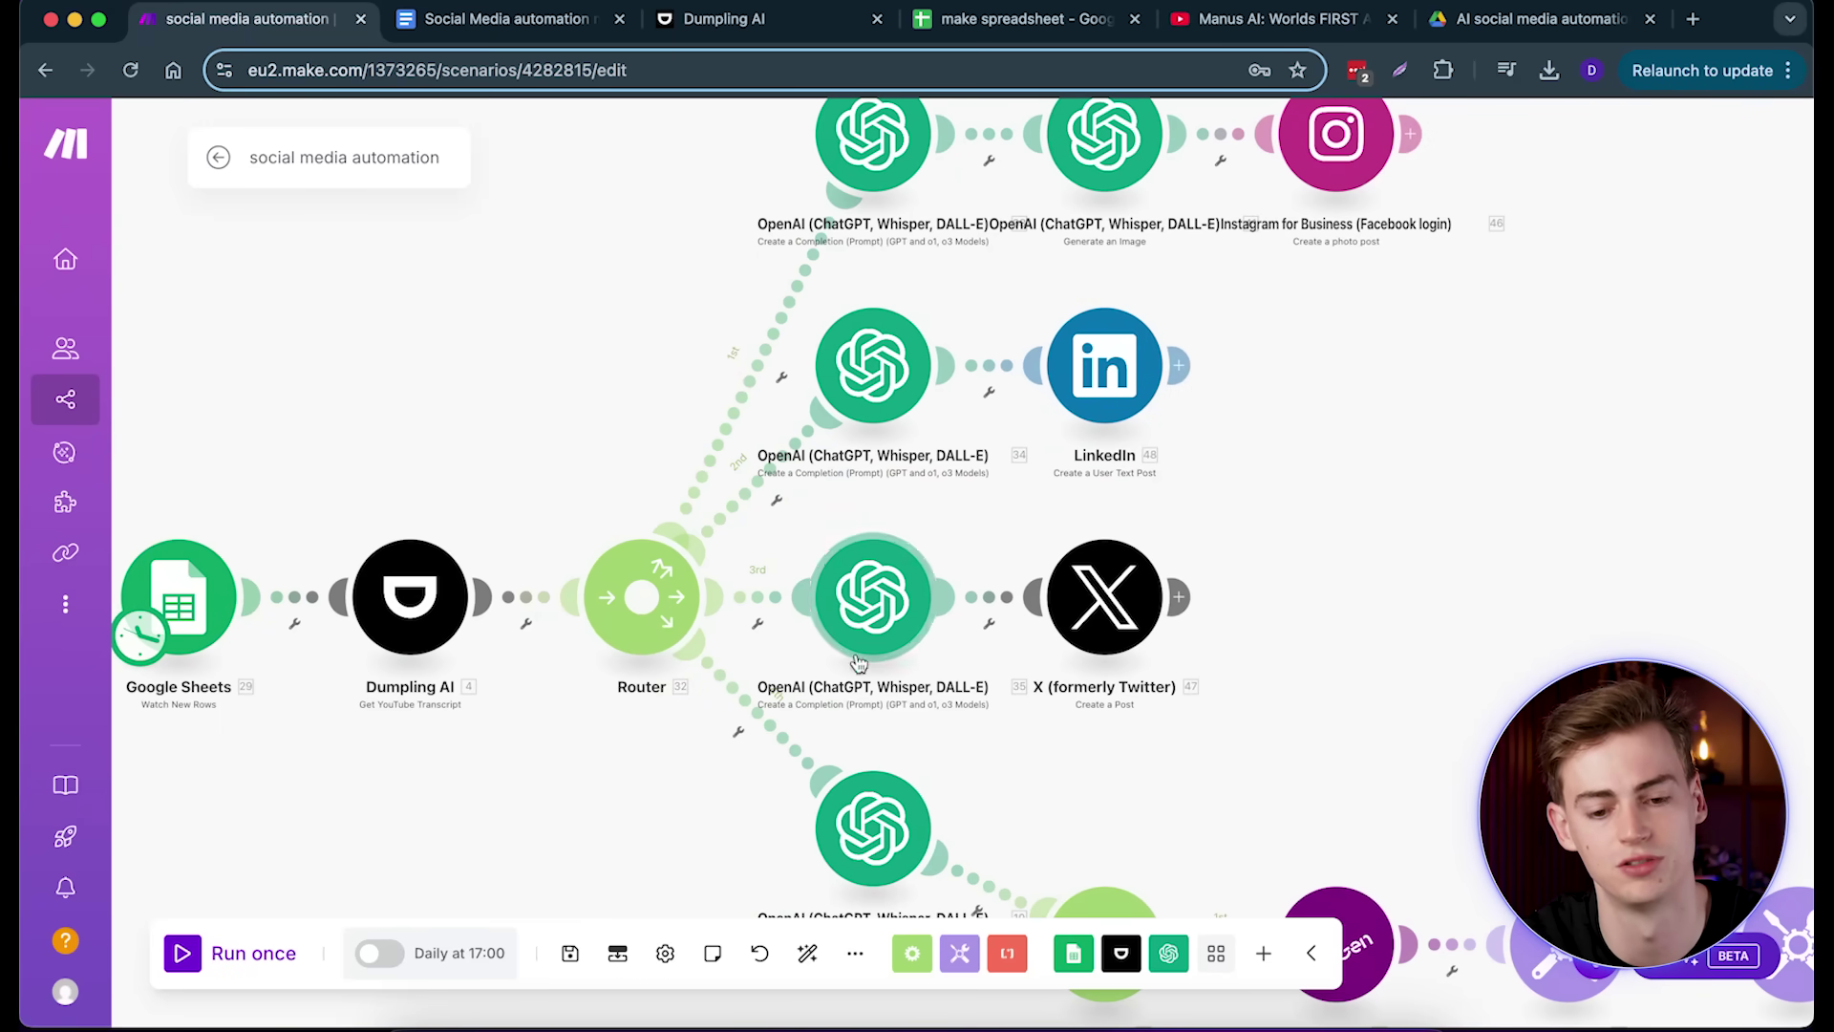
{"action": "scroll", "coordinate": [524, 583], "scroll_direction": "up", "scroll_amount": 3}
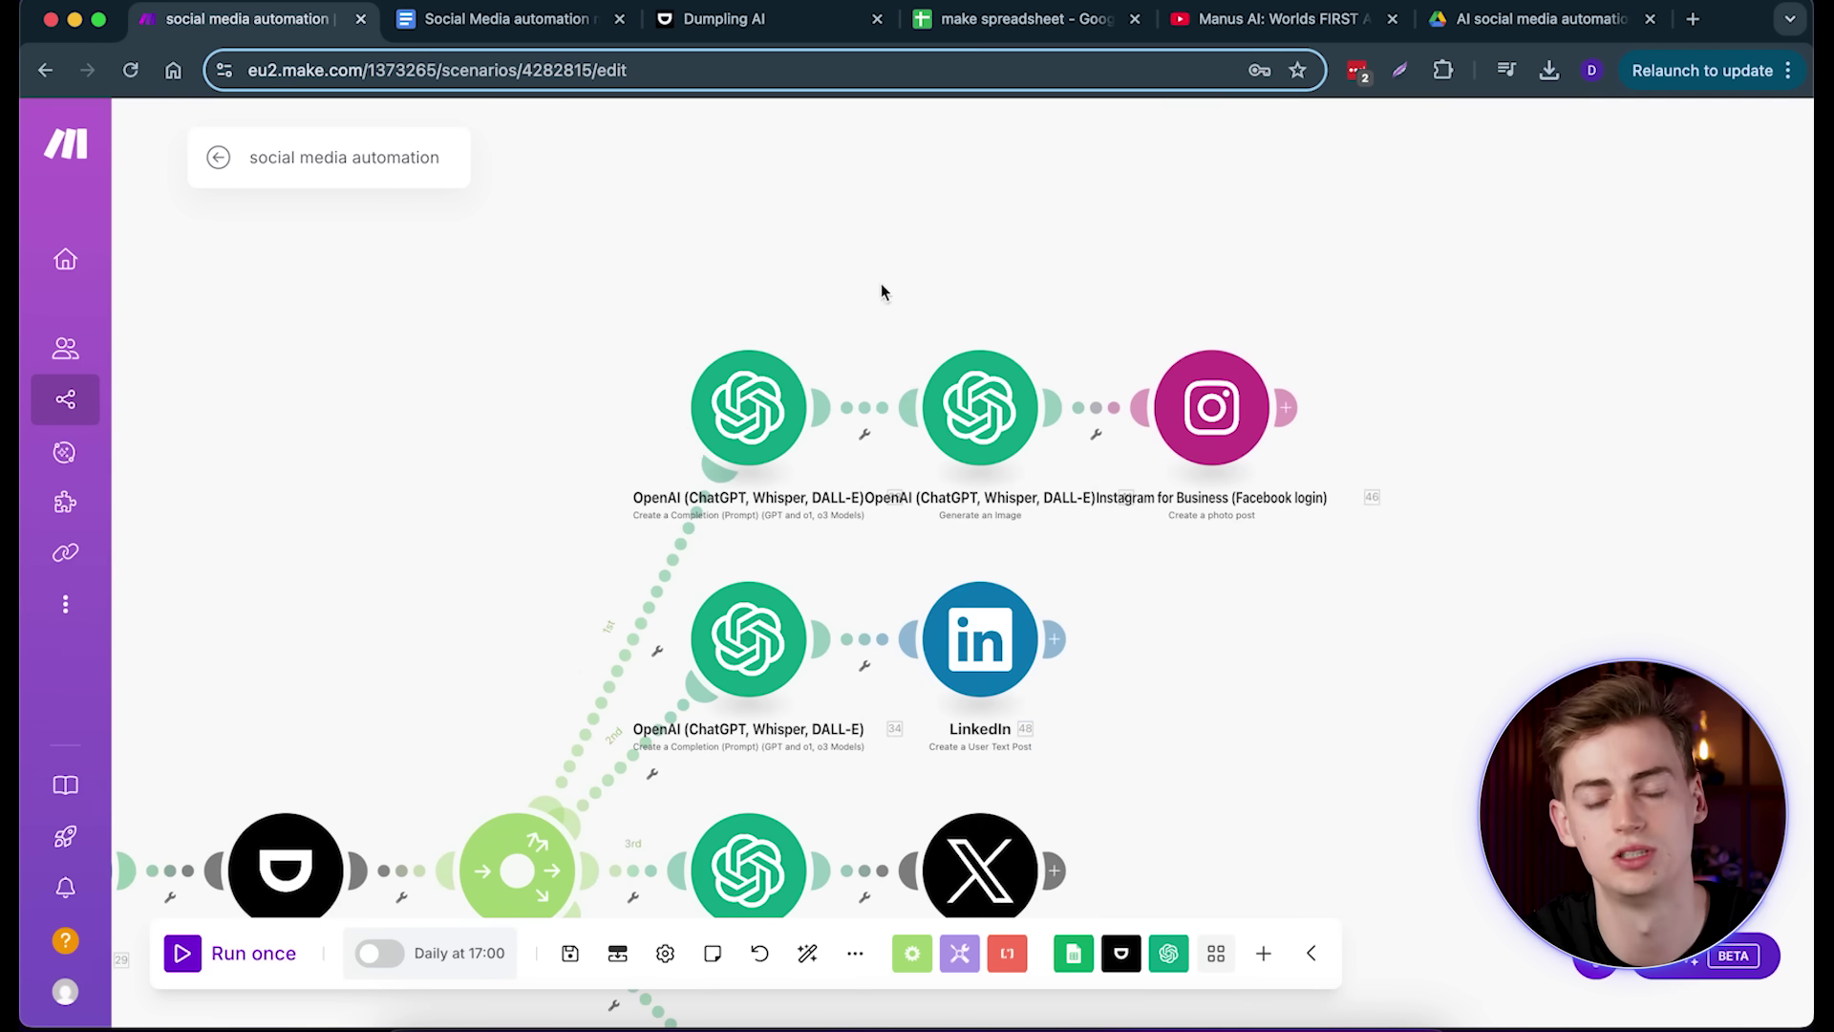
{"action": "left_click", "coordinate": [775, 423]}
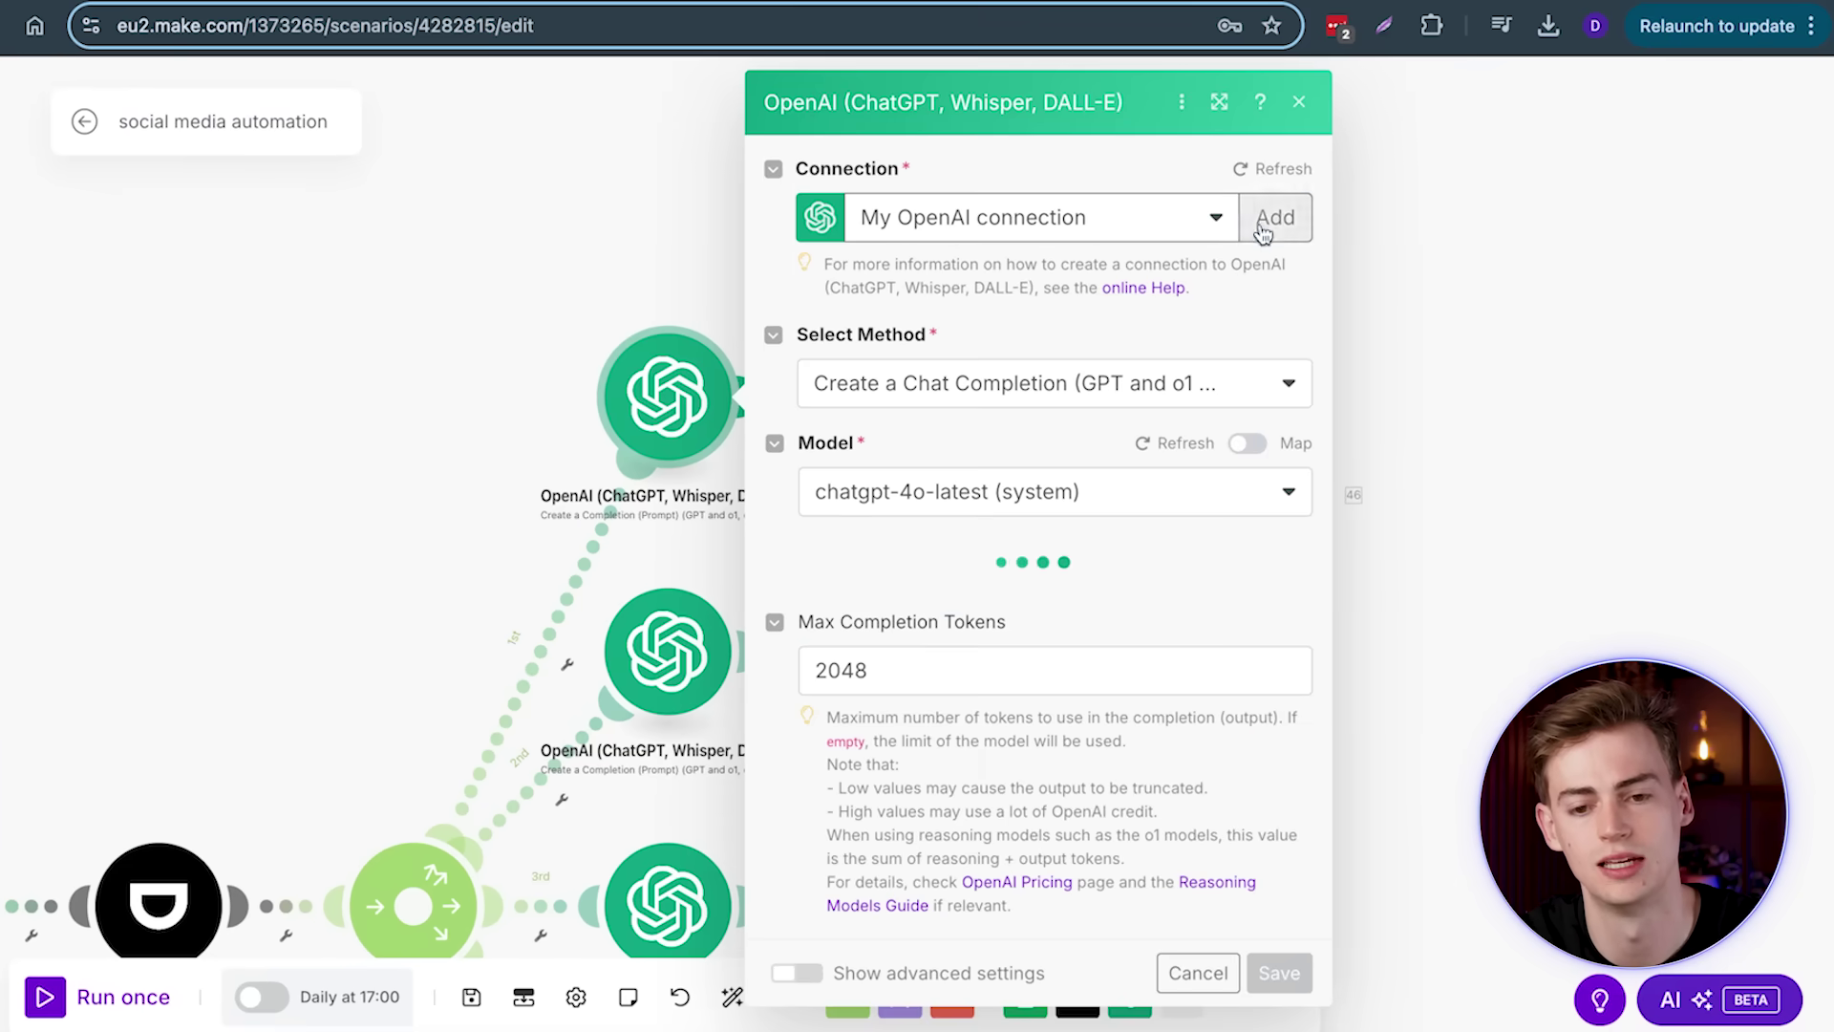
{"action": "left_click", "coordinate": [1271, 218]}
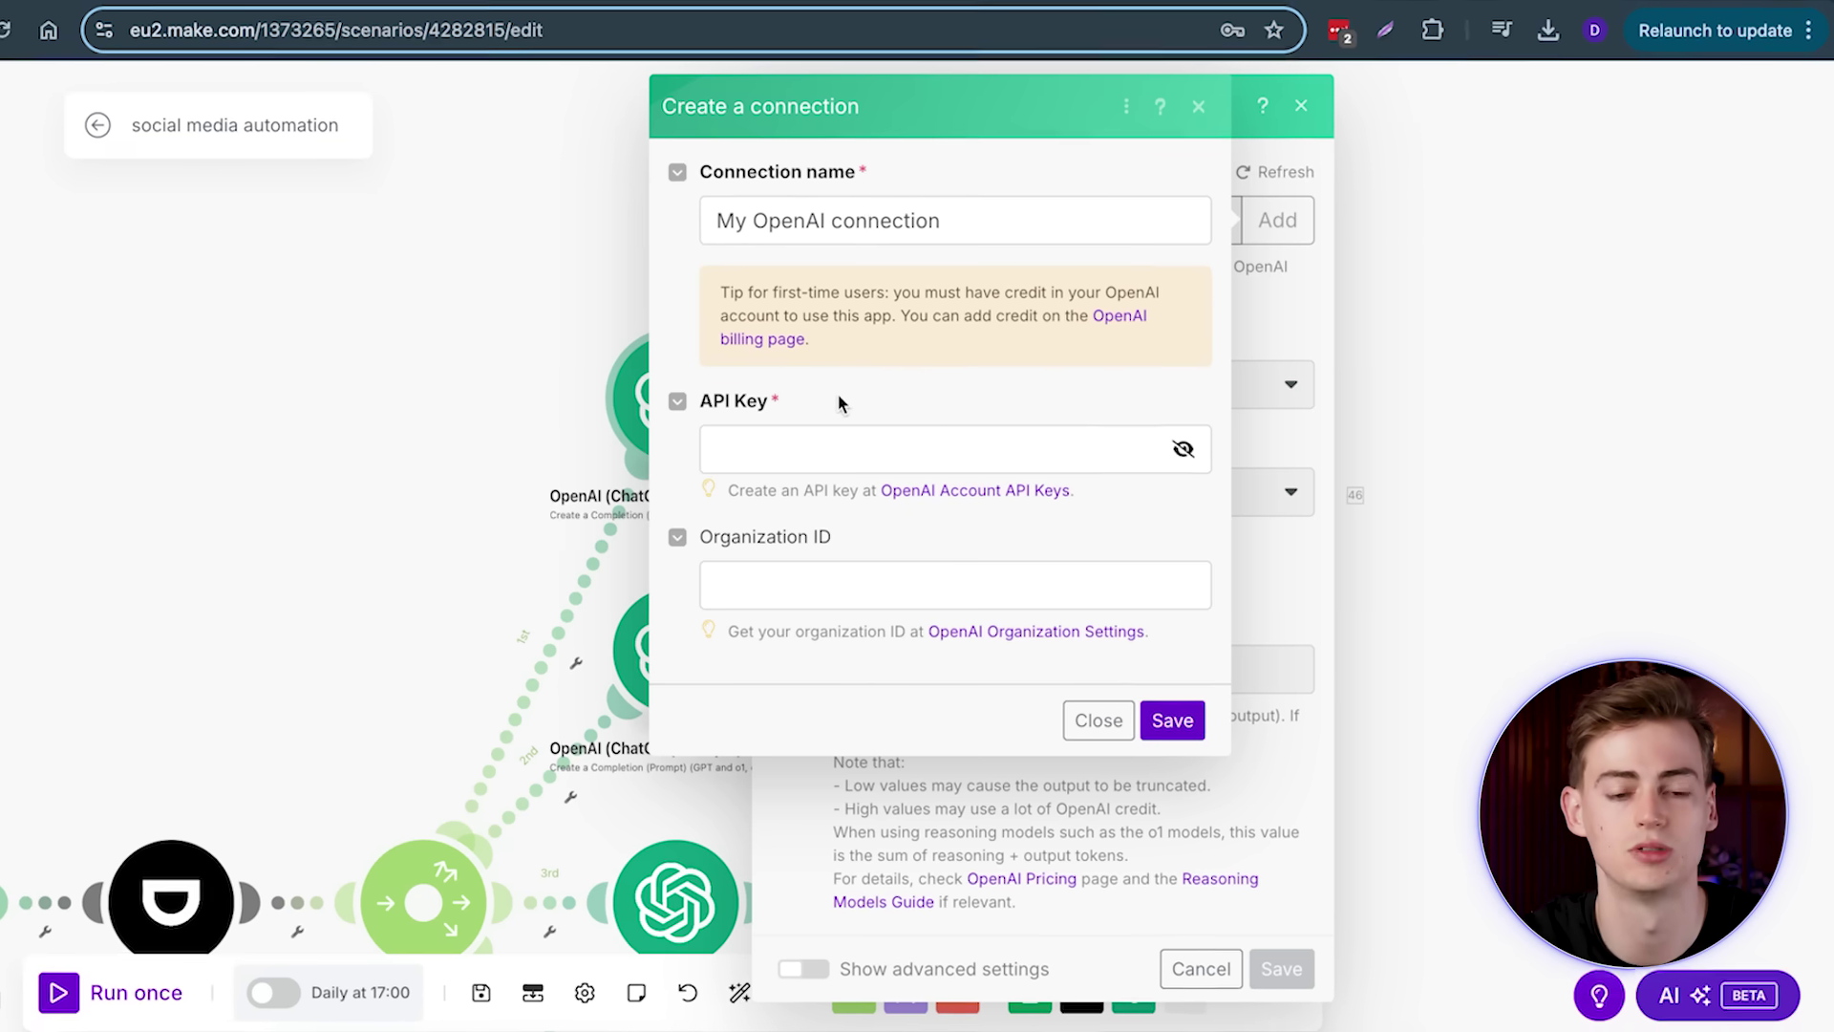
{"action": "left_click", "coordinate": [537, 21]}
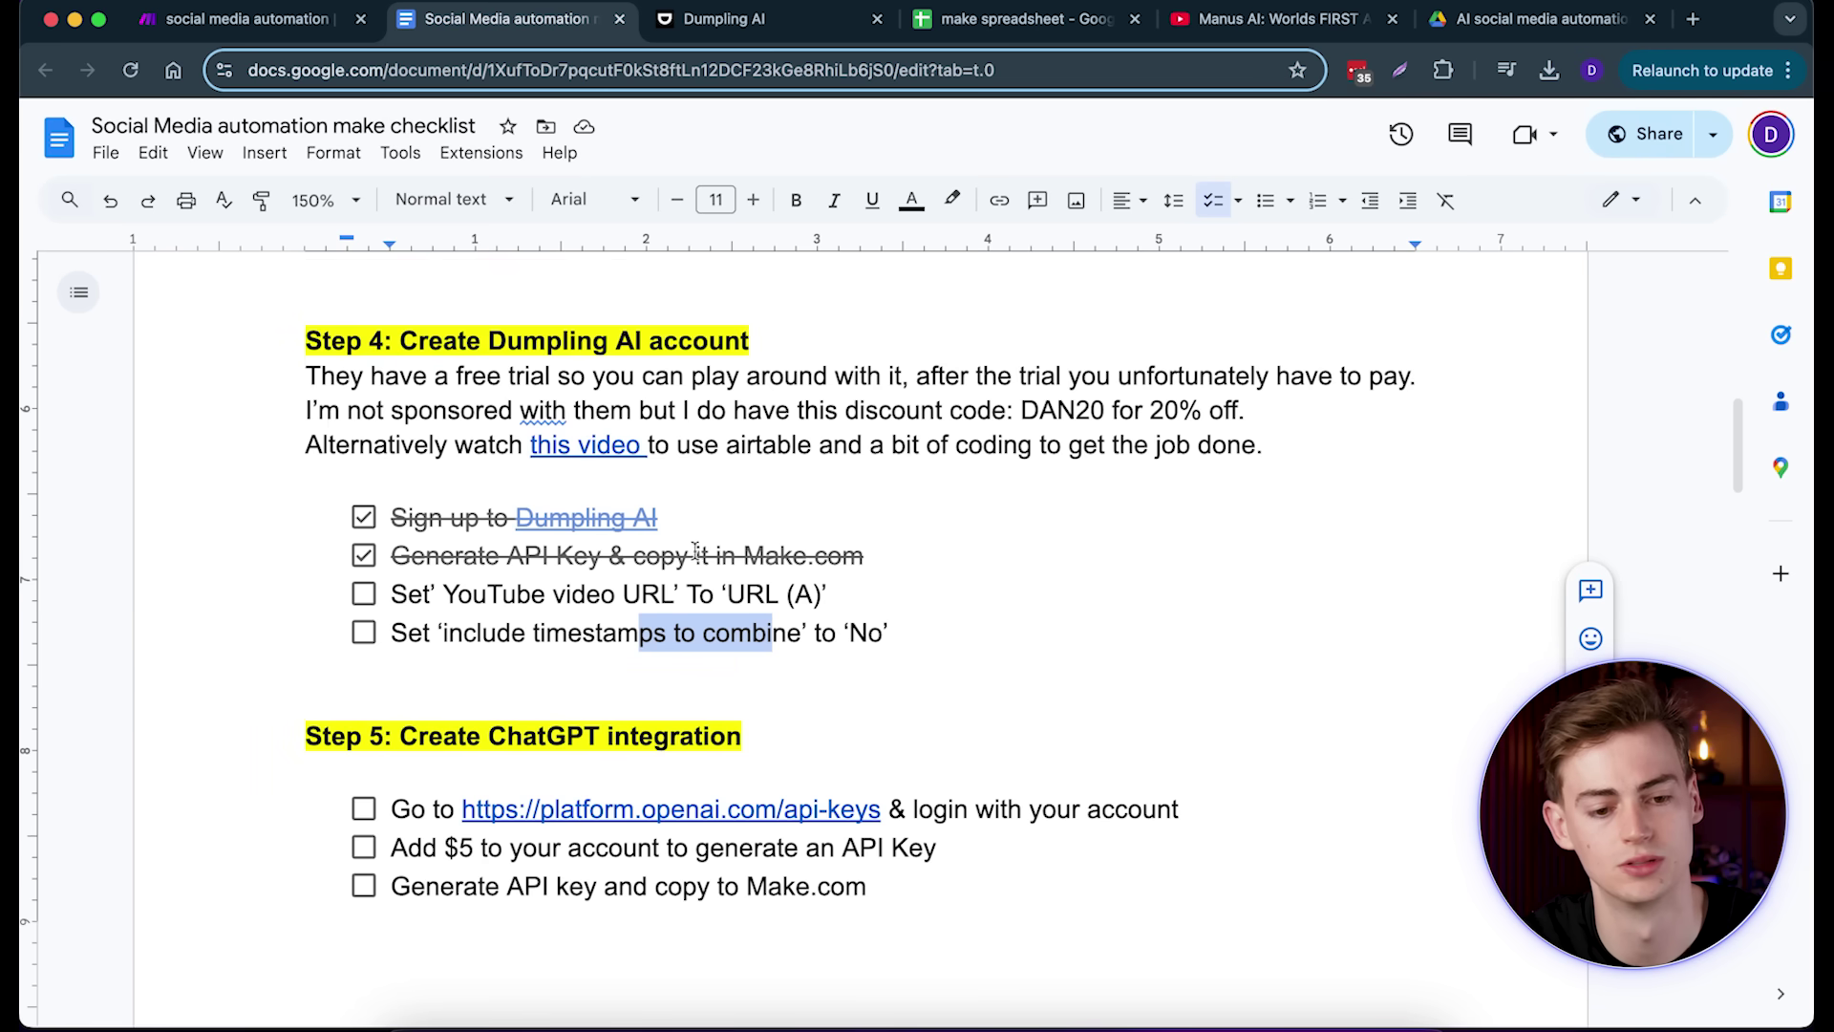
{"action": "scroll", "coordinate": [694, 551], "scroll_direction": "down", "scroll_amount": 2}
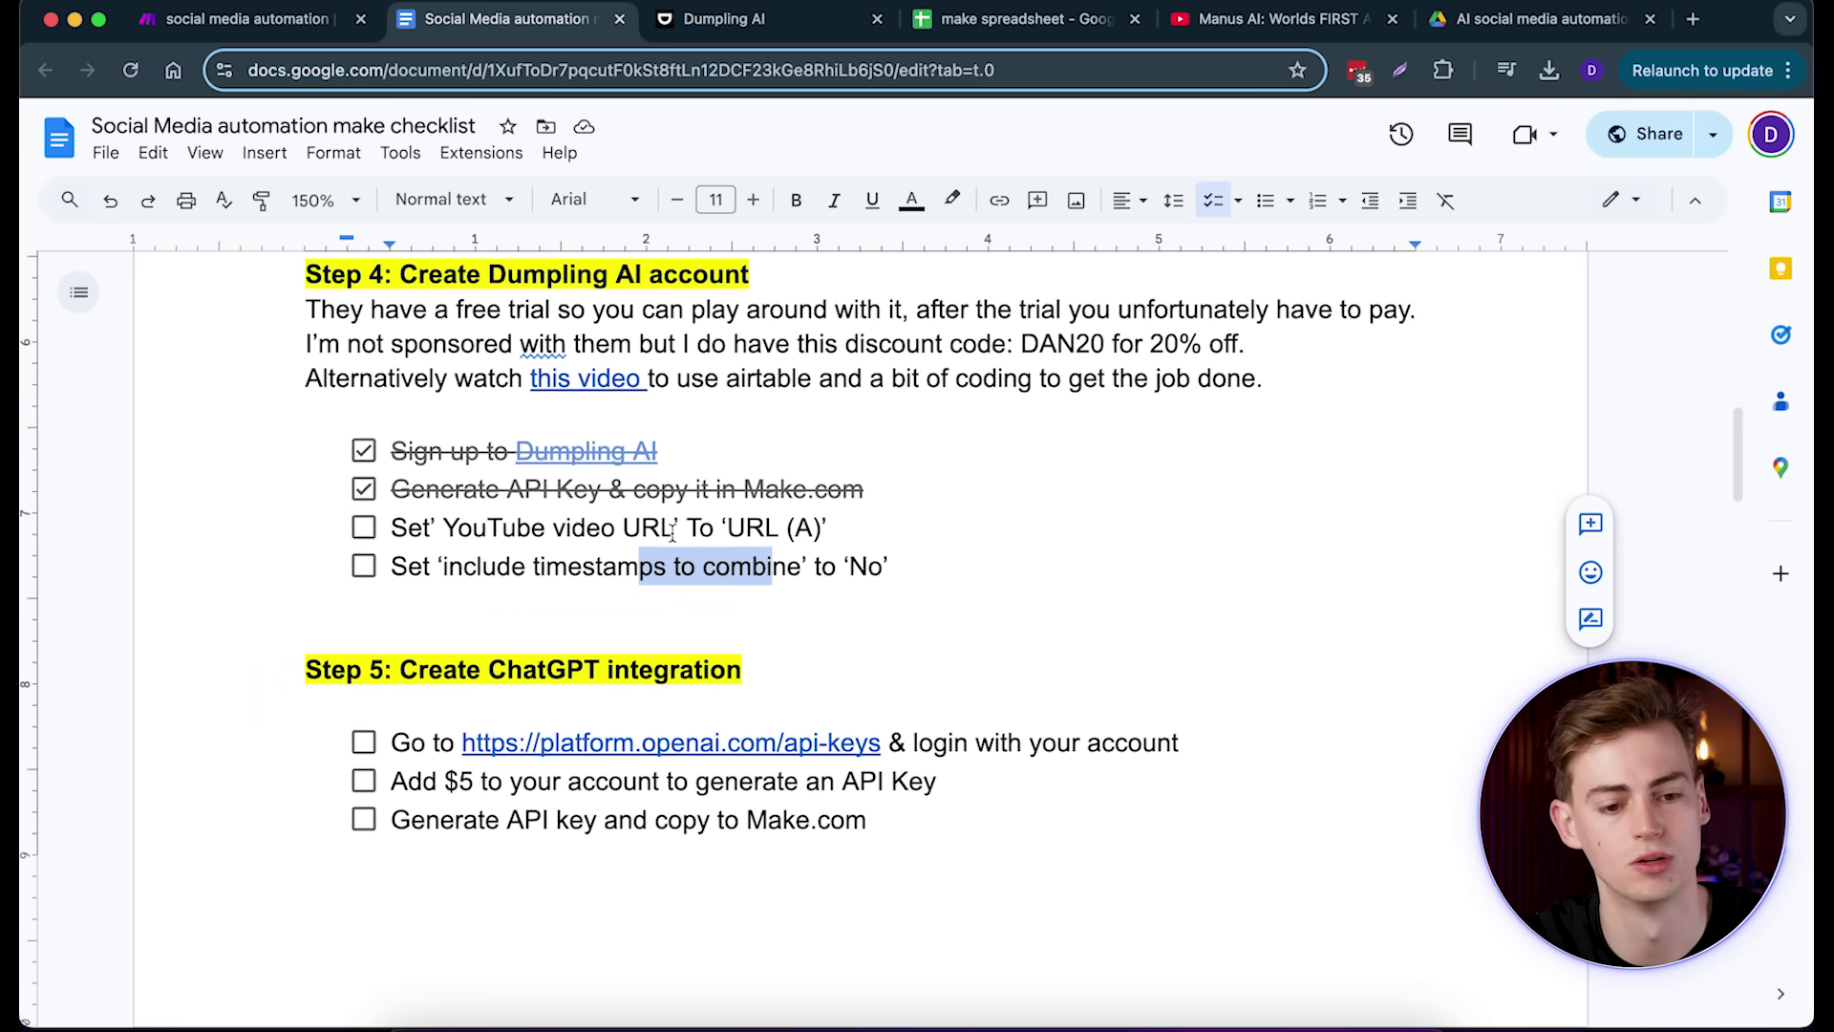
Step: Tick the YouTube video URL and include timestamps checklist items
{"action": "left_click", "coordinate": [364, 467]}
{"action": "left_click", "coordinate": [364, 505]}
{"action": "scroll", "coordinate": [575, 622], "scroll_direction": "down", "scroll_amount": 4}
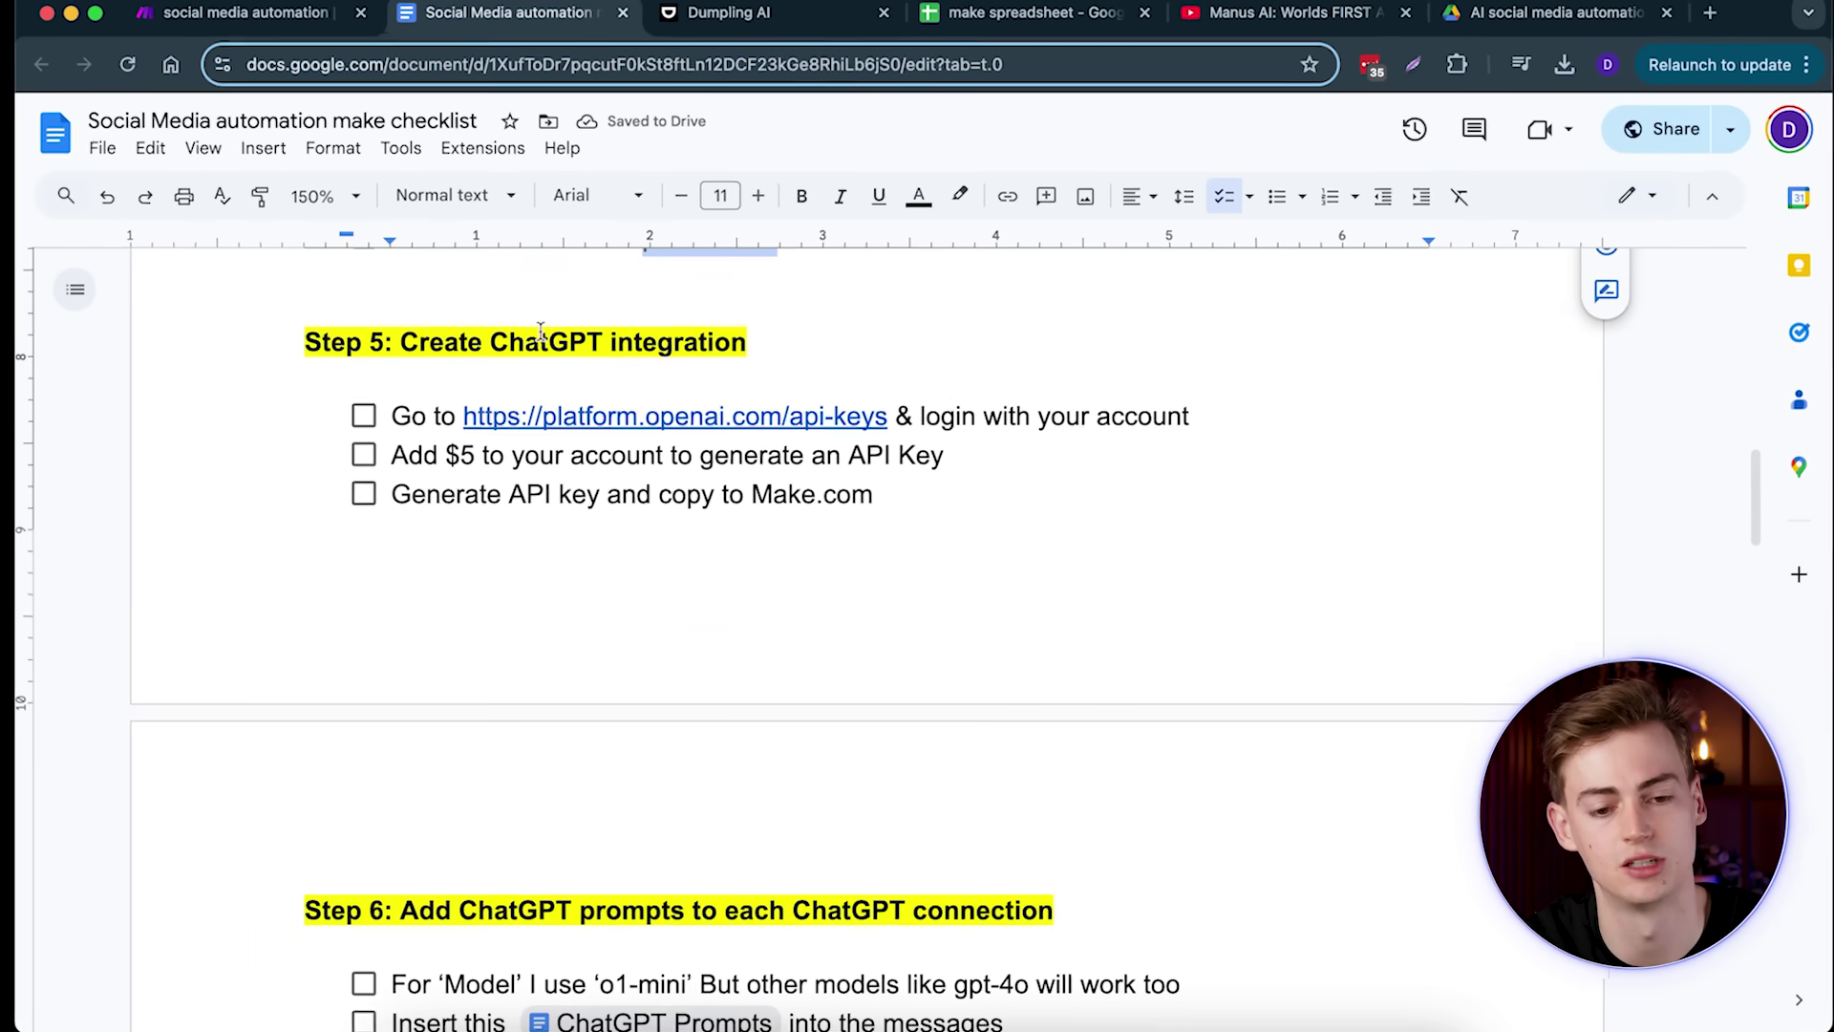
Step: Open the OpenAI API keys page, log in, and start a new secret key before returning to Make
{"action": "left_click", "coordinate": [642, 408]}
{"action": "left_click", "coordinate": [592, 452]}
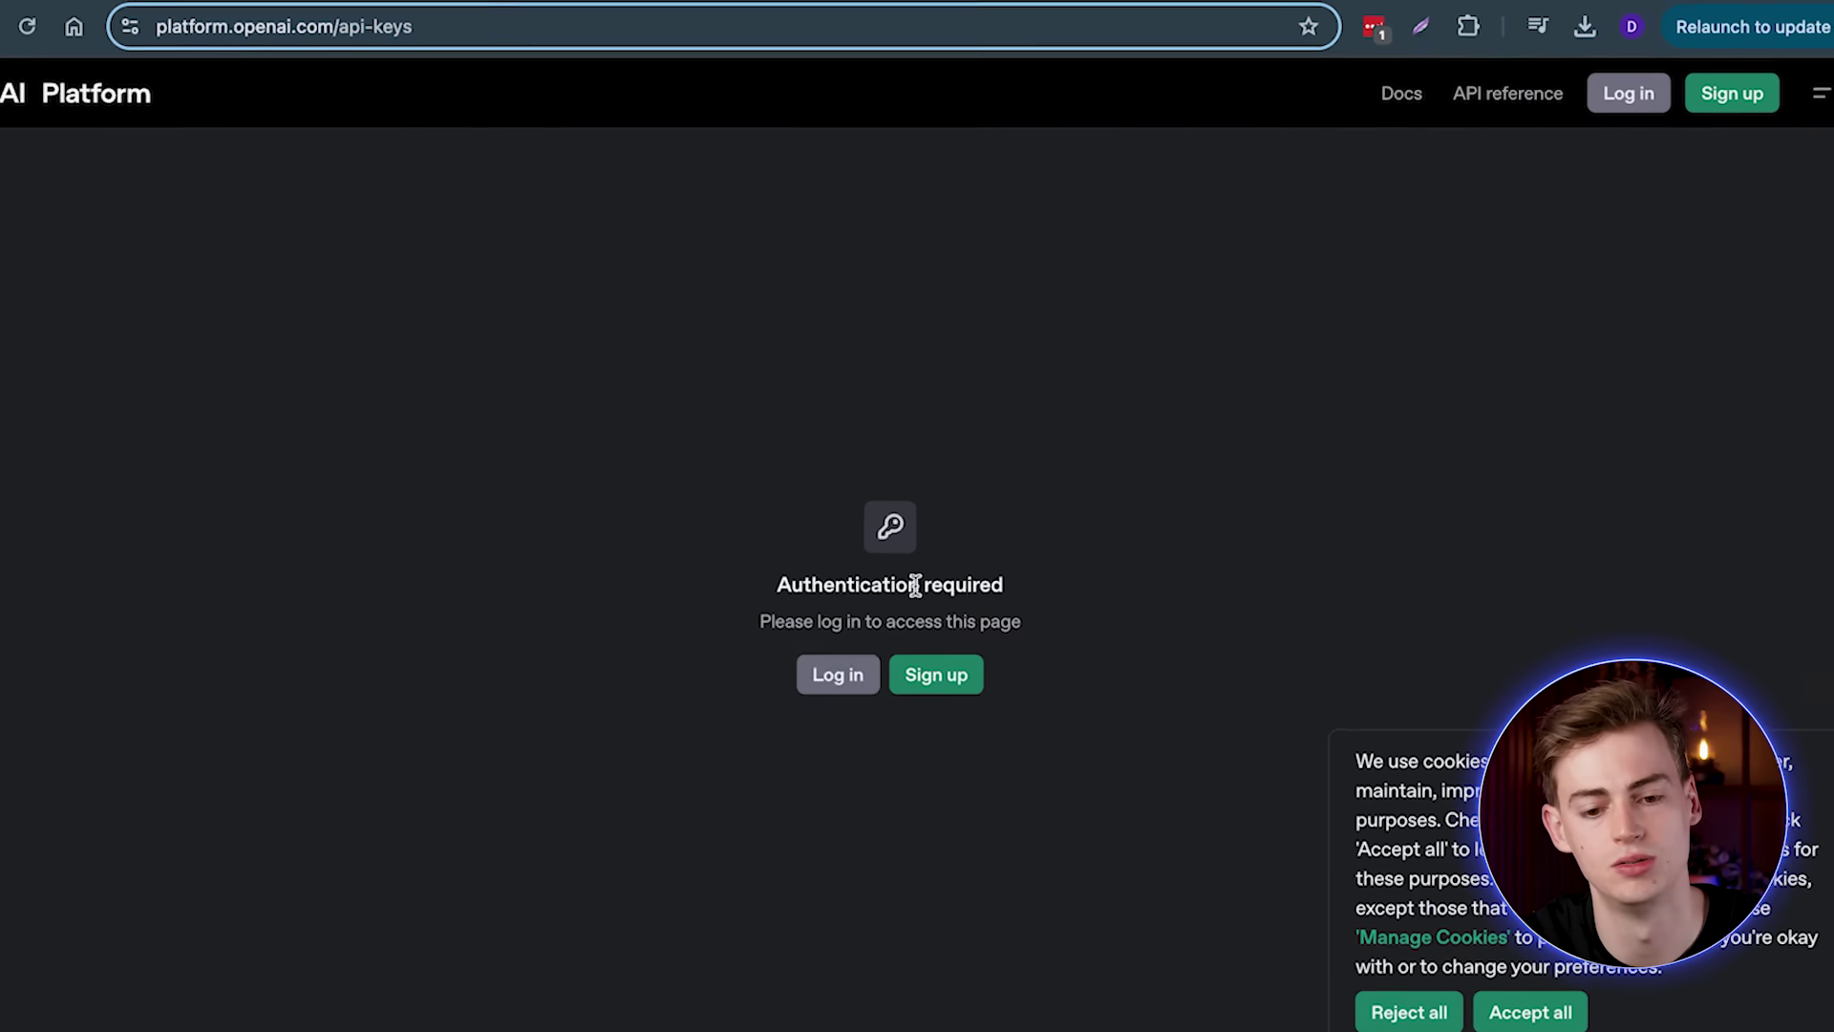
{"action": "left_click", "coordinate": [866, 663]}
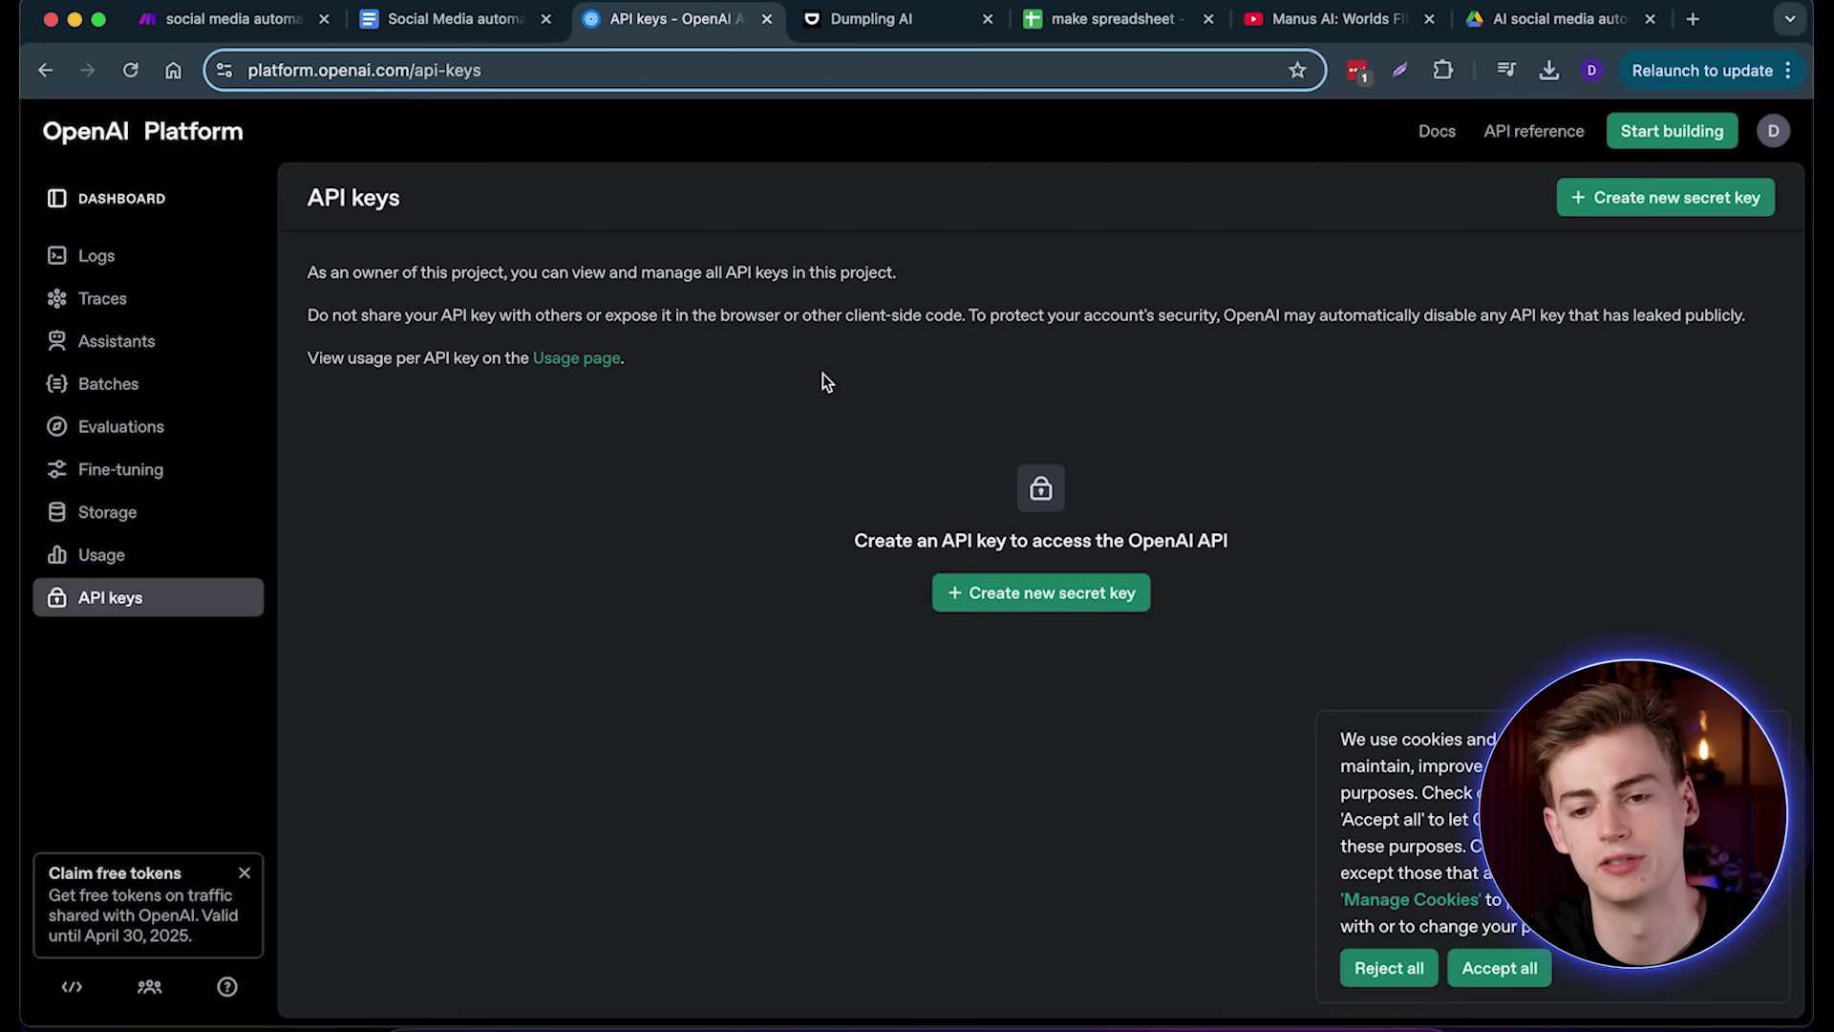
{"action": "left_click", "coordinate": [1665, 197]}
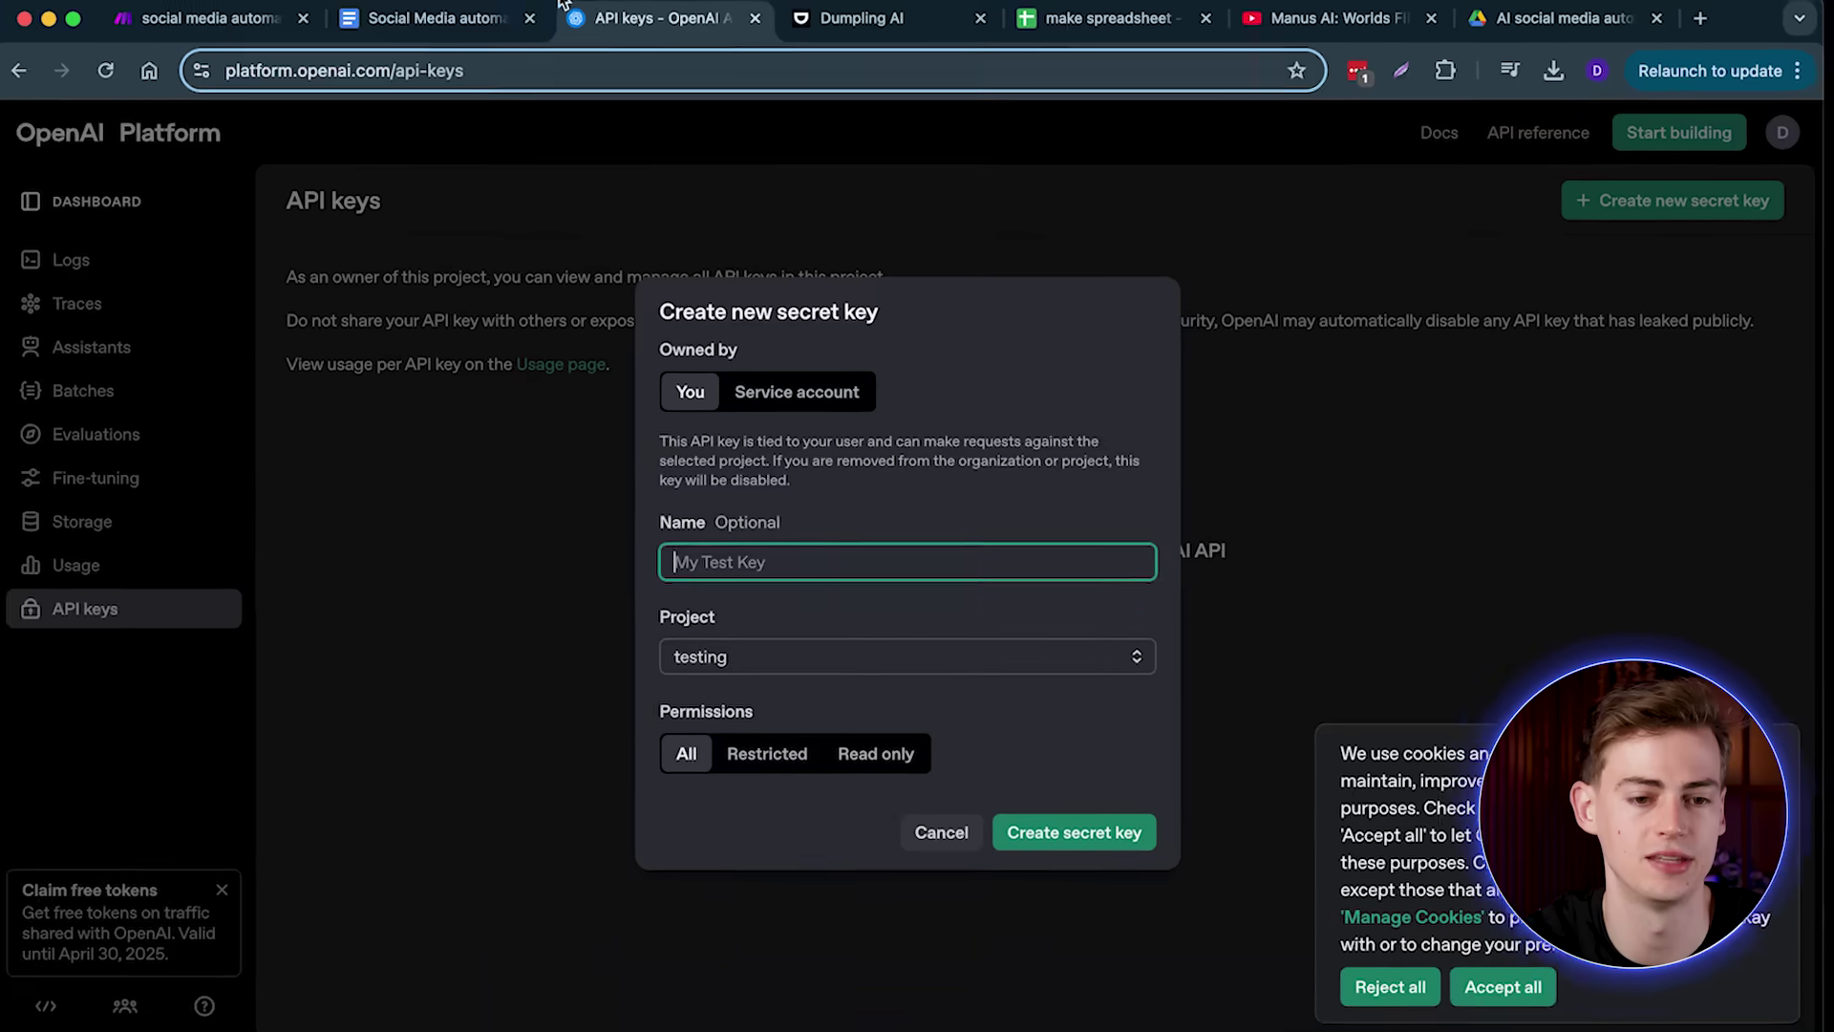
{"action": "left_click", "coordinate": [210, 17]}
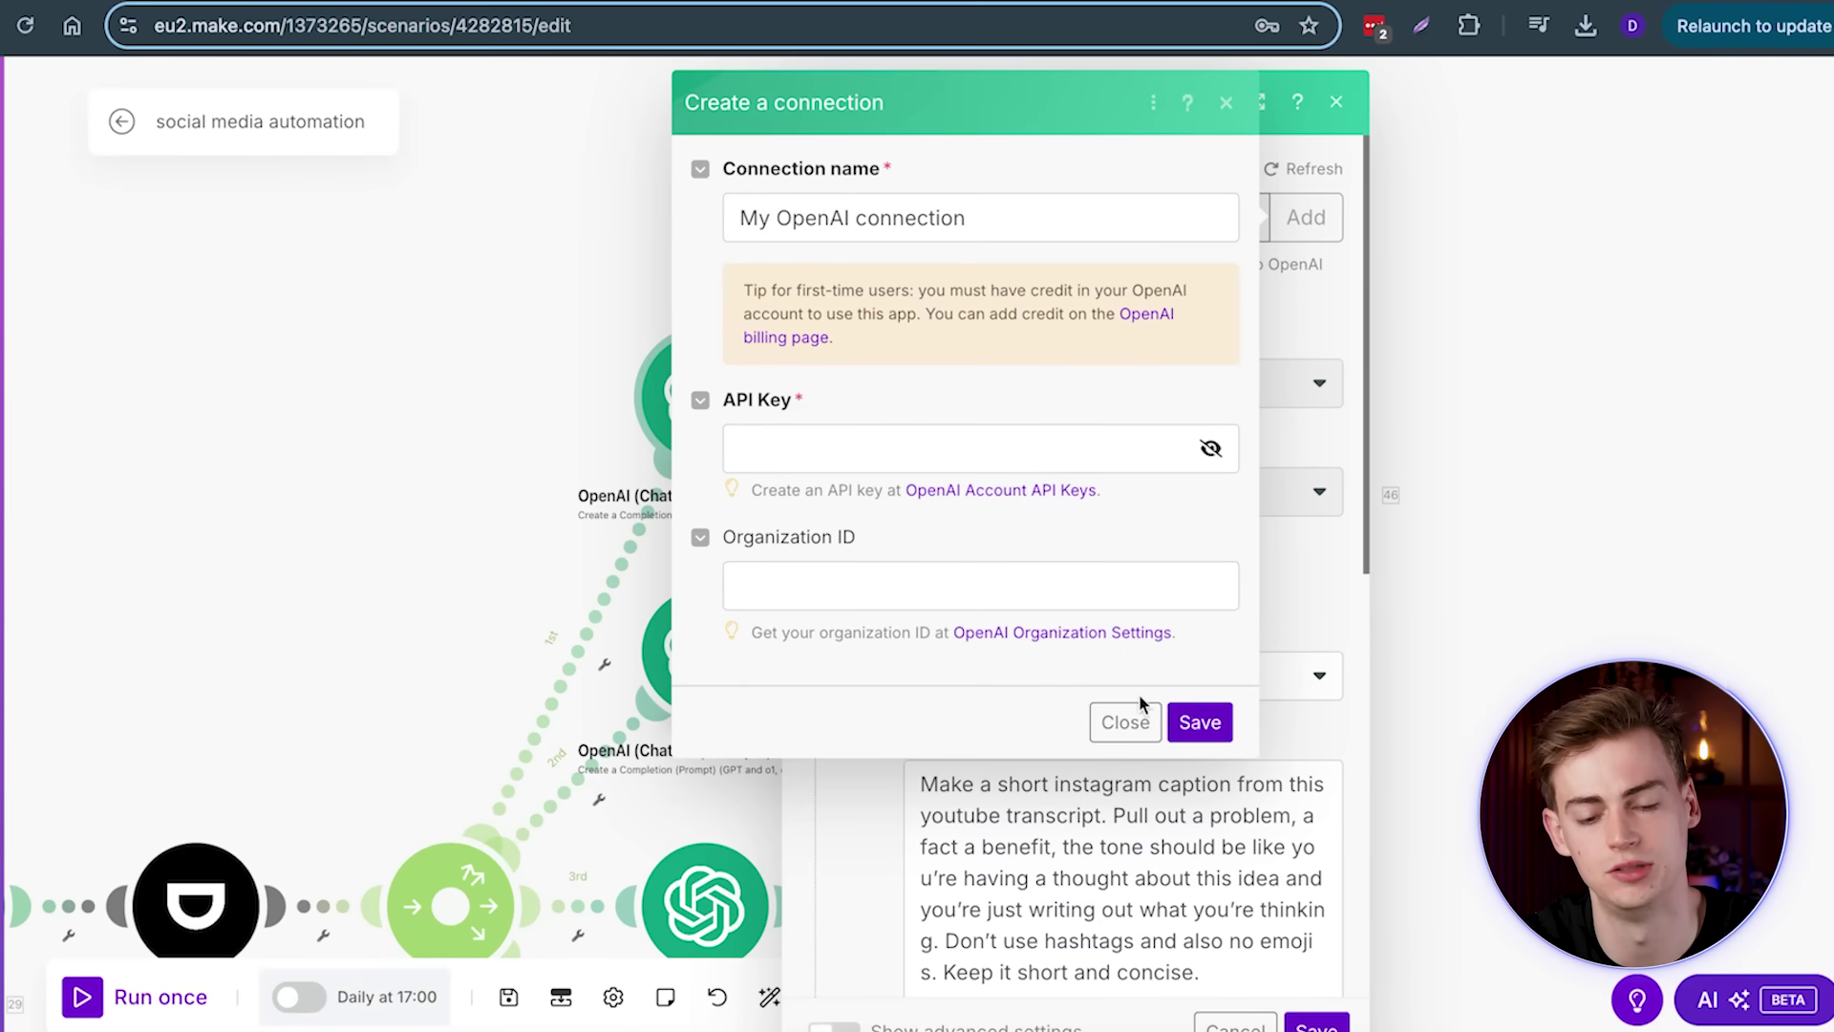
Step: Close the connection form and set the Instagram caption module's model to GPT-4o chatgpt-4o-latest
{"action": "left_click", "coordinate": [1108, 722]}
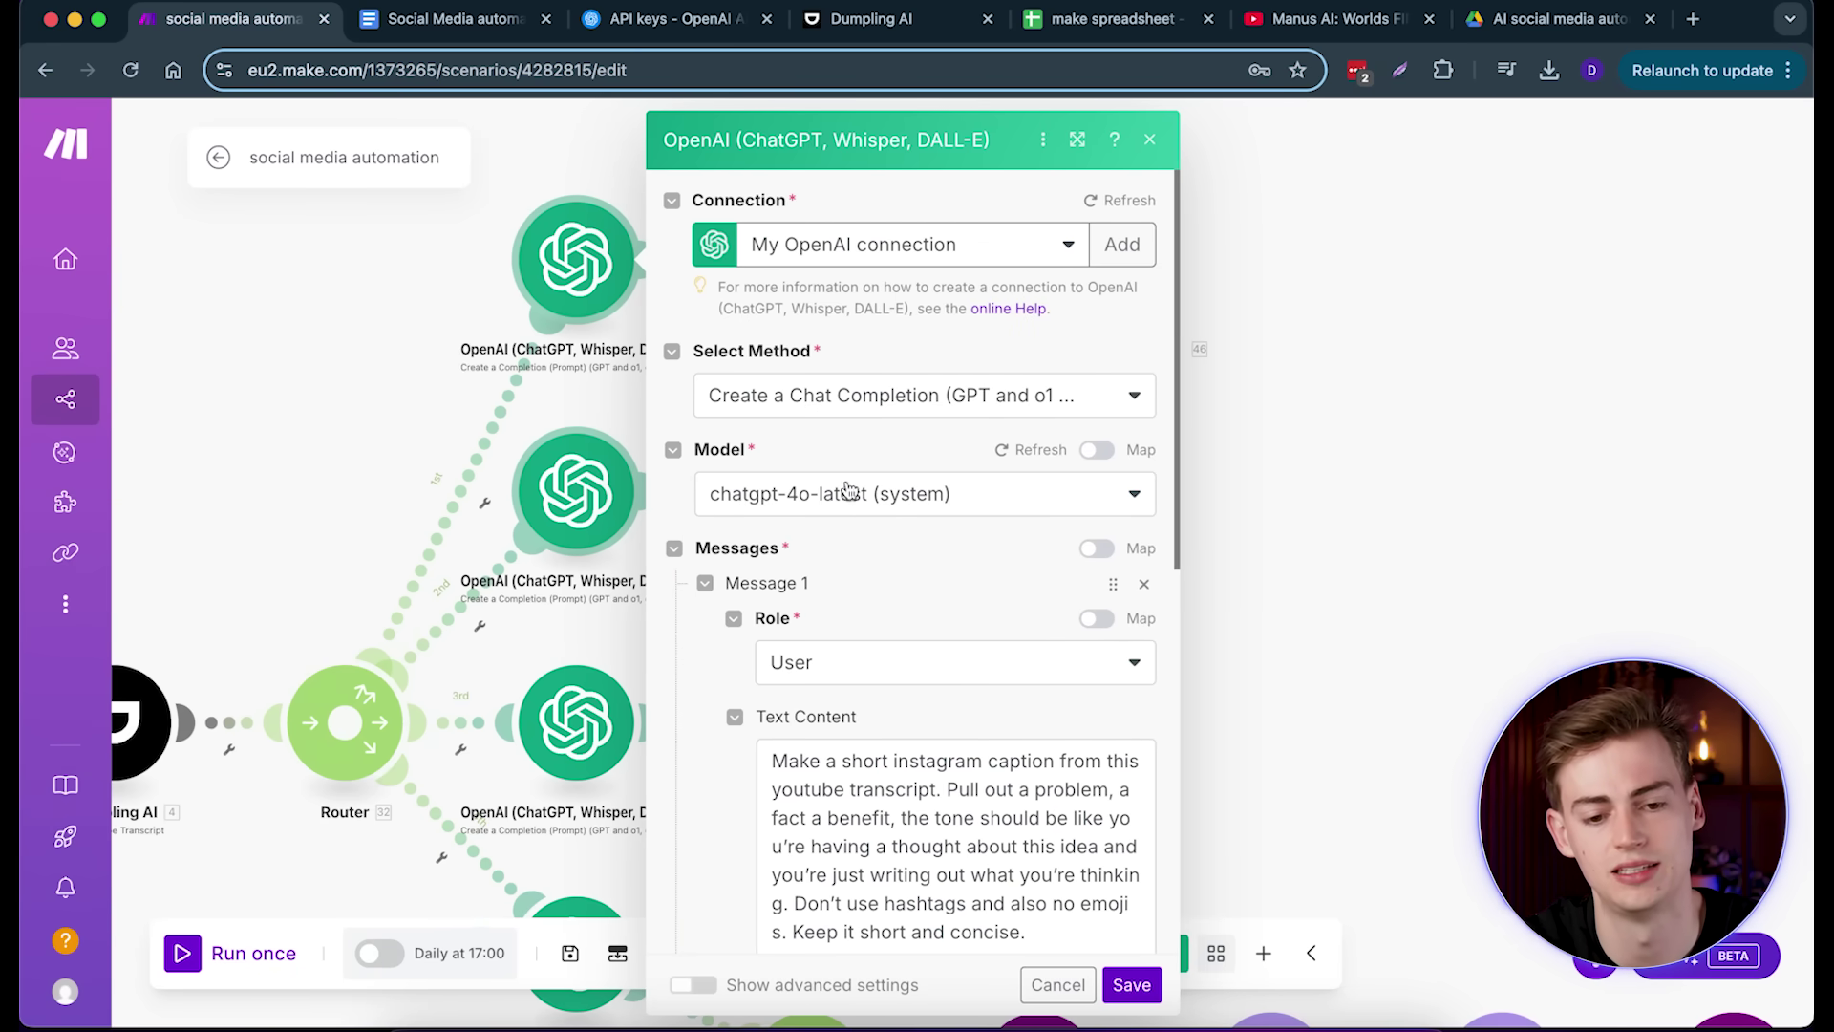
{"action": "left_click", "coordinate": [833, 504]}
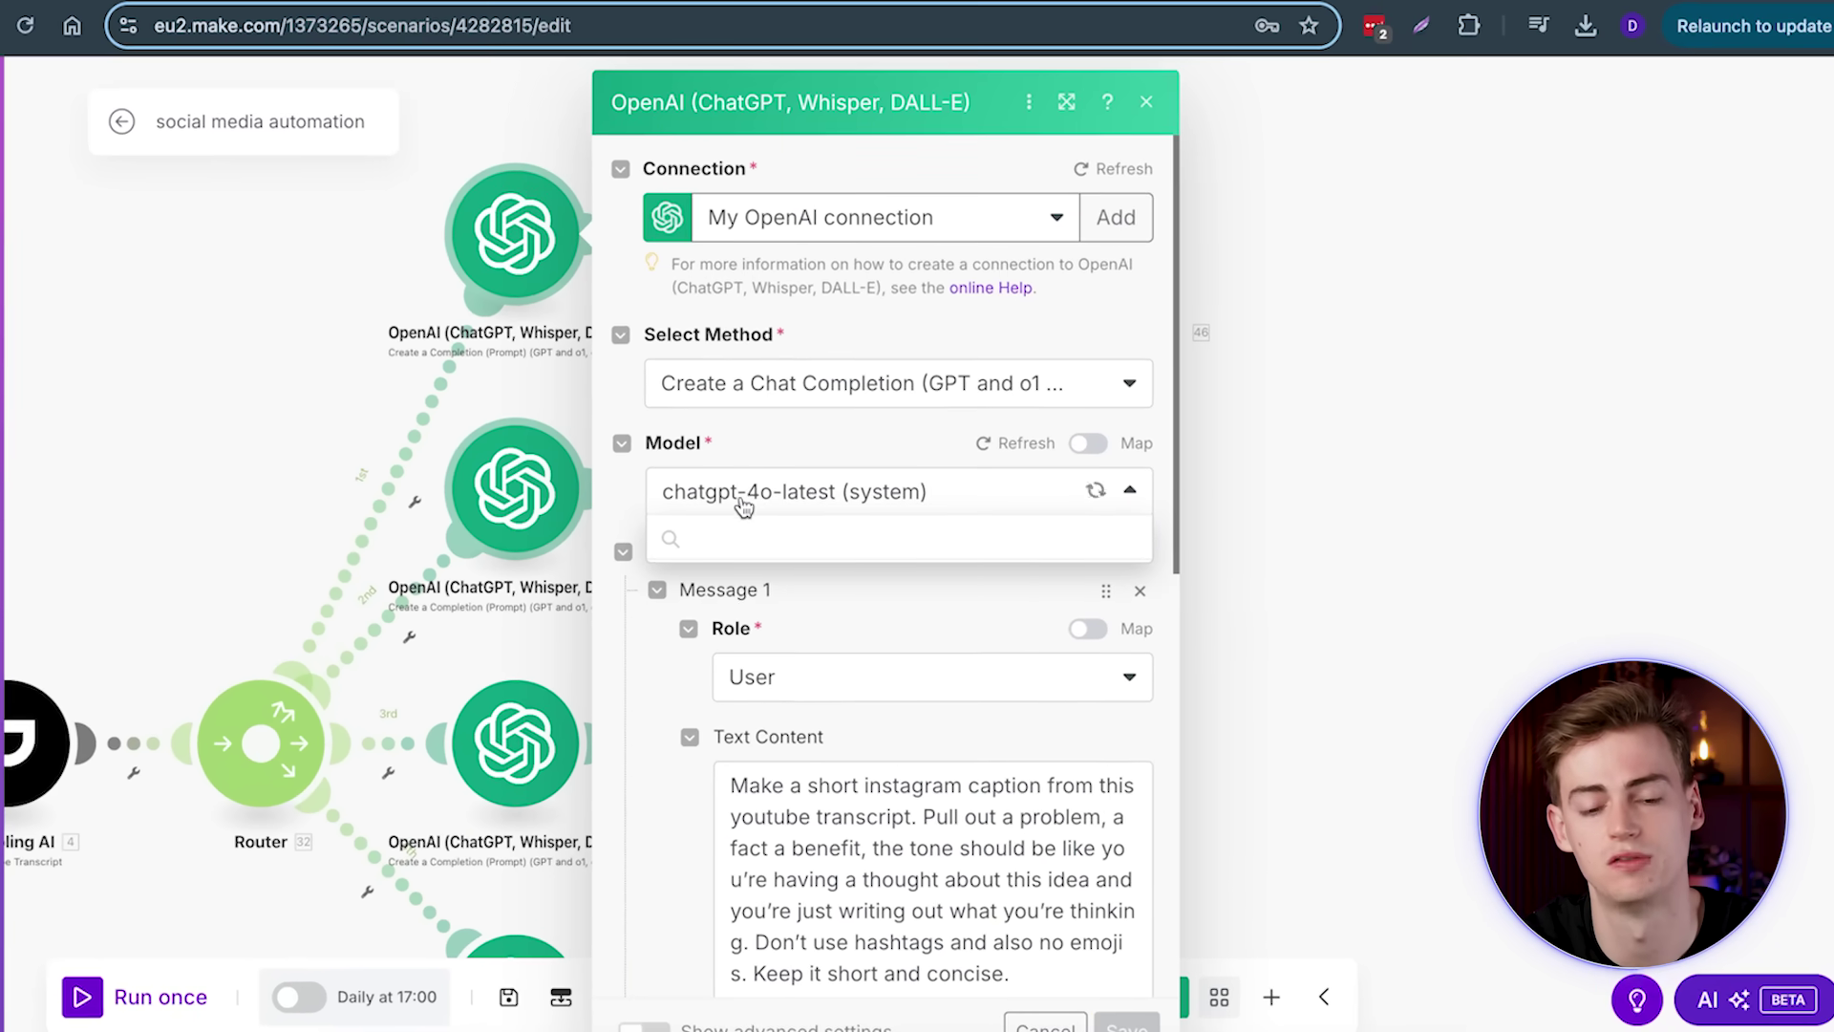
{"action": "left_click", "coordinate": [748, 507]}
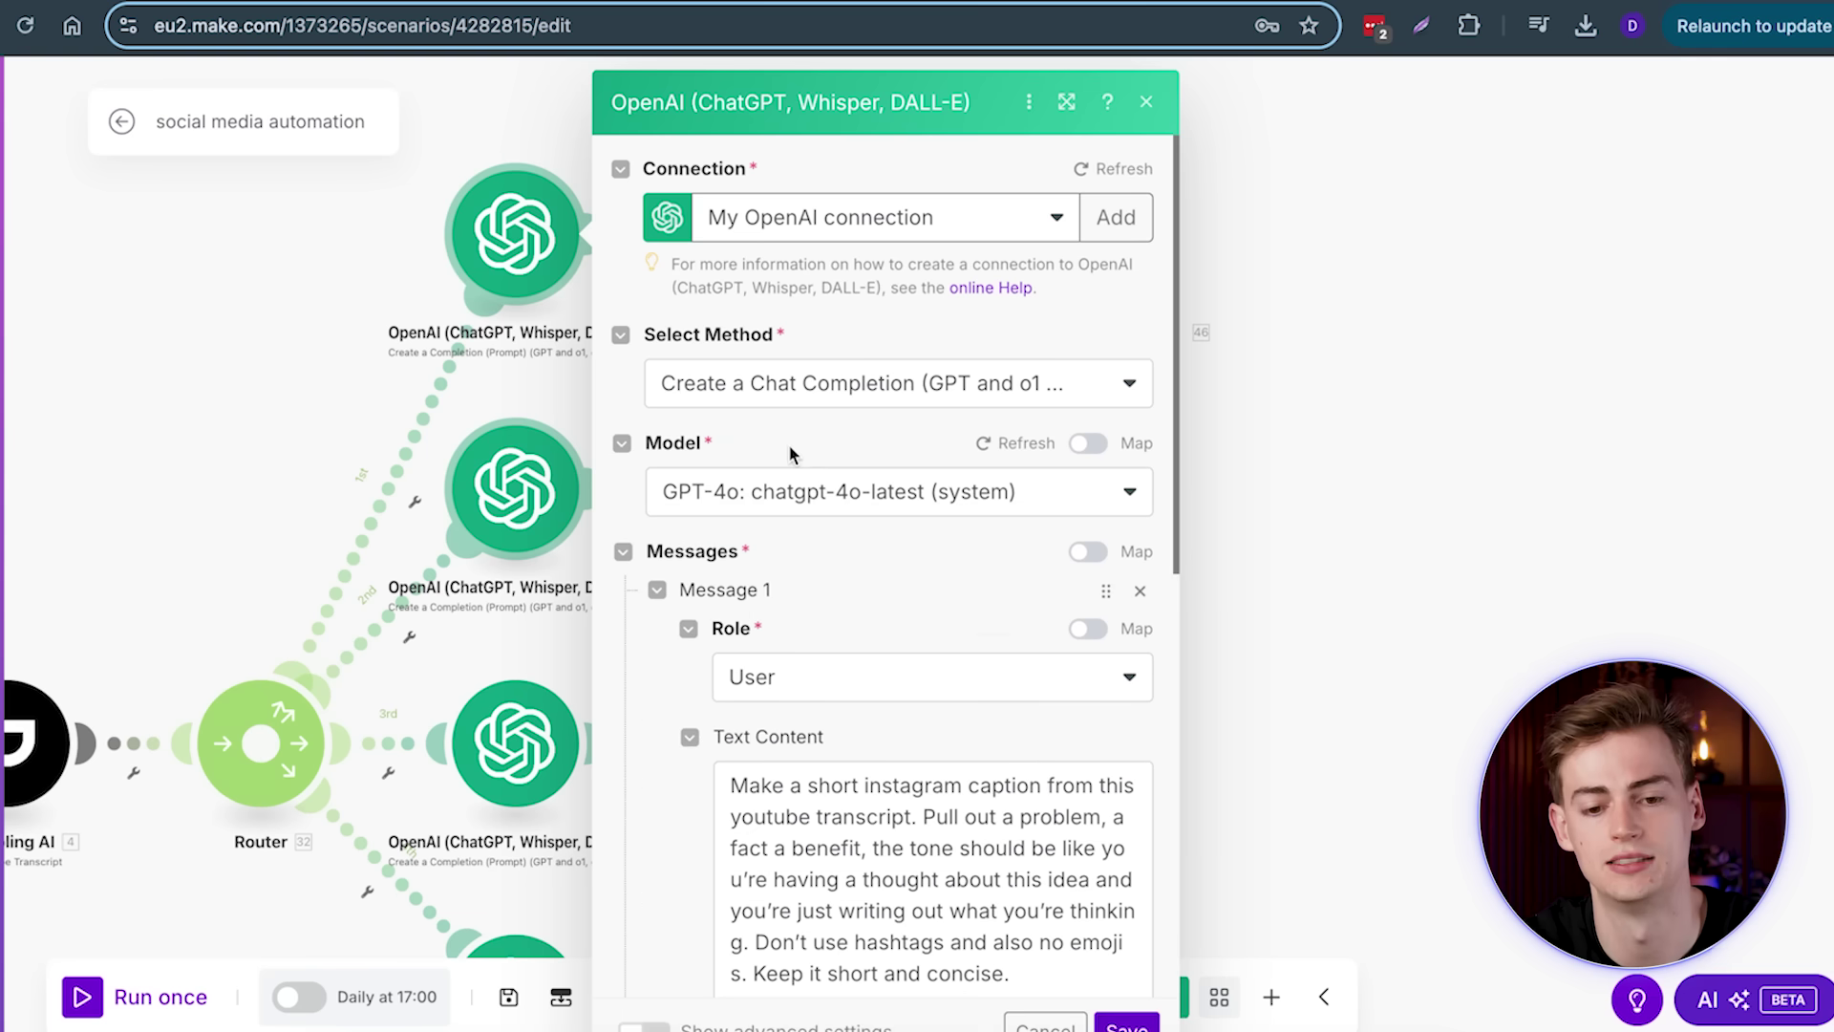
{"action": "left_click", "coordinate": [819, 497]}
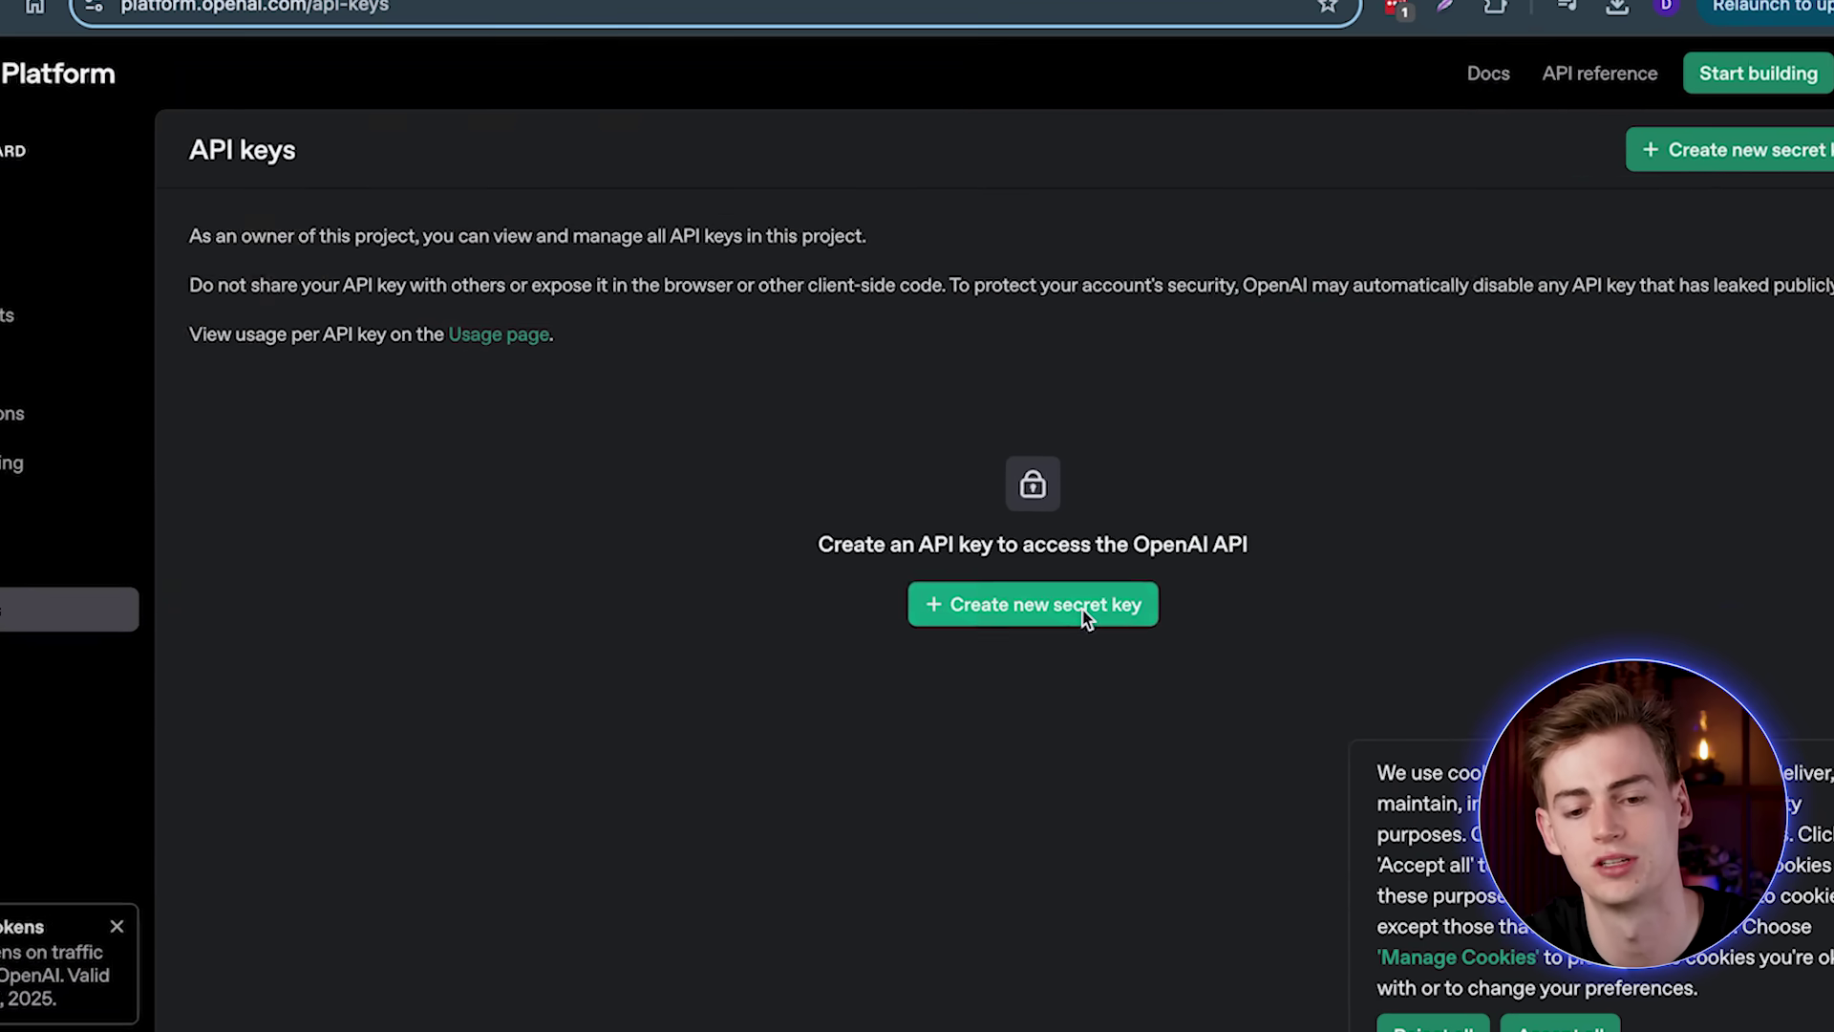
Step: Create a new OpenAI secret key, then add and save it as the module's OpenAI connection
{"action": "left_click", "coordinate": [1094, 602]}
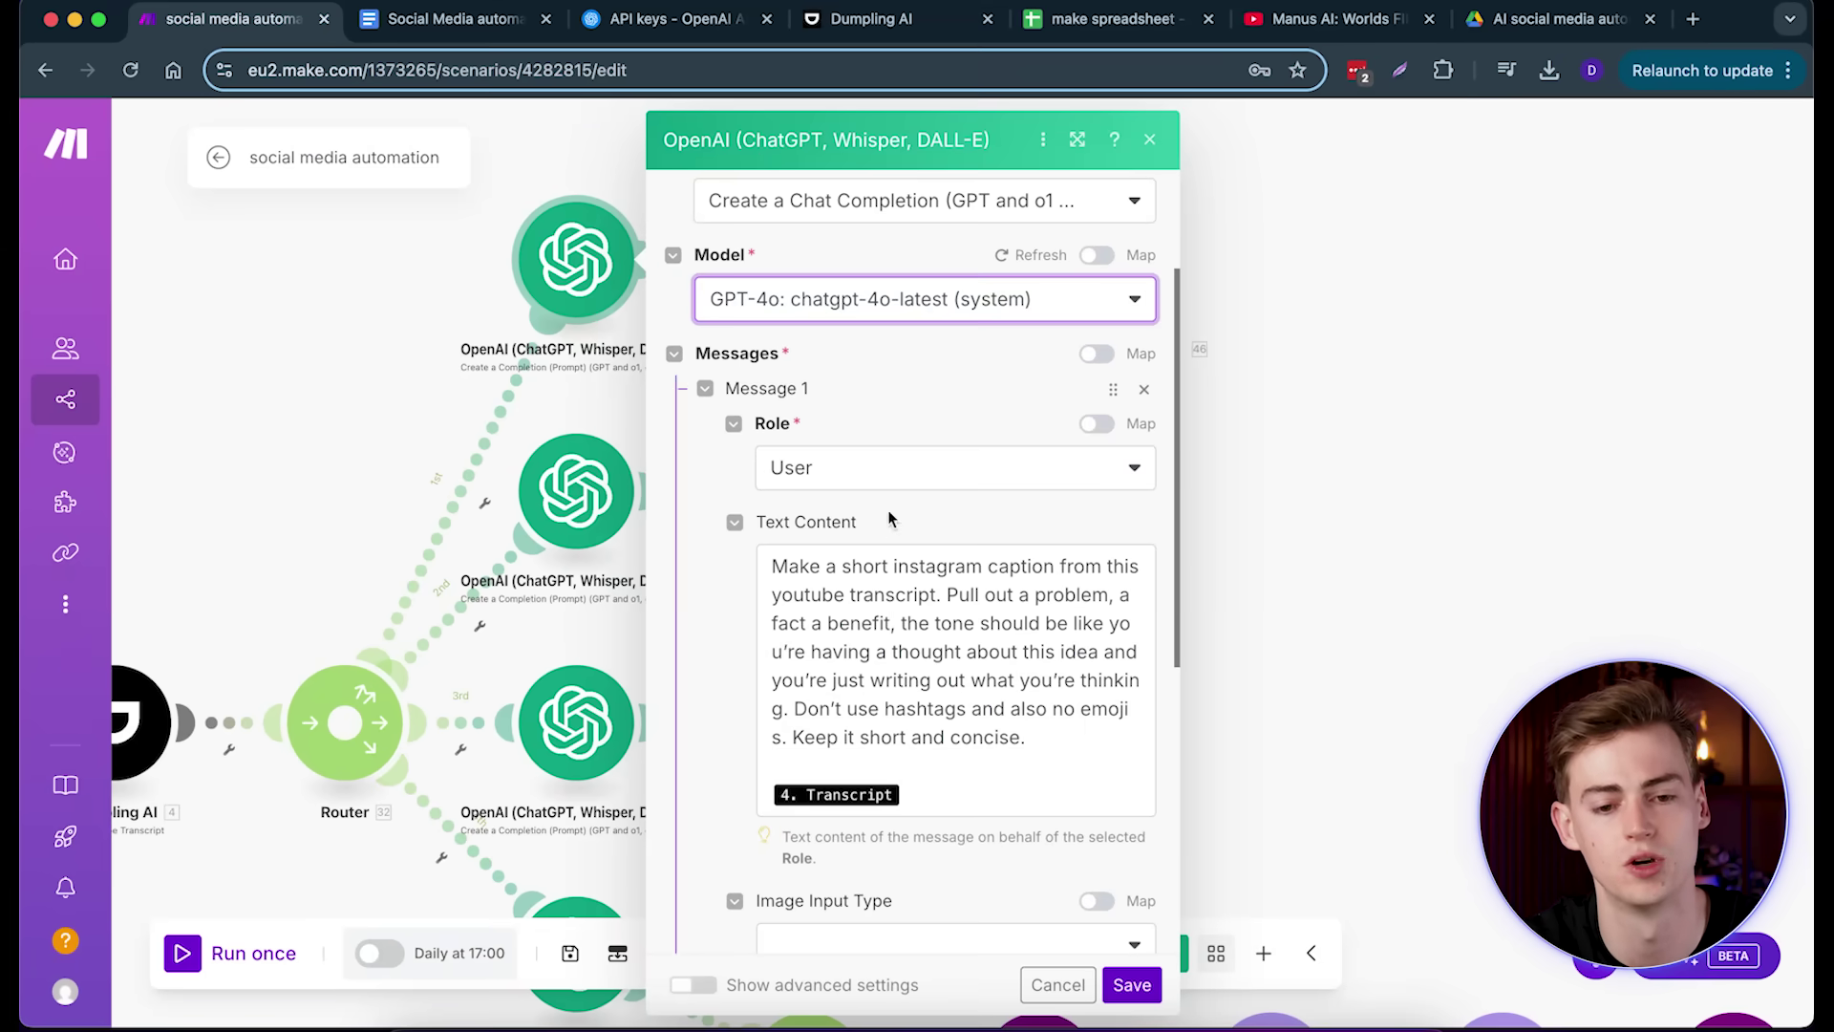
{"action": "scroll", "coordinate": [1057, 312], "scroll_direction": "up", "scroll_amount": 3}
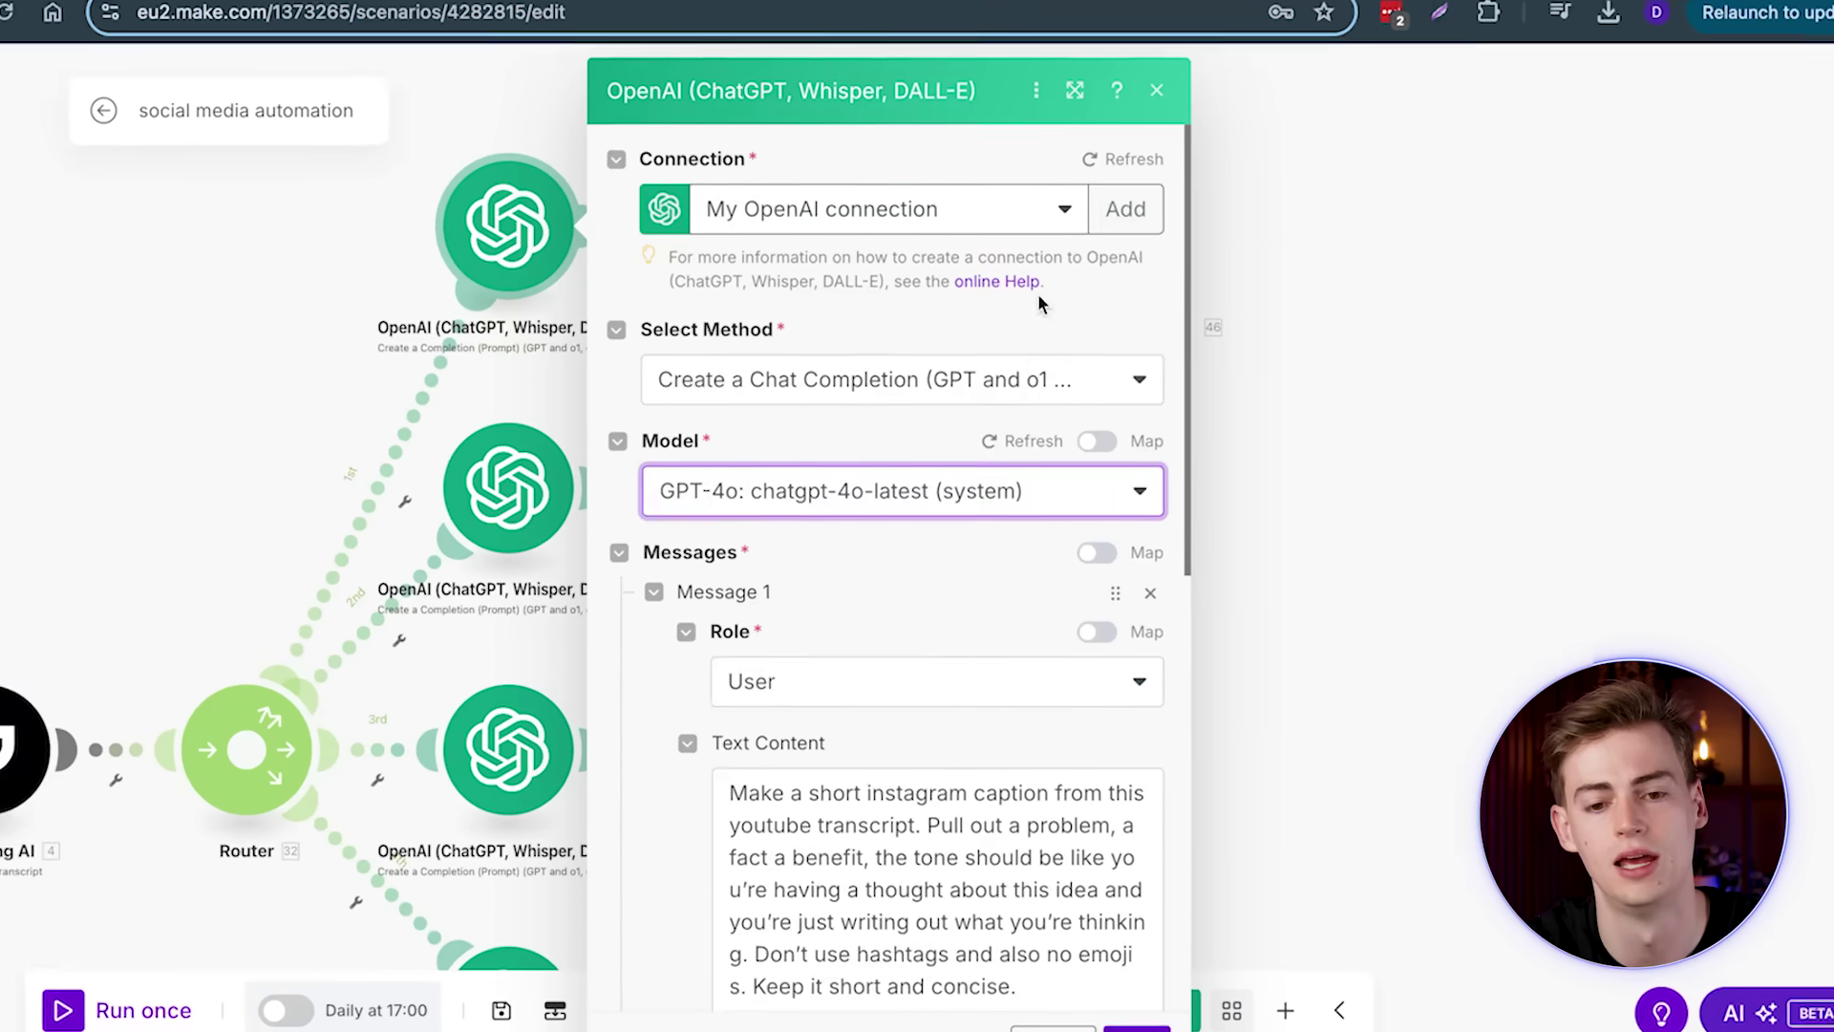
{"action": "left_click", "coordinate": [1126, 204]}
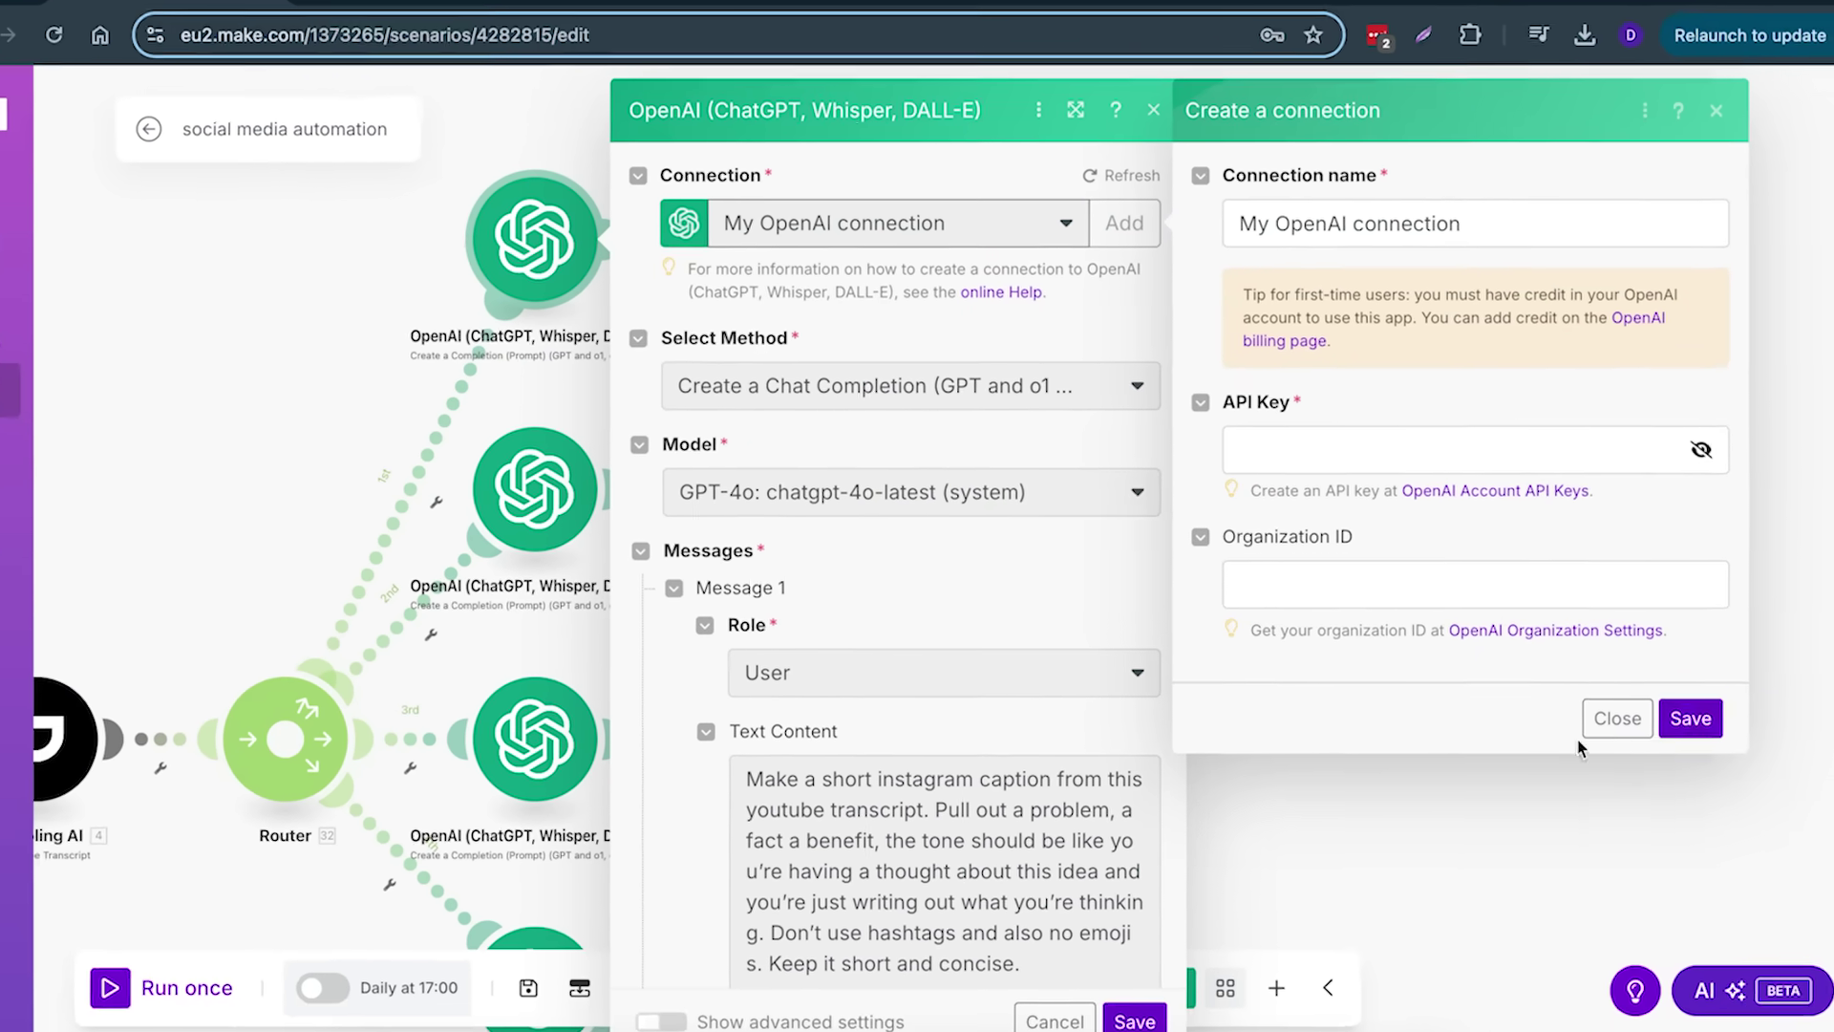
{"action": "left_click", "coordinate": [1732, 736]}
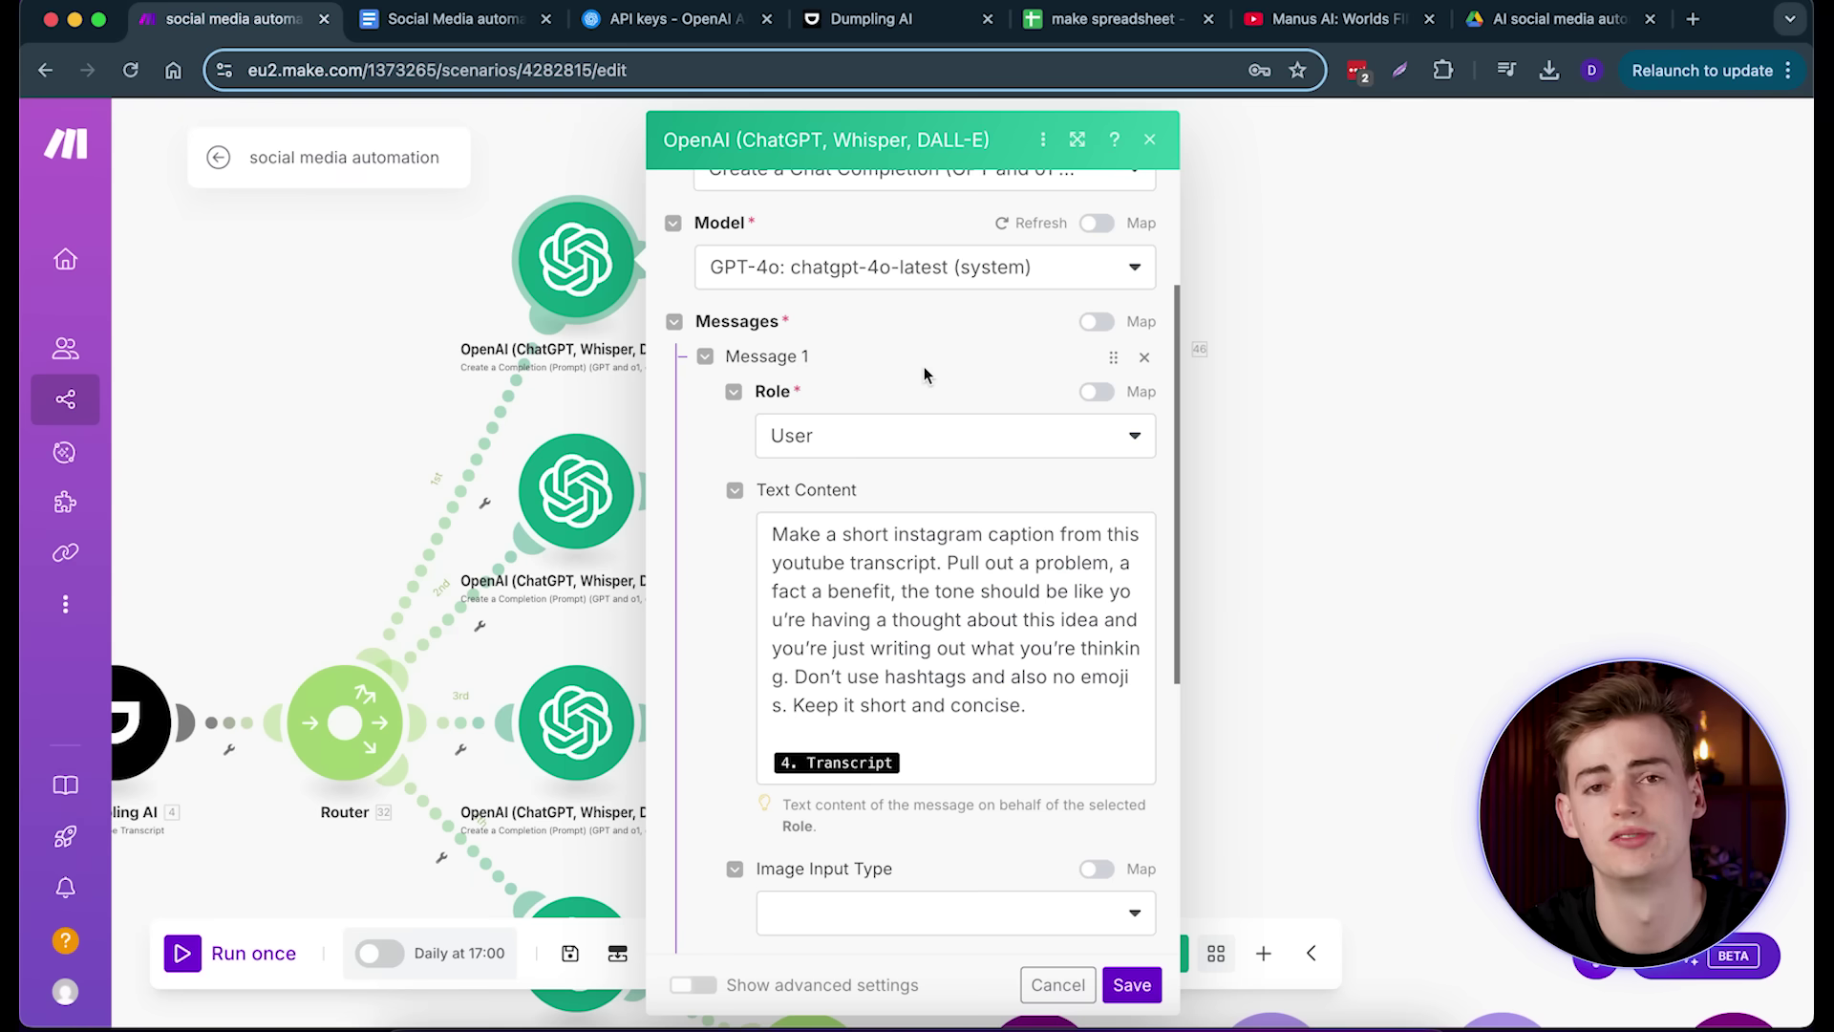
Step: Keep chatgpt-4o-latest as the model and User as the message role, then edit Text Content
{"action": "left_click", "coordinate": [817, 267]}
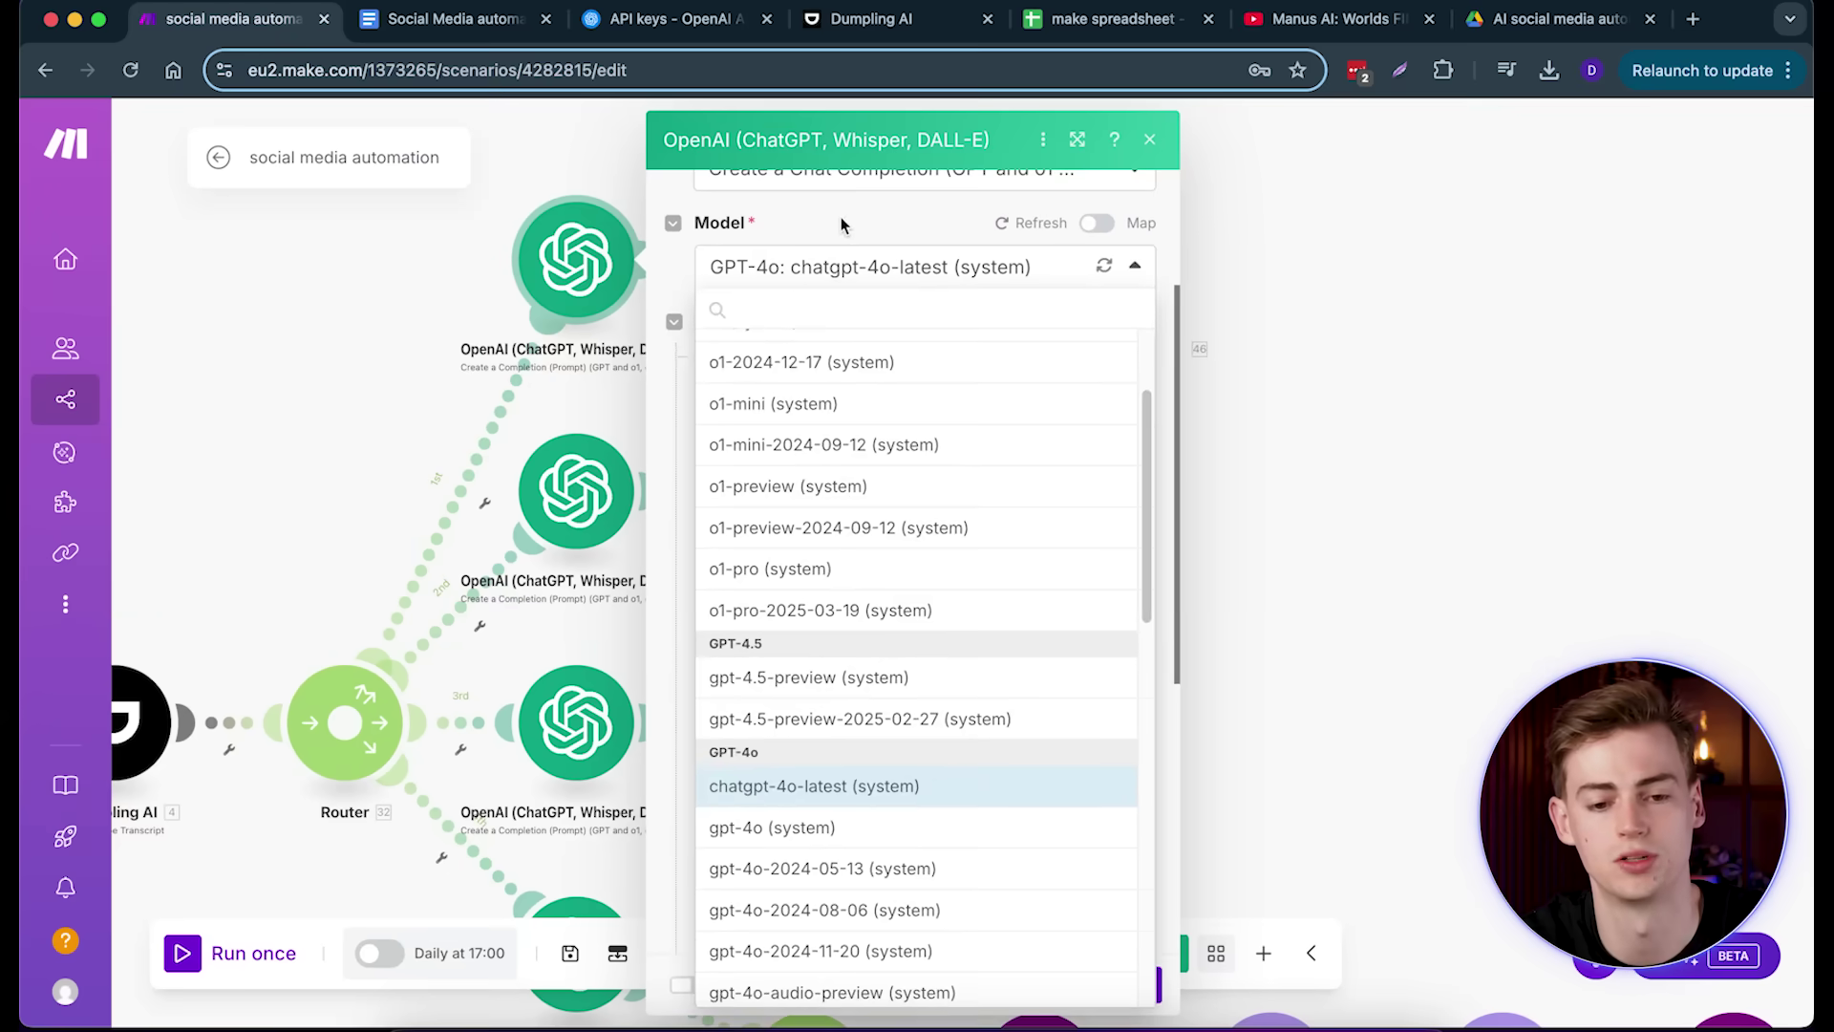
{"action": "left_click", "coordinate": [840, 223]}
{"action": "scroll", "coordinate": [841, 394], "scroll_direction": "down", "scroll_amount": 2}
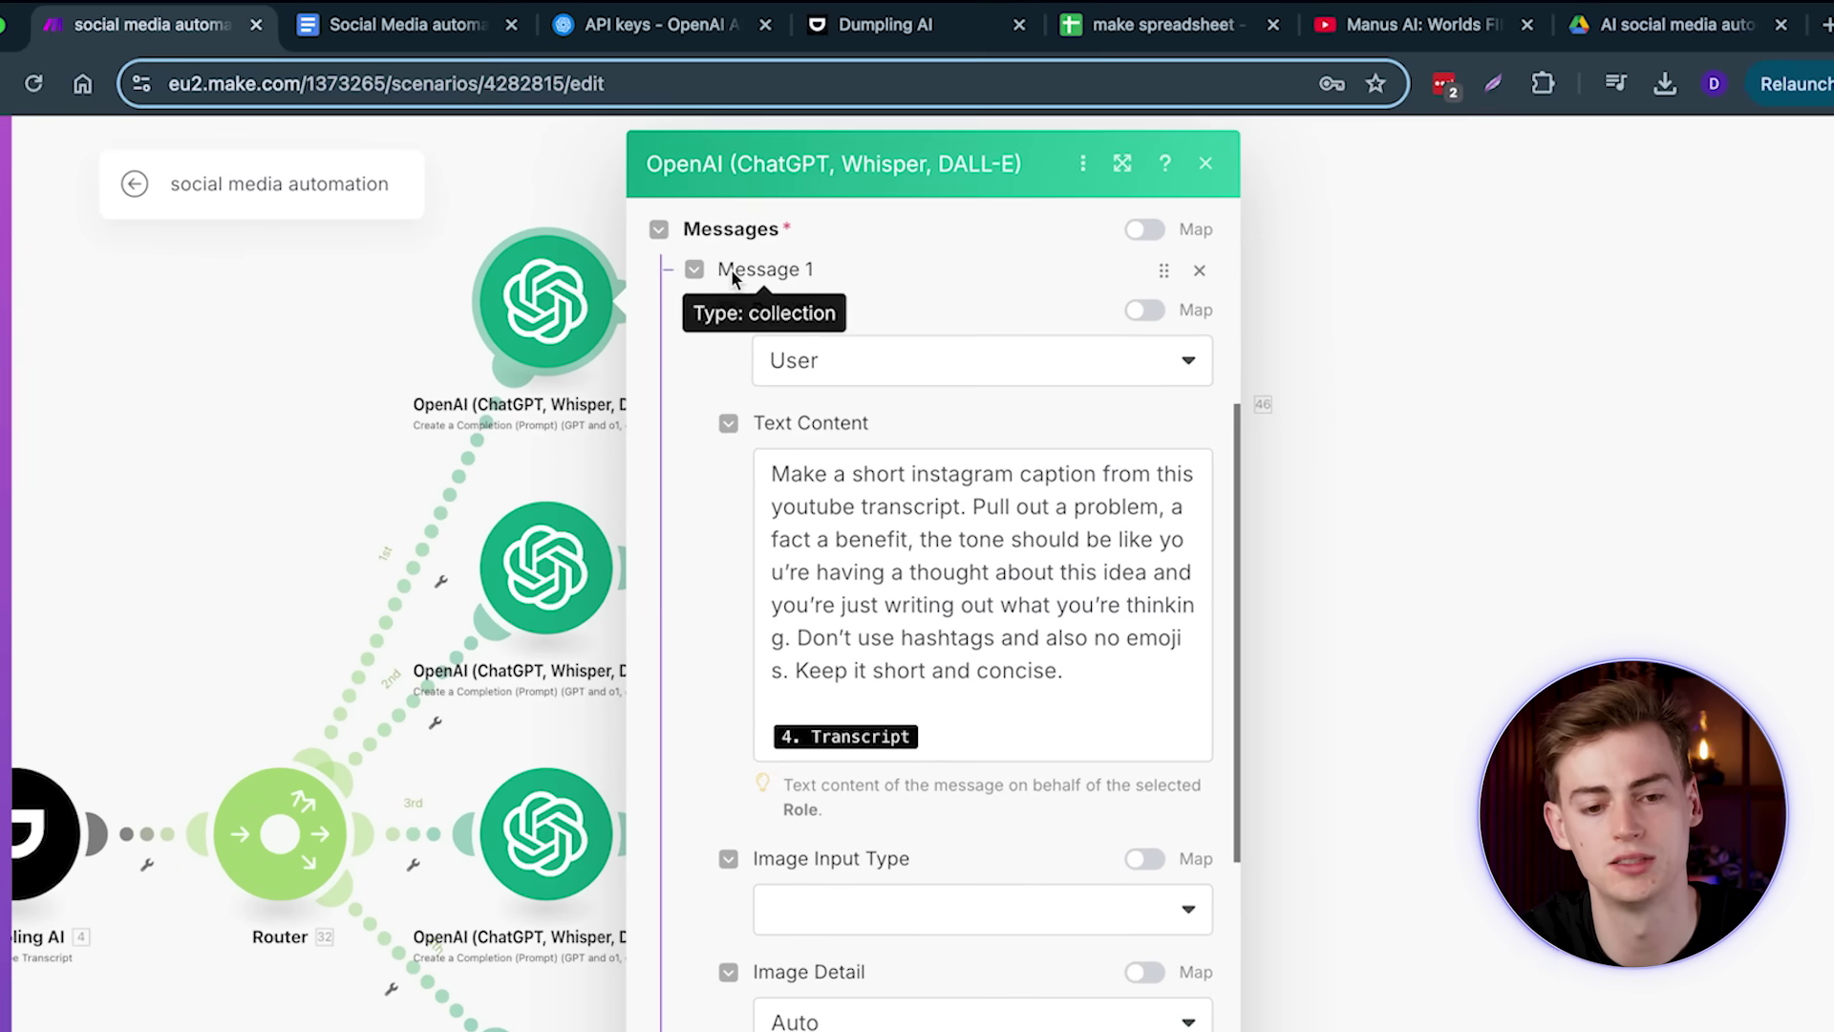
{"action": "left_click", "coordinate": [853, 366]}
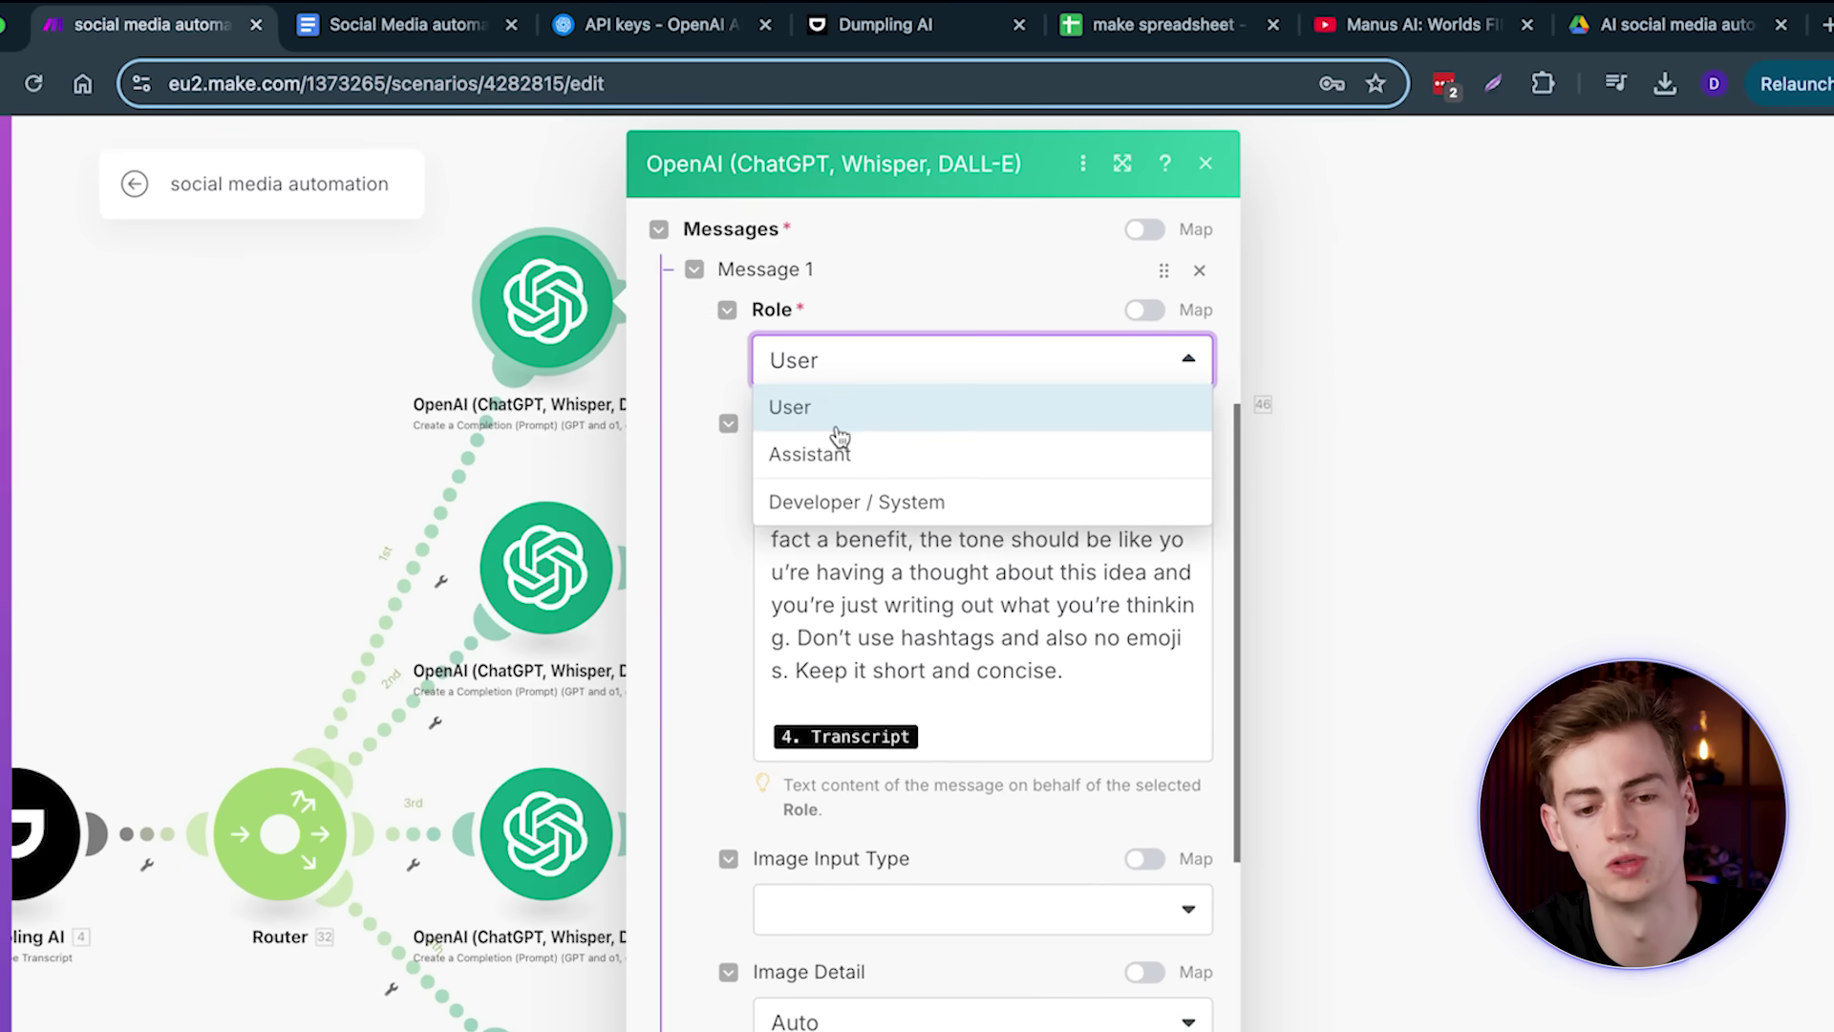
{"action": "left_click", "coordinate": [840, 409]}
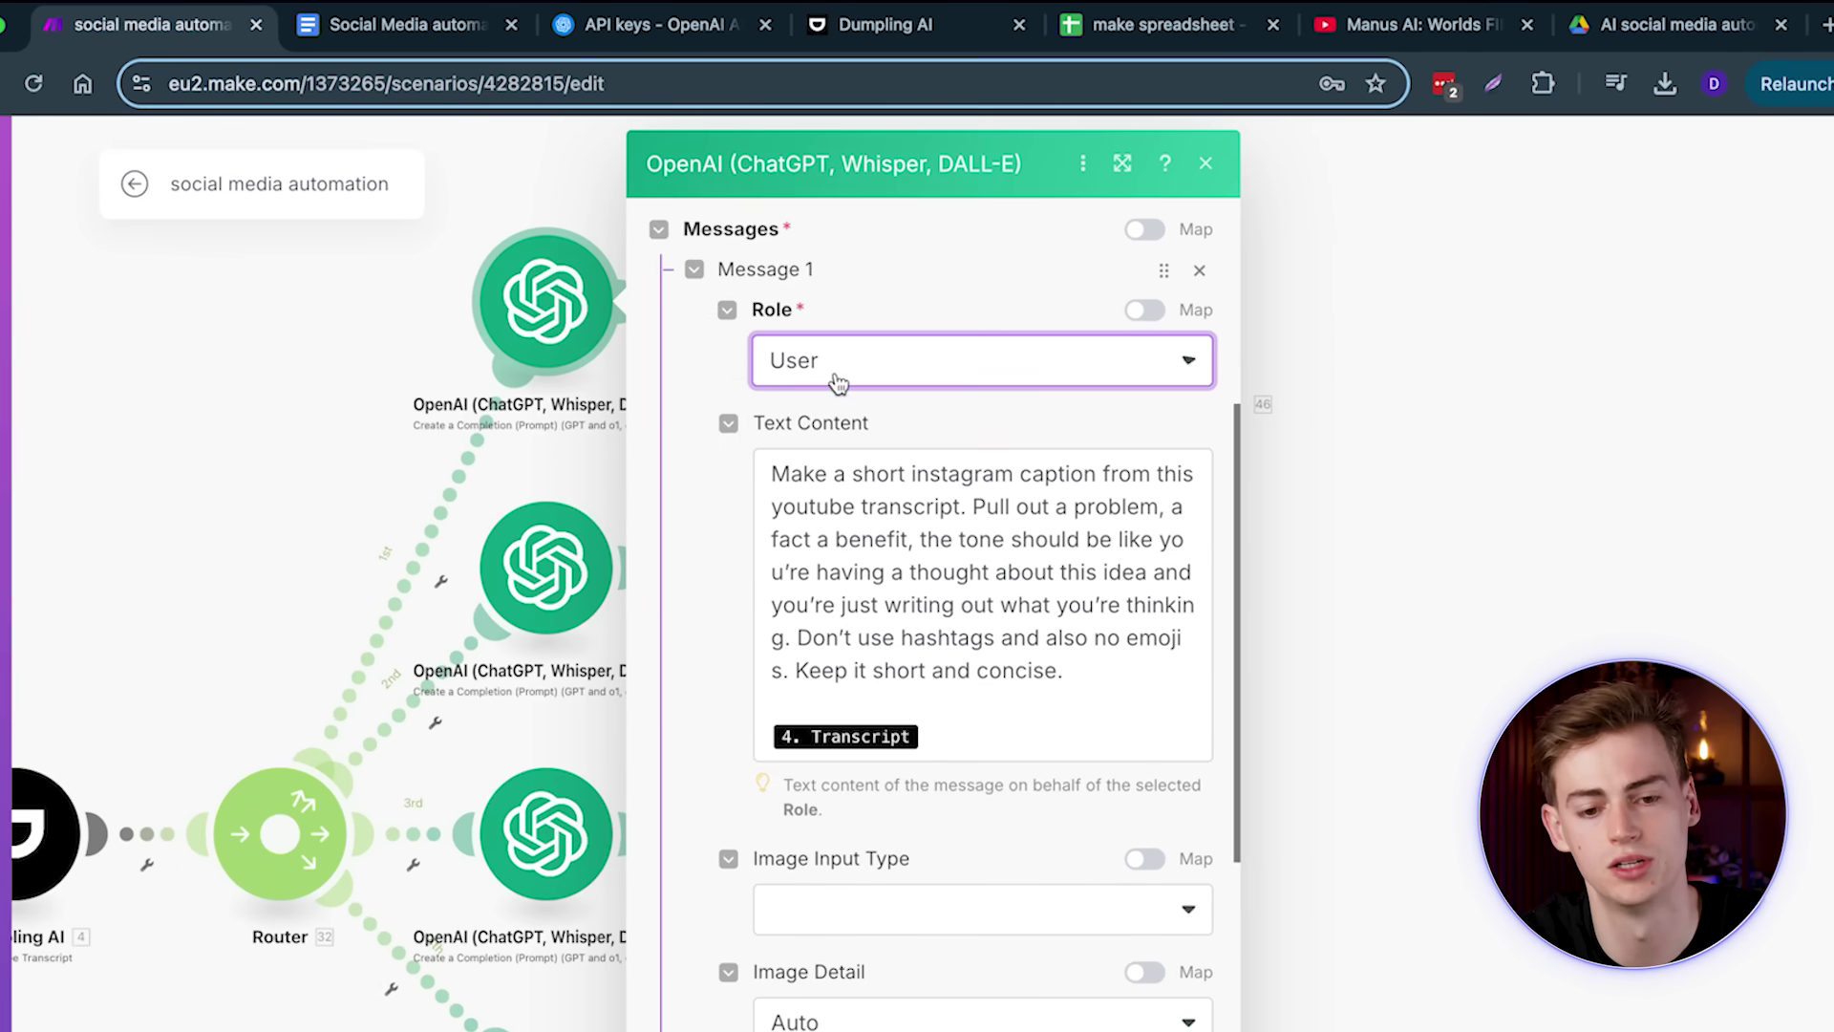
{"action": "left_click", "coordinate": [898, 511]}
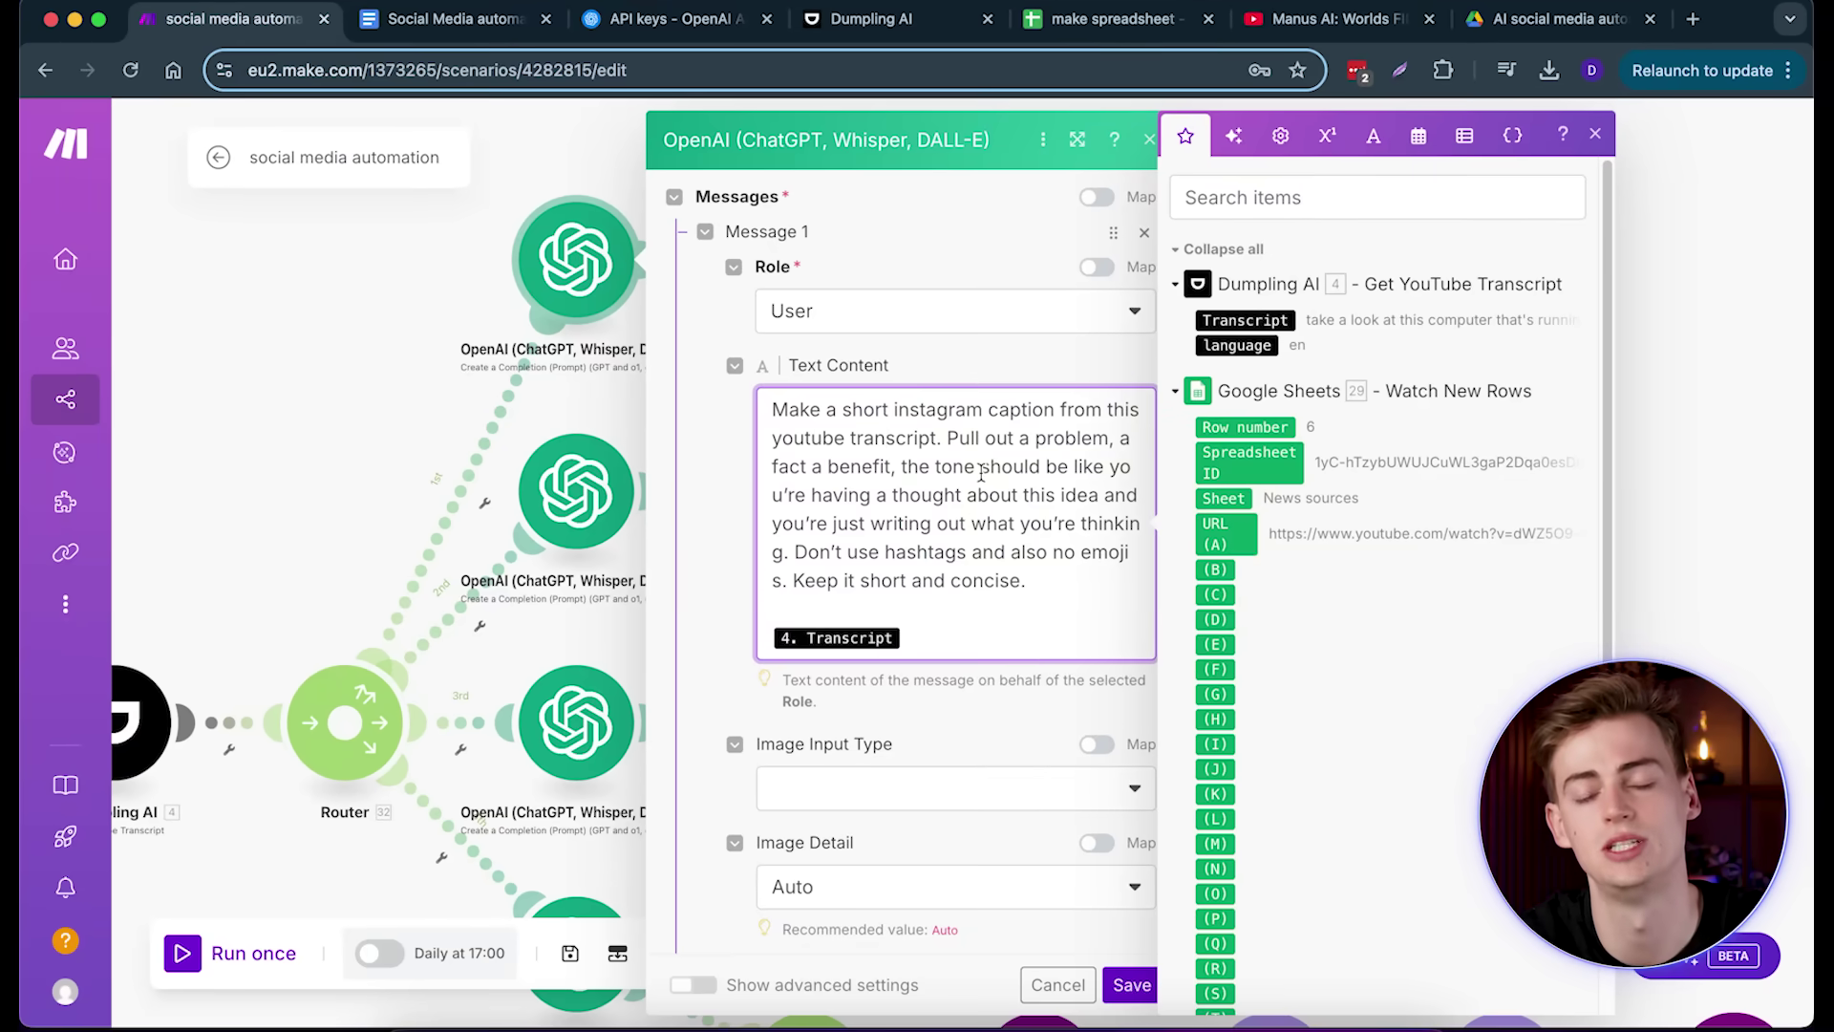
Step: Tick the OpenAI login and API key items under Step 5 in the checklist
{"action": "left_click", "coordinate": [449, 19]}
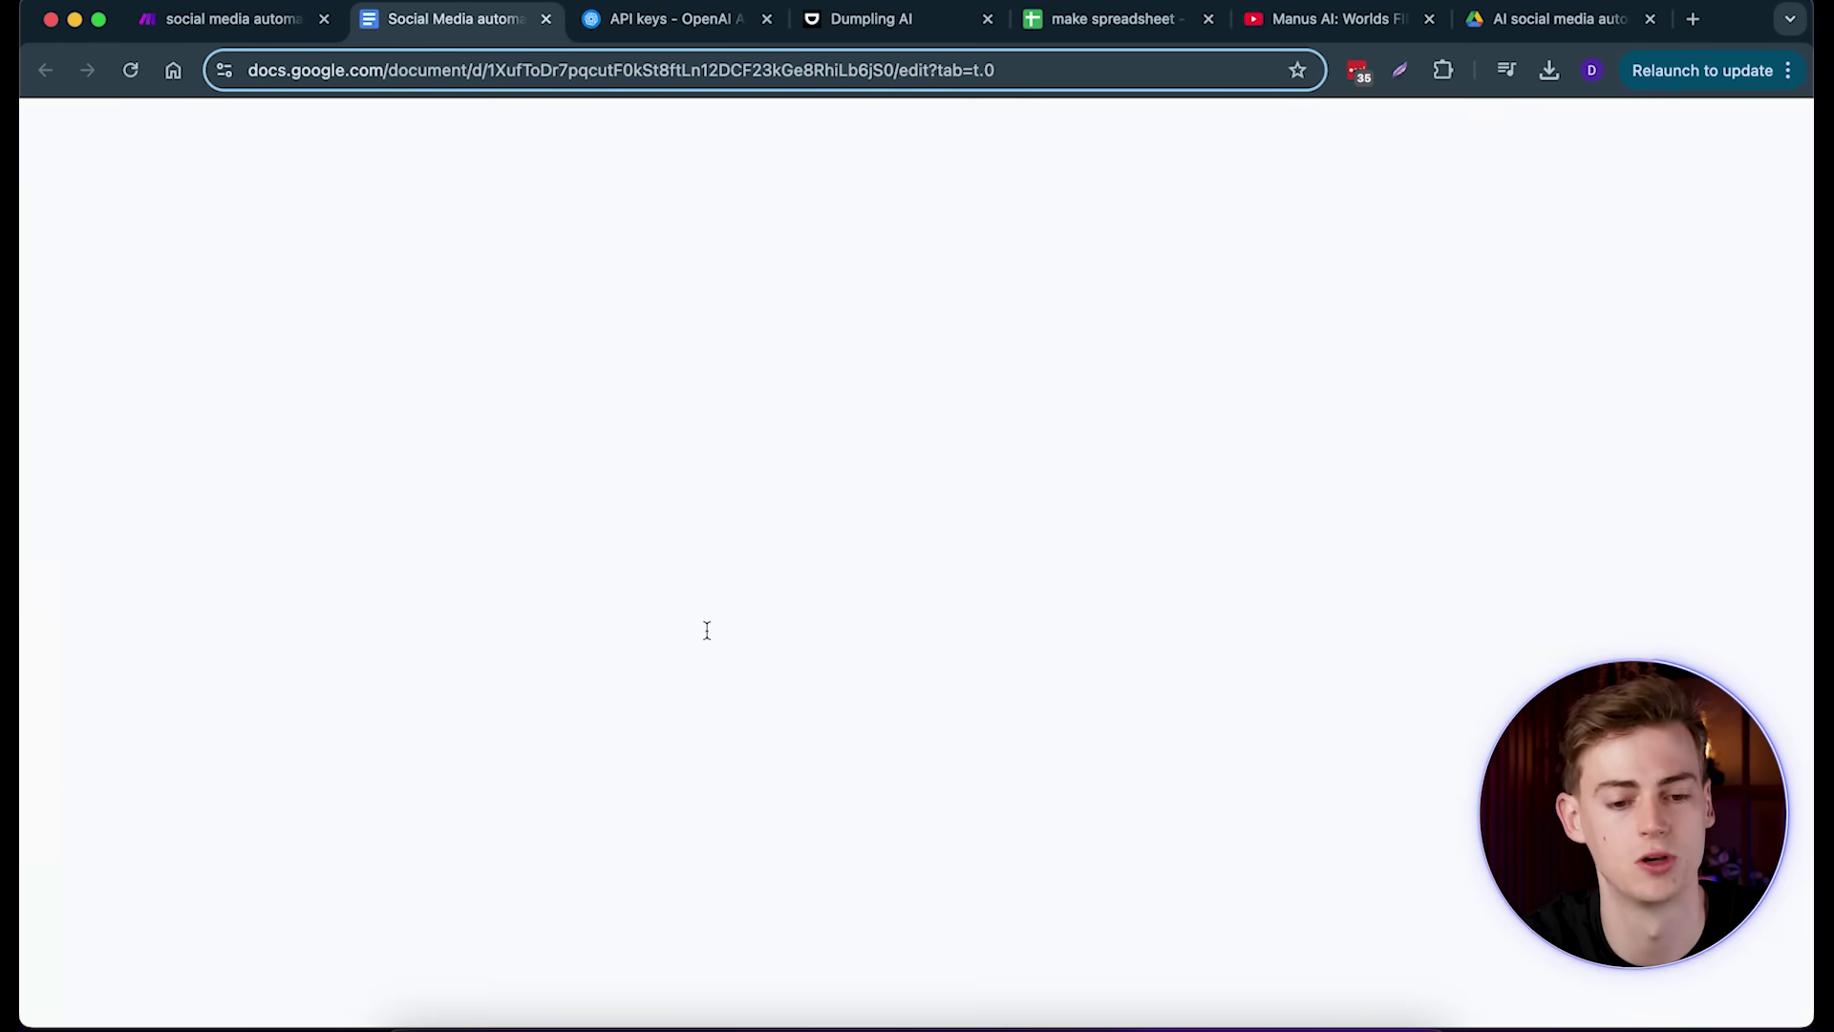
{"action": "left_click", "coordinate": [363, 419]}
{"action": "left_click", "coordinate": [363, 456]}
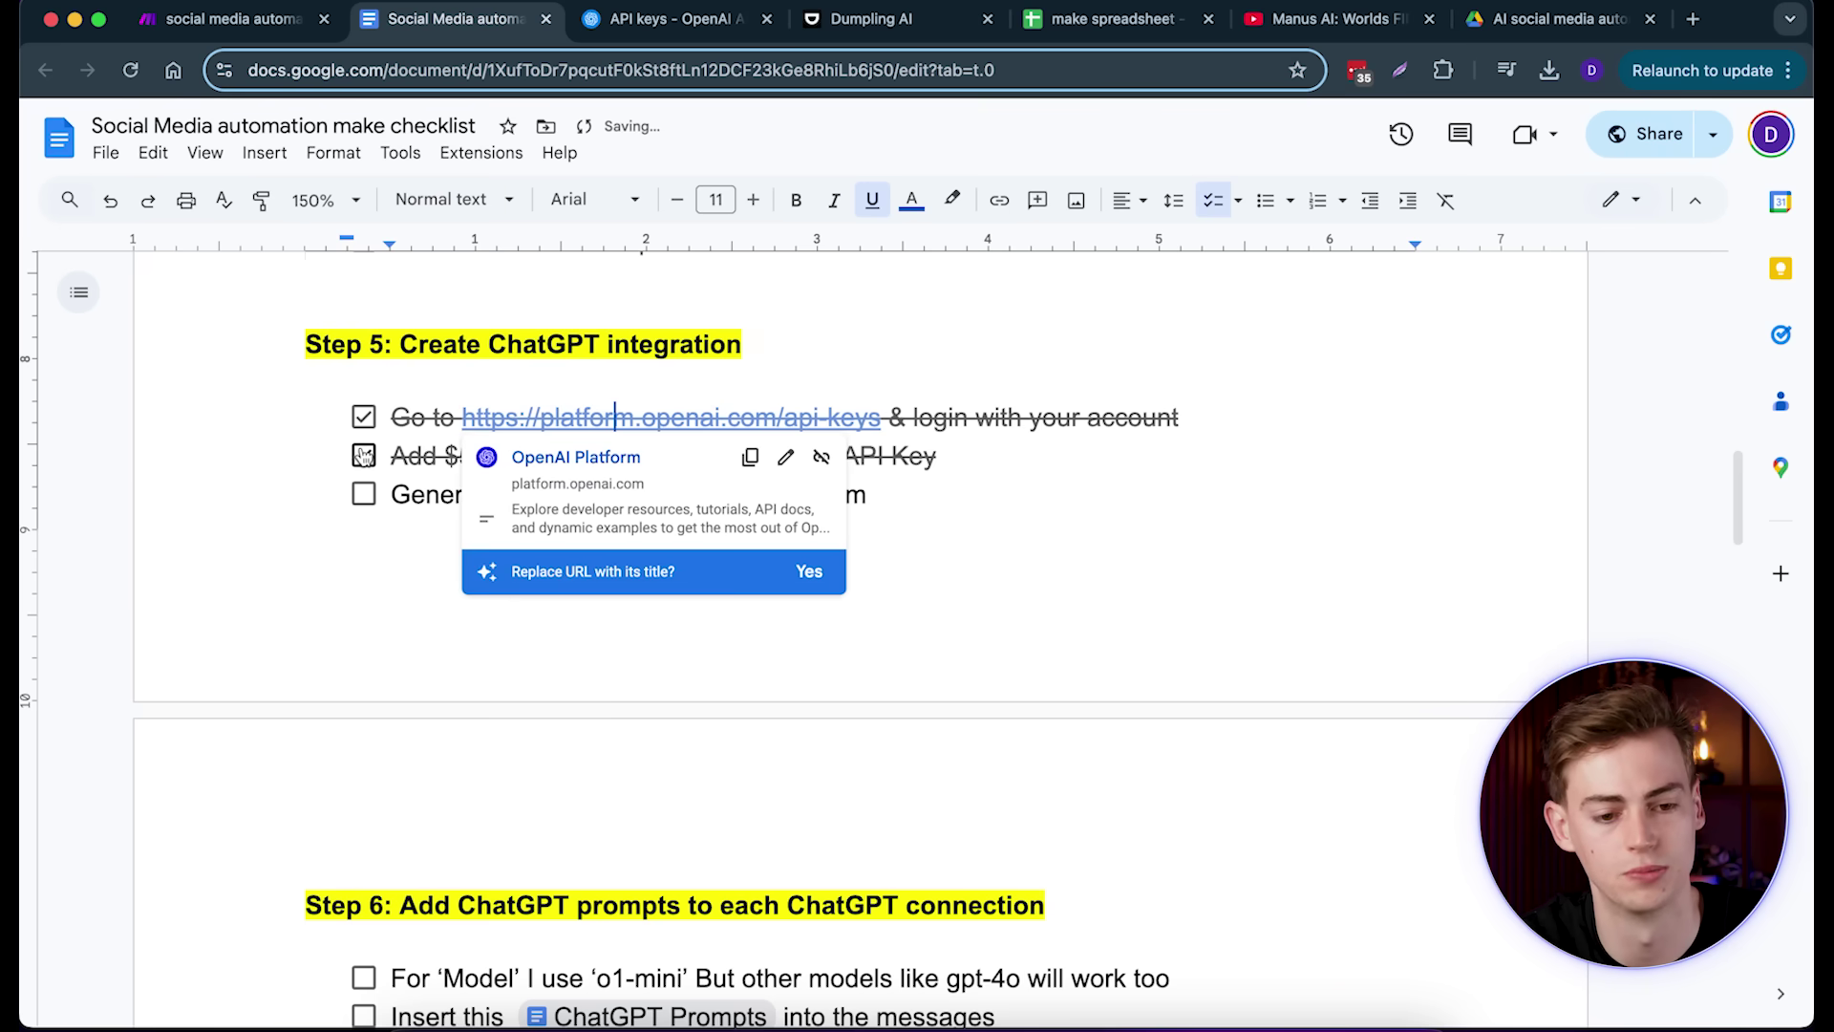
Step: Open the 'ChatGPT Prompts social media' doc from Step 6 and select the Instagram caption prompt
{"action": "scroll", "coordinate": [524, 617], "scroll_direction": "down", "scroll_amount": 5}
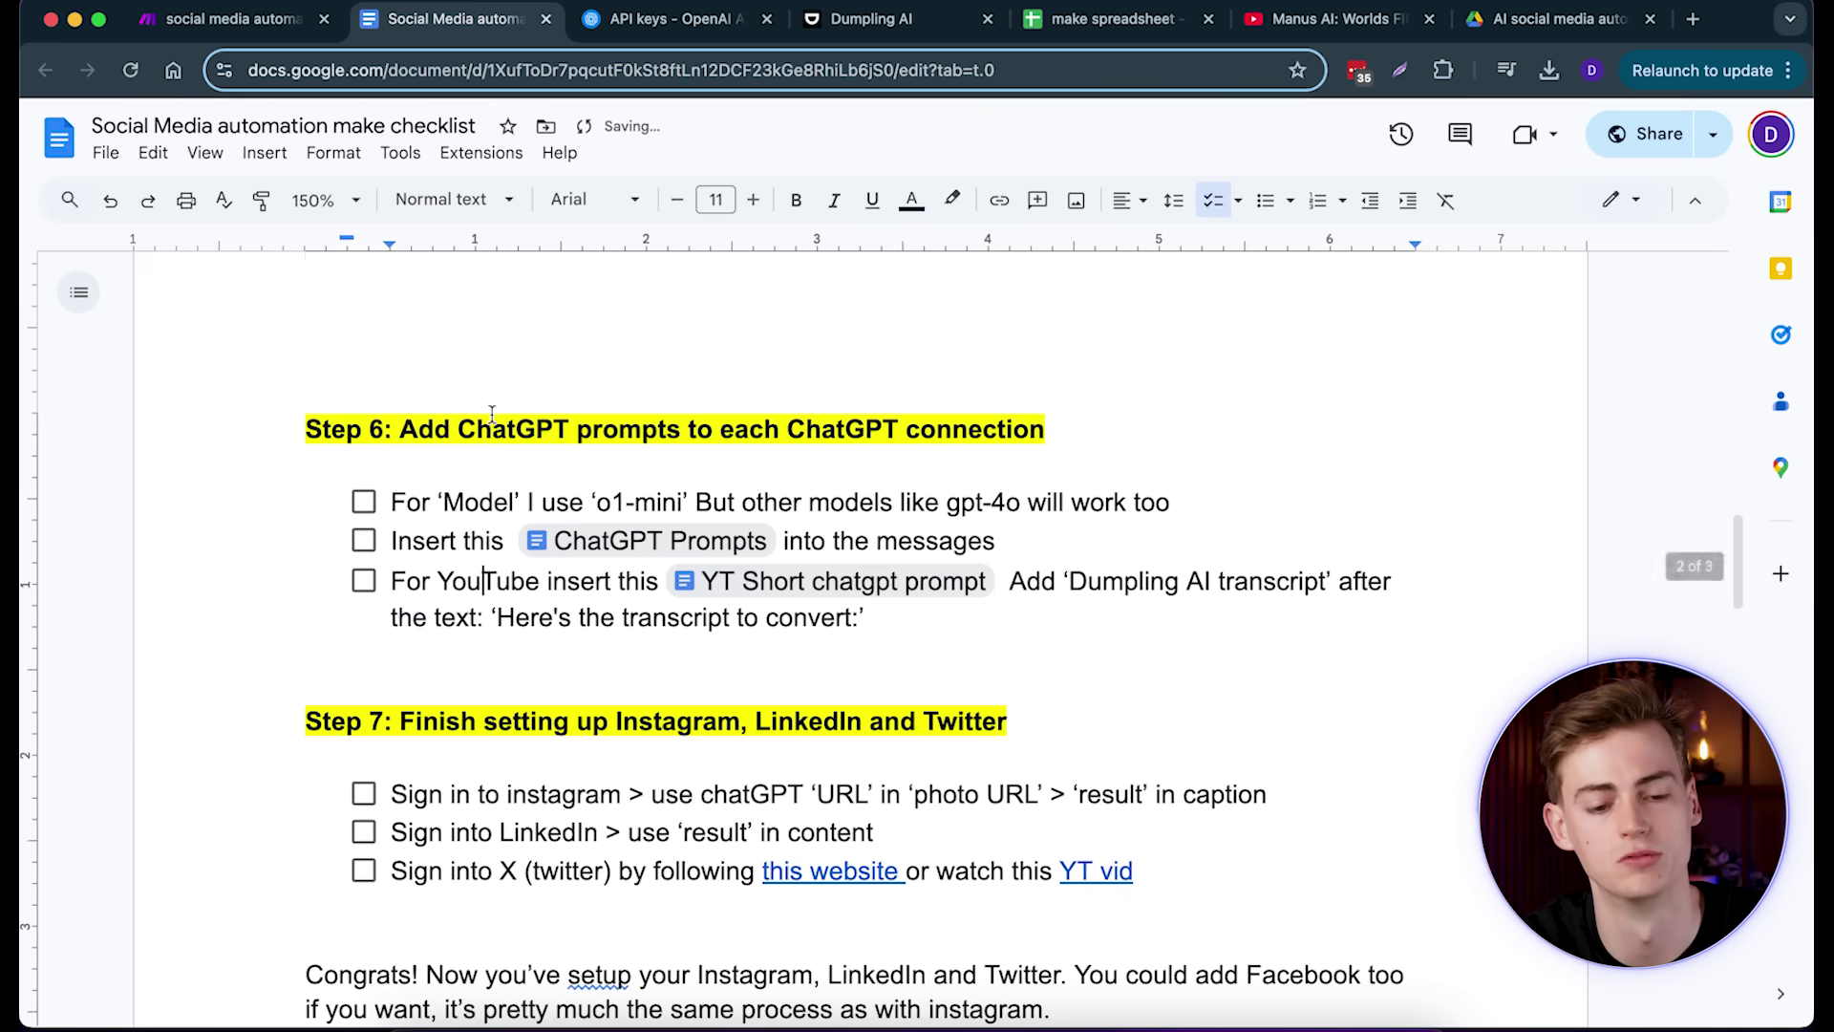
{"action": "mouse_move", "coordinate": [659, 541]}
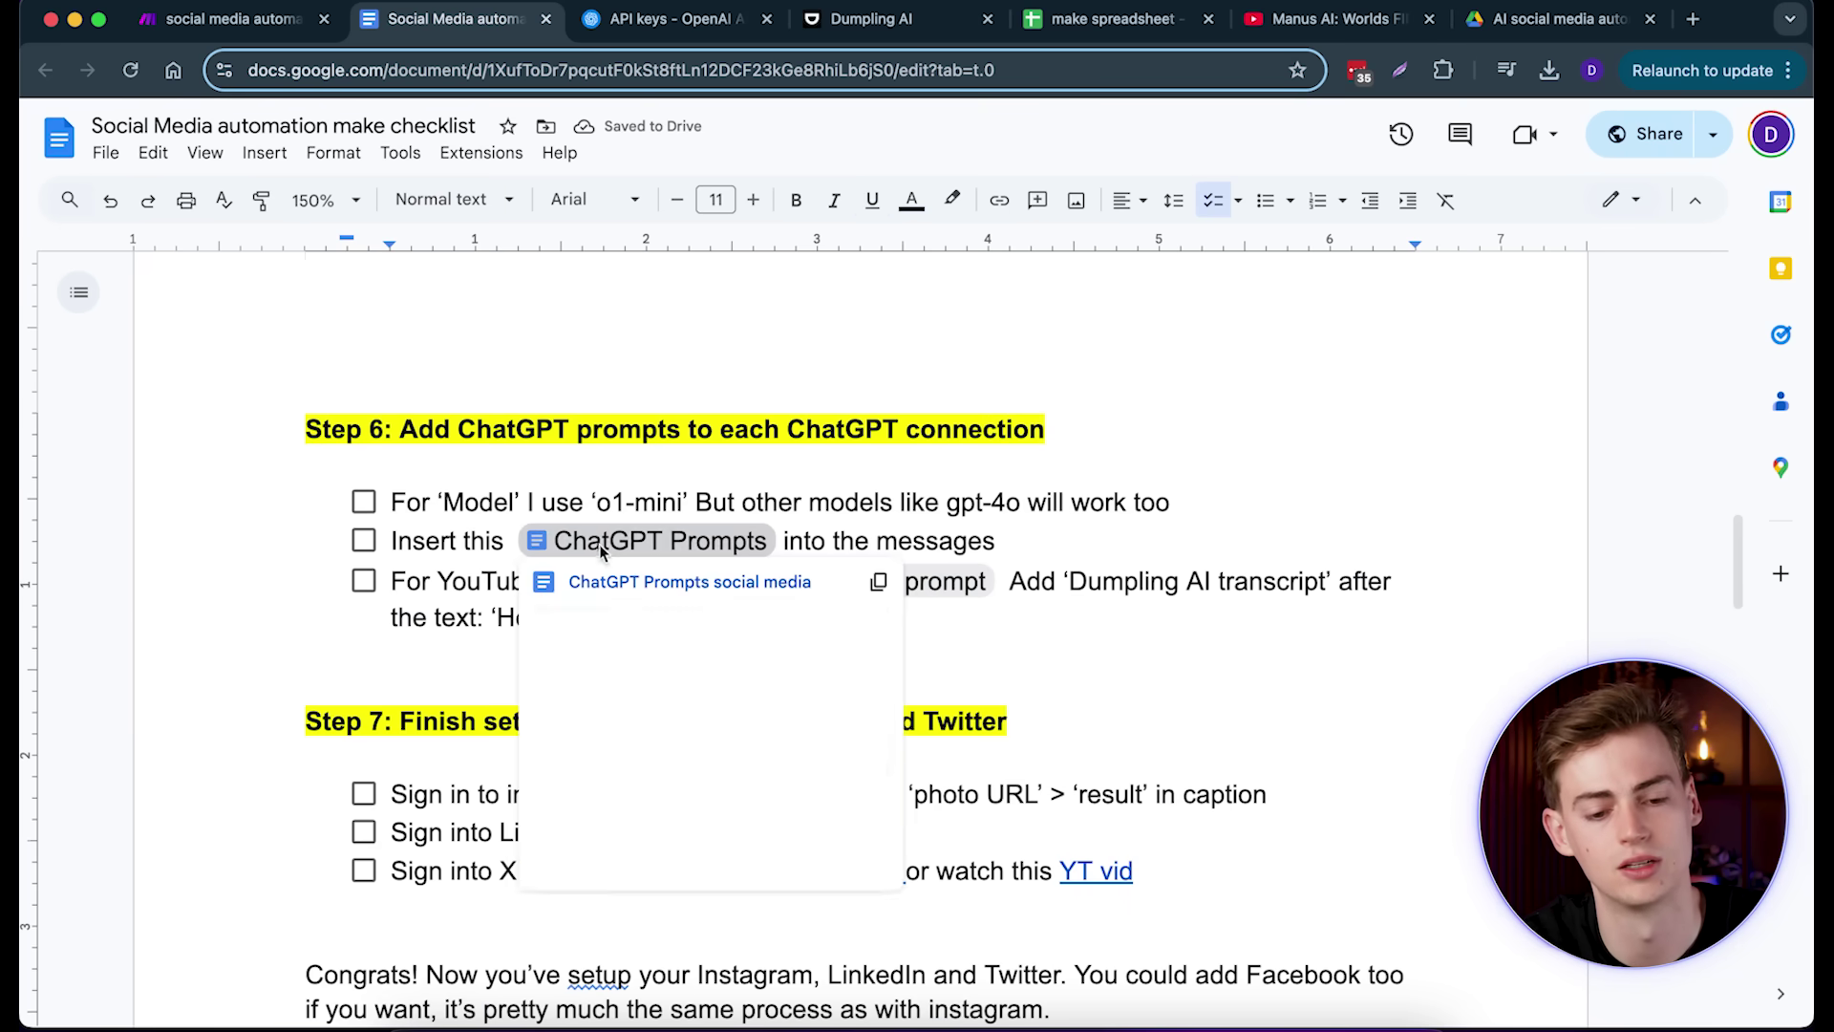
{"action": "left_click", "coordinate": [638, 598]}
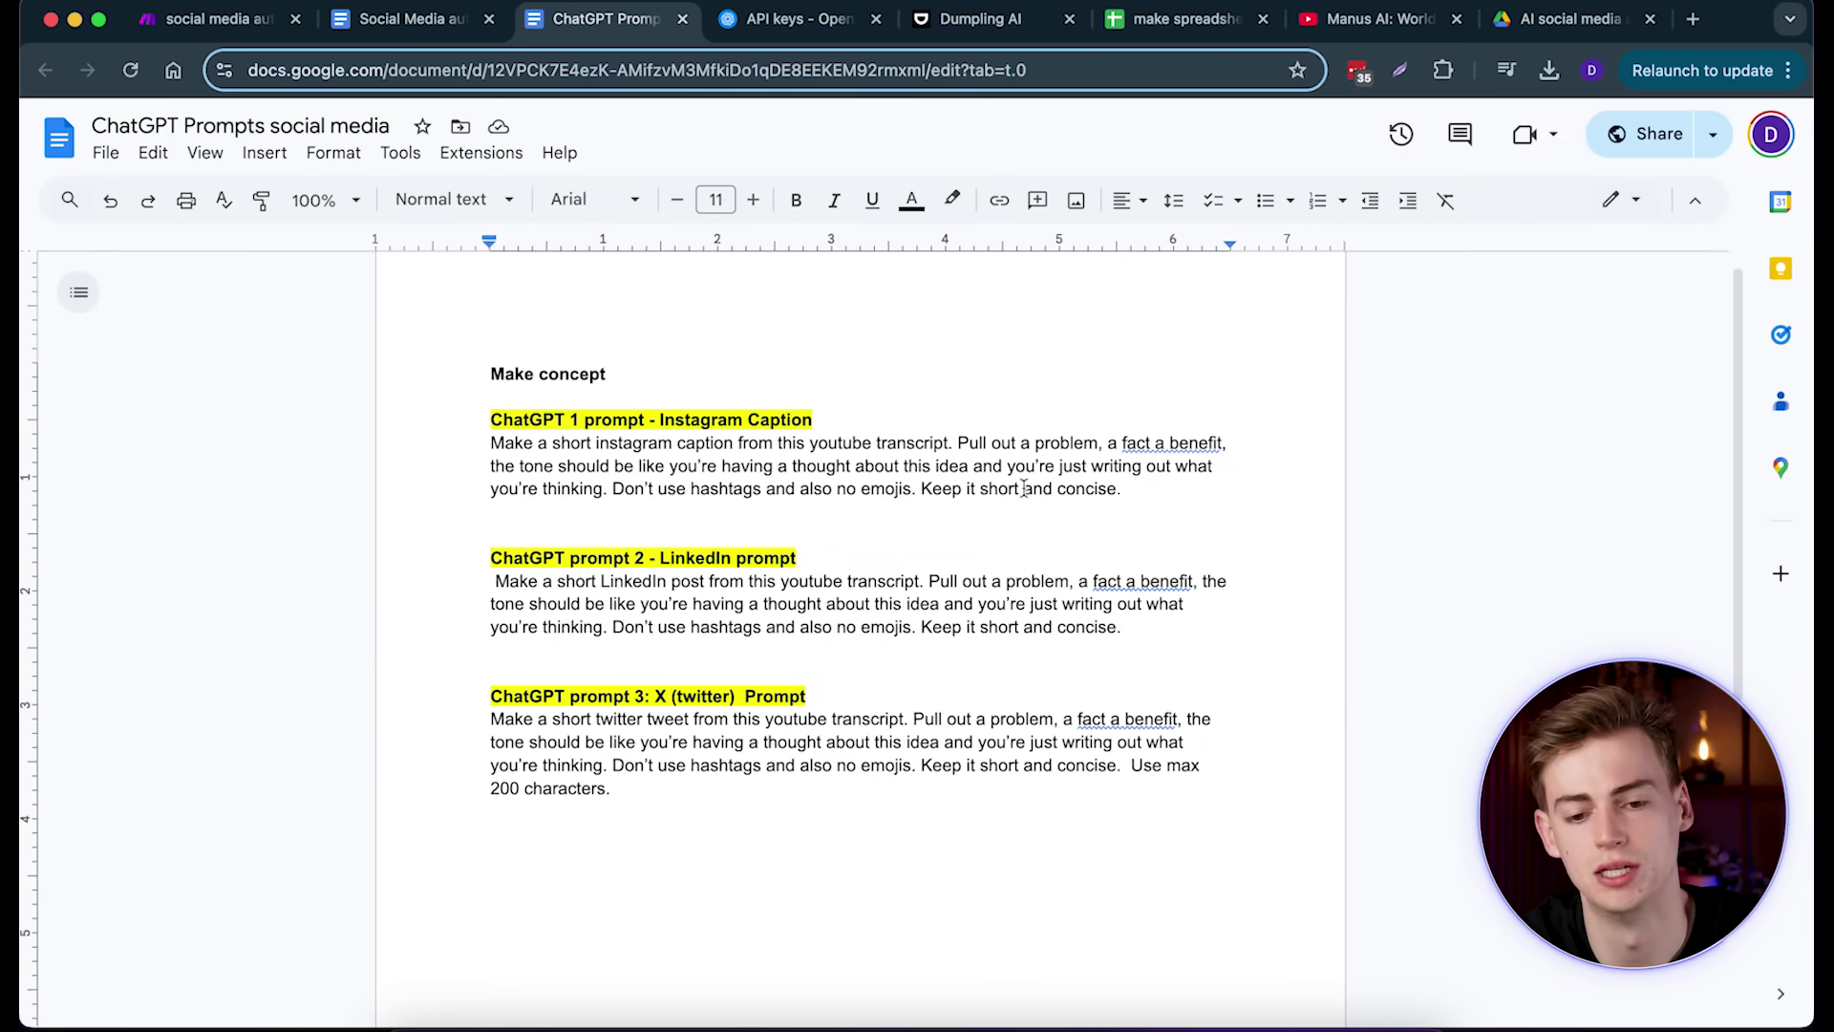
{"action": "left_click_drag", "start_coordinate": [1152, 495], "coordinate": [441, 441]}
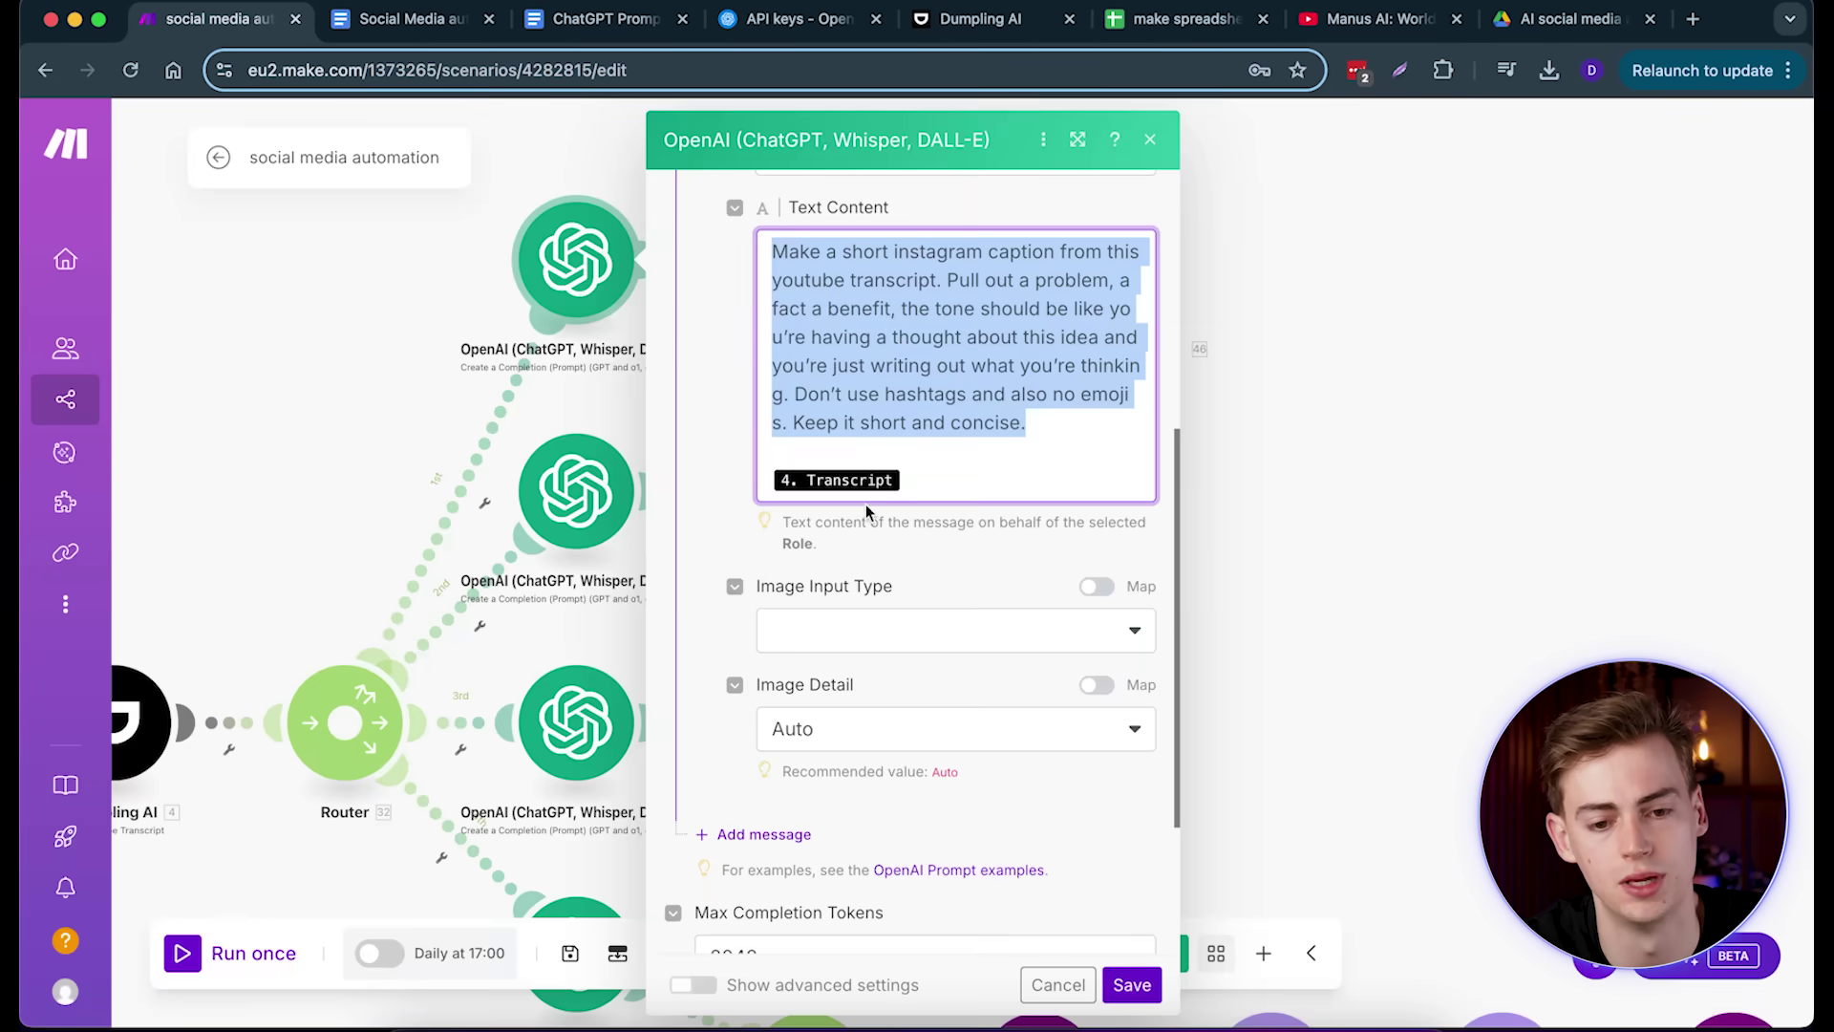
Step: Review the caption prompt and its mapped 4. Transcript in Text Content, then close the module
{"action": "left_click", "coordinate": [1009, 443]}
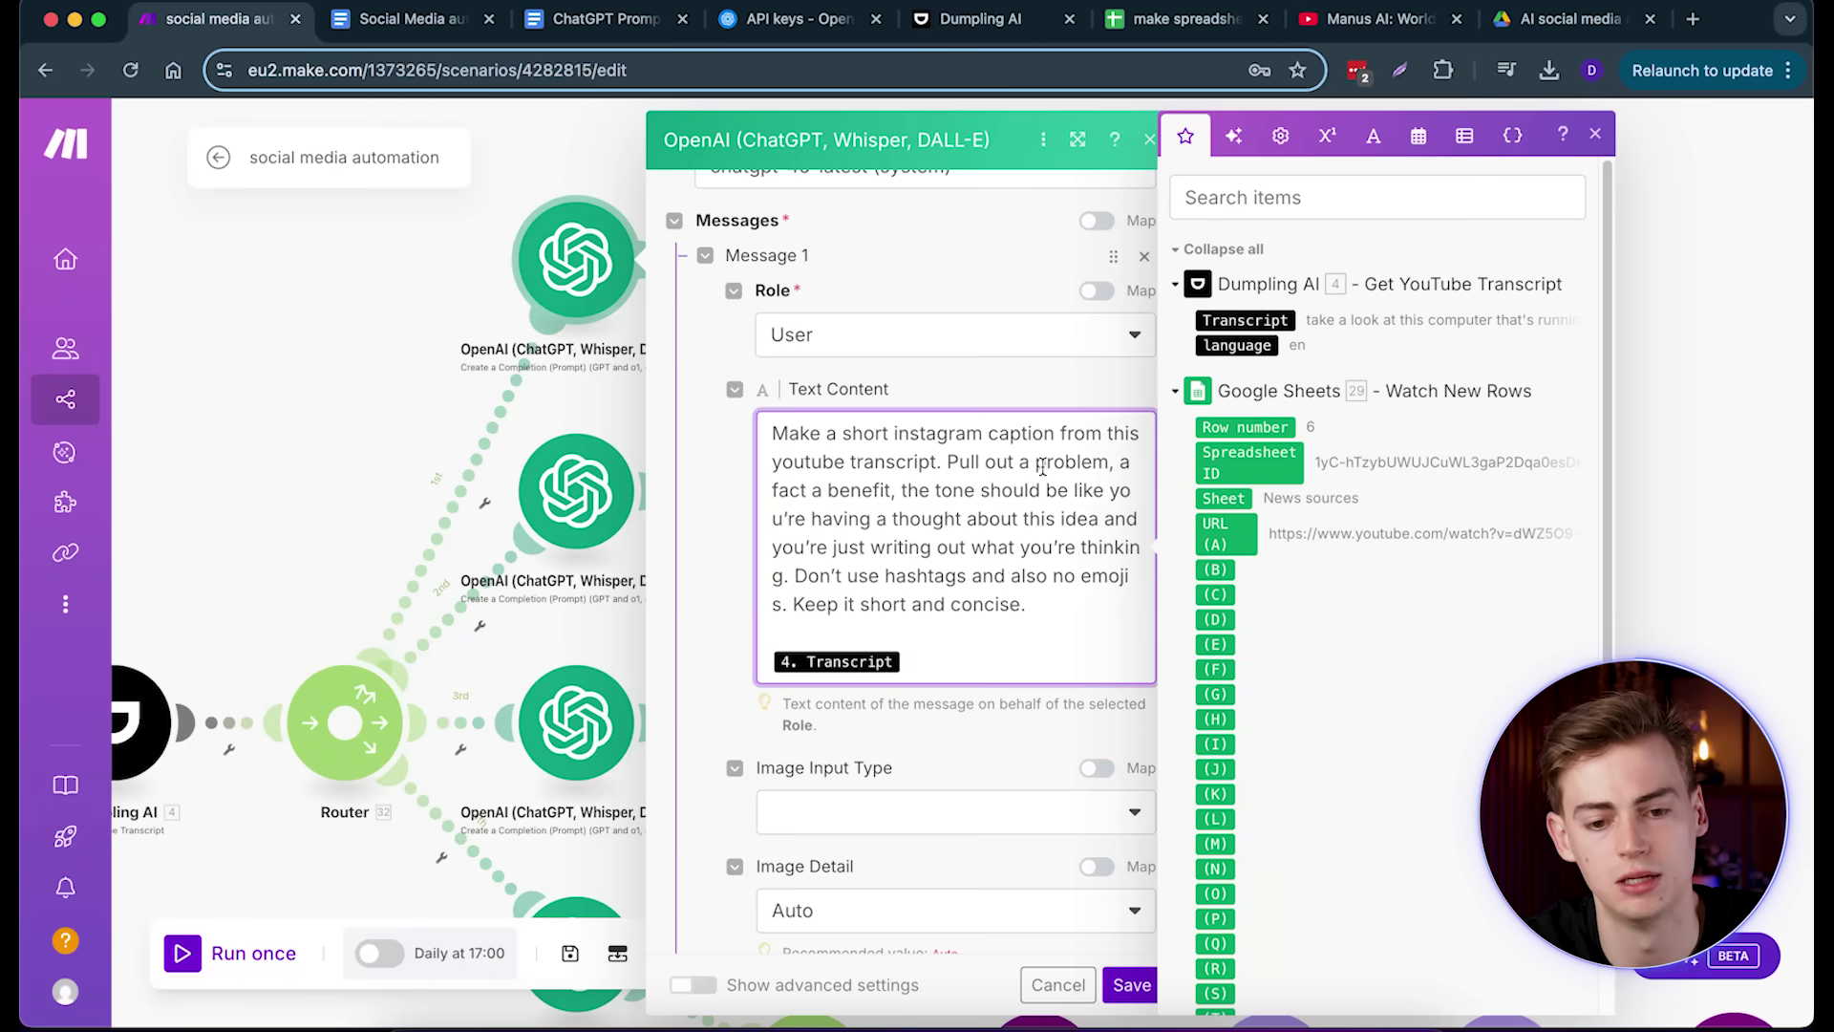
{"action": "left_click_drag", "start_coordinate": [1054, 609], "coordinate": [707, 428]}
{"action": "left_click", "coordinate": [892, 640]}
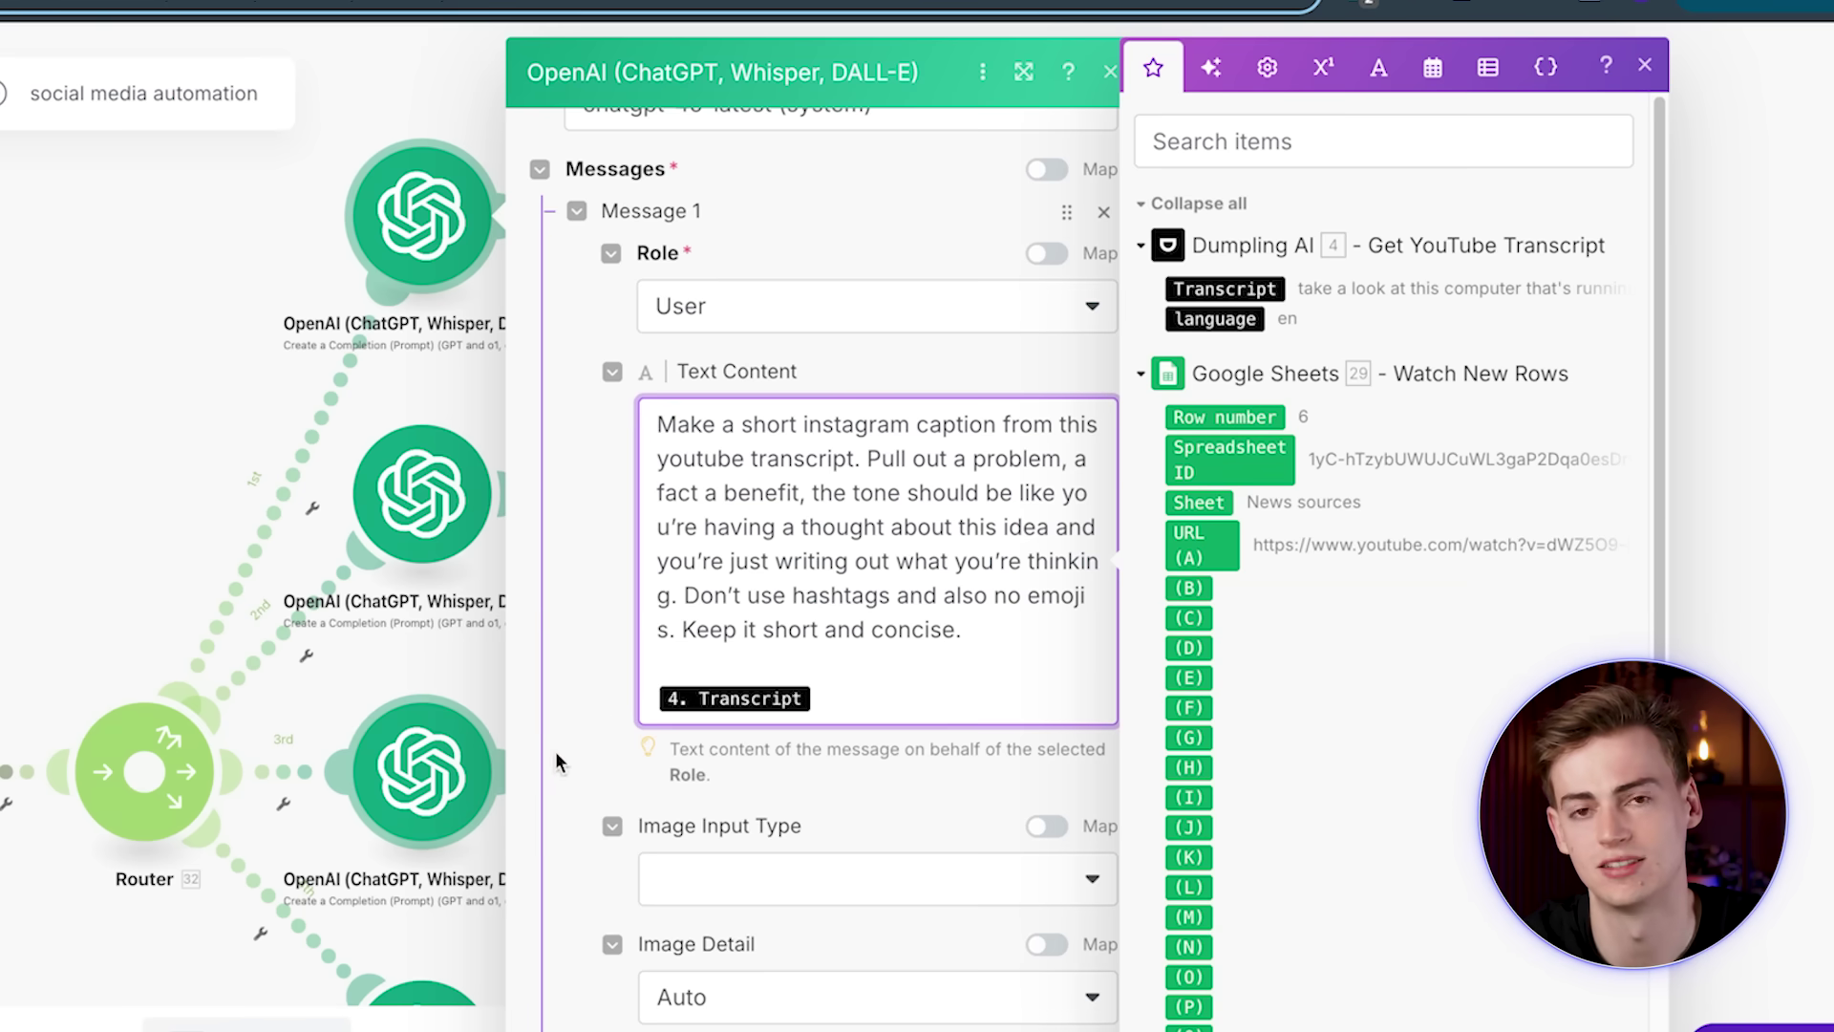
{"action": "left_click_drag", "start_coordinate": [924, 492], "coordinate": [680, 406]}
{"action": "left_click", "coordinate": [786, 536]}
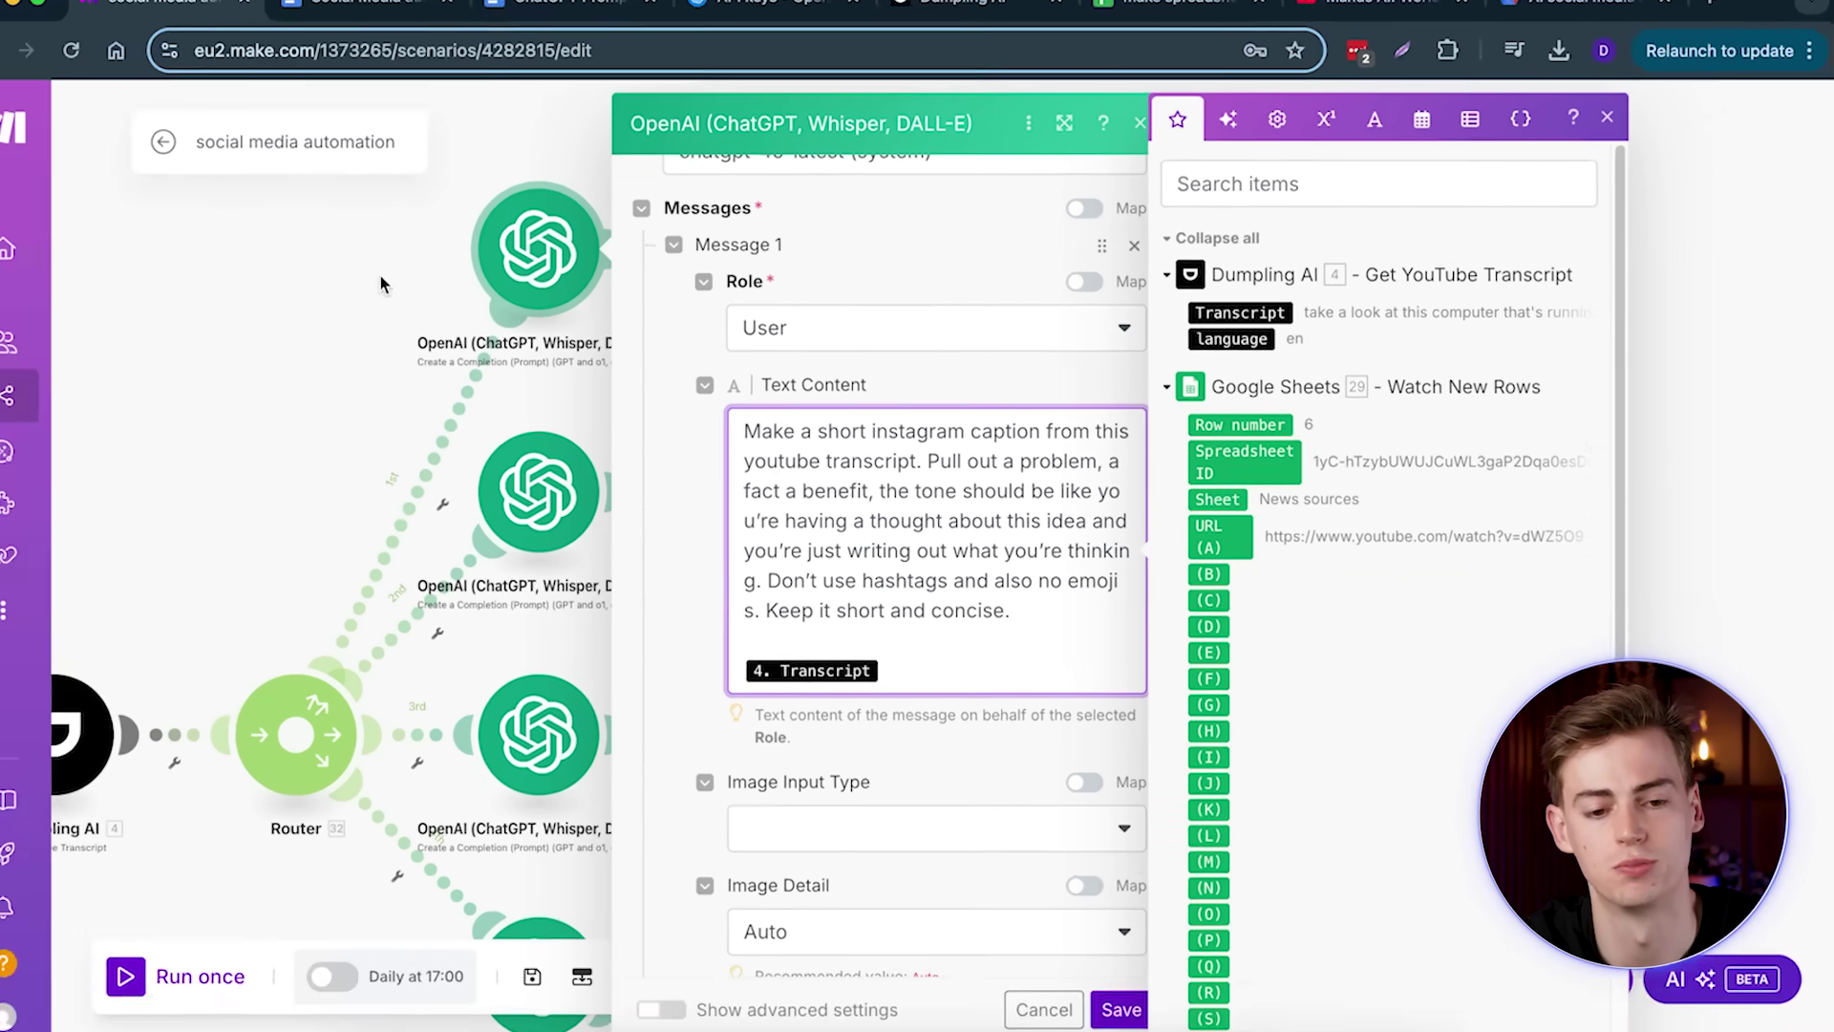
{"action": "left_click", "coordinate": [253, 256]}
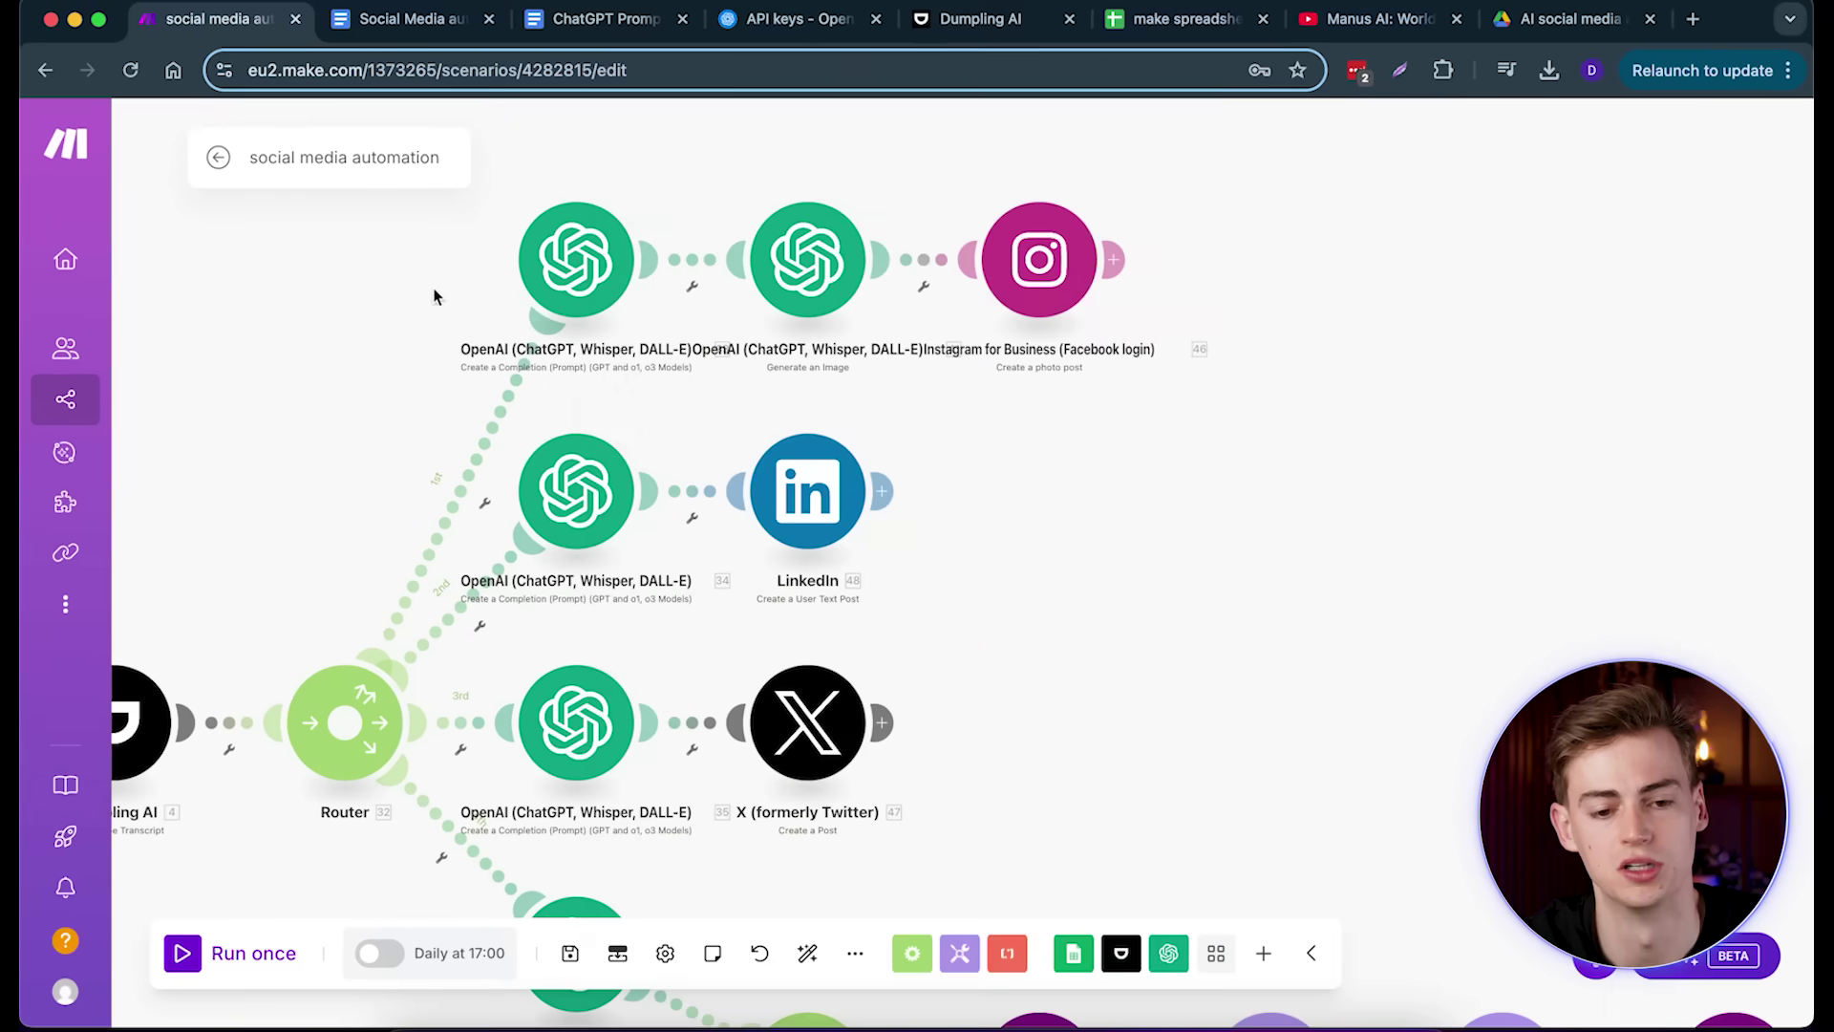
Step: Copy the LinkedIn prompt into the LinkedIn OpenAI module's Text Content with Transcript mapped
{"action": "left_click", "coordinate": [590, 511]}
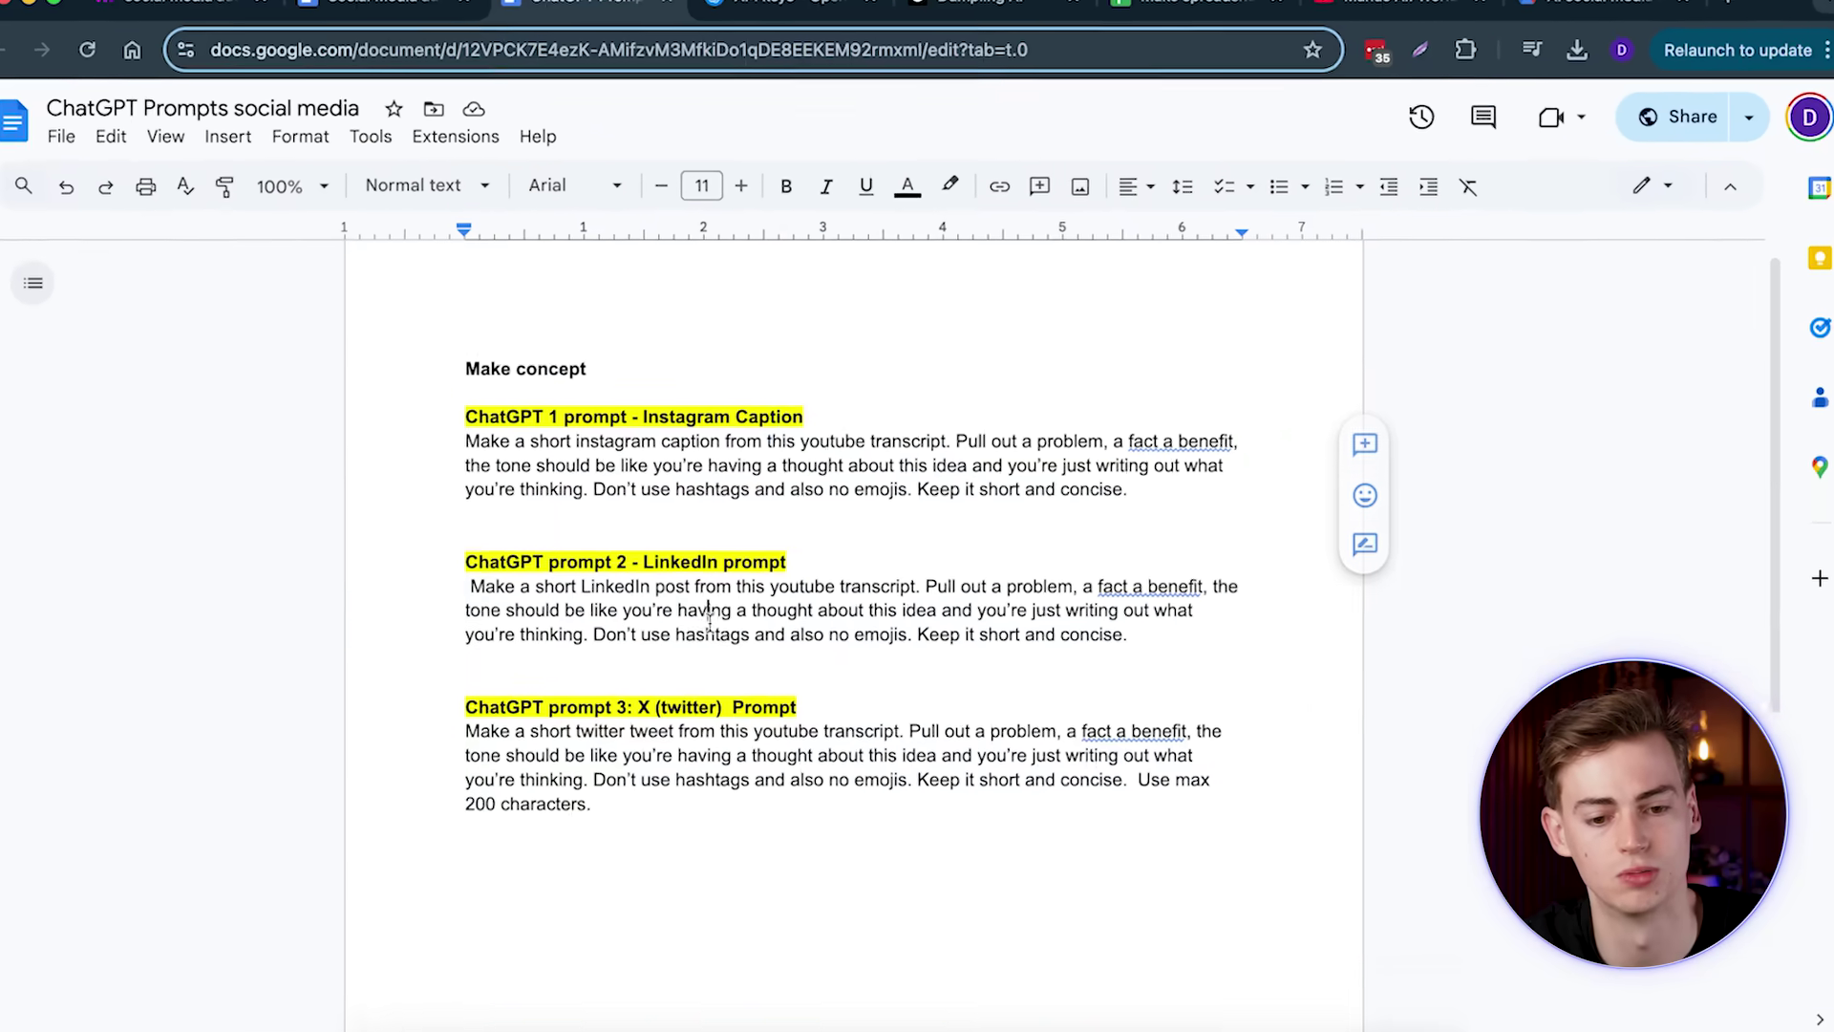
{"action": "left_click_drag", "start_coordinate": [1129, 634], "coordinate": [410, 594]}
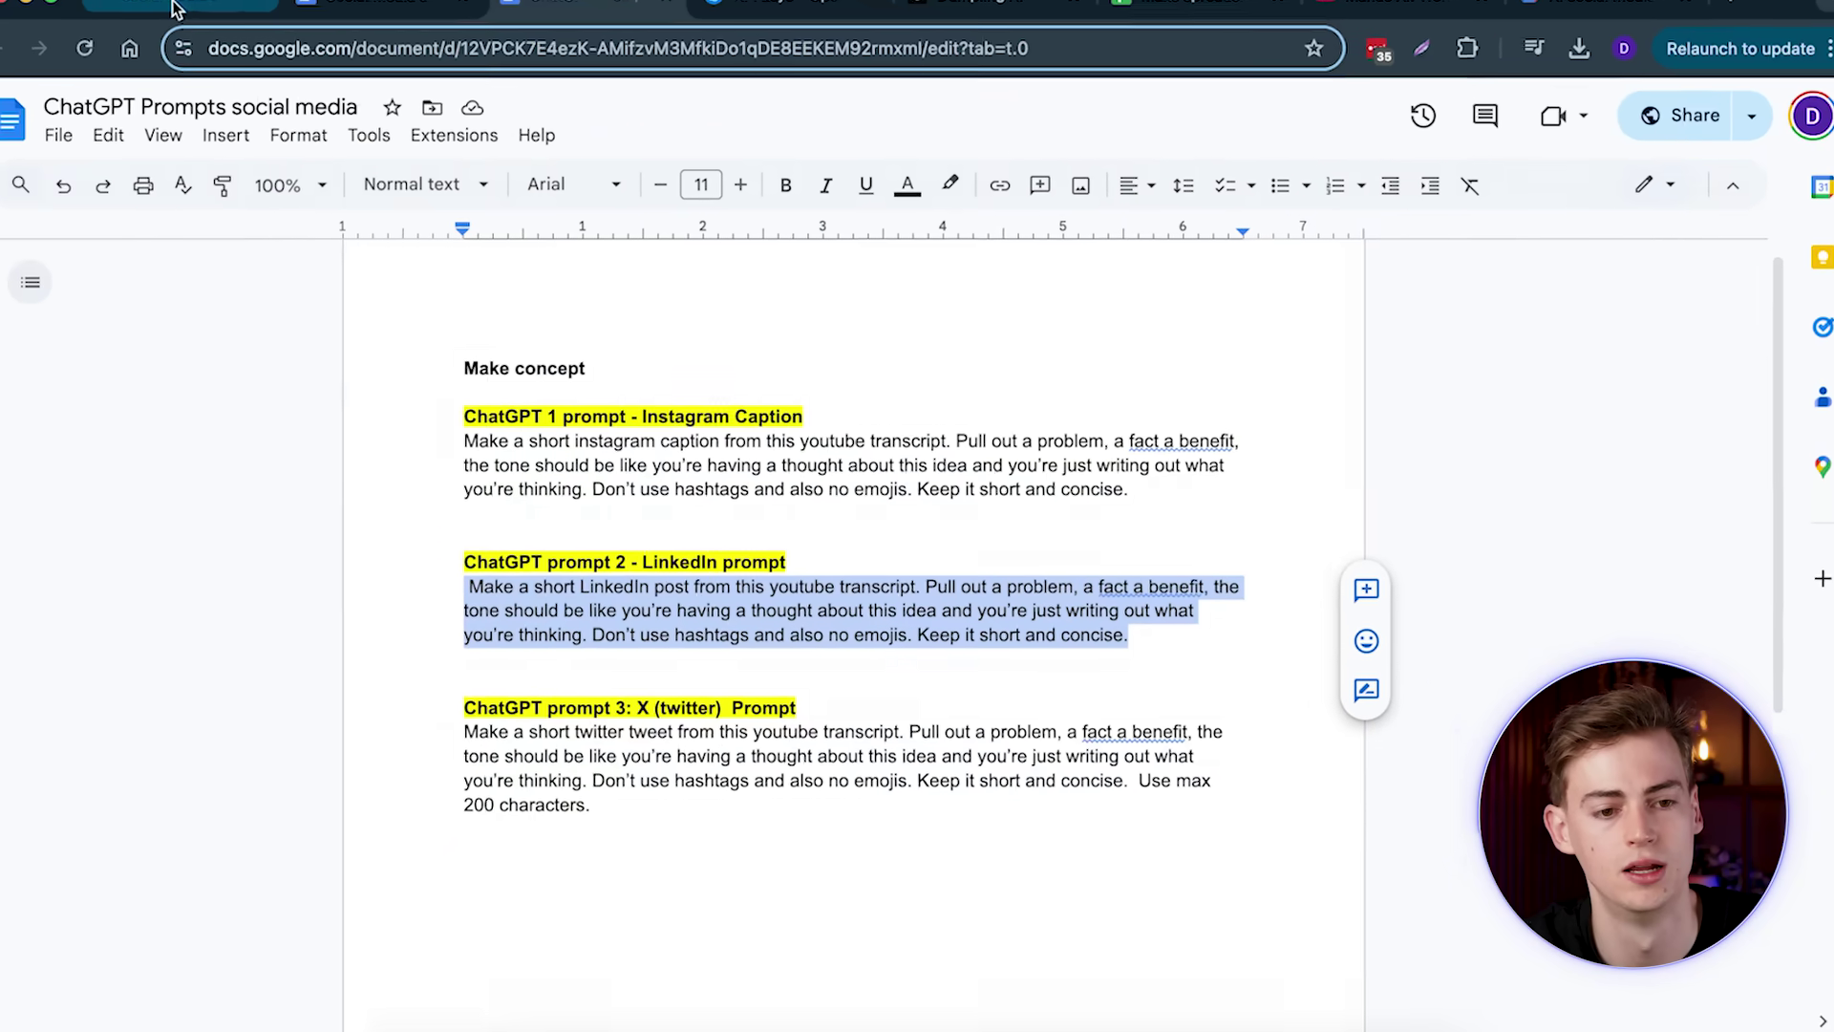
{"action": "left_click", "coordinate": [172, 8]}
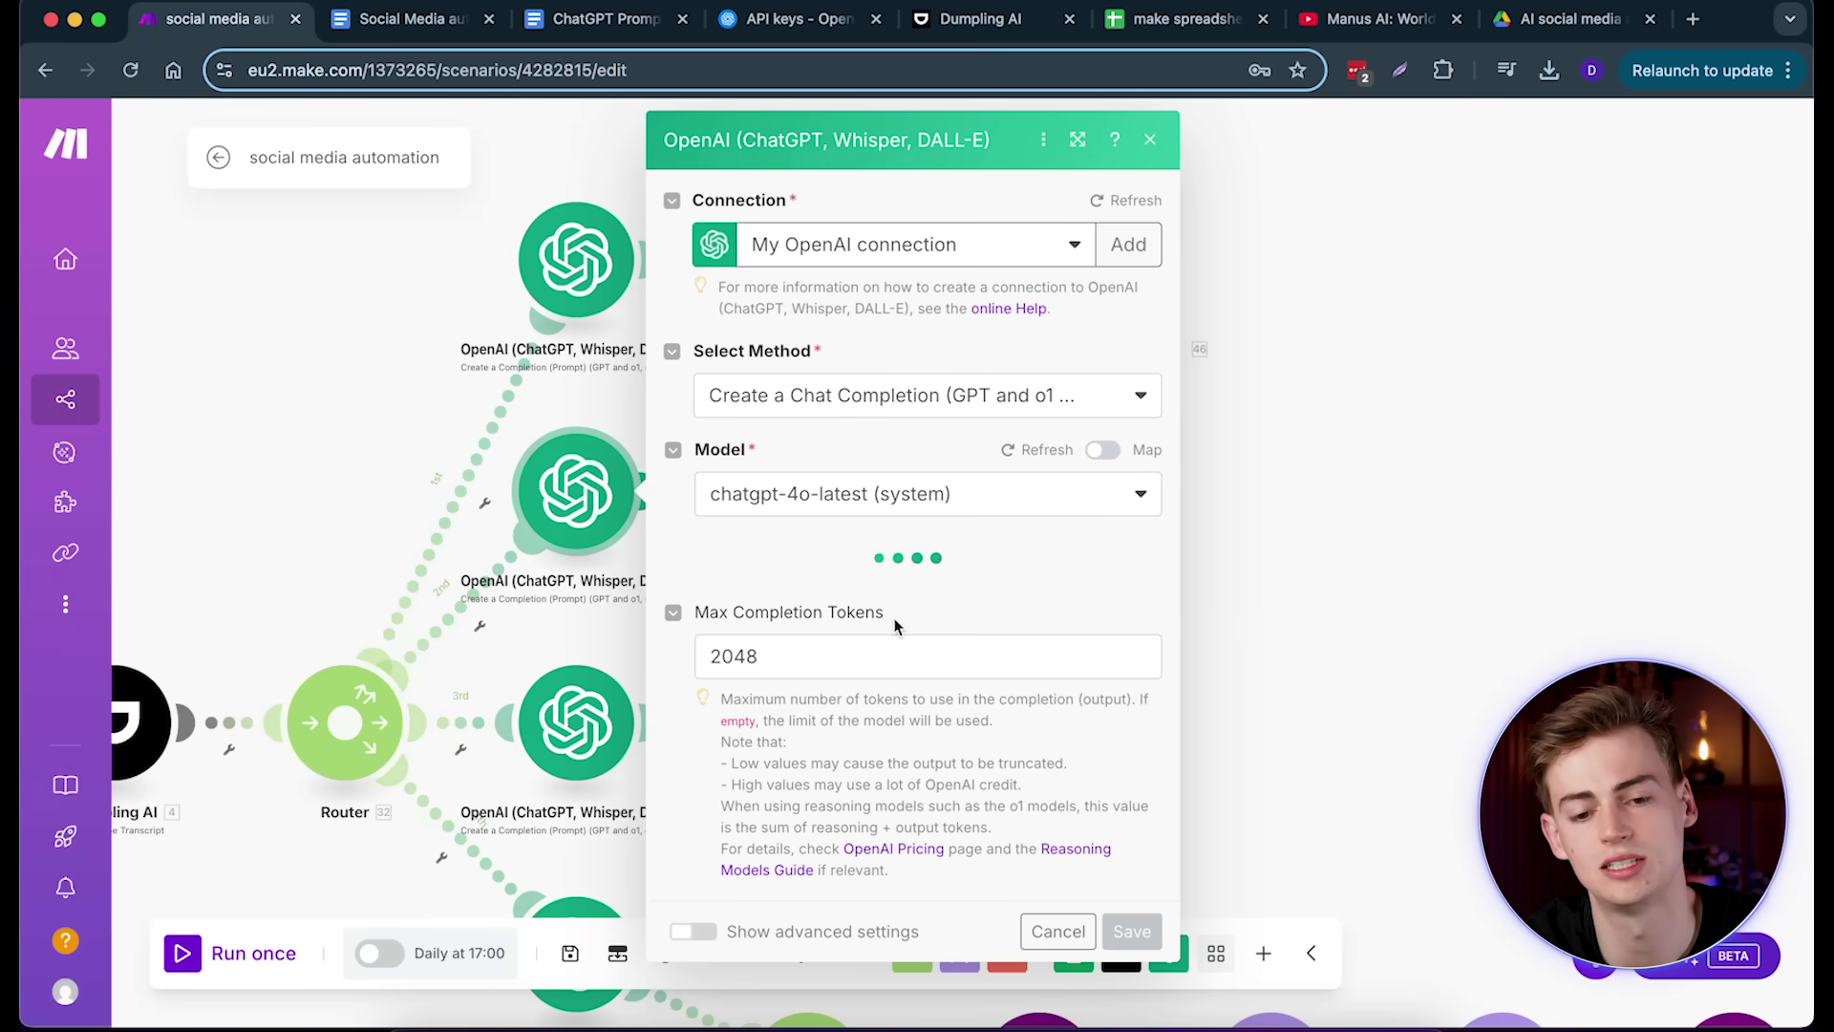
{"action": "scroll", "coordinate": [881, 694], "scroll_direction": "down", "scroll_amount": 3}
{"action": "left_click", "coordinate": [943, 690]}
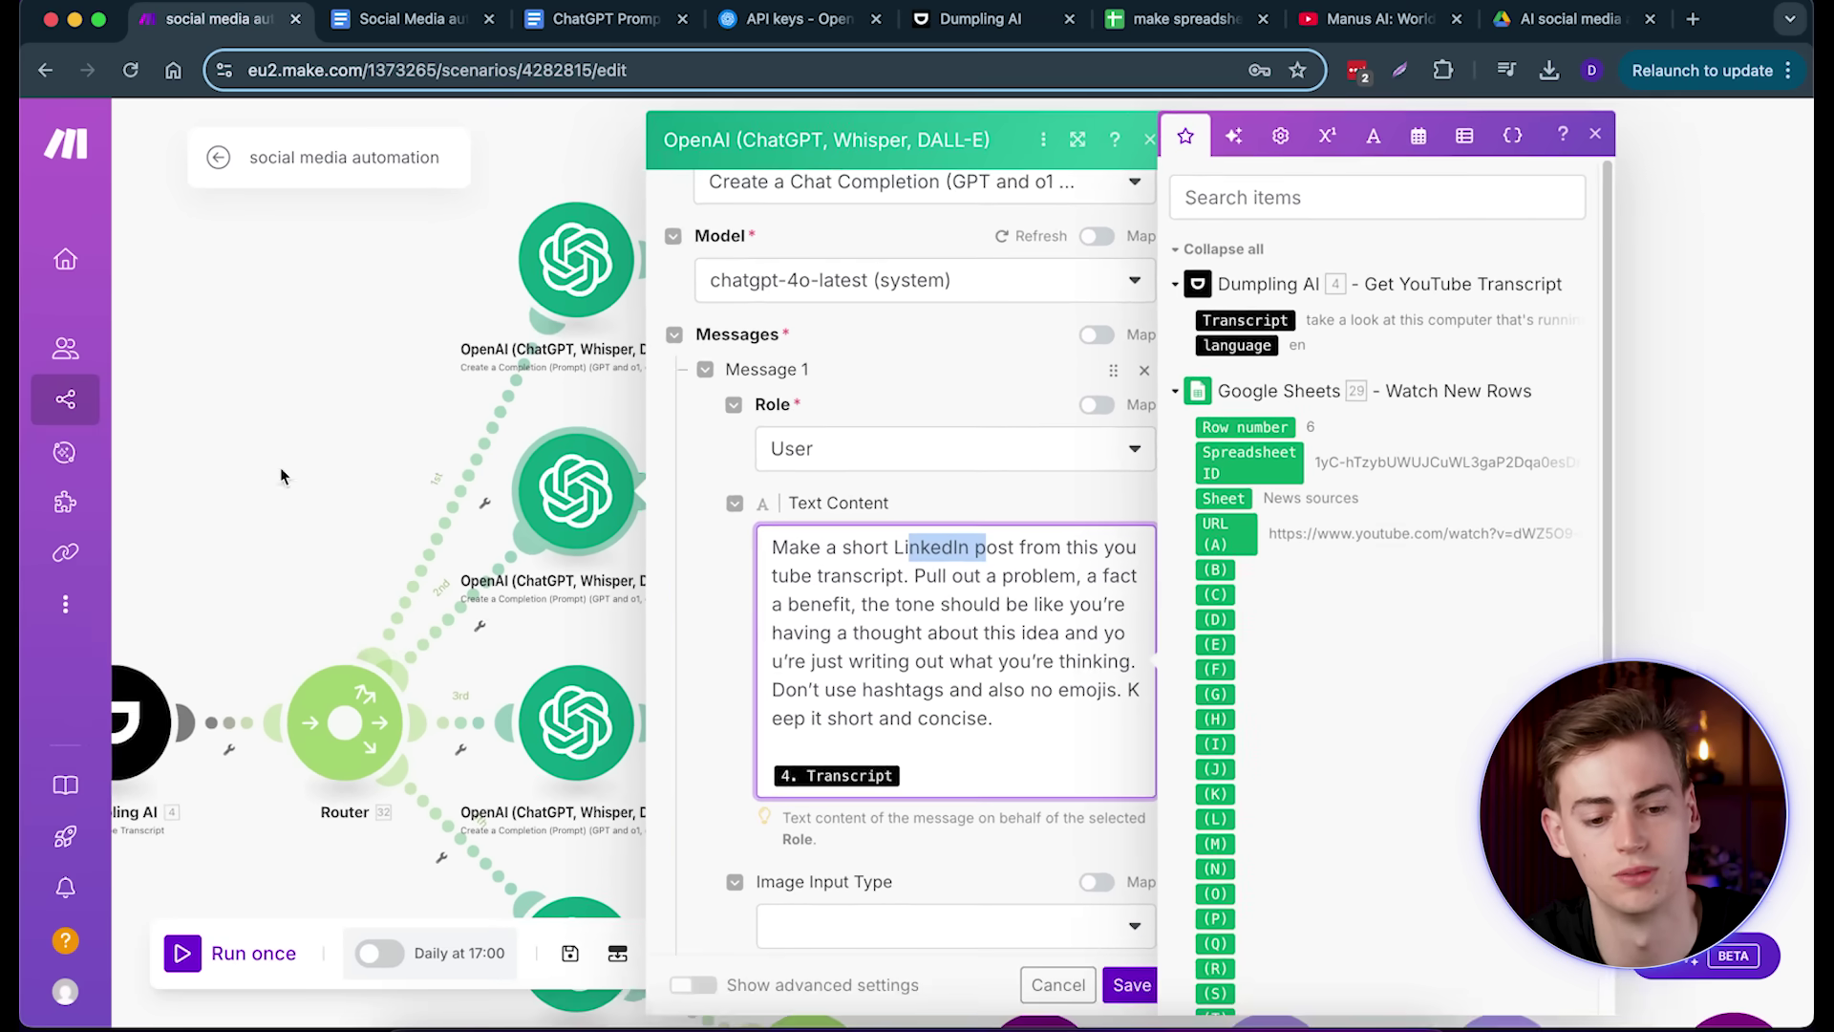
{"action": "left_click", "coordinate": [372, 716]}
{"action": "scroll", "coordinate": [475, 679], "scroll_direction": "up", "scroll_amount": 3}
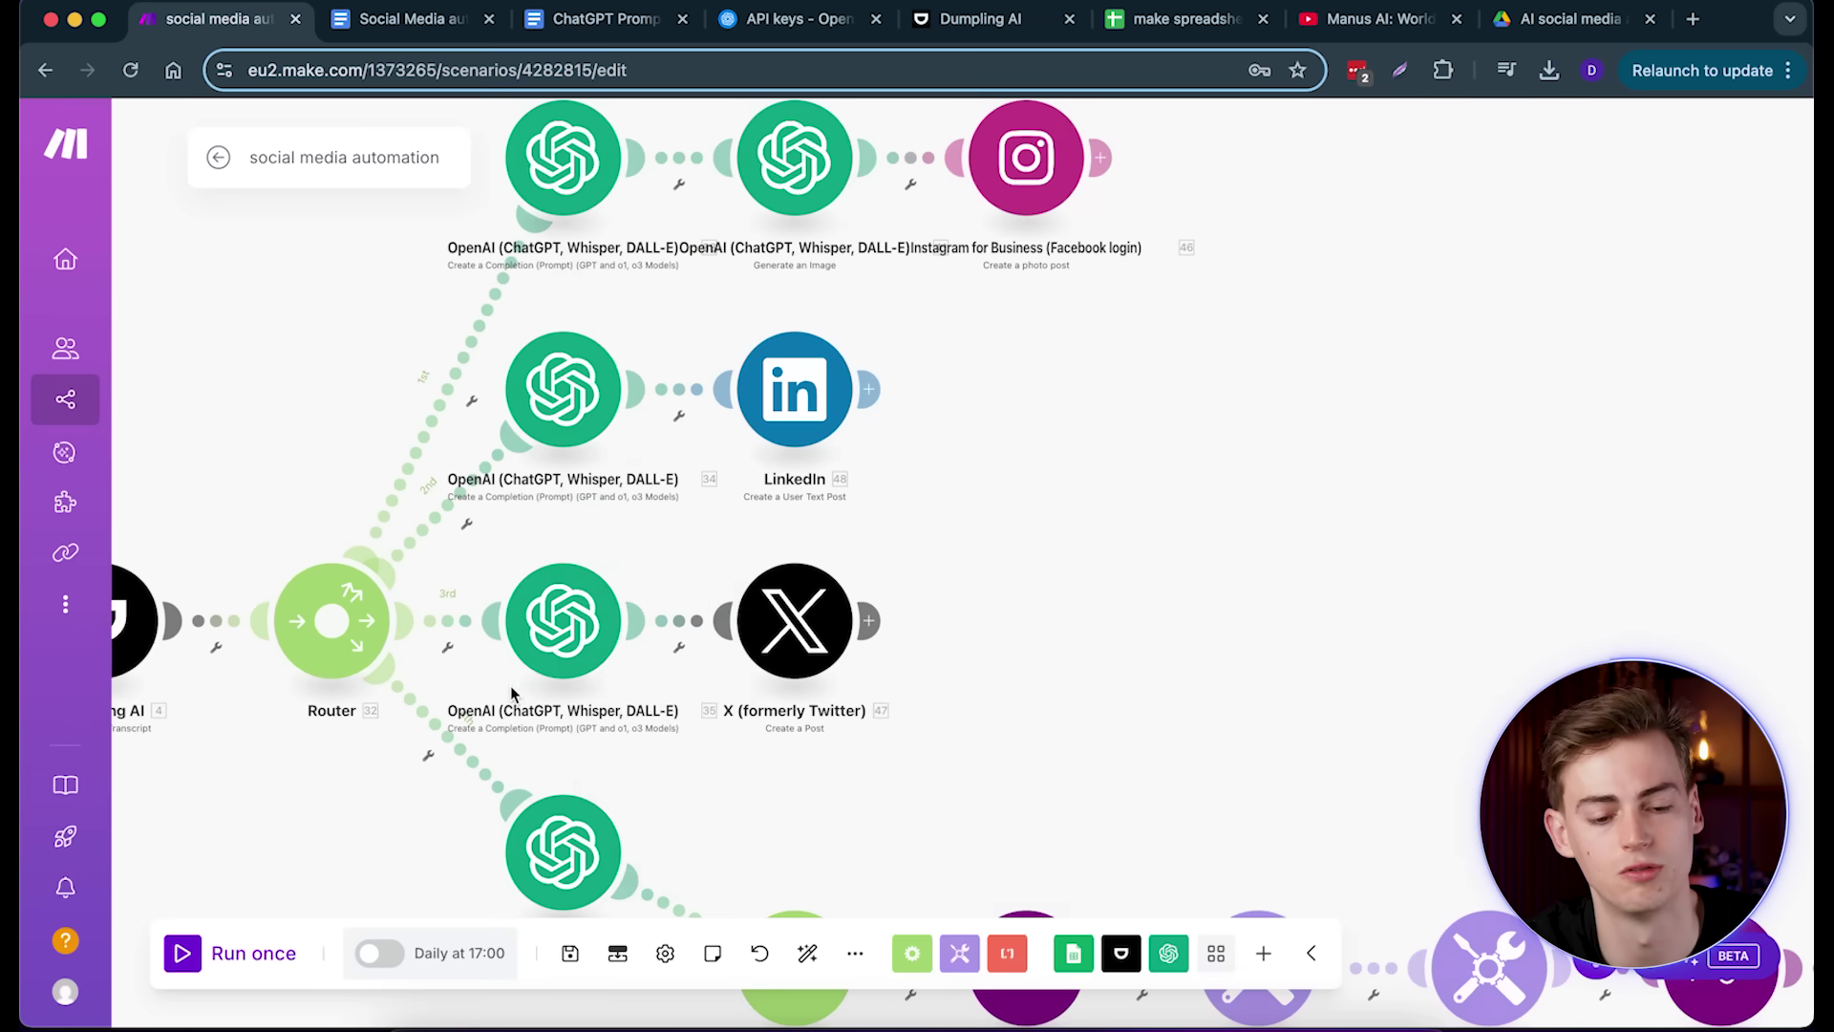
{"action": "left_click", "coordinate": [546, 616]}
Step: Select the full X (twitter) prompt paragraph in the ChatGPT Prompts doc
{"action": "left_click", "coordinate": [592, 19]}
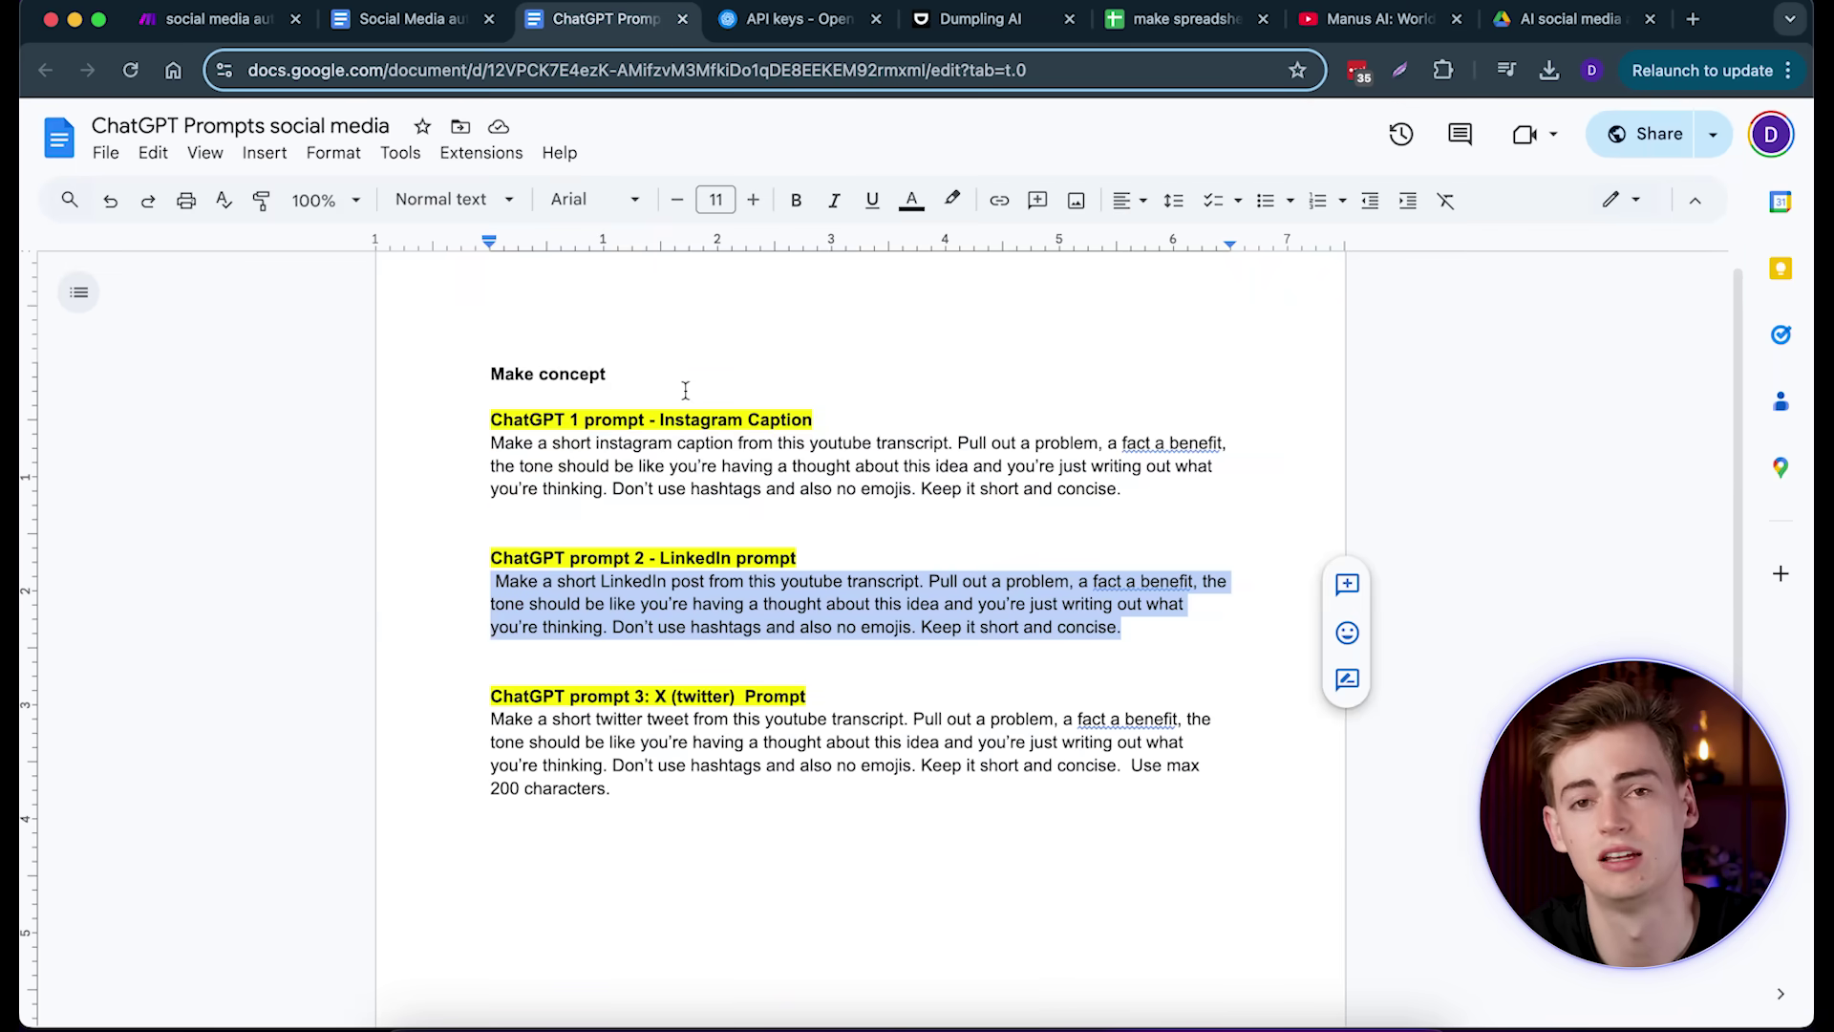
{"action": "left_click", "coordinate": [609, 790]}
{"action": "left_click_drag", "start_coordinate": [604, 789], "coordinate": [479, 805]}
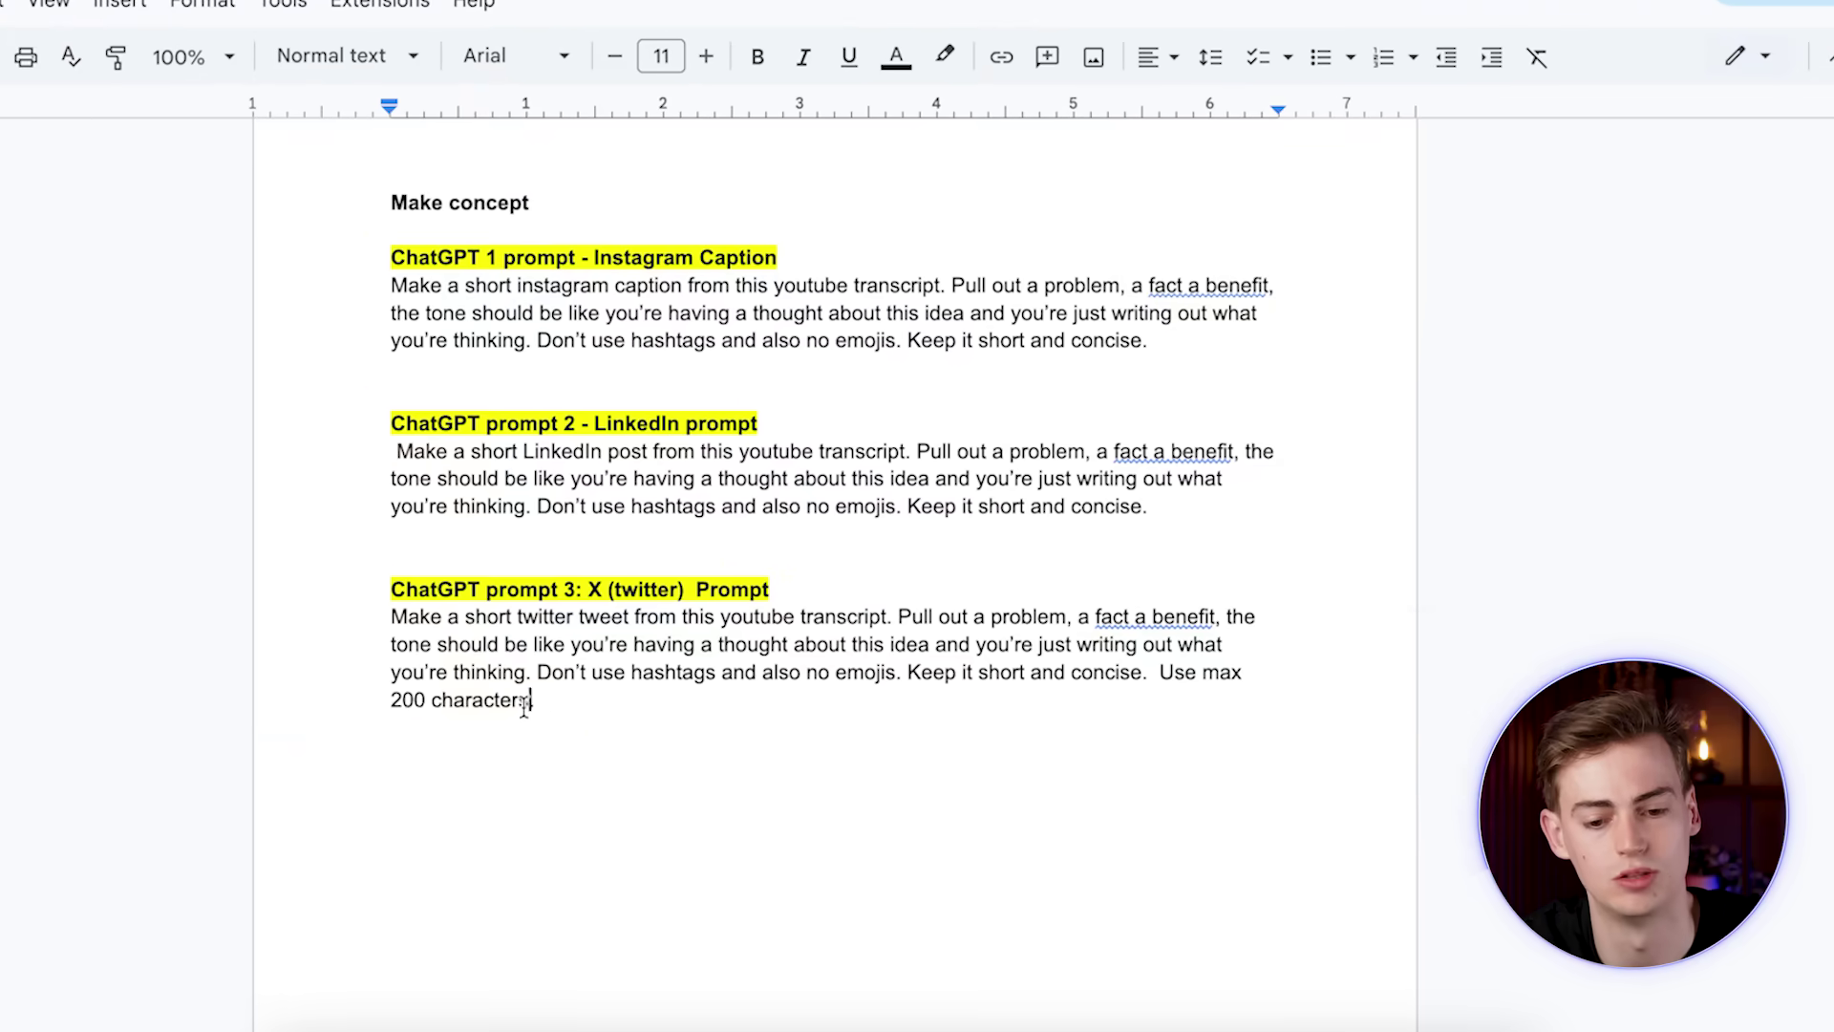
{"action": "left_click", "coordinate": [421, 715]}
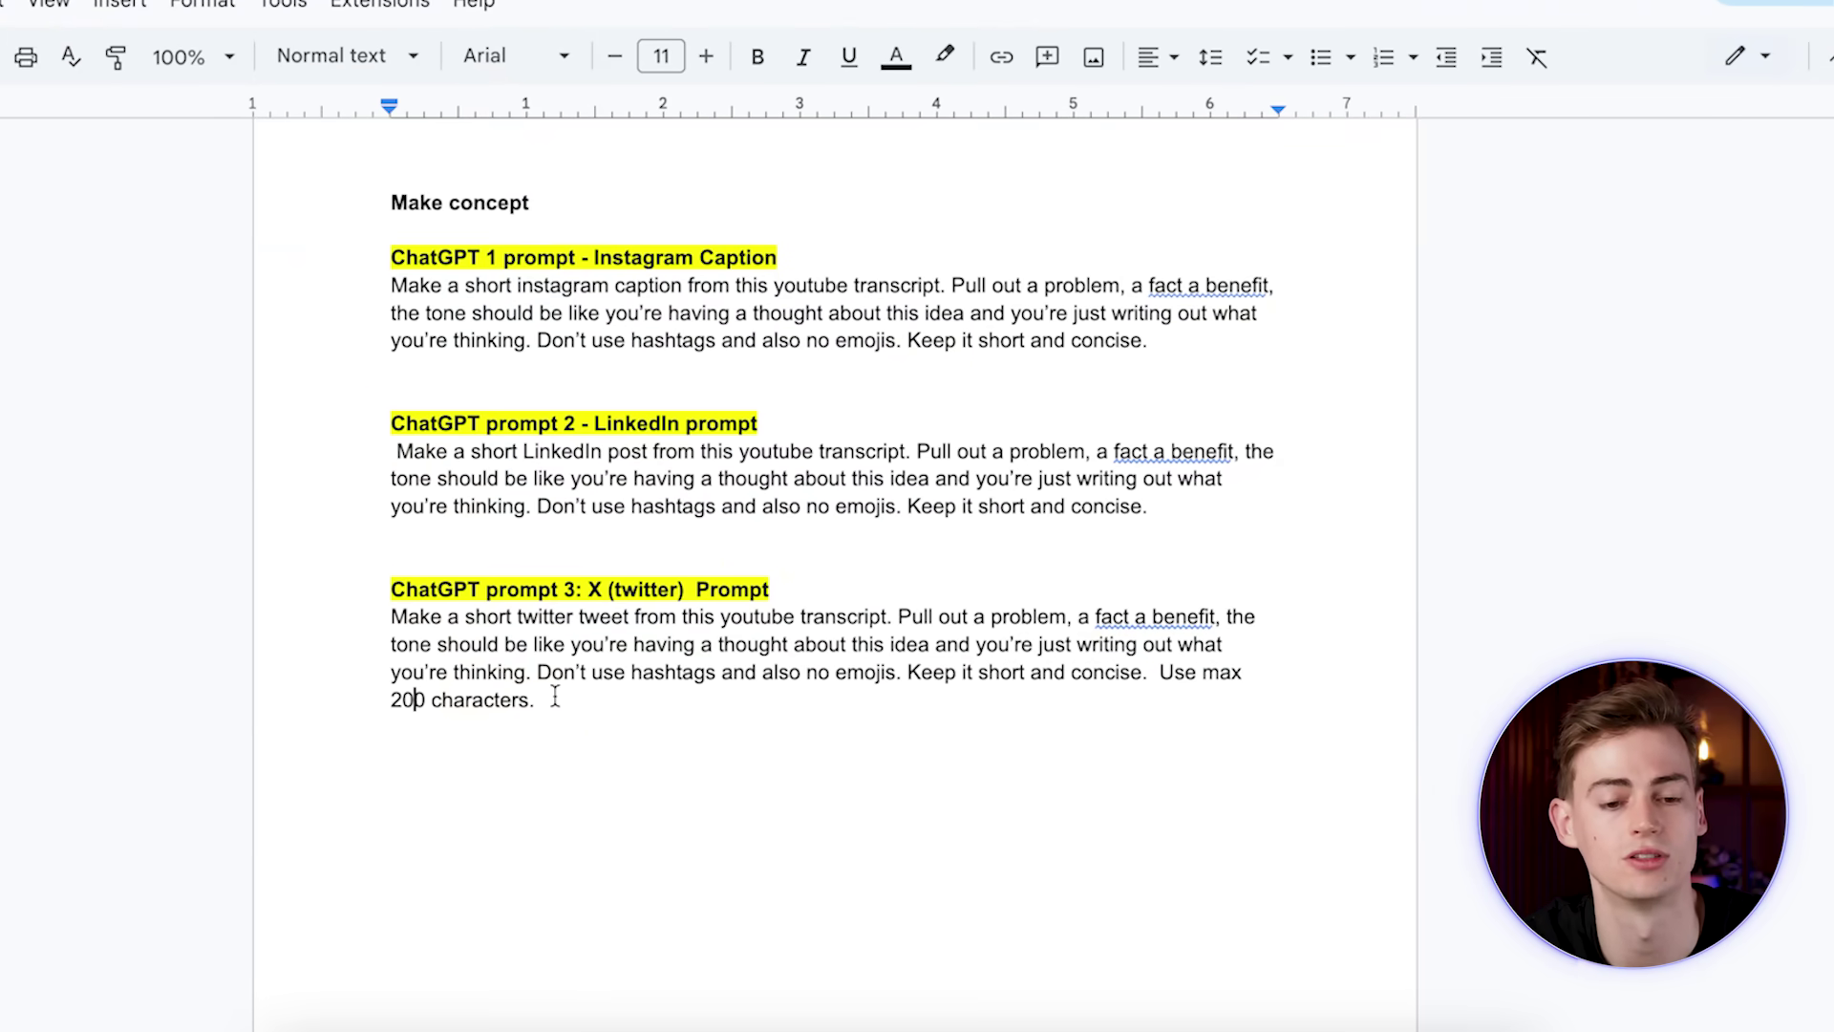
{"action": "left_click_drag", "start_coordinate": [537, 700], "coordinate": [276, 632]}
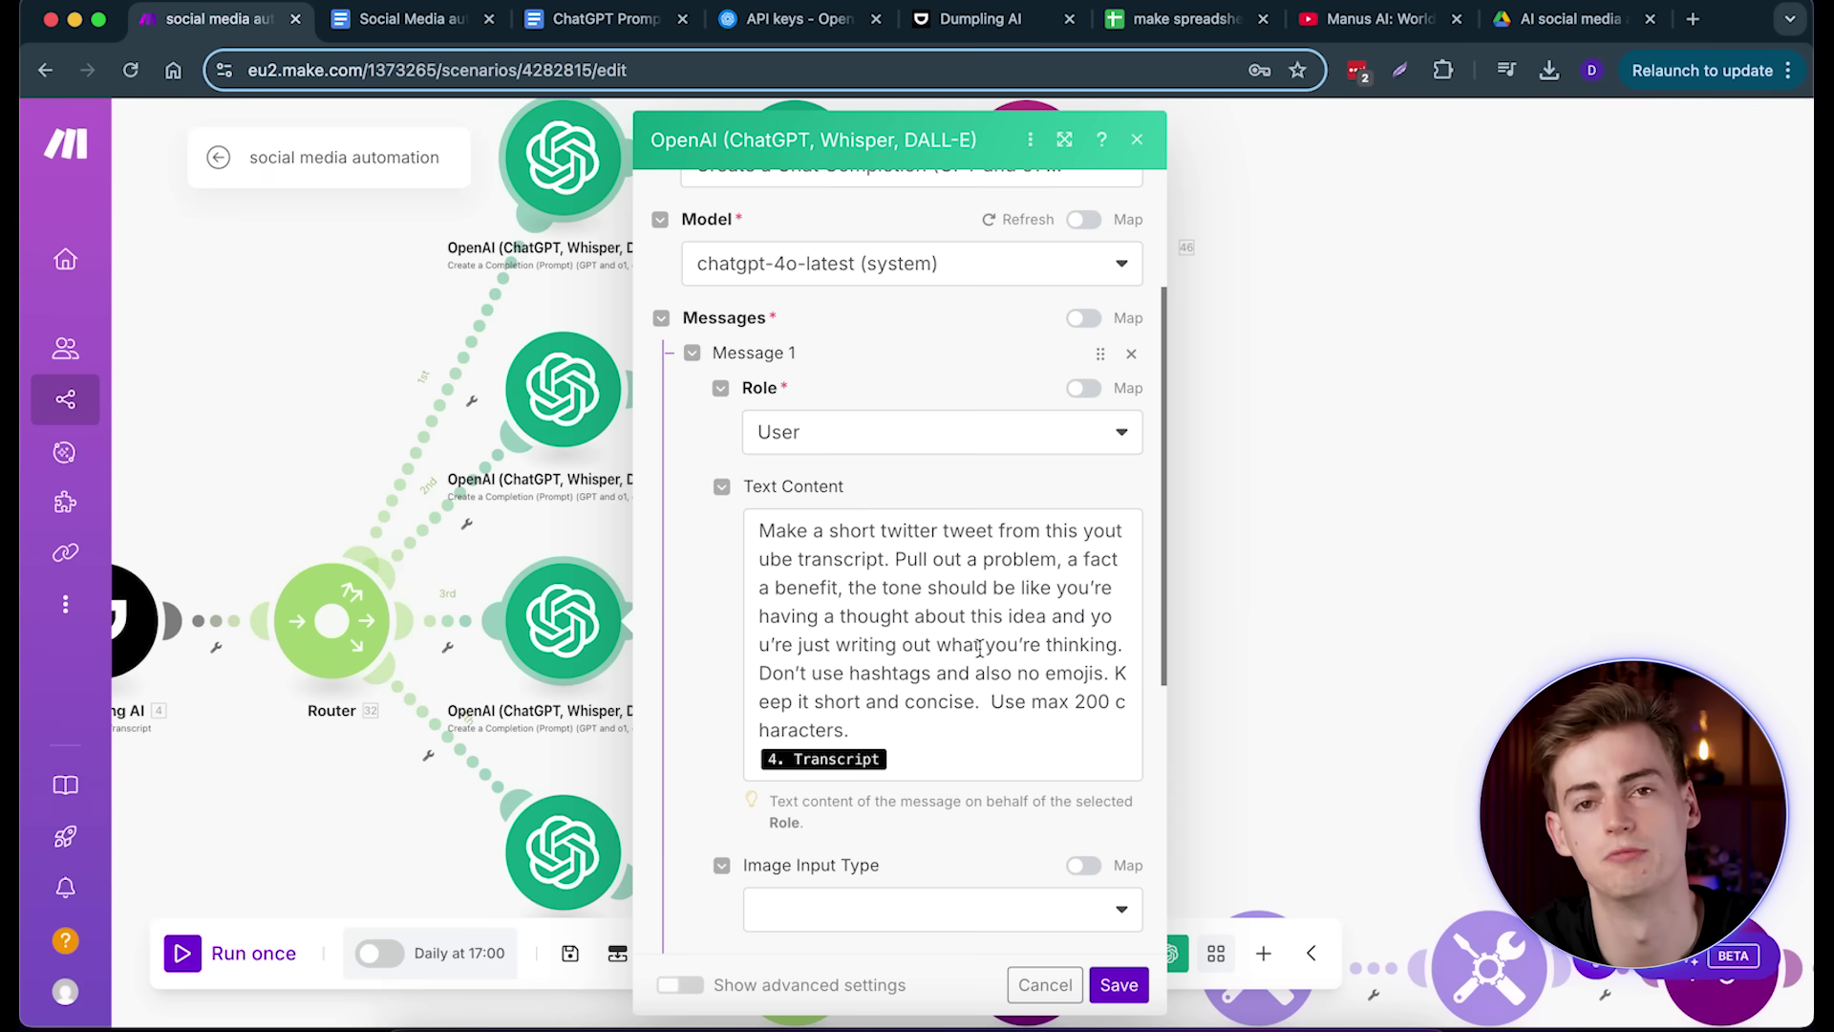
Step: Close the X prompt module and open the Dall-E 3 image-generation module
{"action": "left_click", "coordinate": [1428, 514]}
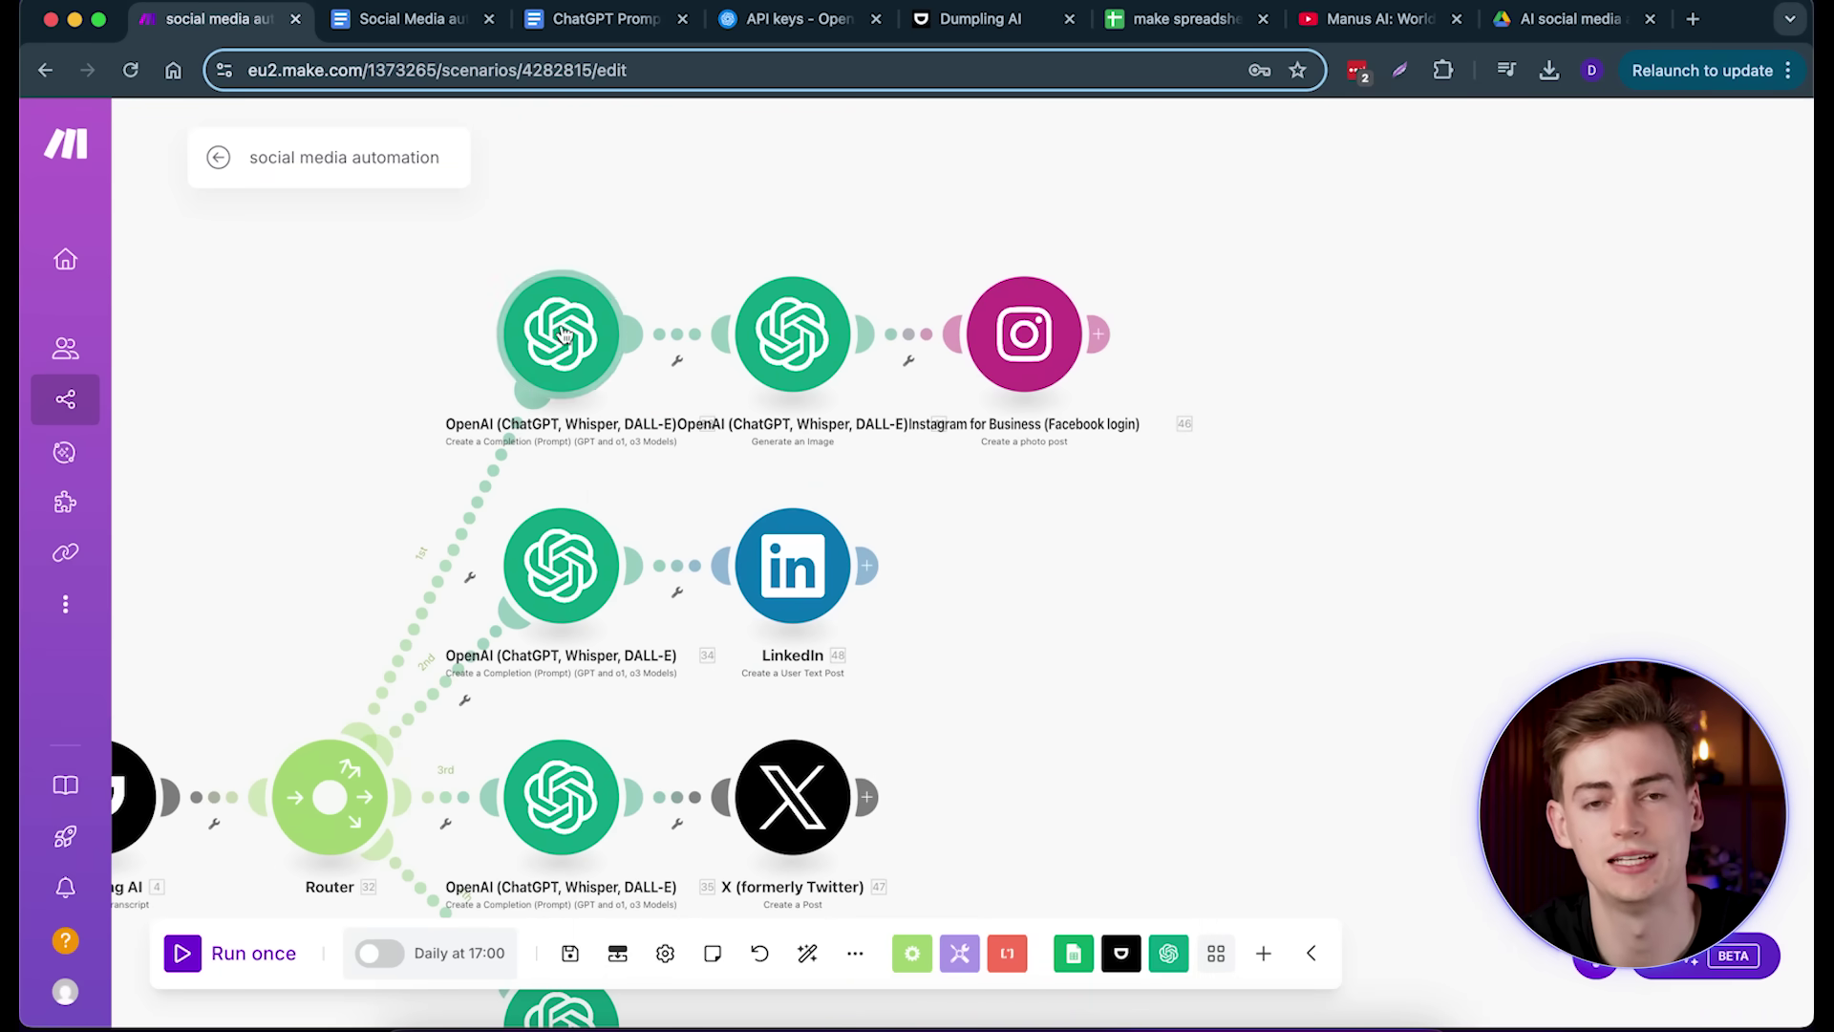
{"action": "left_click", "coordinate": [799, 346]}
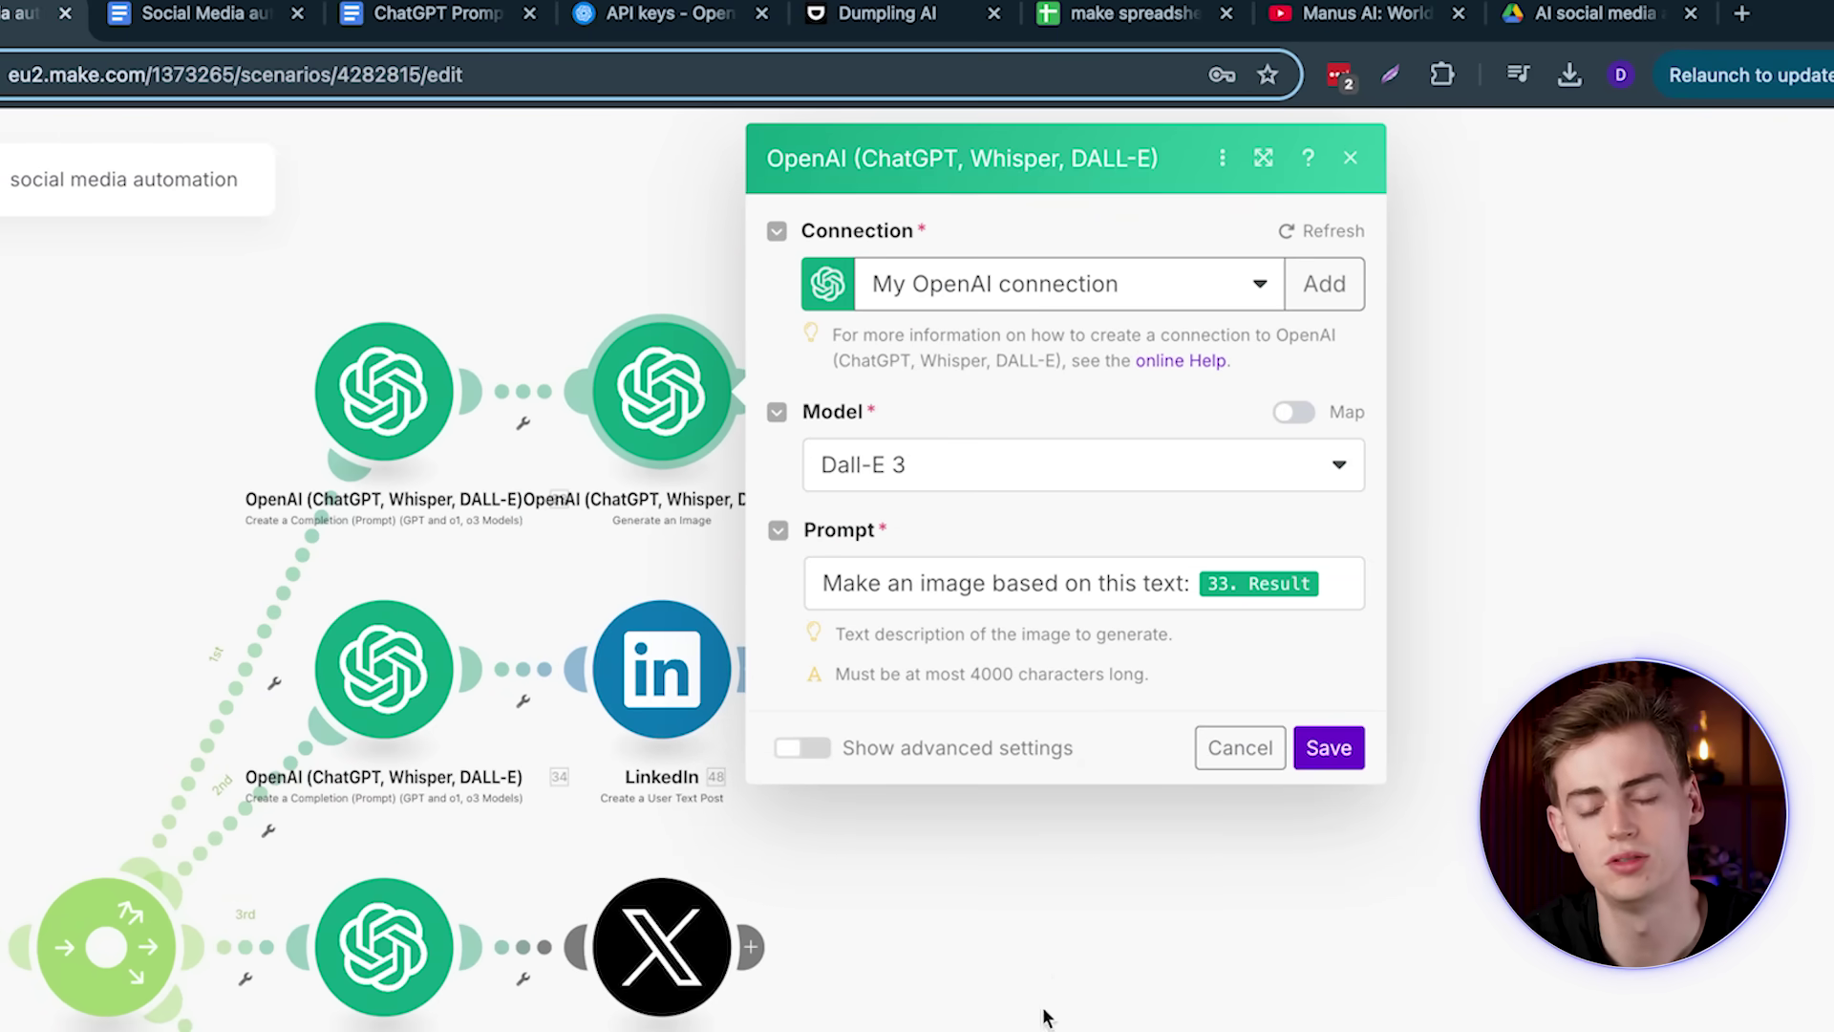
{"action": "left_click", "coordinate": [1420, 439]}
{"action": "right_click", "coordinate": [1285, 490]}
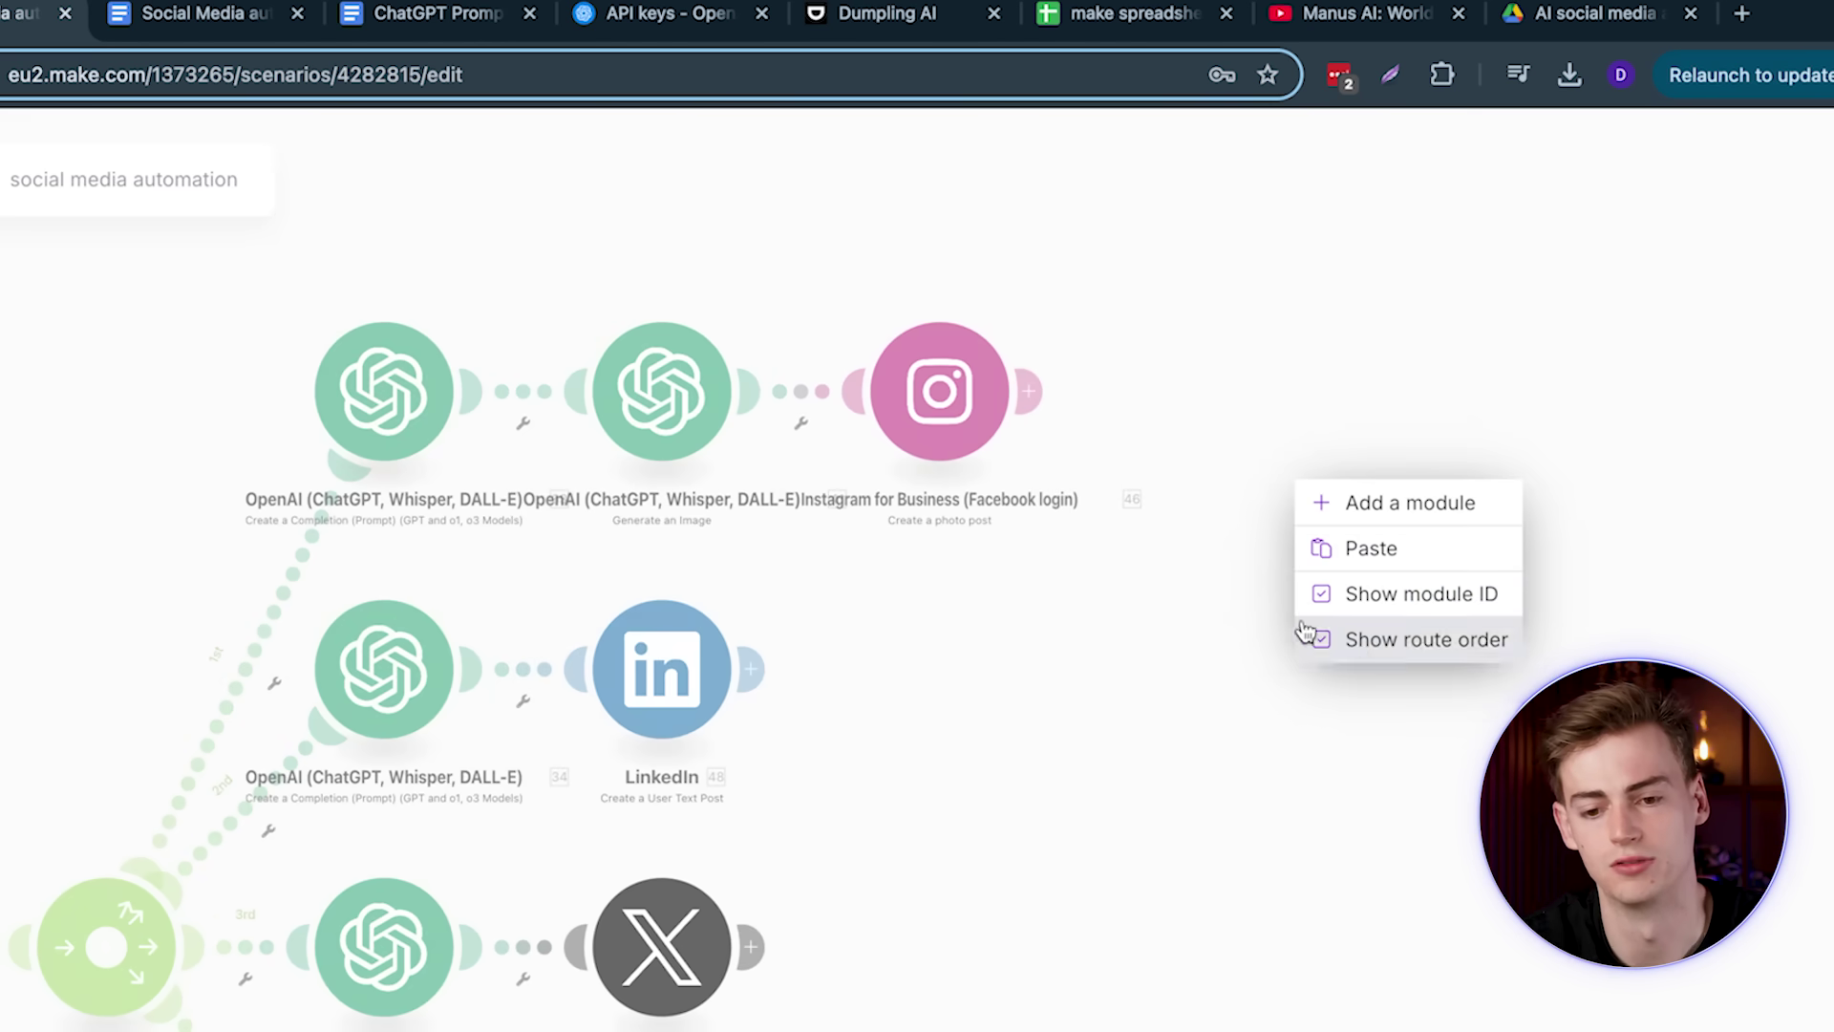
{"action": "left_click", "coordinate": [1372, 508]}
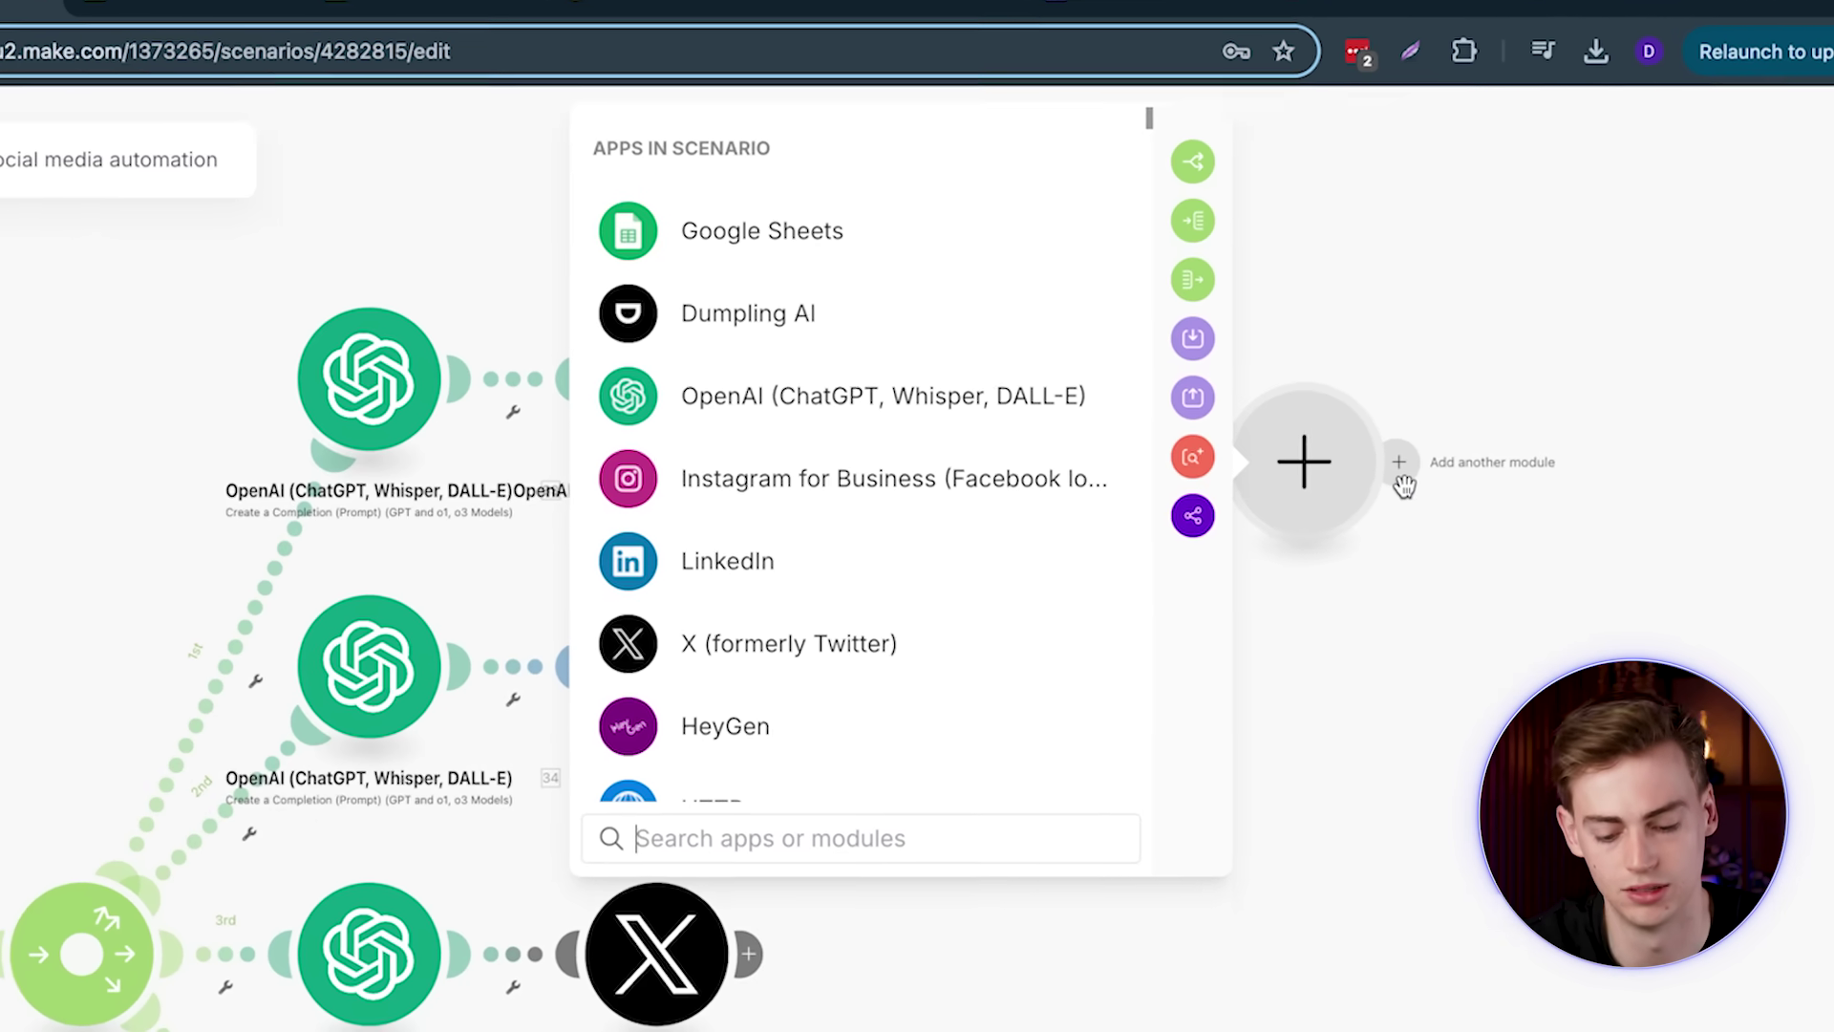
{"action": "type", "text": "dumpling"}
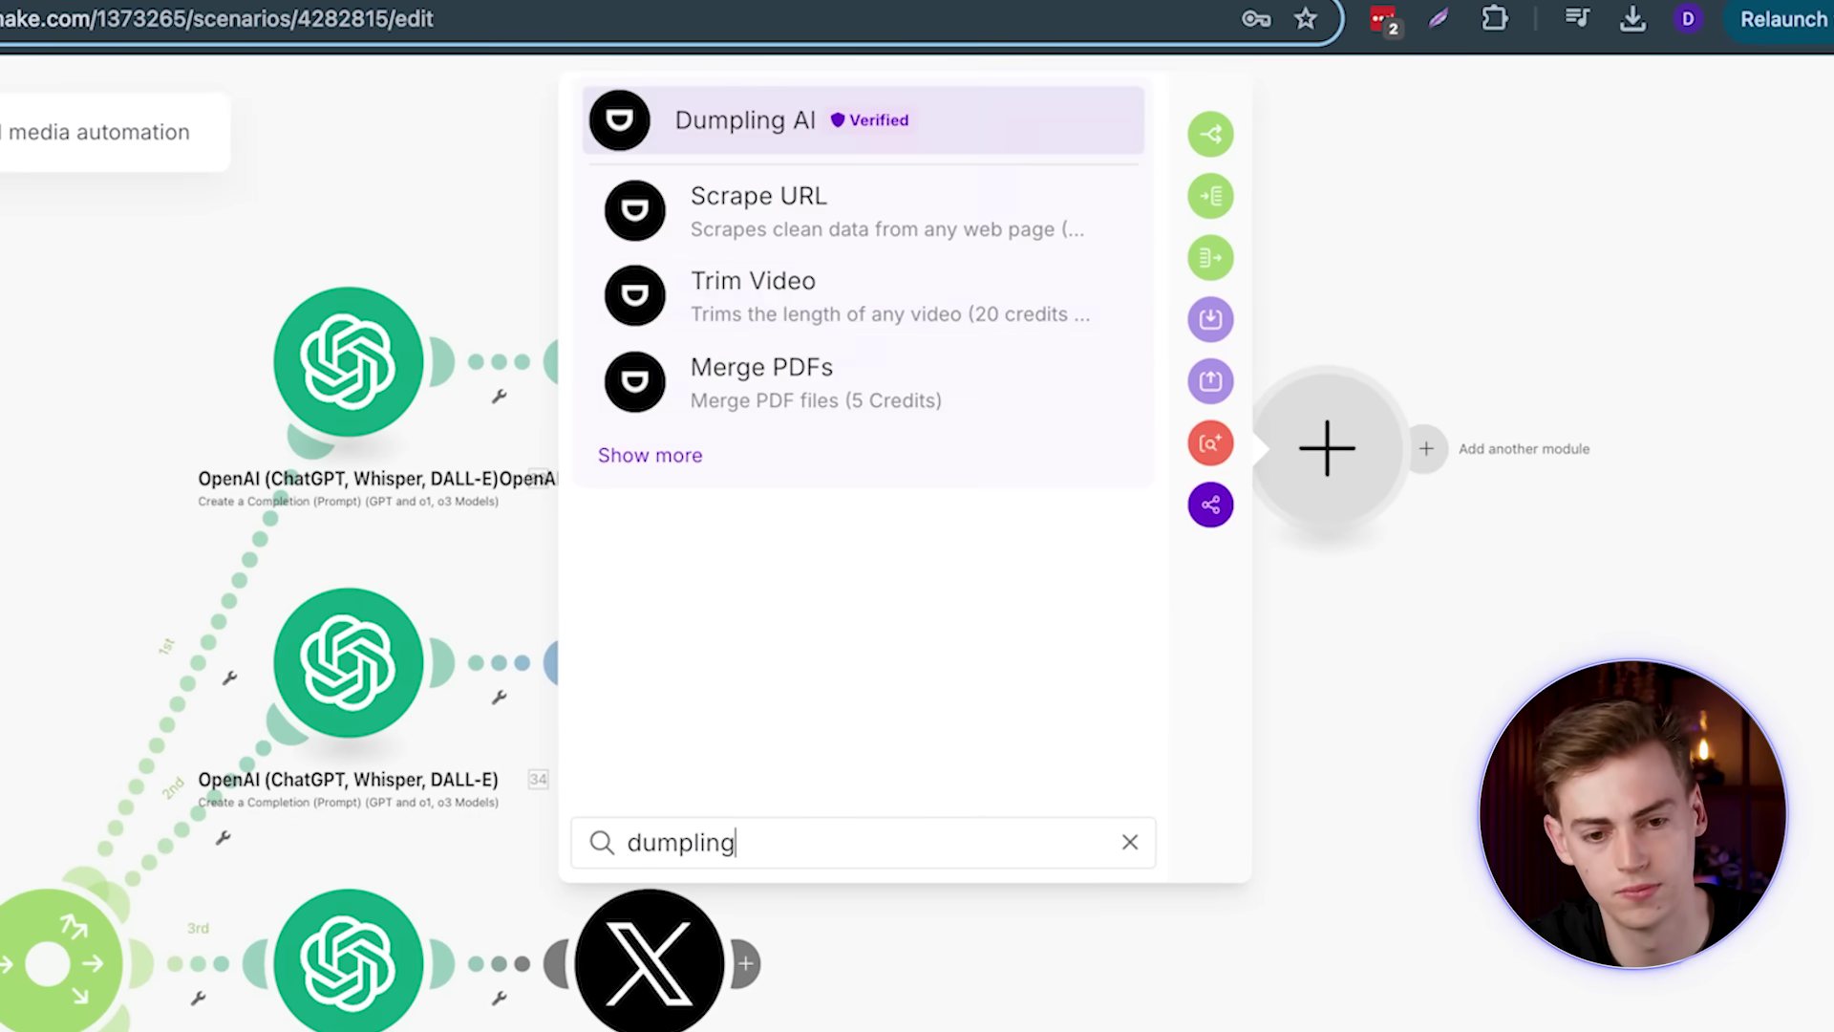
{"action": "left_click", "coordinate": [664, 467]}
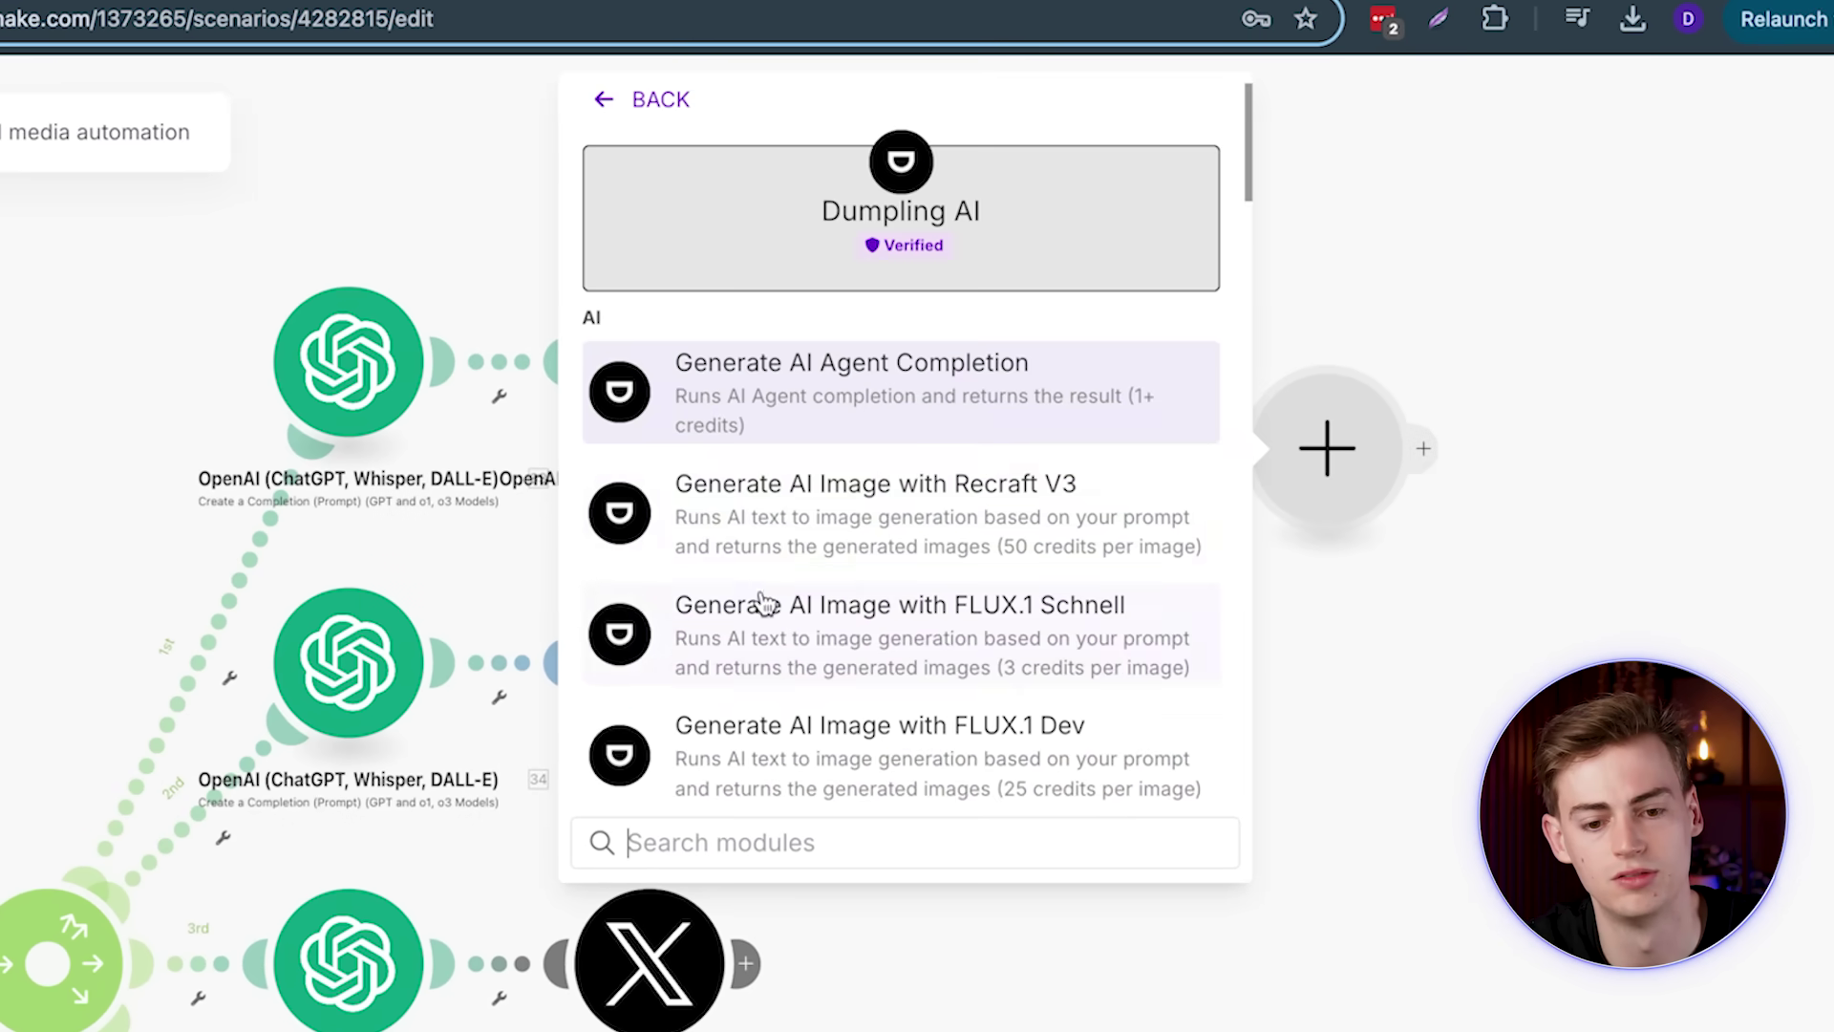
{"action": "scroll", "coordinate": [829, 549], "scroll_direction": "down", "scroll_amount": 1}
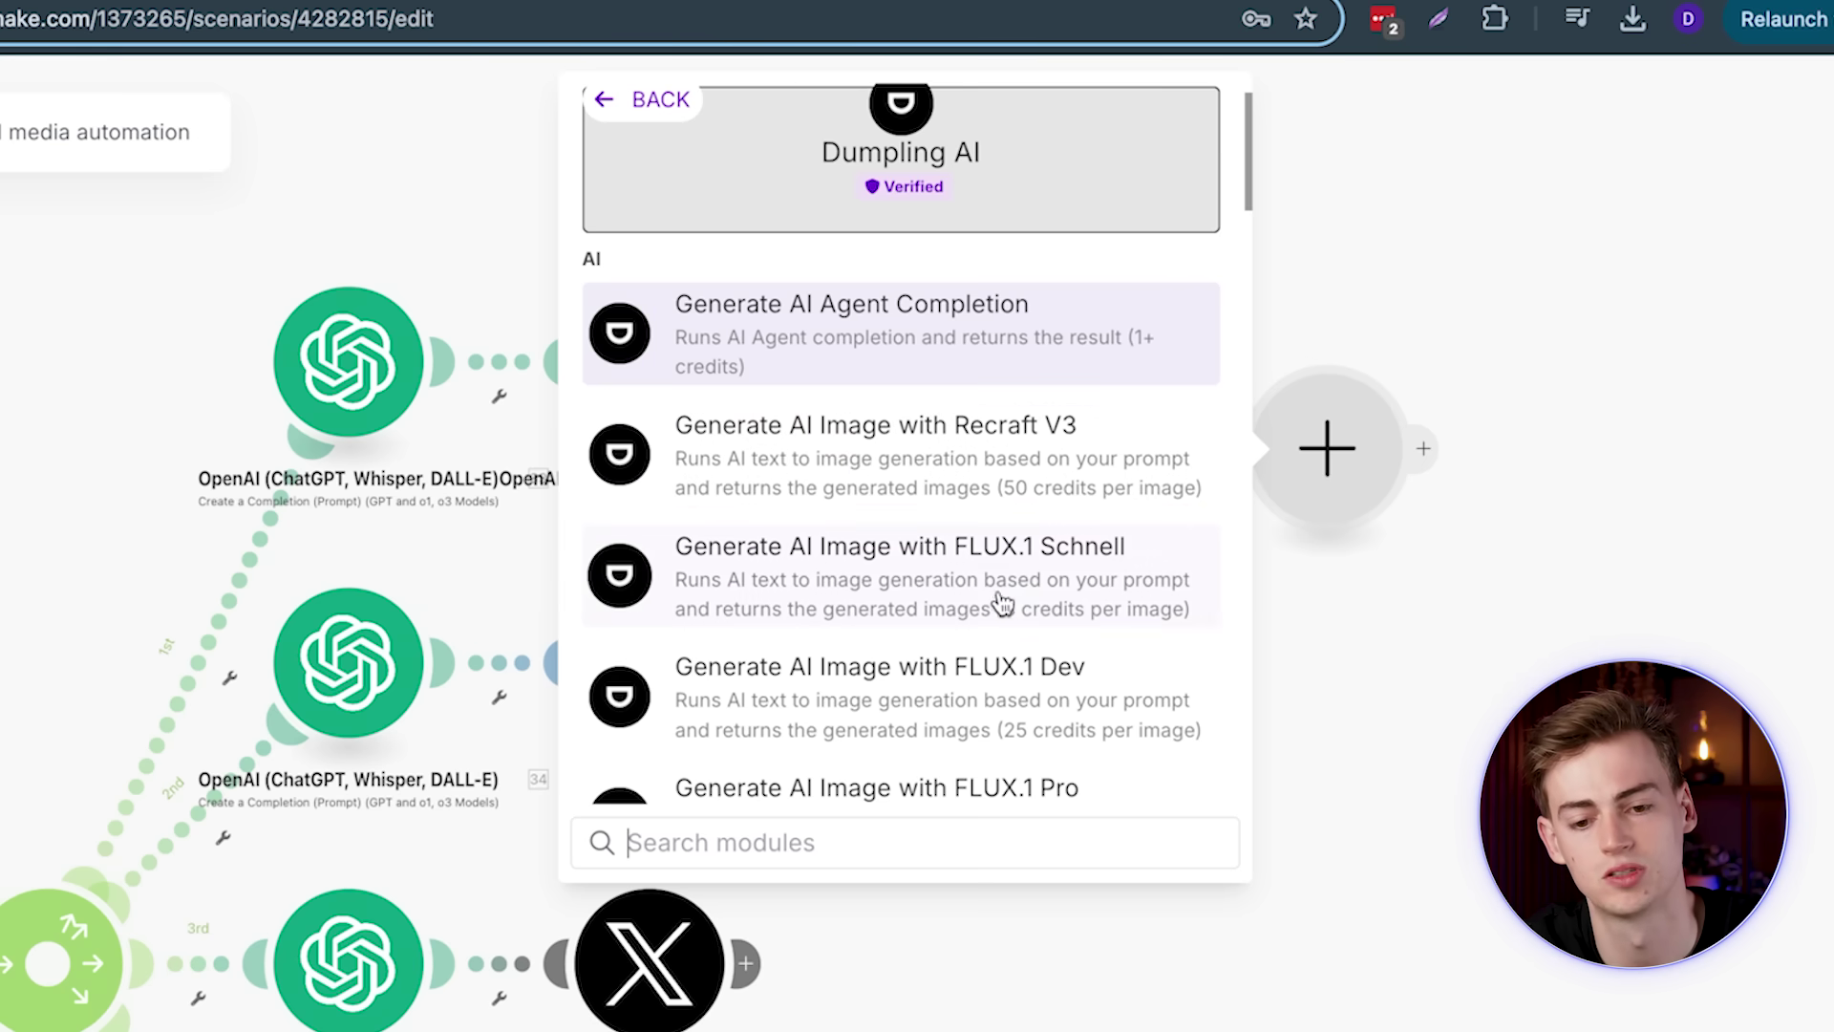
{"action": "scroll", "coordinate": [1001, 604], "scroll_direction": "down", "scroll_amount": 2}
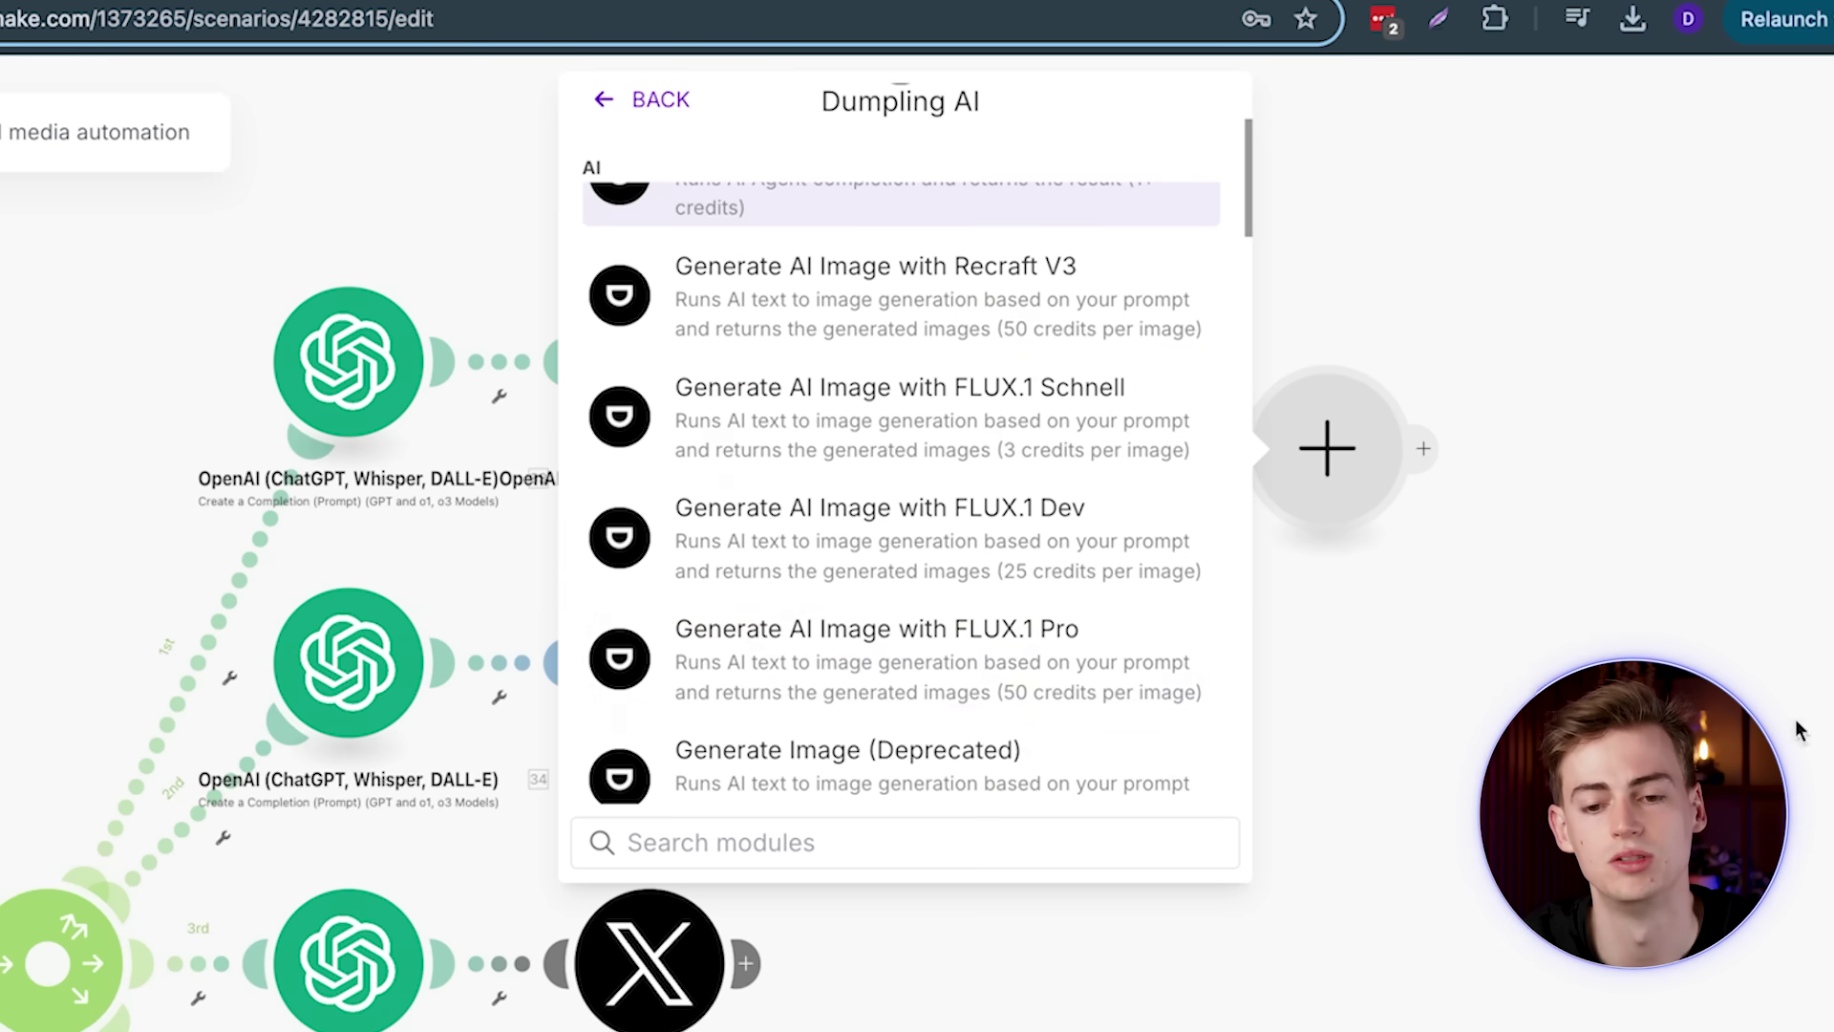
{"action": "left_click", "coordinate": [1801, 730]}
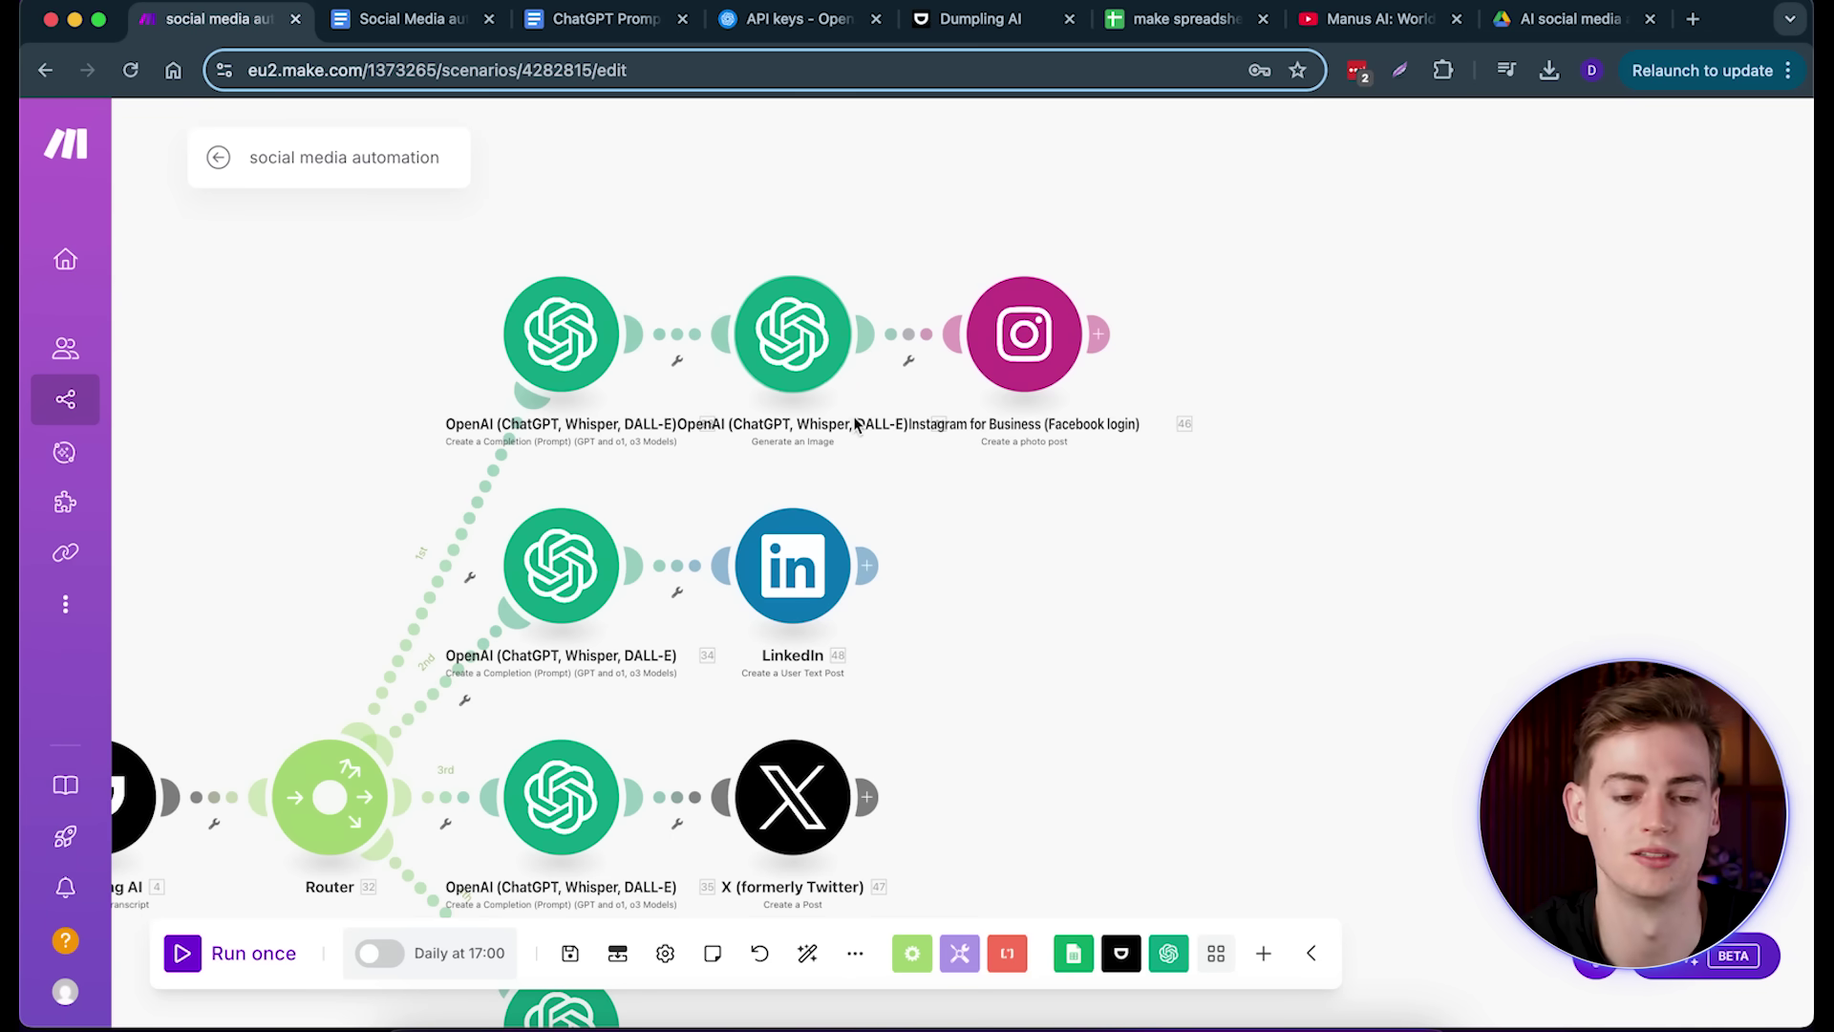
{"action": "scroll", "coordinate": [982, 565], "scroll_direction": "up", "scroll_amount": 3}
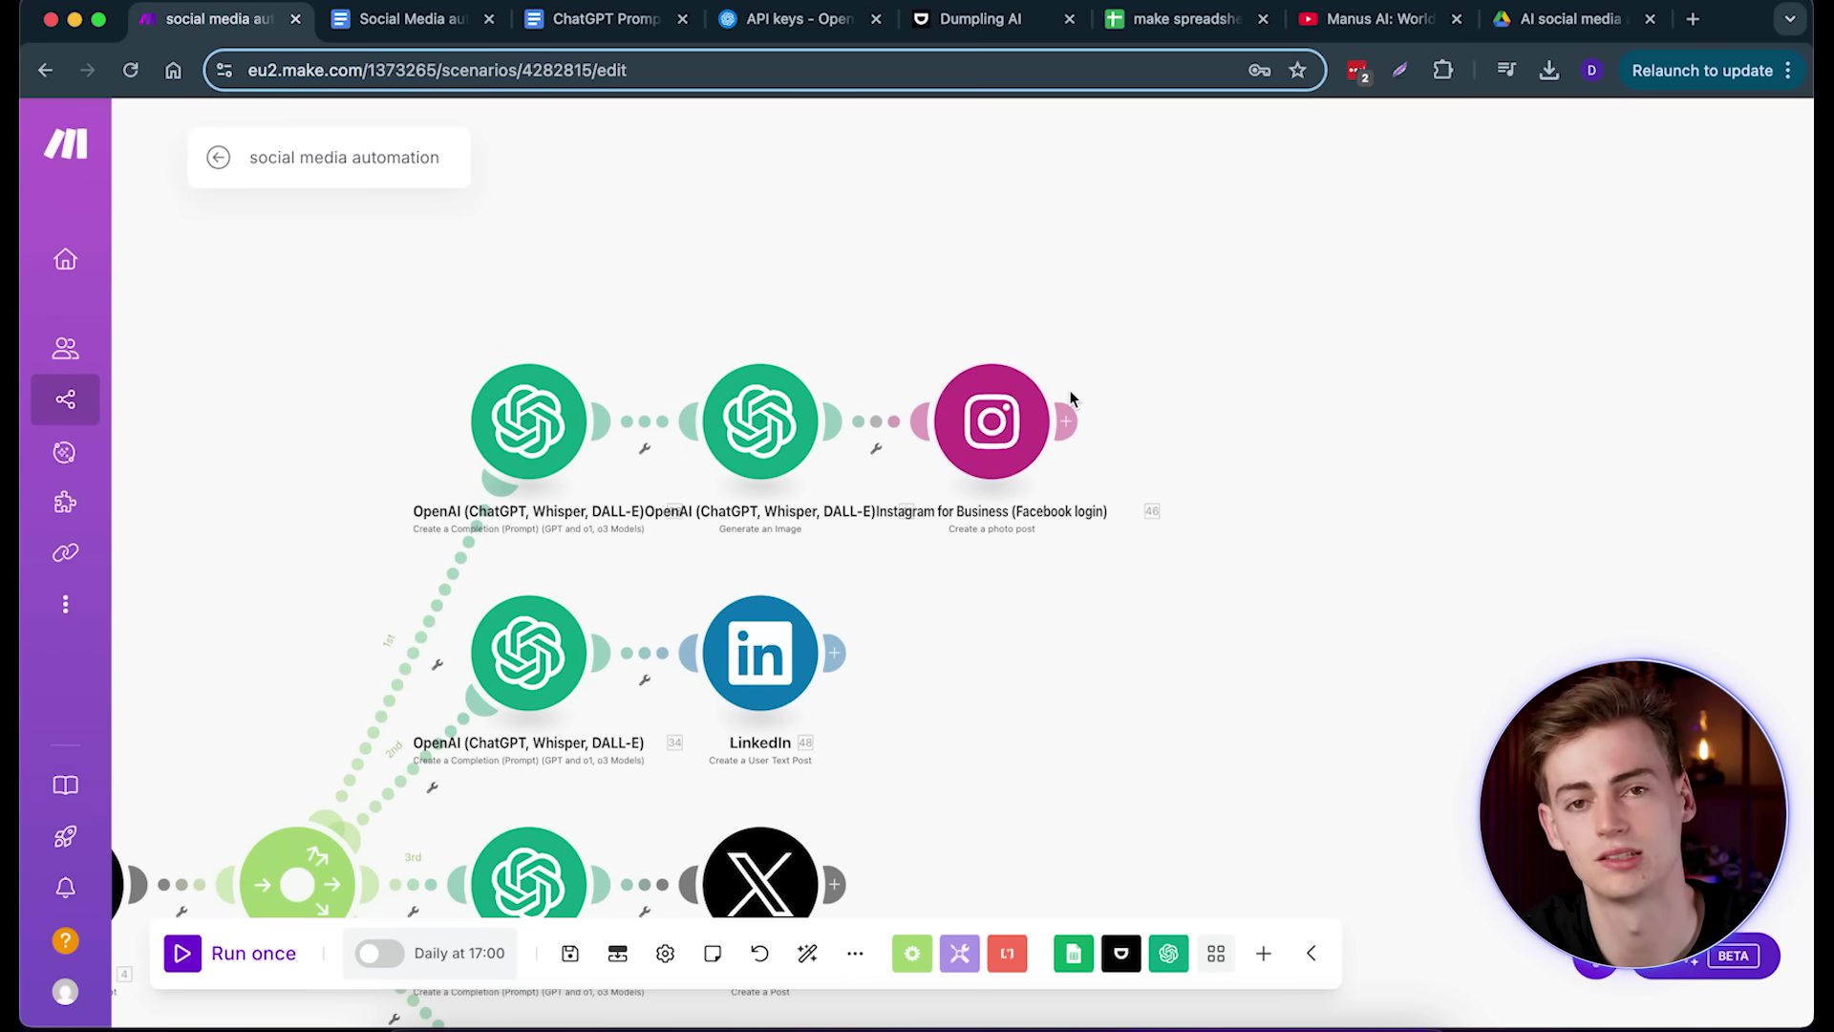
Step: Open the Instagram for Business module and check Photo URL maps 41. Data[]: URL
{"action": "left_click", "coordinate": [1065, 406]}
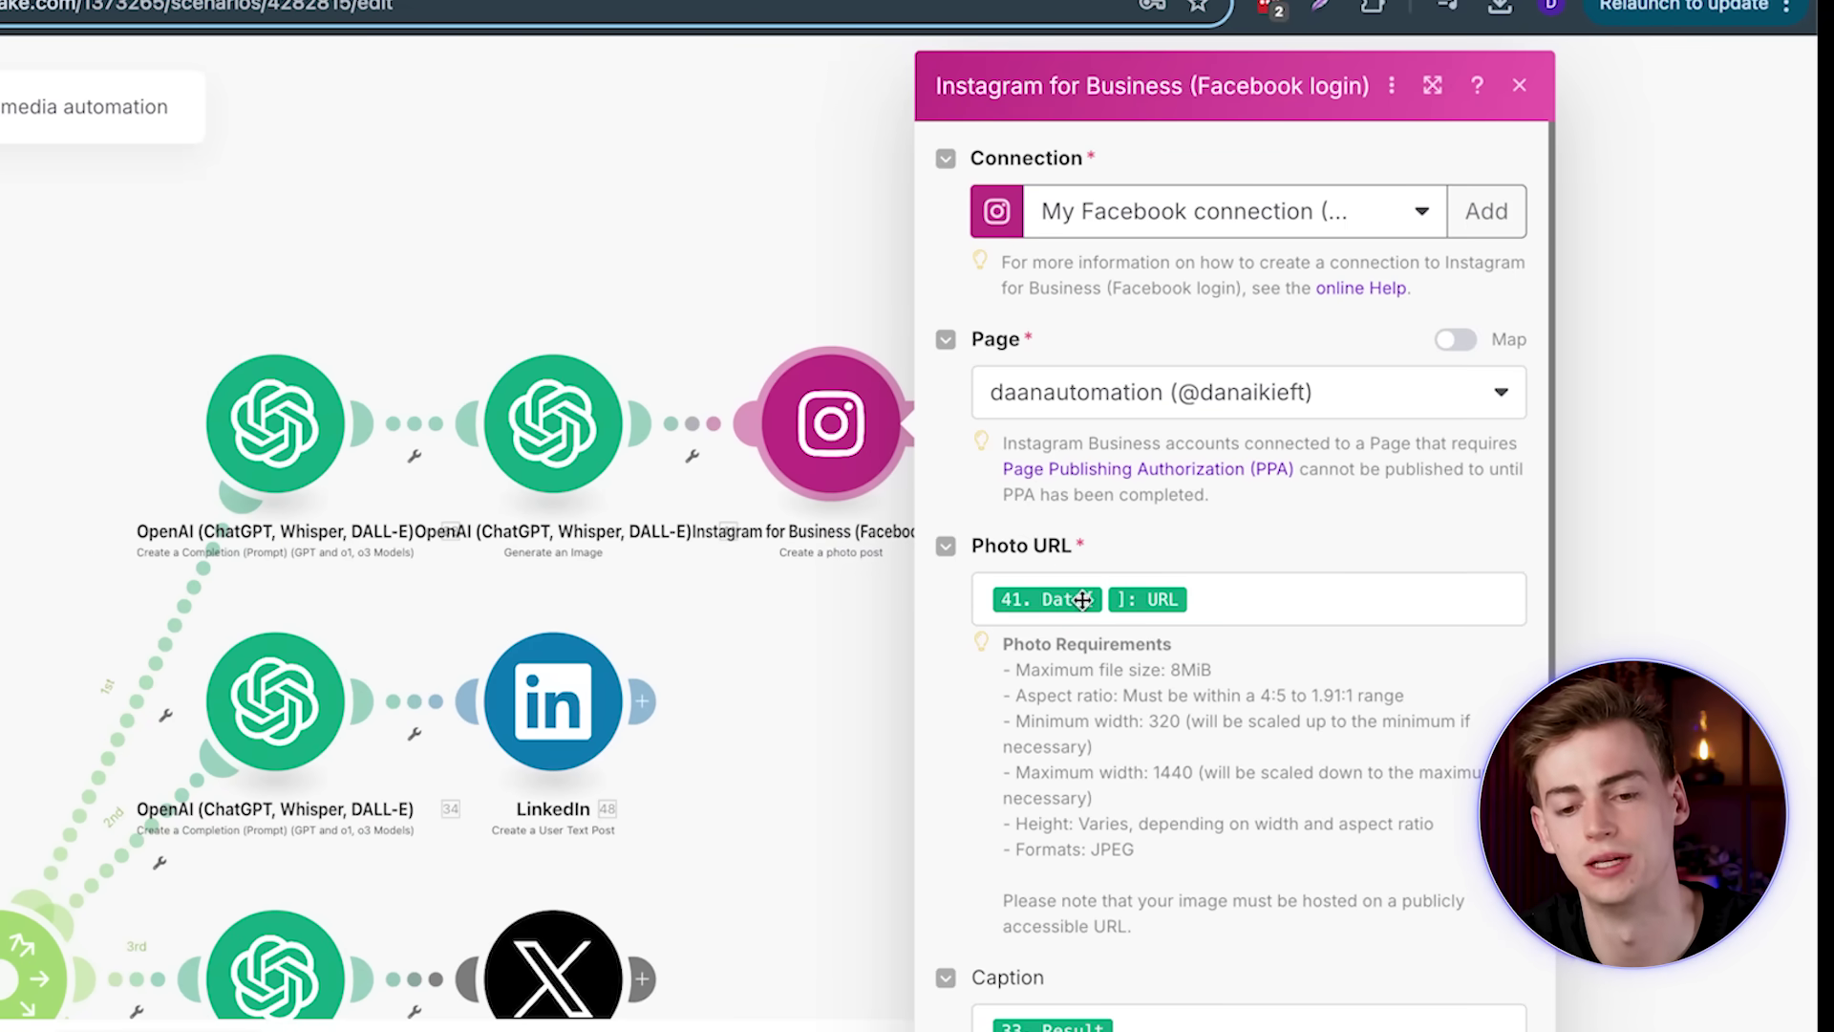
{"action": "scroll", "coordinate": [1187, 573], "scroll_direction": "down", "scroll_amount": 1}
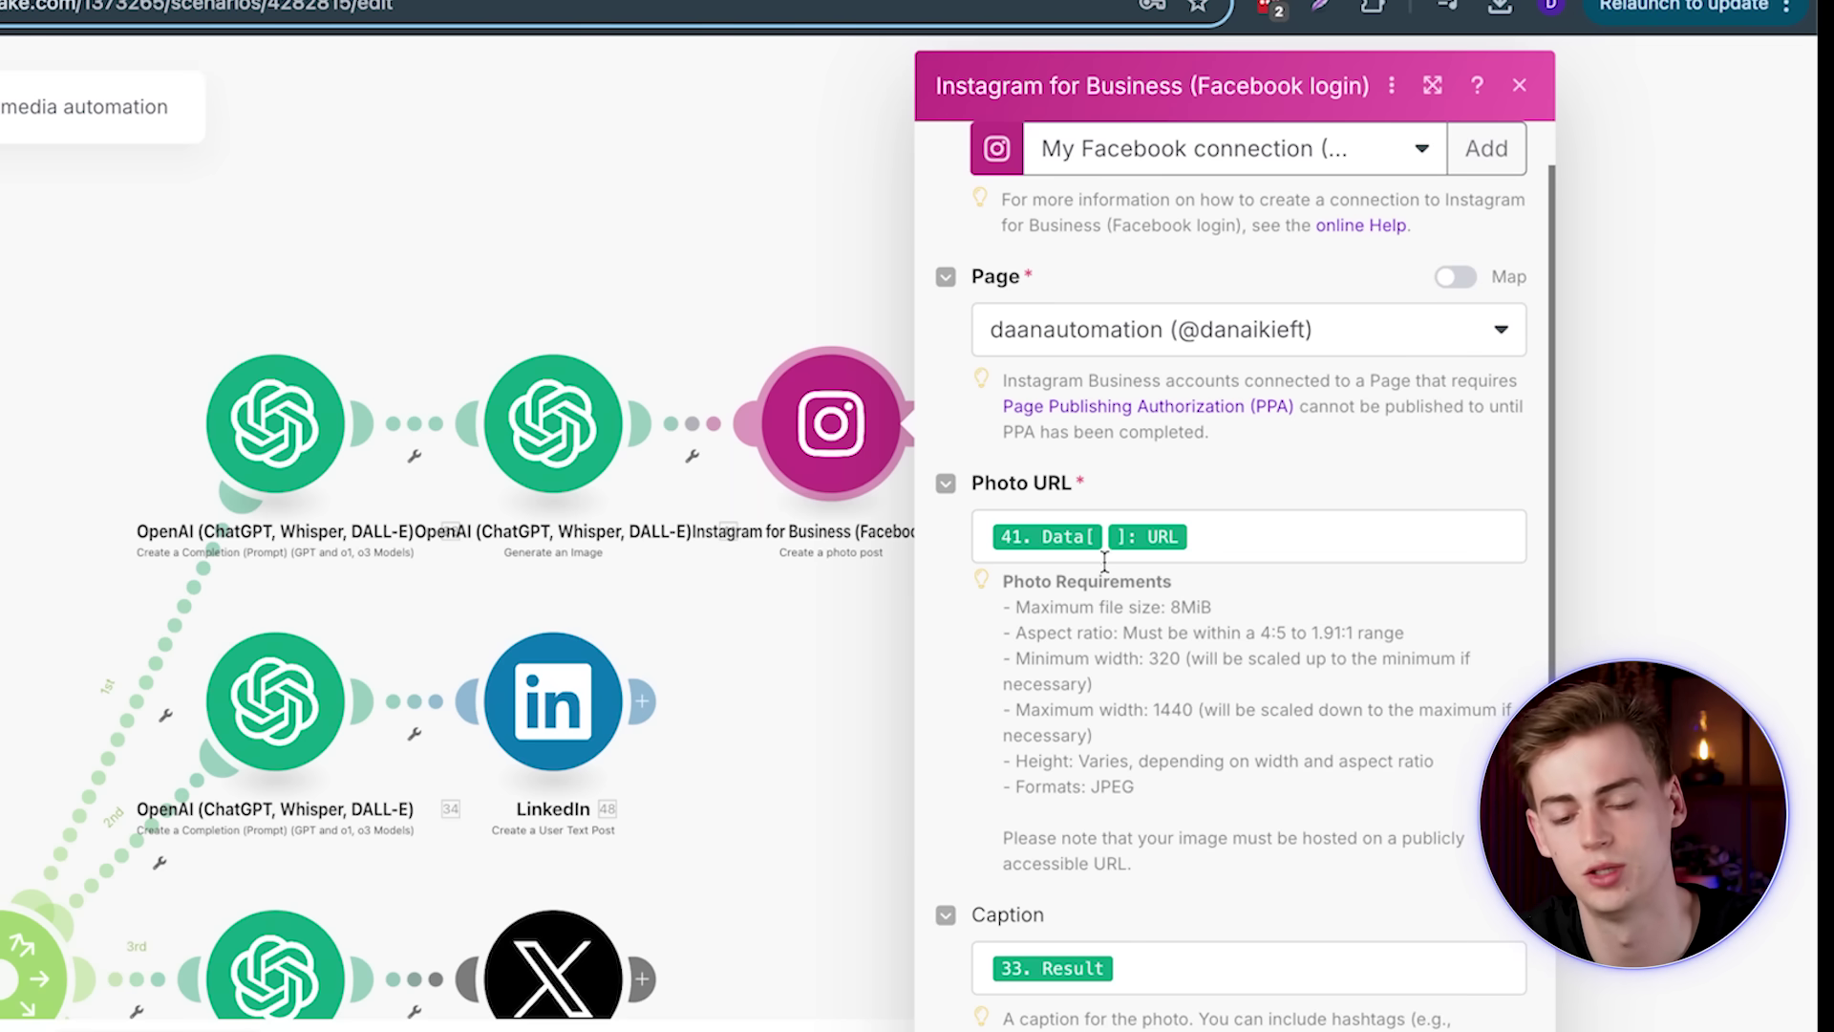
{"action": "left_click", "coordinate": [1218, 531]}
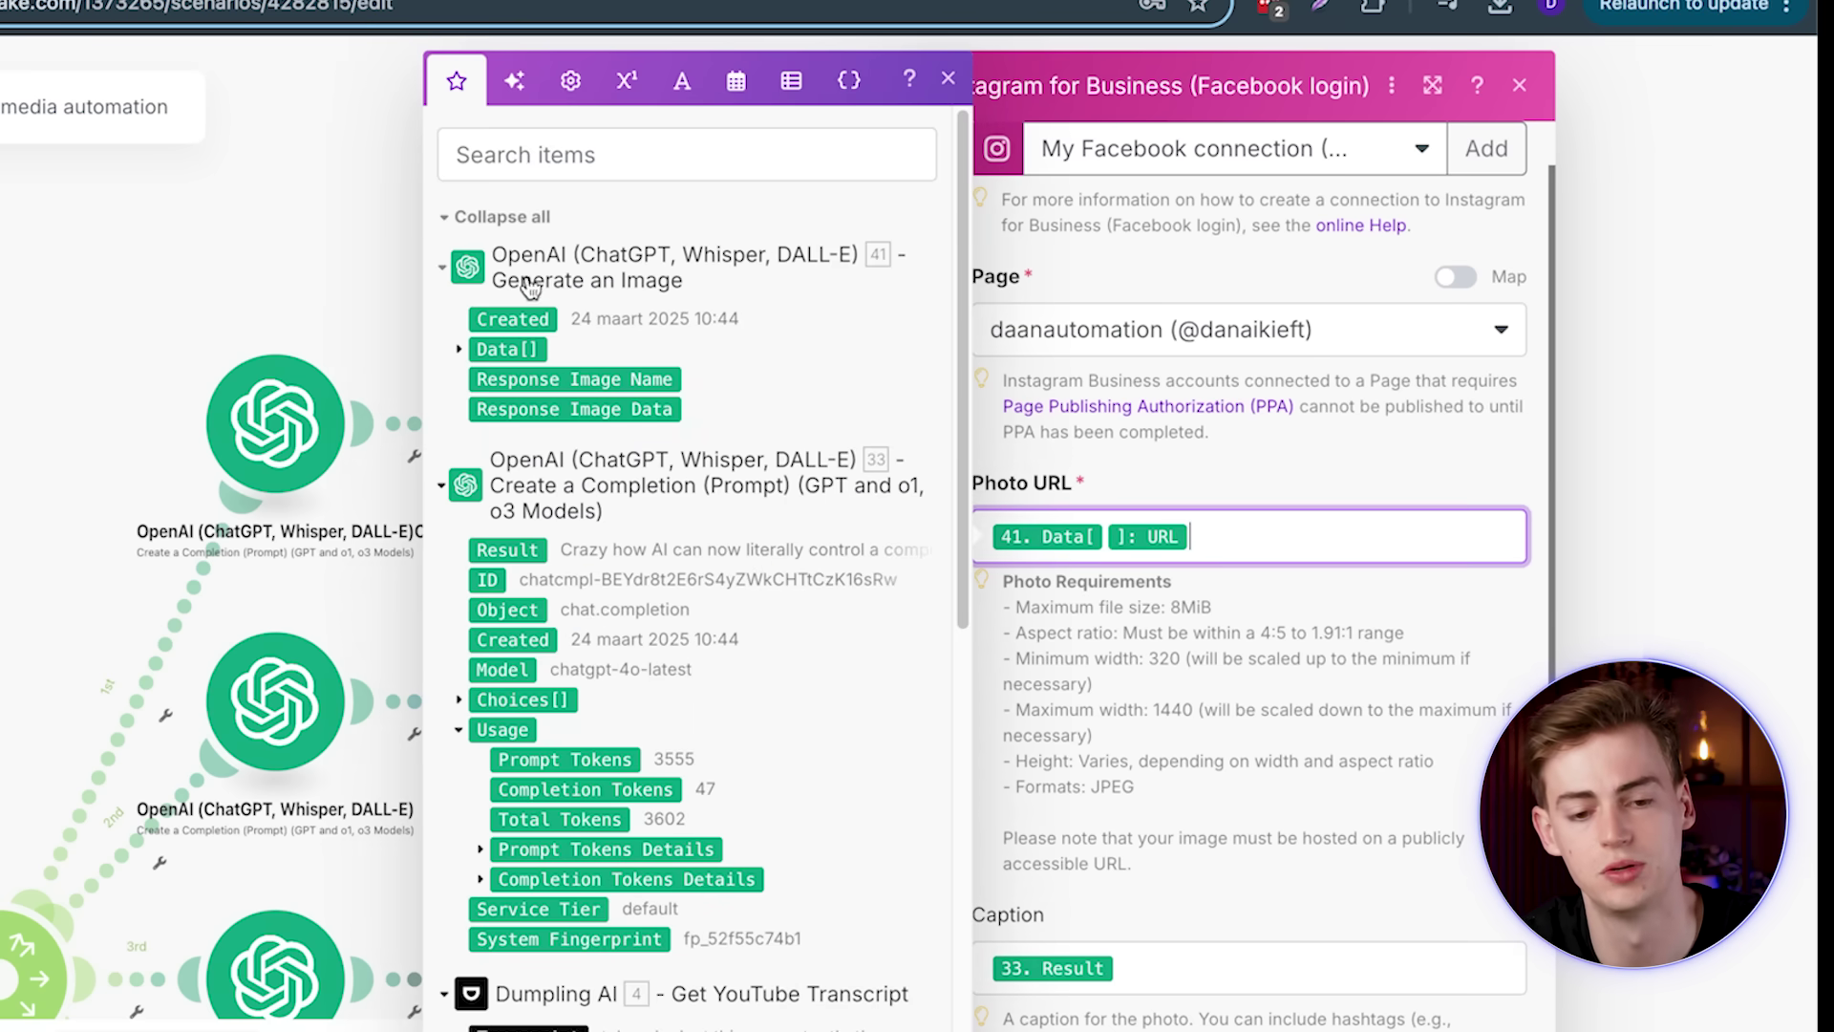
{"action": "left_click", "coordinate": [462, 350]}
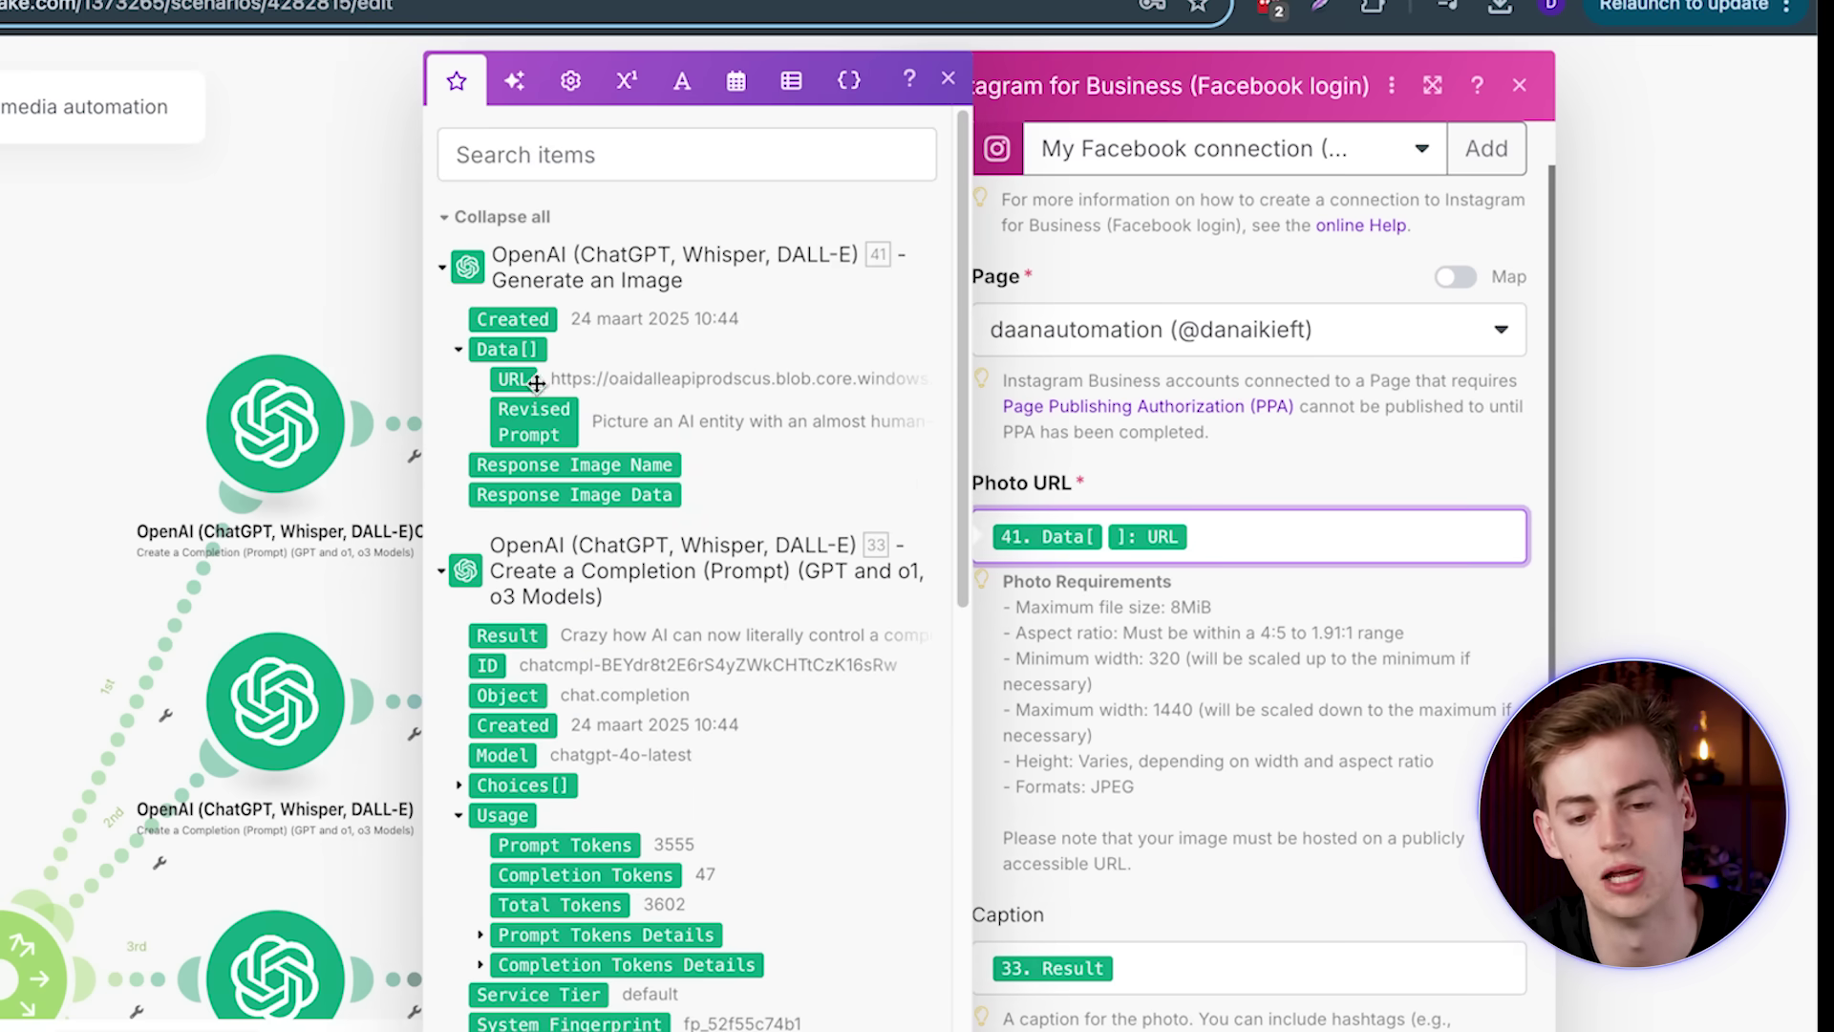
{"action": "left_click", "coordinate": [1271, 622]}
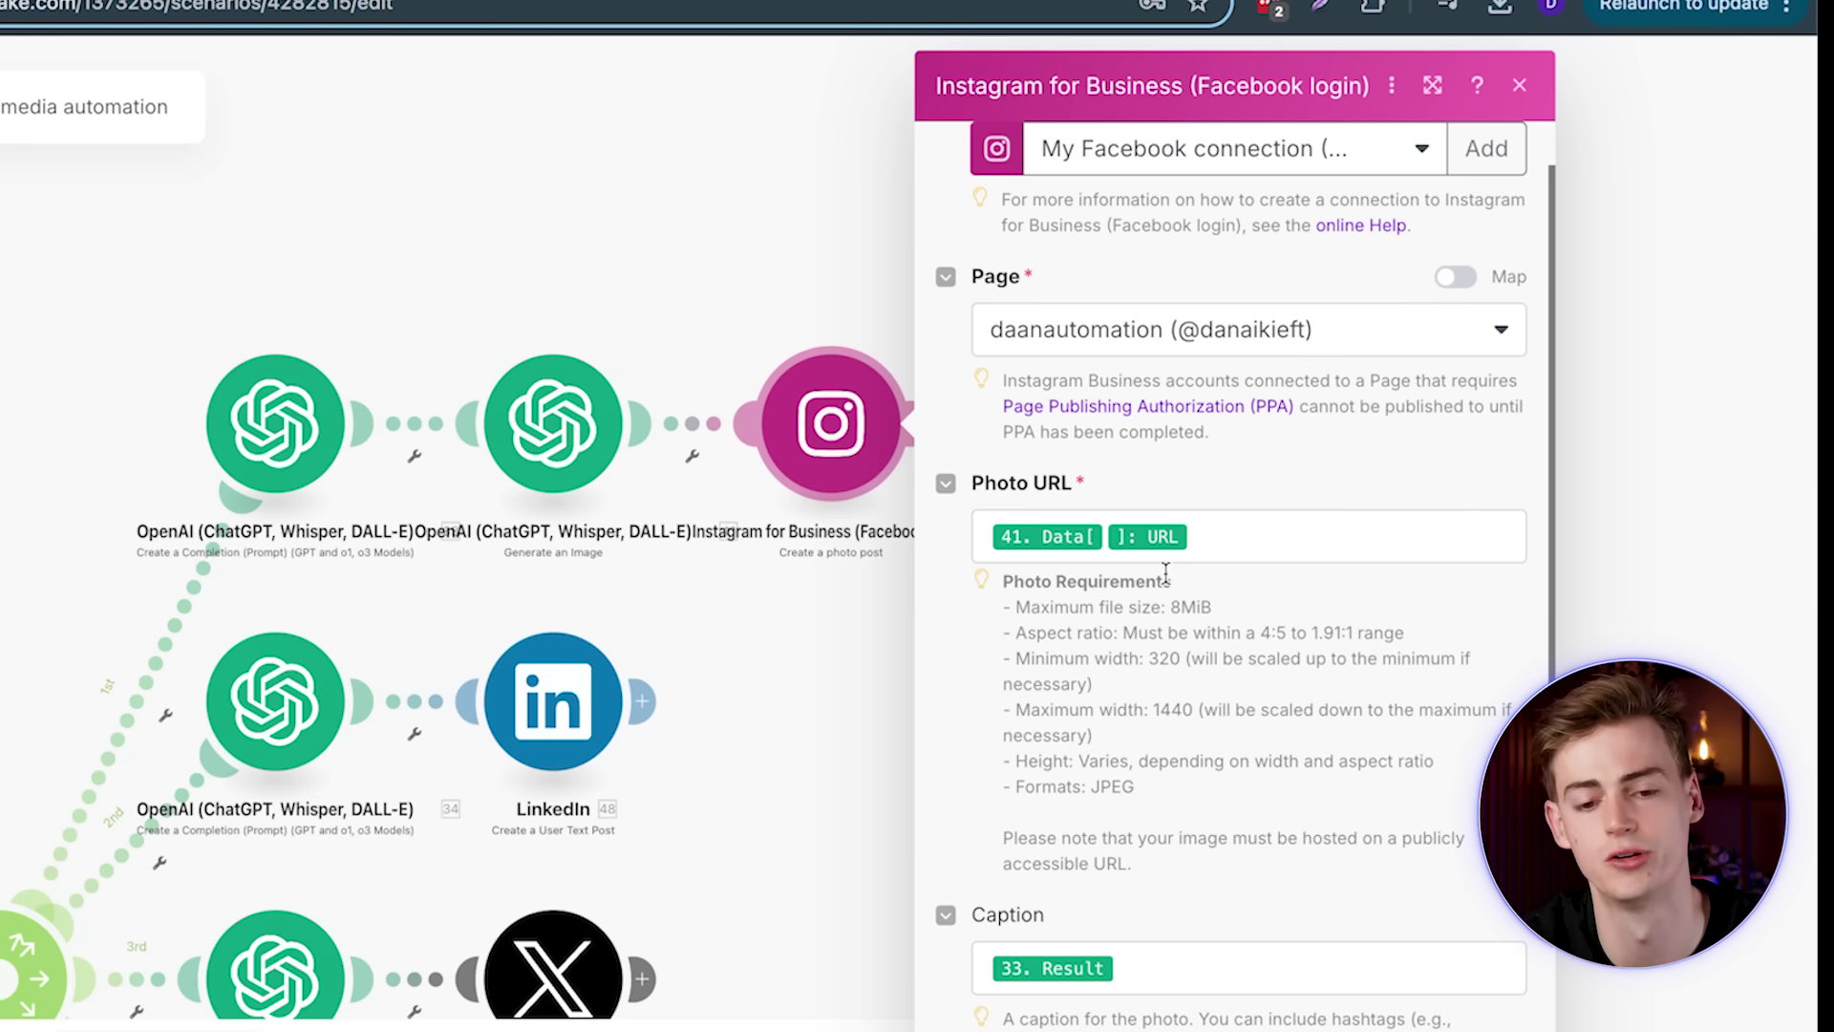
Step: Check the Caption maps 33. Result, then close the Instagram module
{"action": "scroll", "coordinate": [1060, 243], "scroll_direction": "down", "scroll_amount": 5}
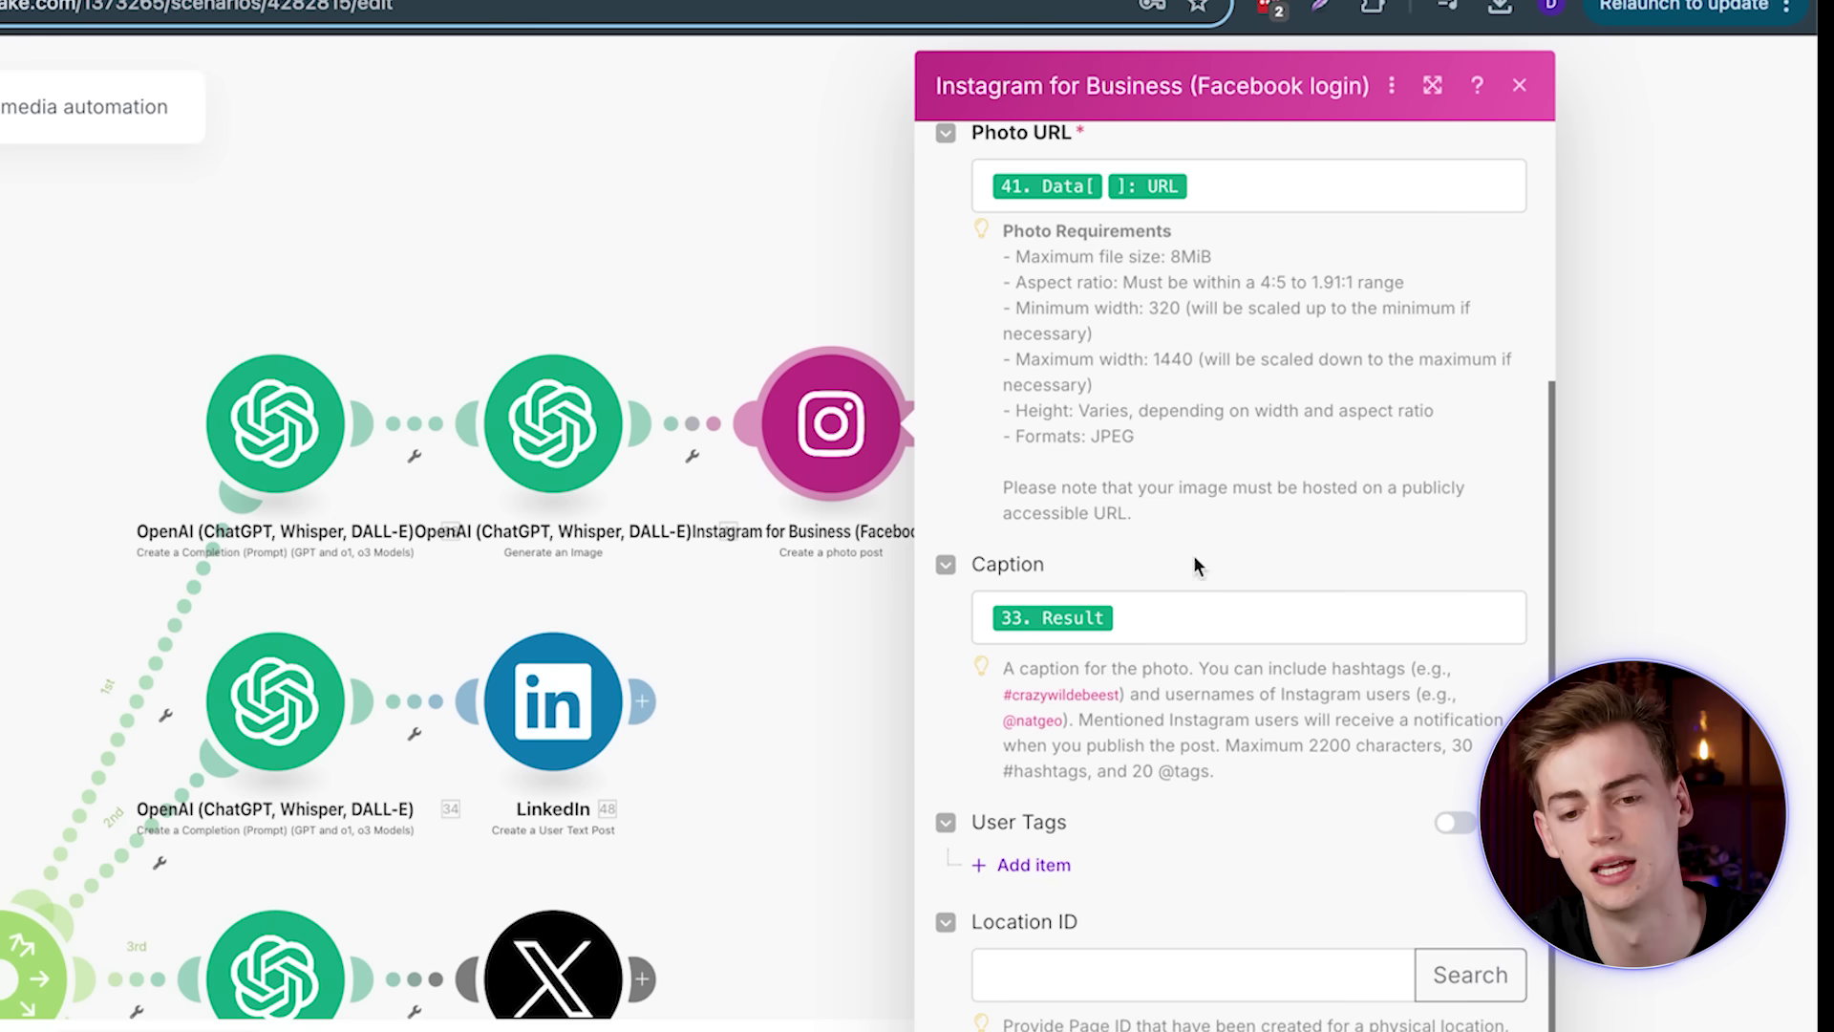
{"action": "scroll", "coordinate": [1254, 286], "scroll_direction": "up", "scroll_amount": 1}
{"action": "scroll", "coordinate": [1285, 335], "scroll_direction": "down", "scroll_amount": 1}
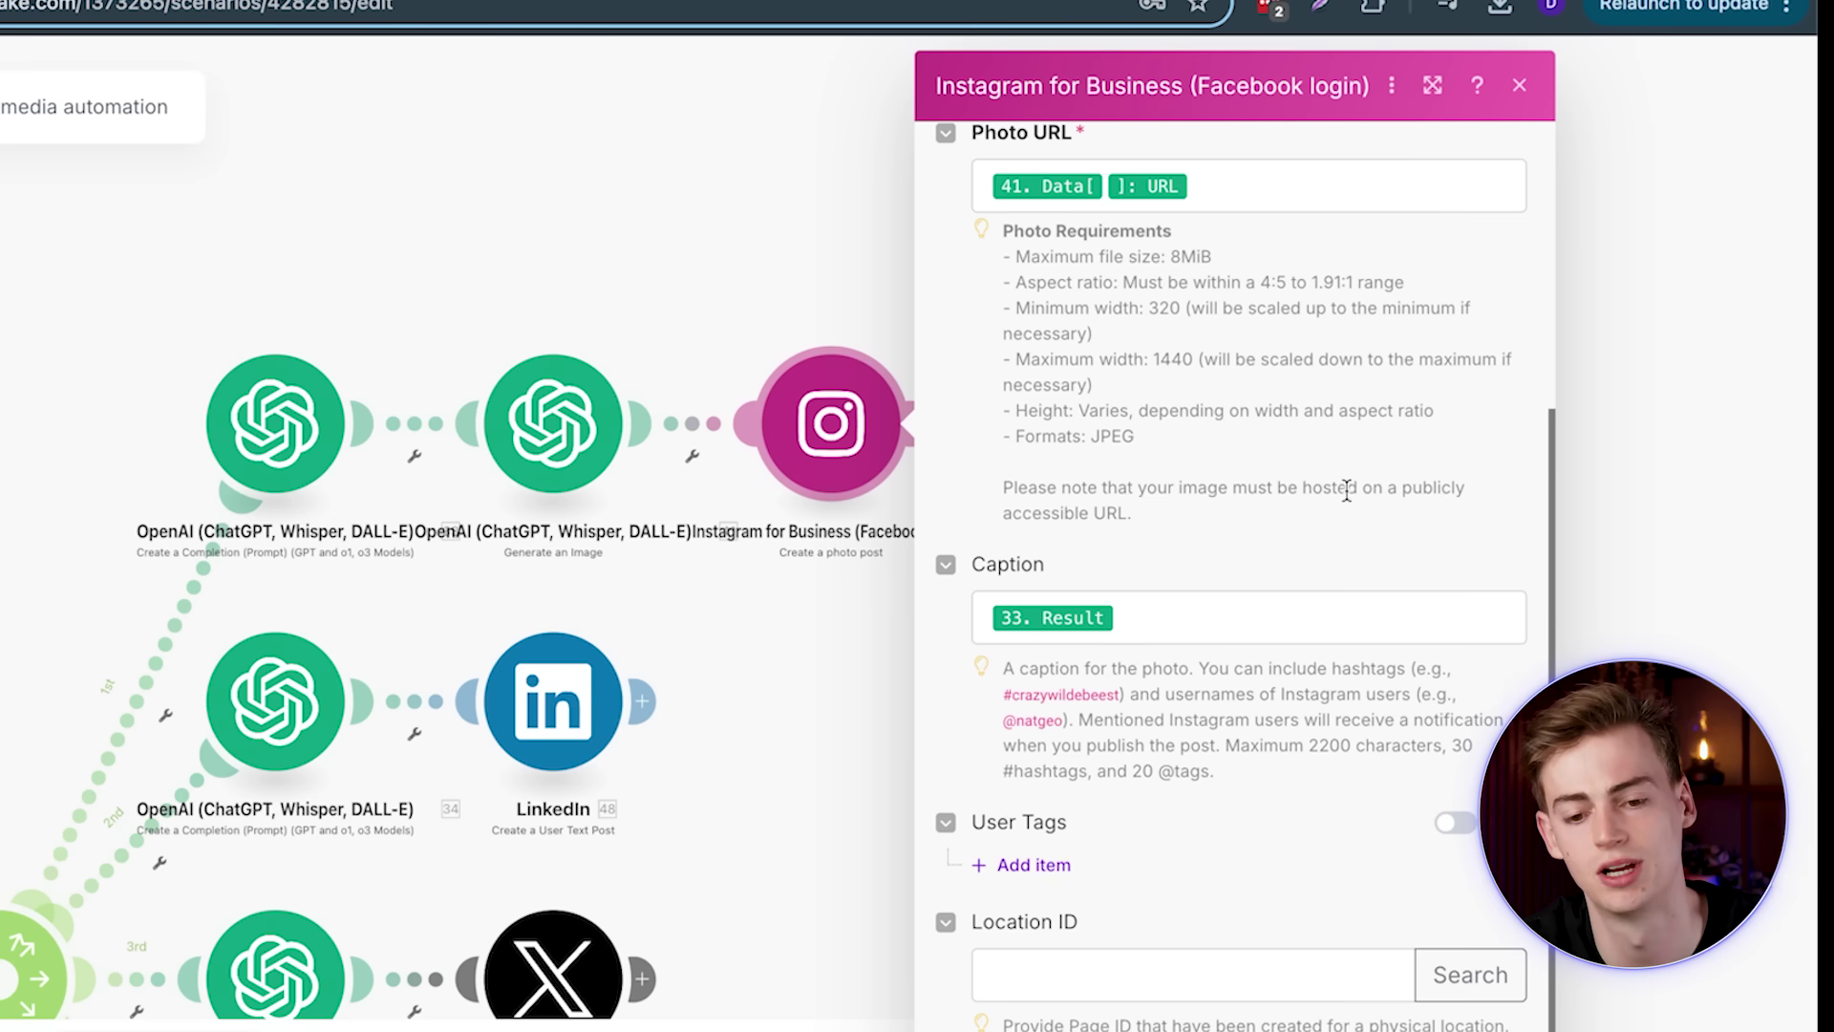
{"action": "left_click", "coordinate": [1187, 631]}
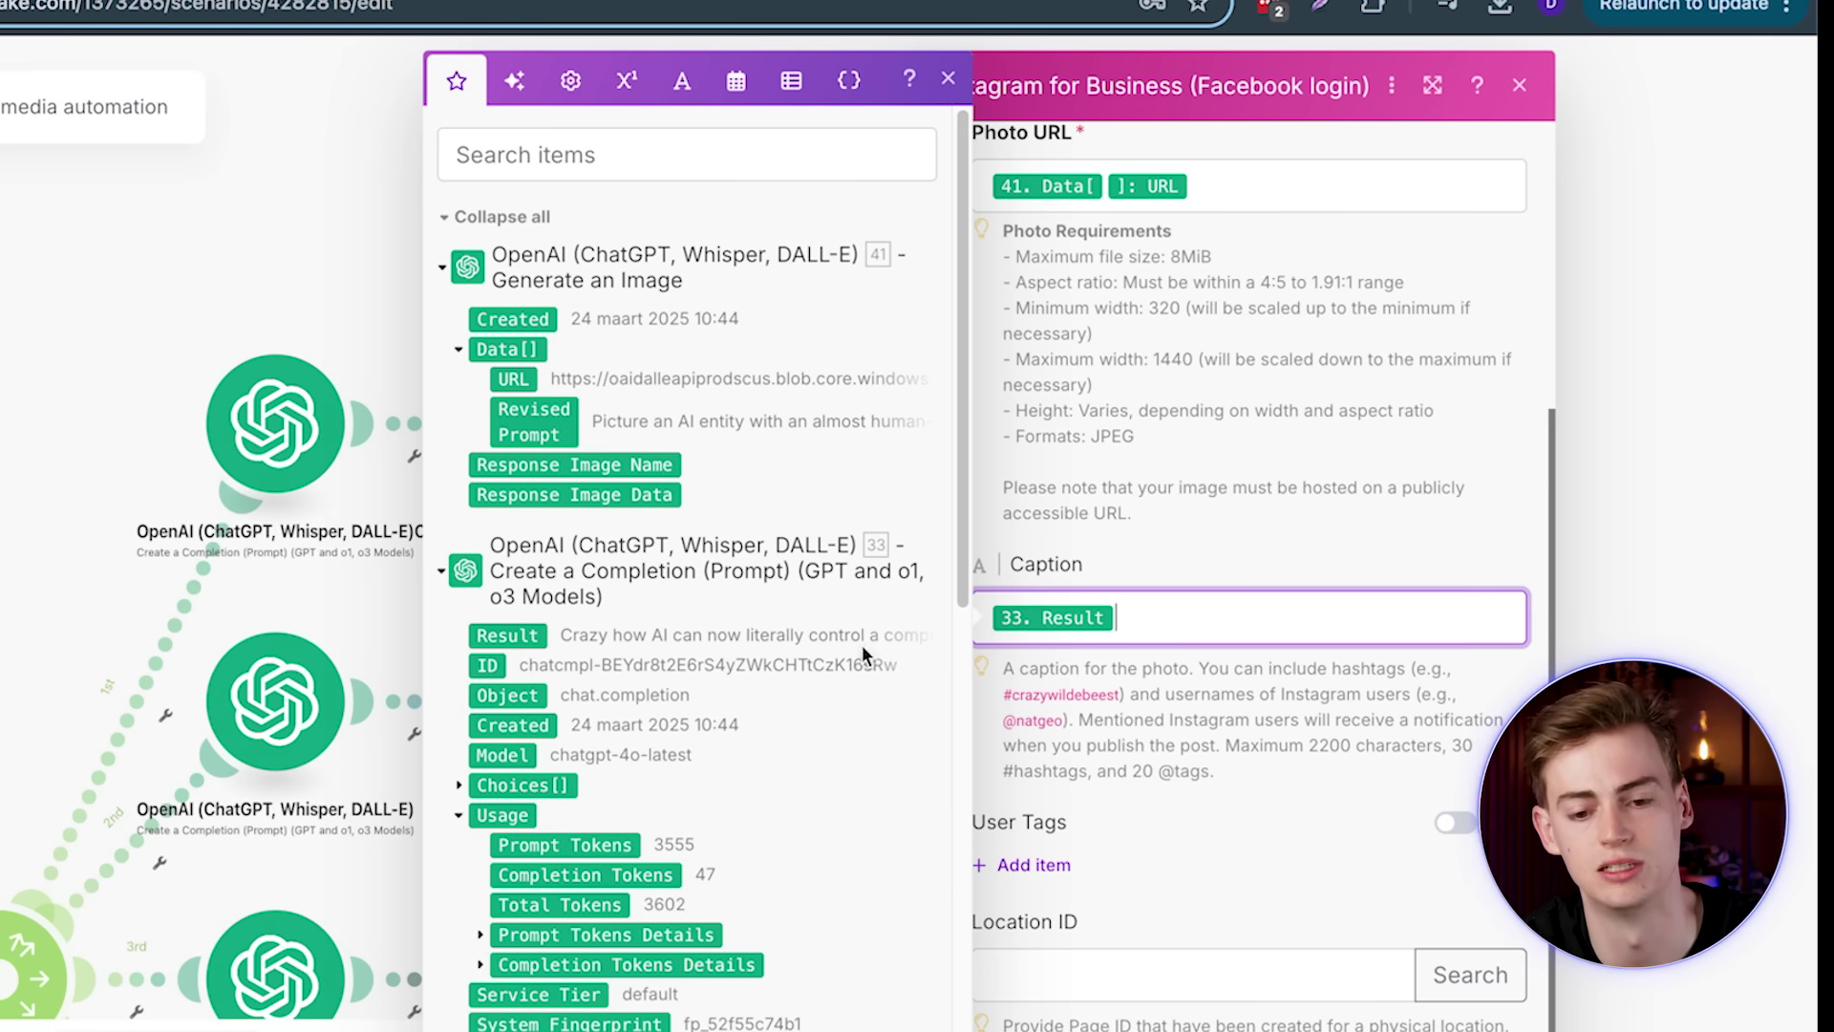
{"action": "left_click", "coordinate": [1126, 535]}
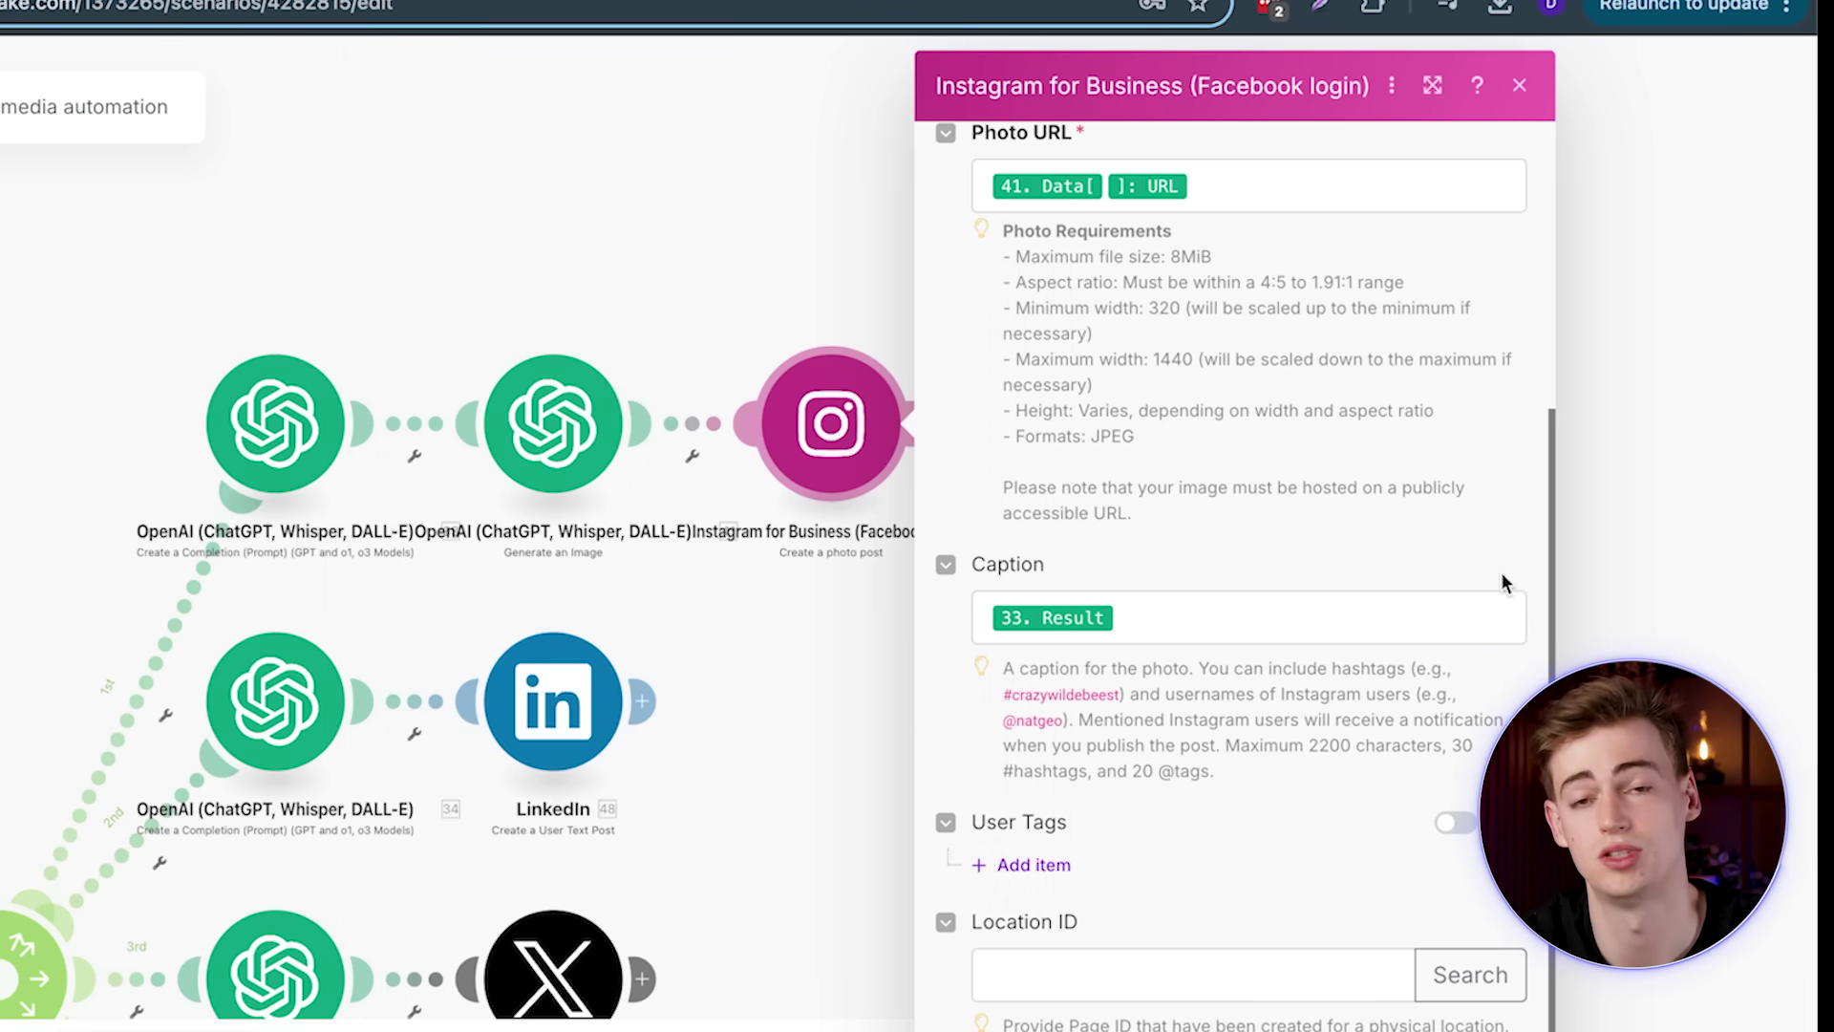
{"action": "key", "text": "Escape"}
Step: Review the LinkedIn (34. Result) and X (35. Result) post modules, then scroll the checklist to Step 7
{"action": "left_click", "coordinate": [555, 729]}
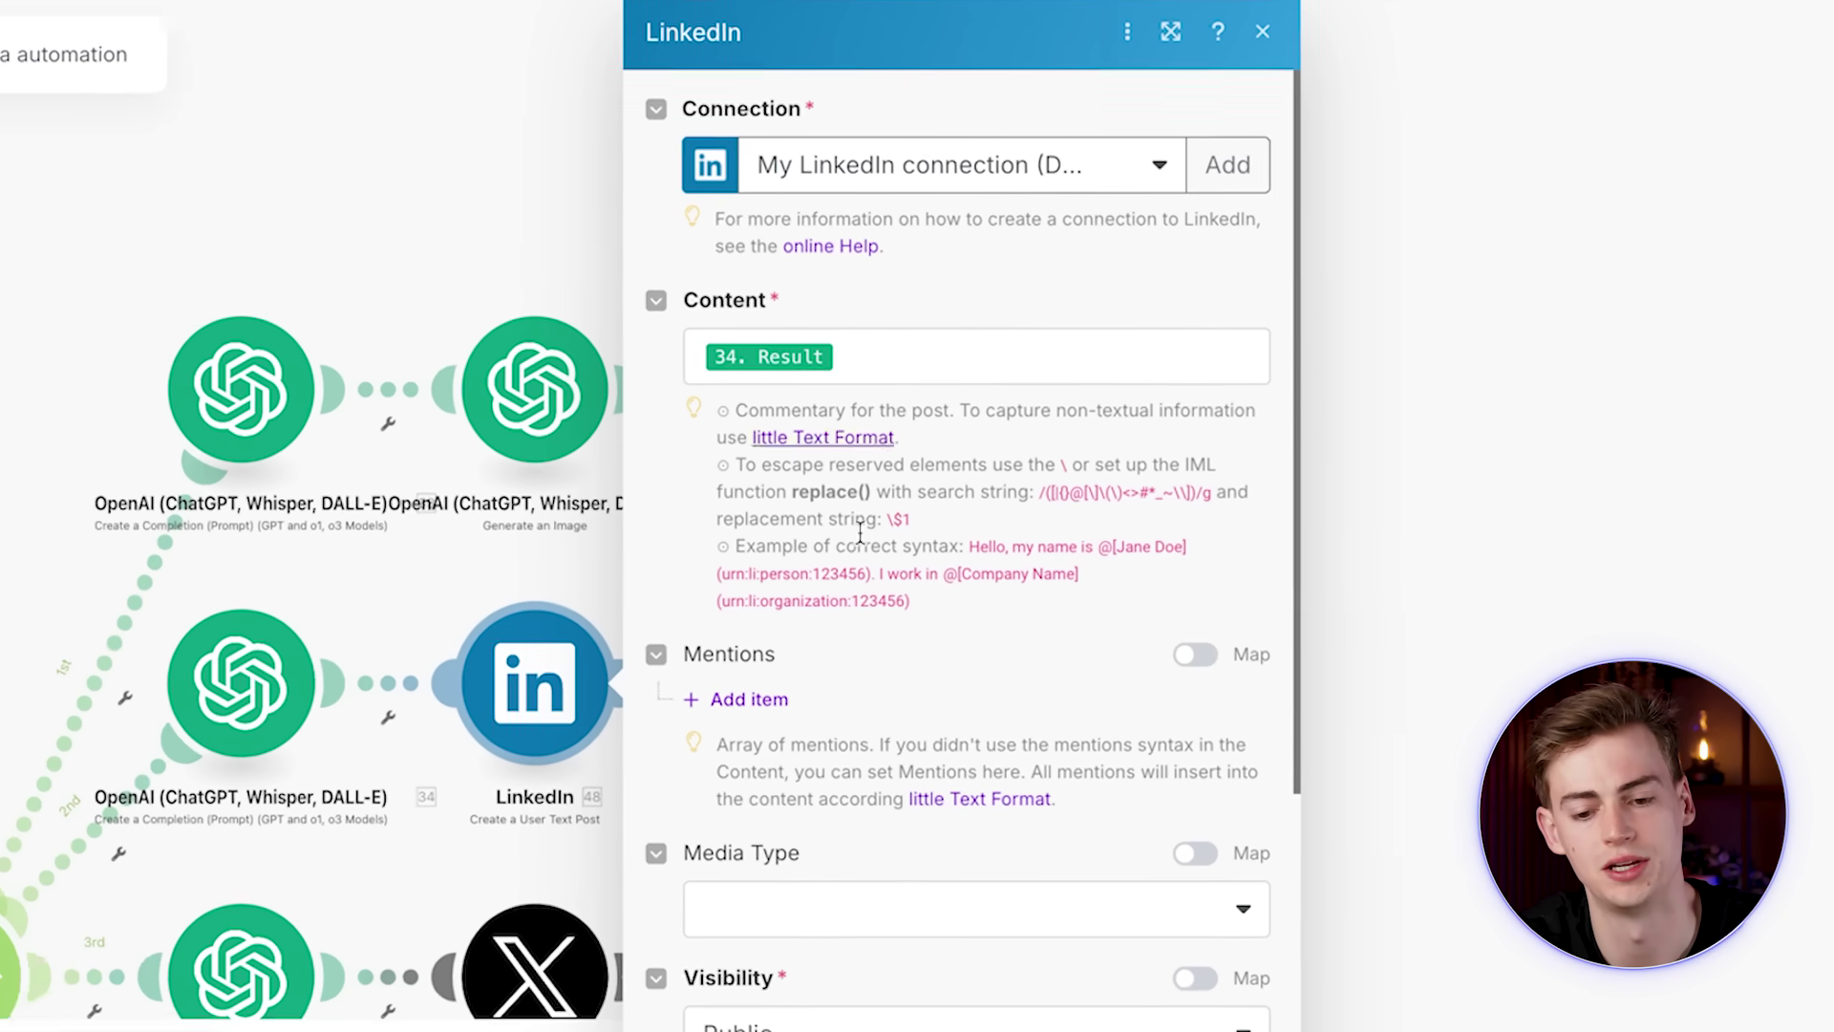
{"action": "key", "text": "Escape"}
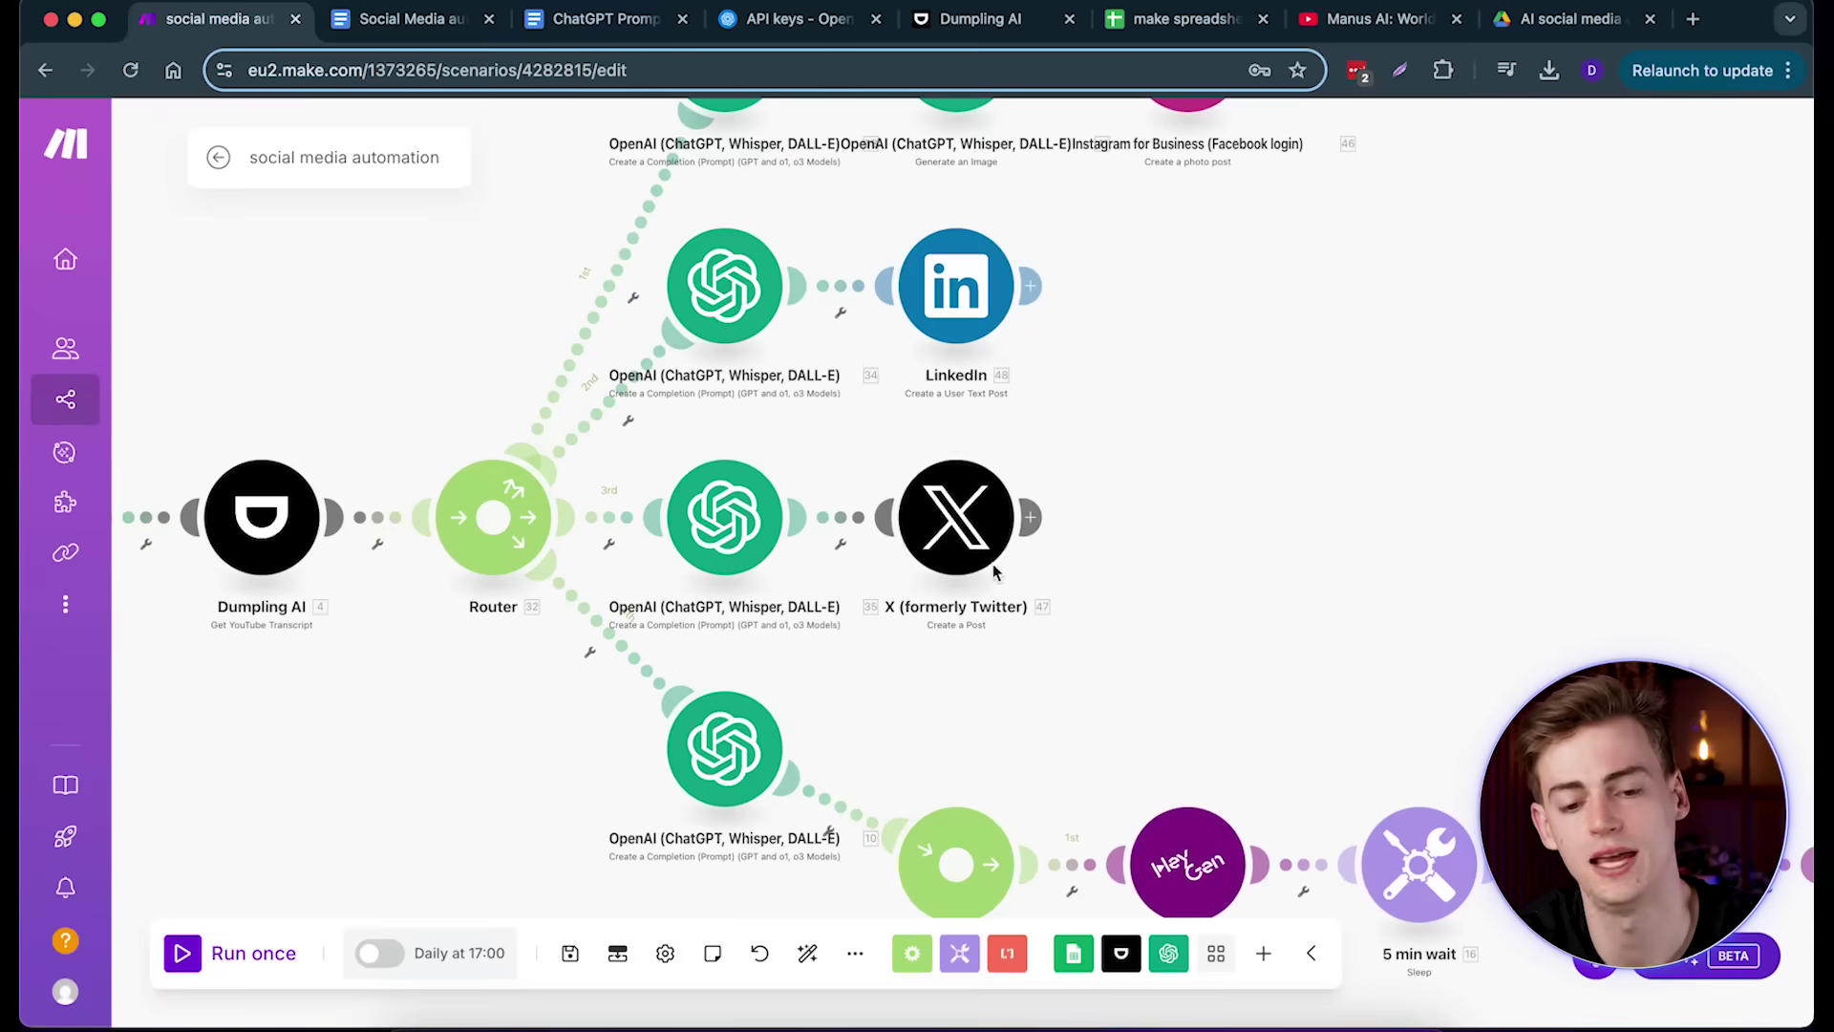
{"action": "left_click", "coordinate": [961, 513]}
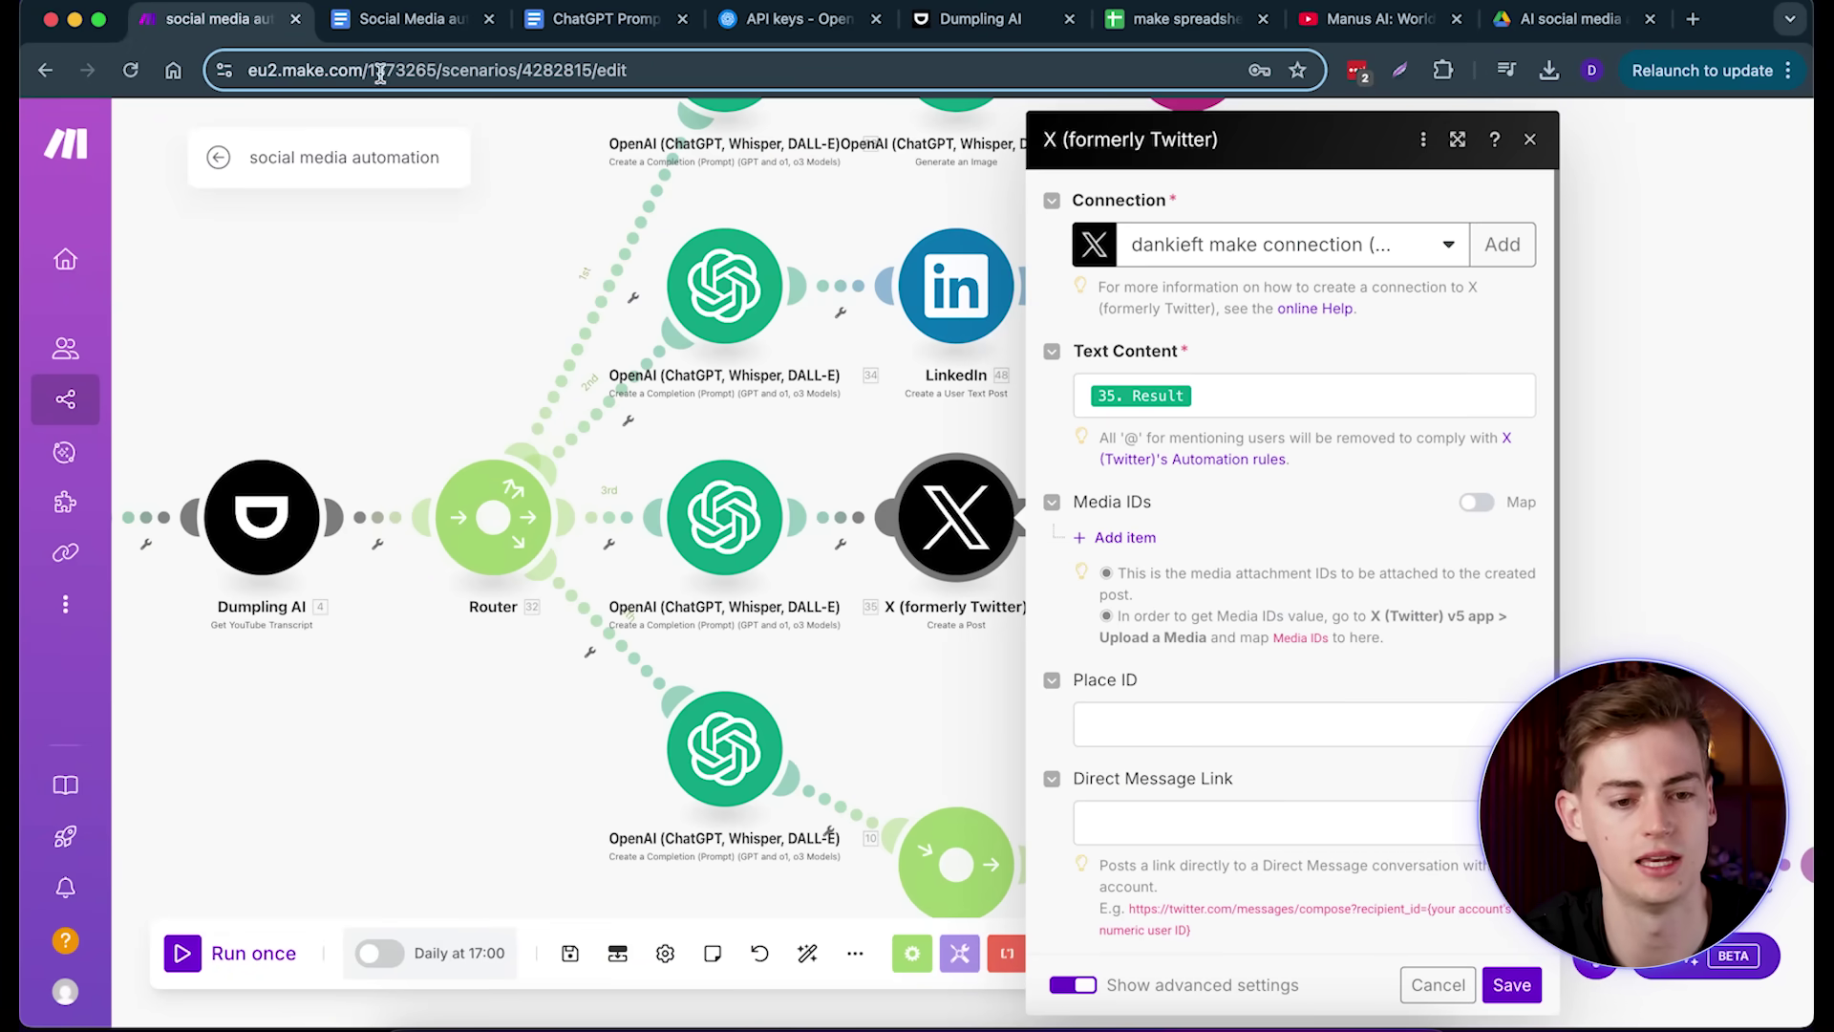
{"action": "left_click", "coordinate": [559, 21]}
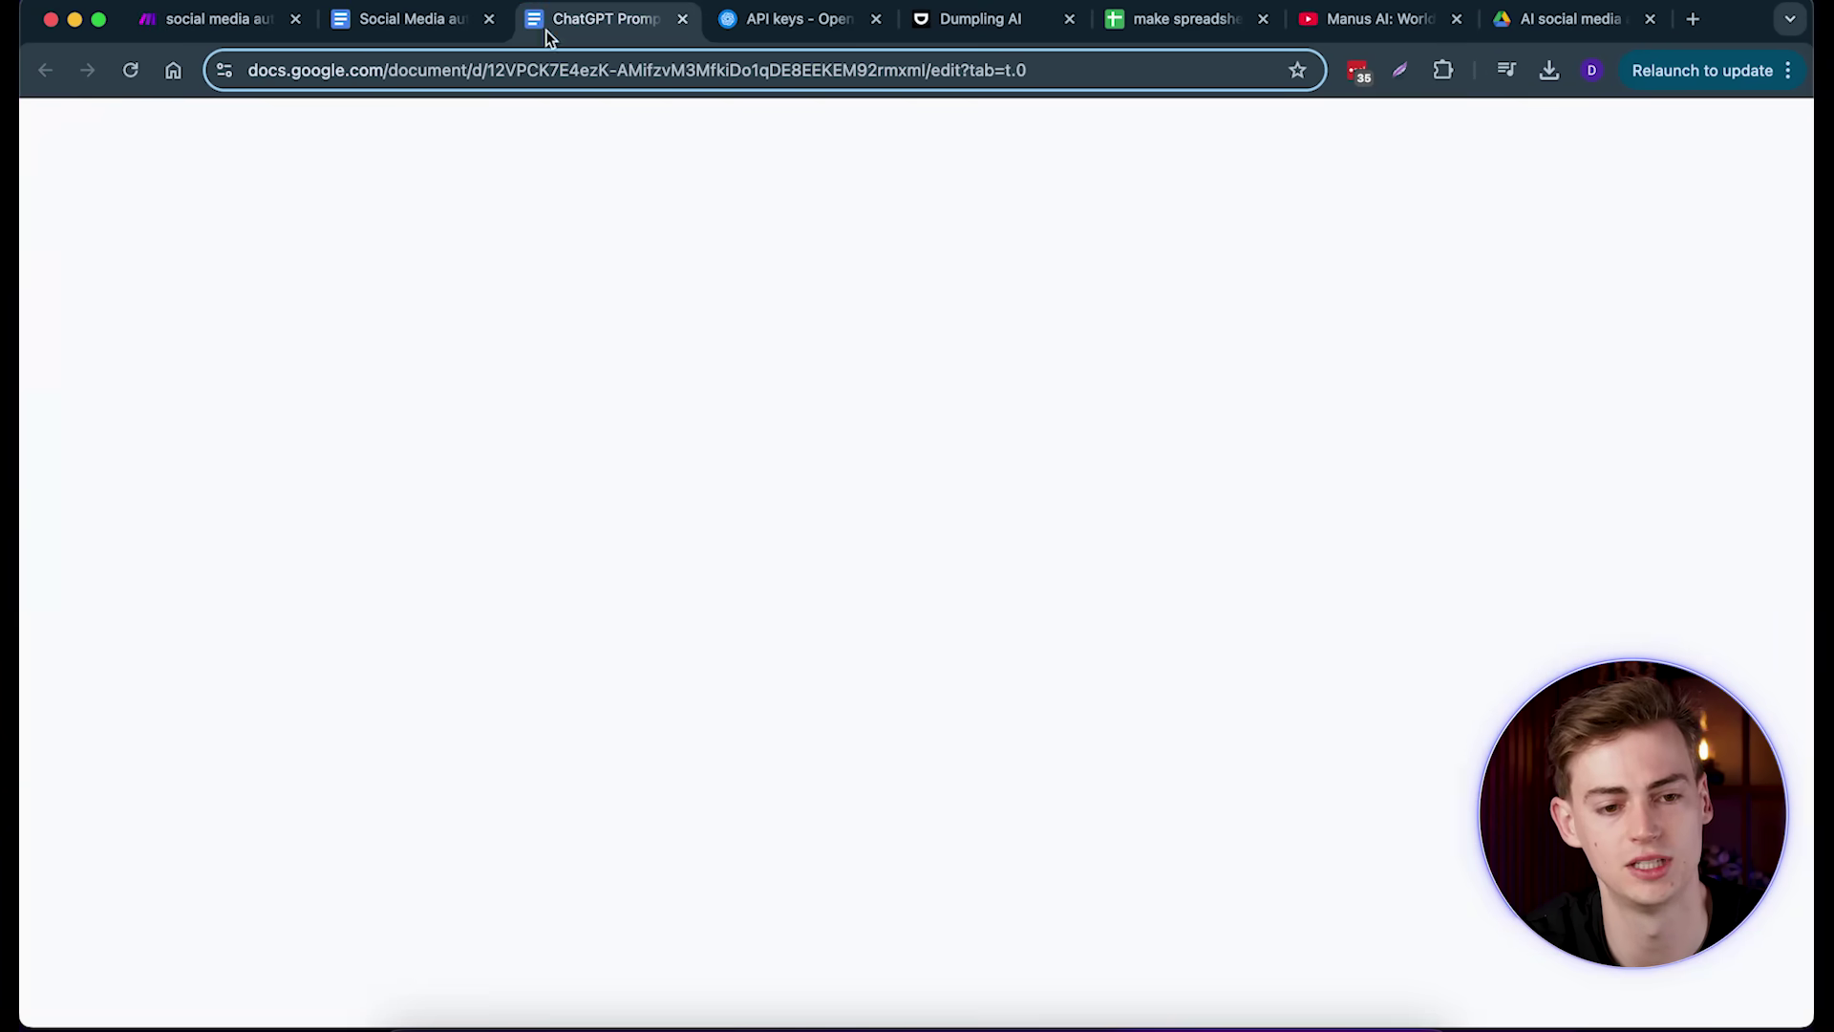
{"action": "left_click", "coordinate": [402, 21]}
{"action": "scroll", "coordinate": [657, 505], "scroll_direction": "down", "scroll_amount": 3}
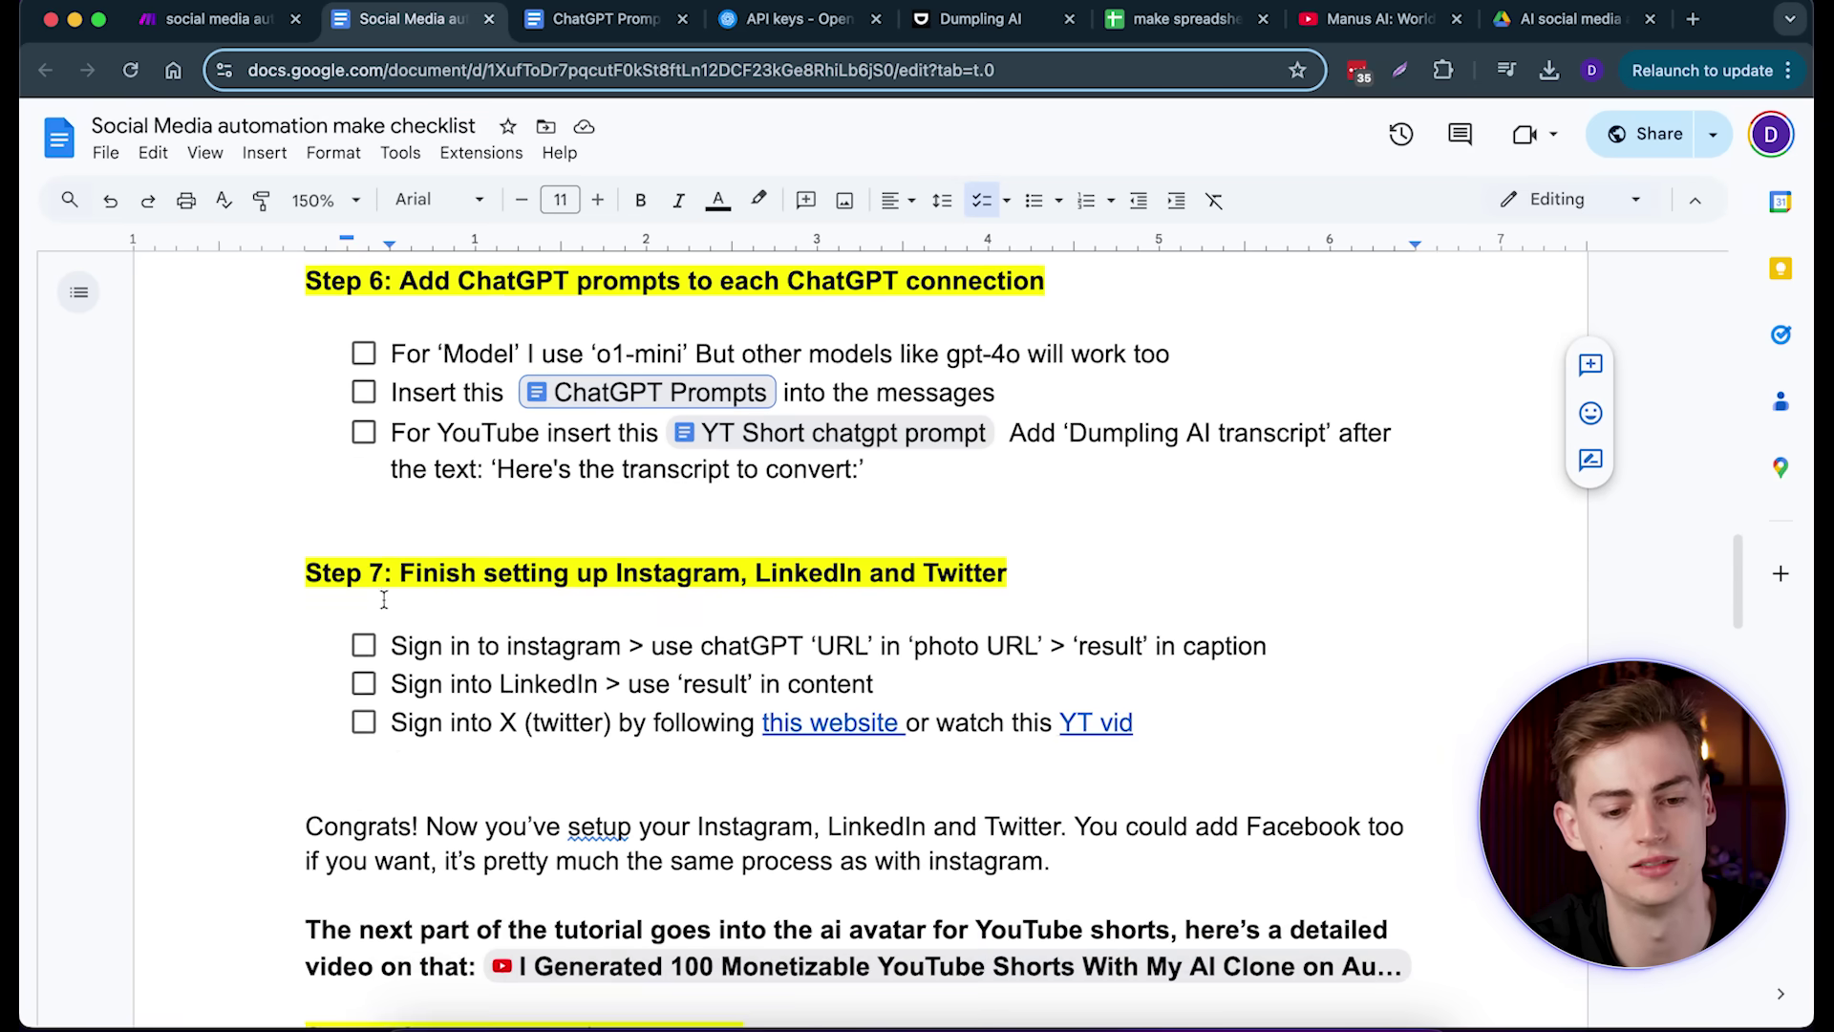
Step: Open Step 7's 'this website' link to Make's help page on creating a custom X app and read its steps
{"action": "left_click", "coordinate": [794, 702]}
{"action": "left_click", "coordinate": [808, 735]}
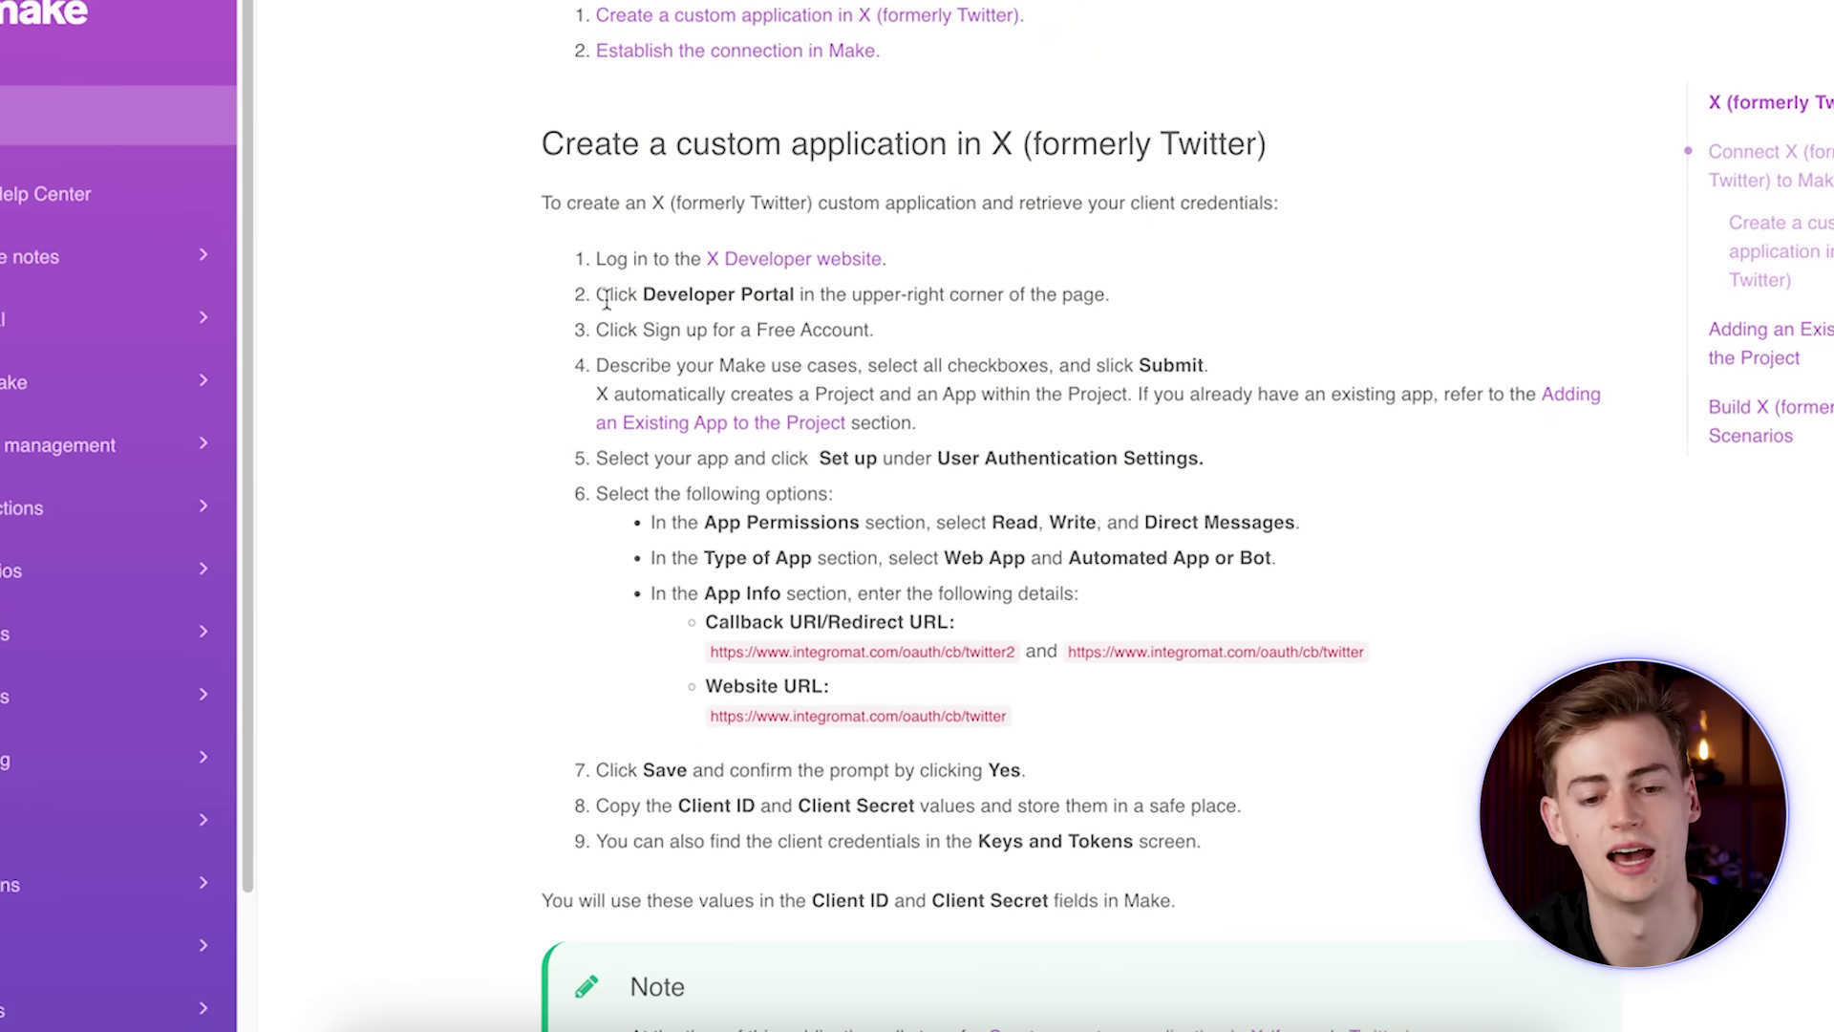
{"action": "scroll", "coordinate": [828, 265], "scroll_direction": "up", "scroll_amount": 1}
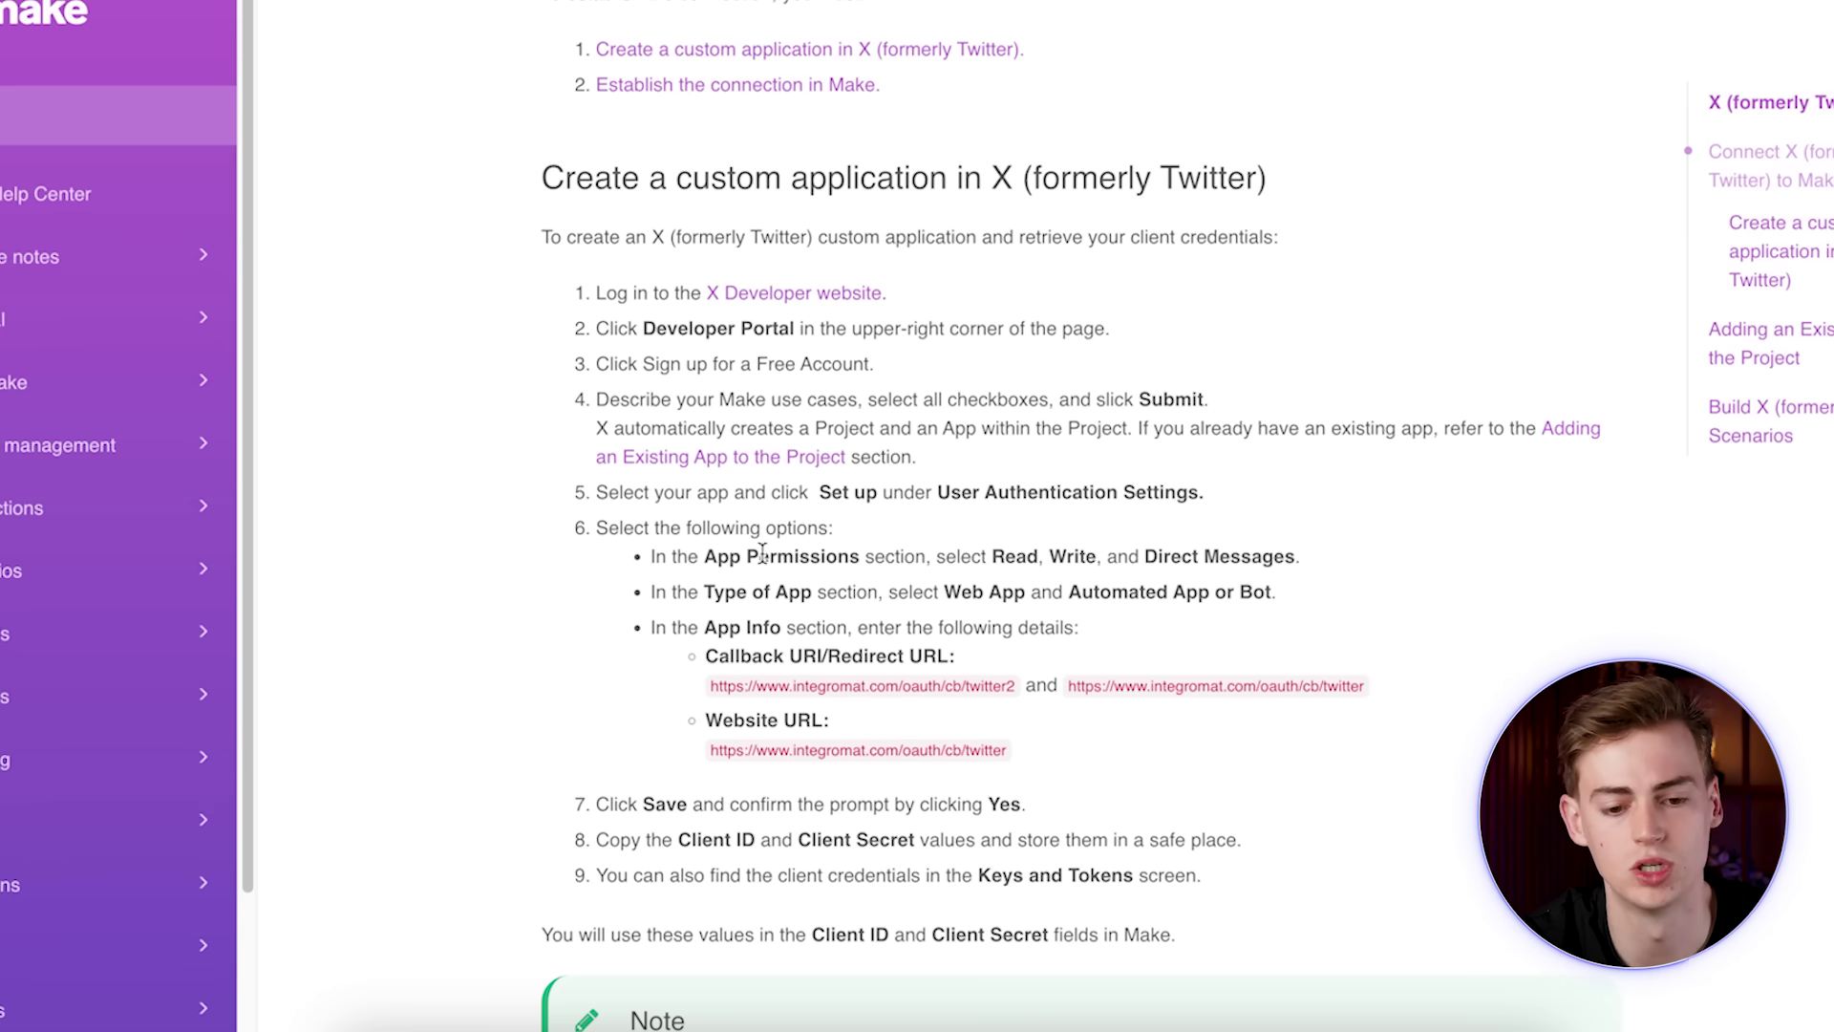
{"action": "left_click_drag", "start_coordinate": [613, 286], "coordinate": [1300, 556]}
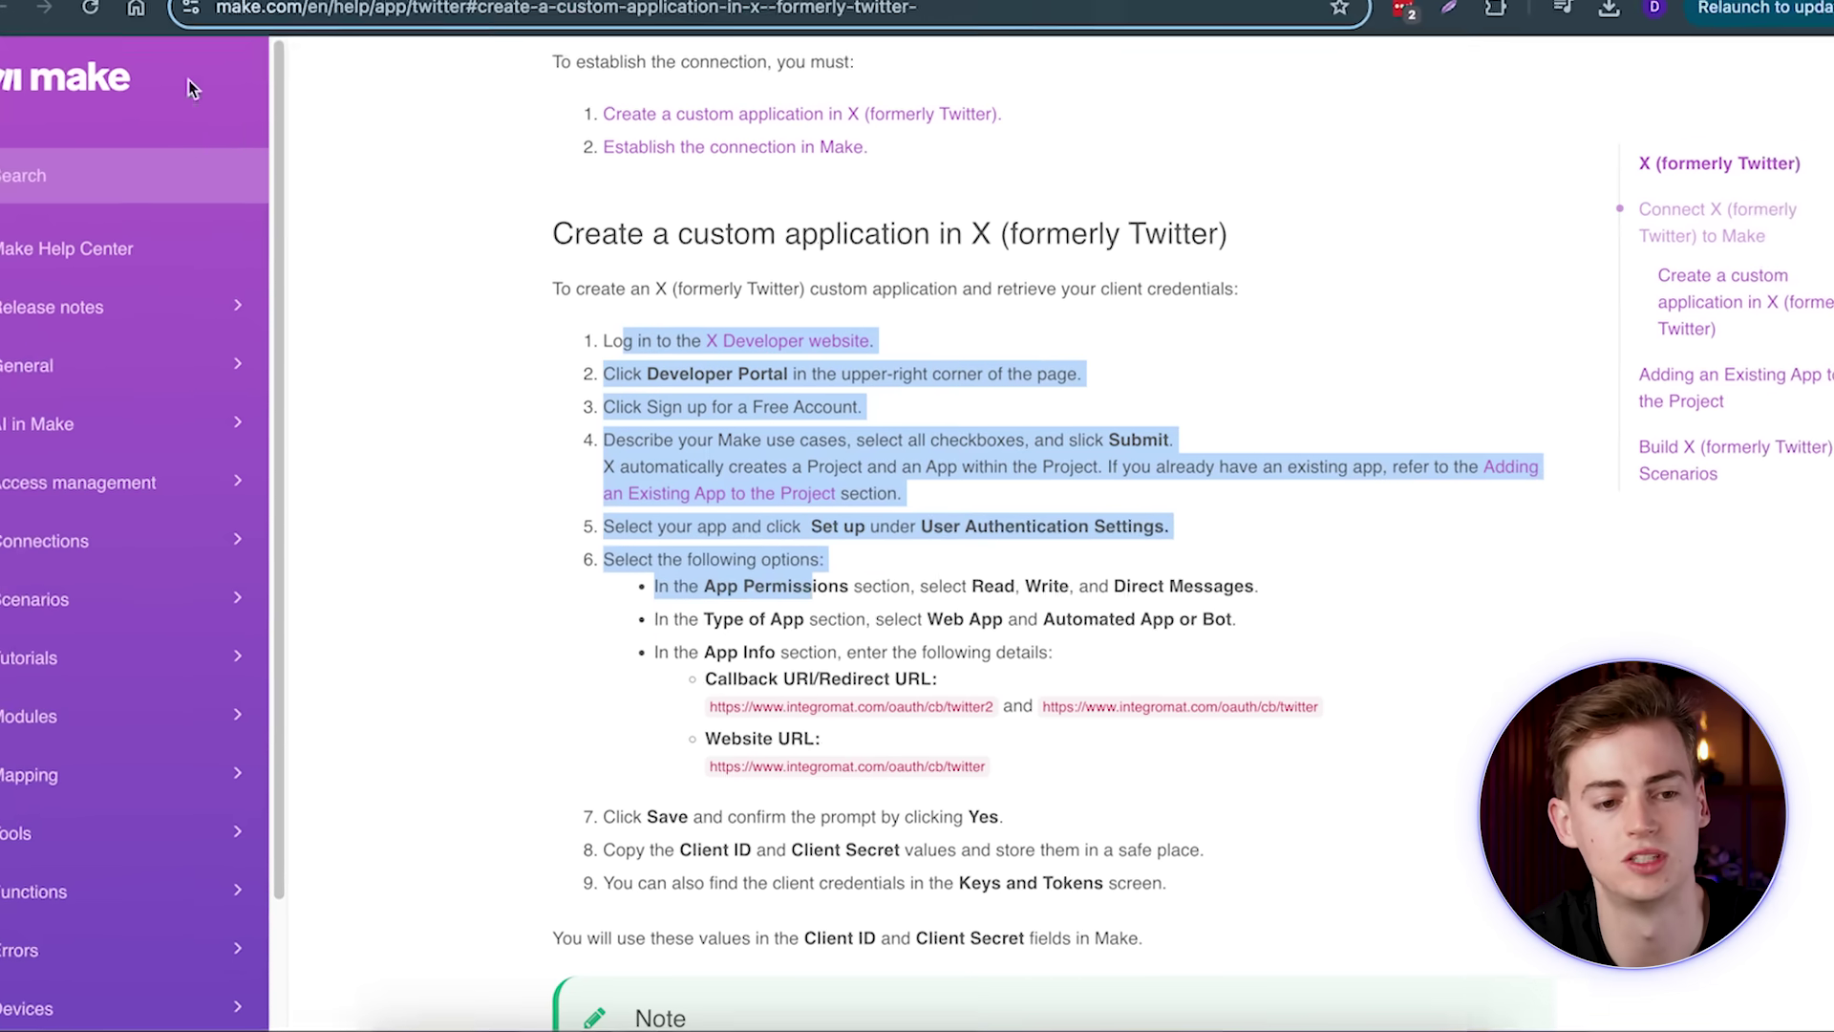
Step: Return to the checklist, check Step 7's YouTube video link, then go back to Make
{"action": "left_click", "coordinate": [200, 18]}
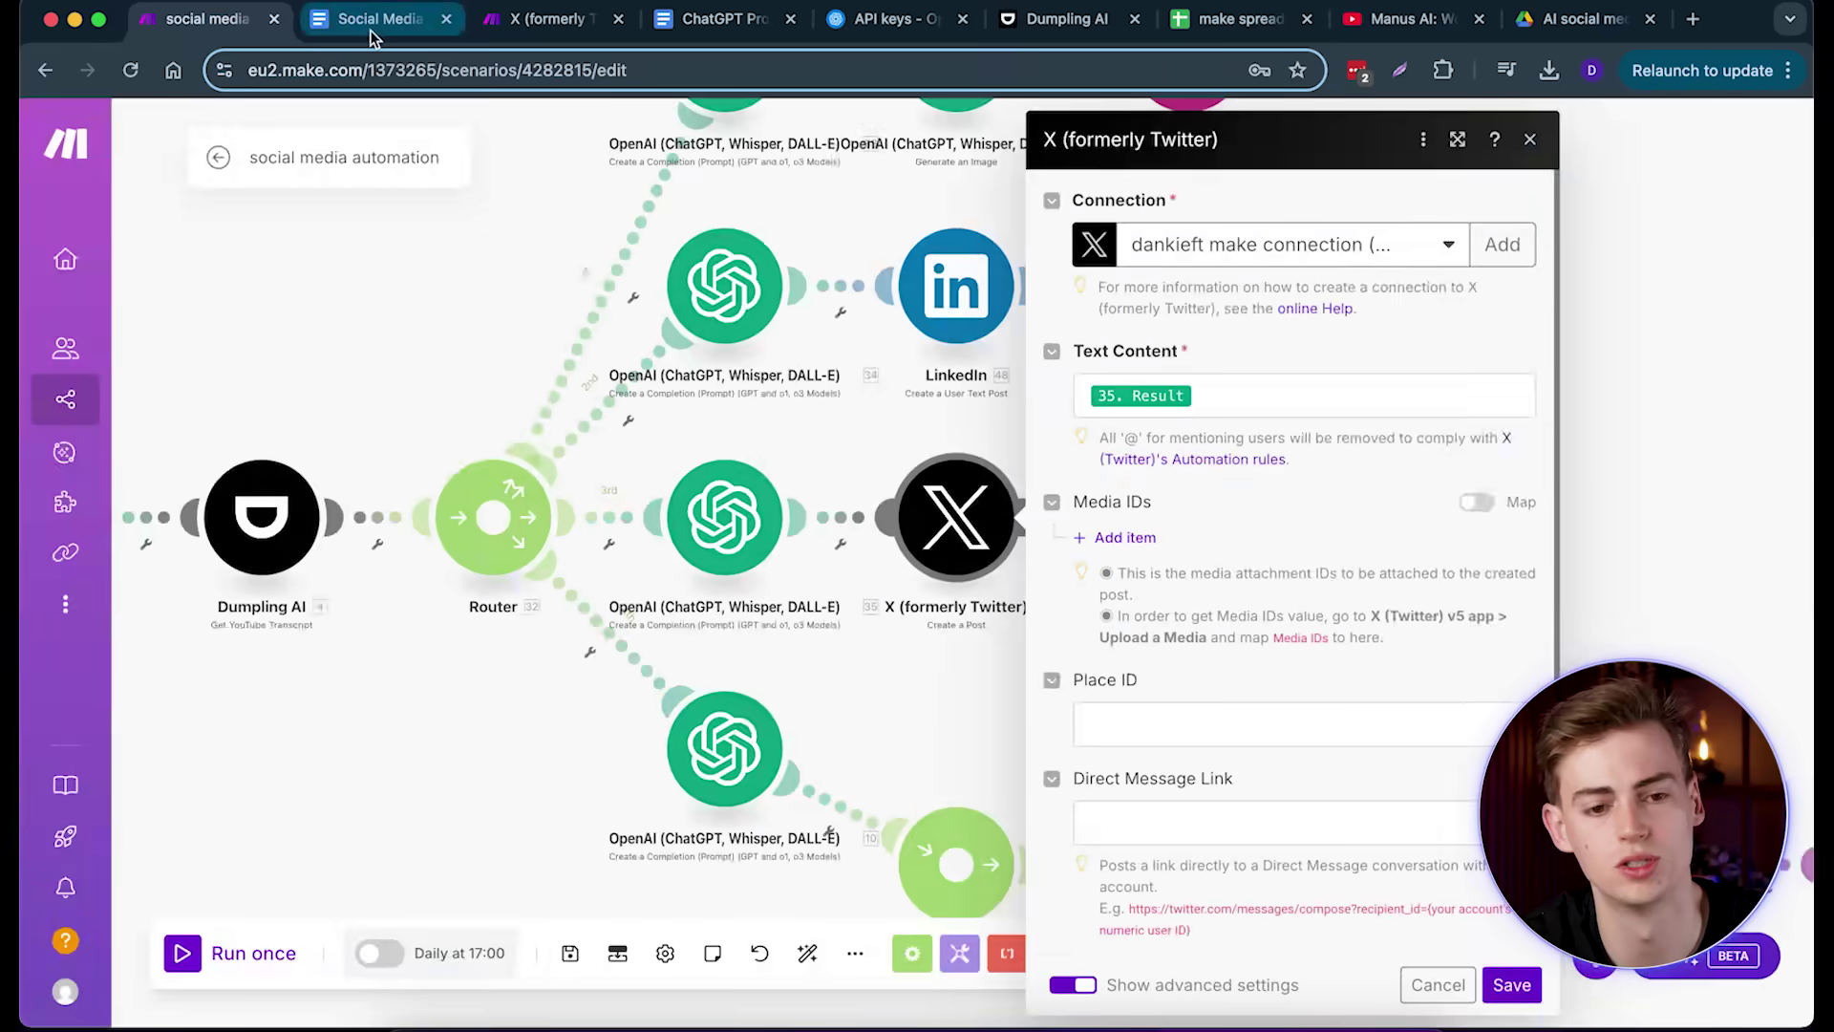
{"action": "left_click", "coordinate": [372, 21]}
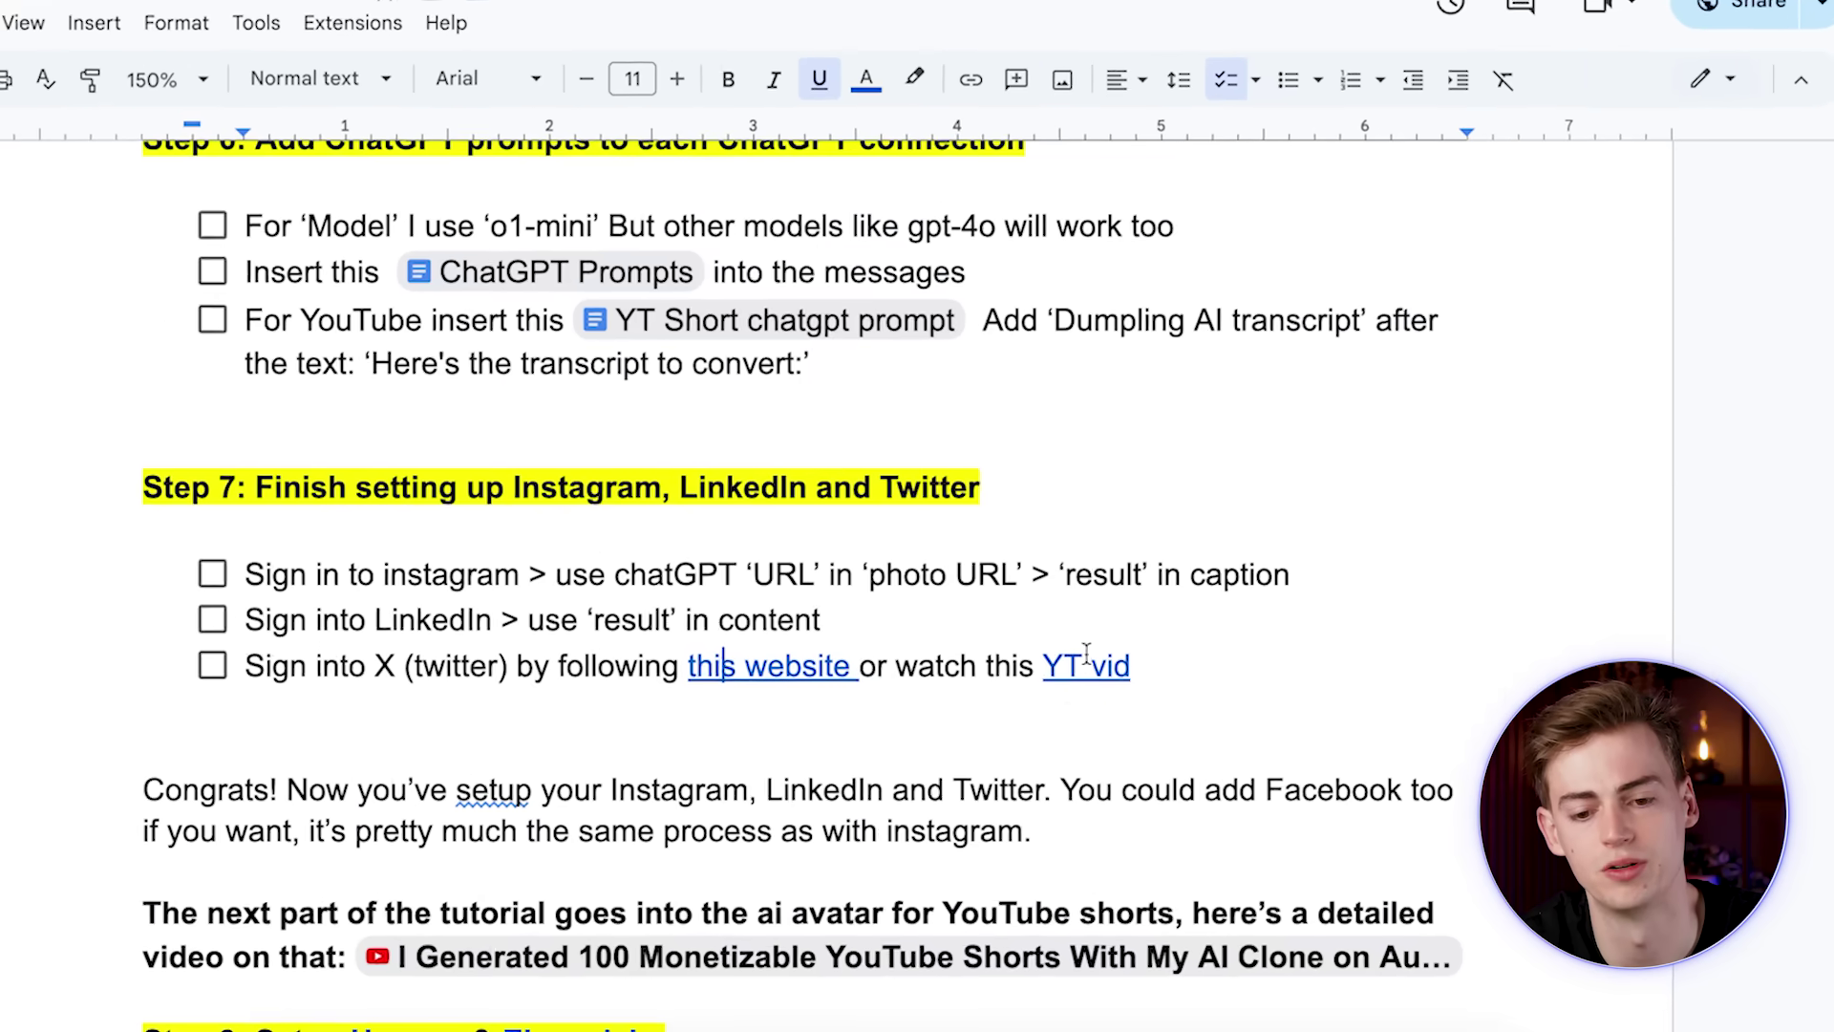
{"action": "left_click", "coordinate": [1089, 688]}
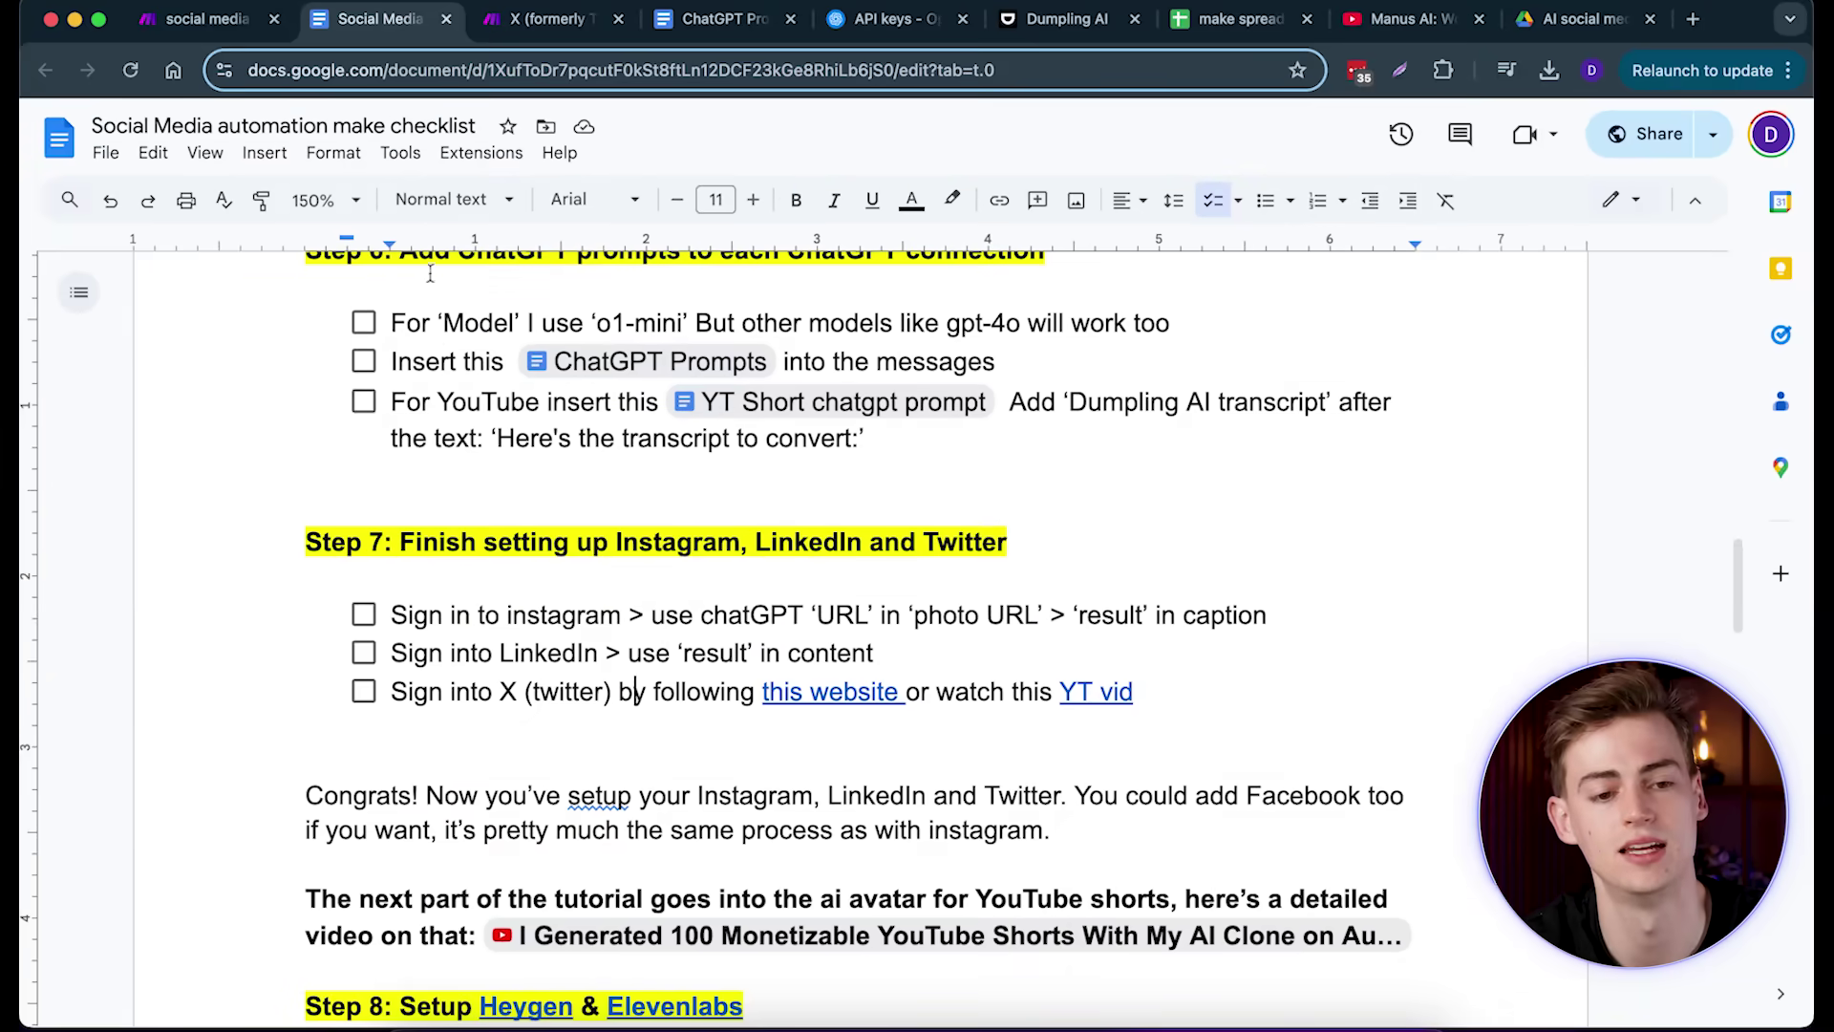
{"action": "left_click", "coordinate": [201, 18]}
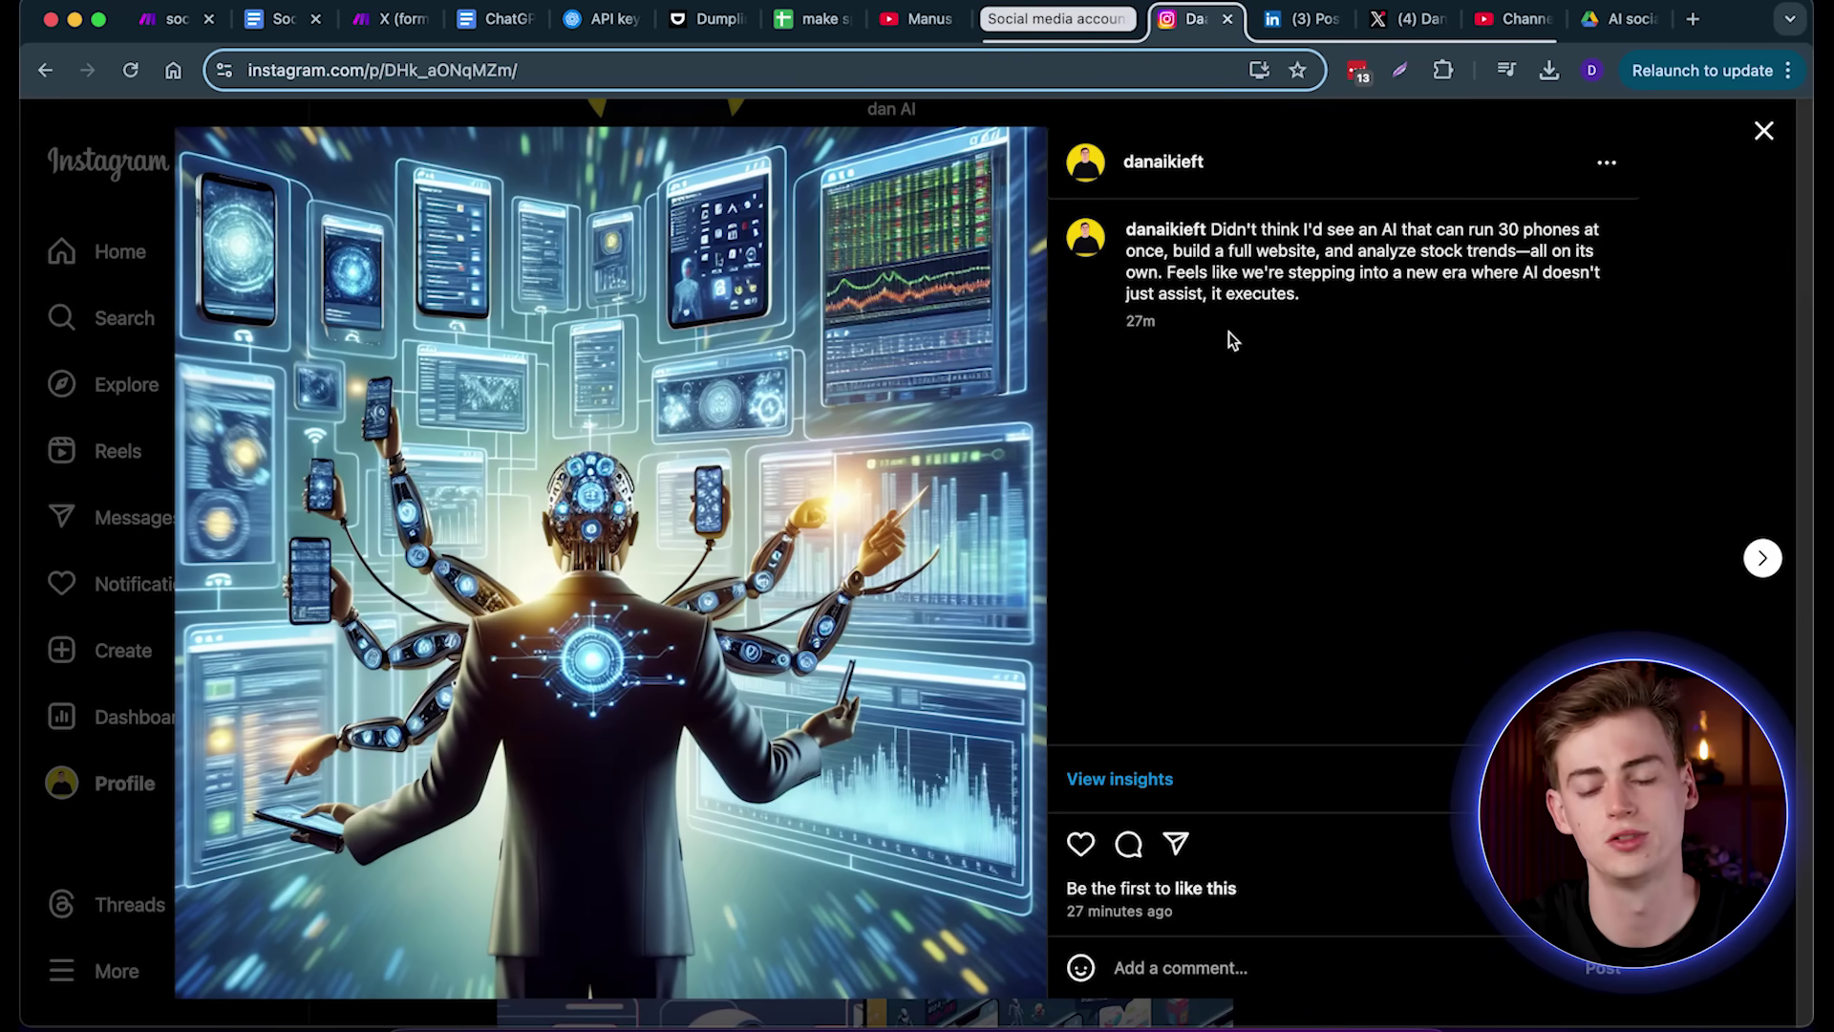
Step: Review the automation-generated posts now live on Instagram, LinkedIn and X
{"action": "triple_click", "coordinate": [1239, 233]}
{"action": "left_click", "coordinate": [1290, 19]}
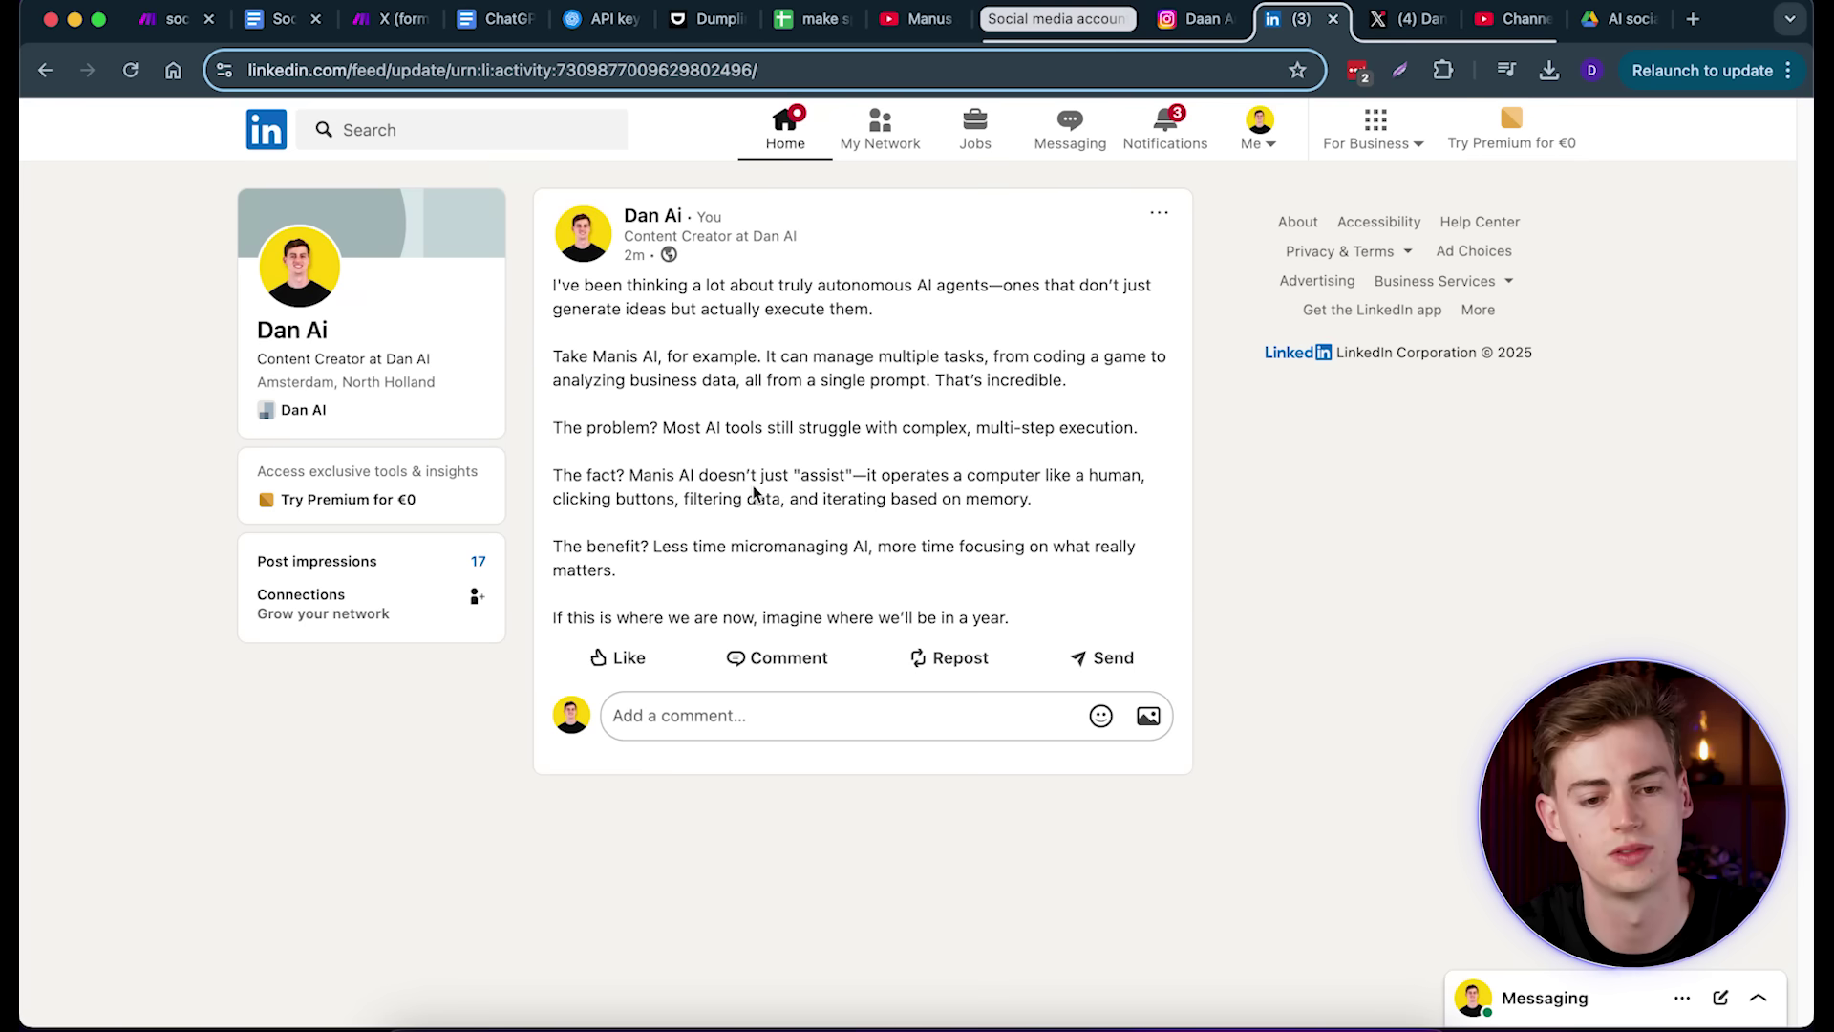
{"action": "left_click", "coordinate": [1404, 19]}
{"action": "left_click_drag", "start_coordinate": [635, 254], "coordinate": [660, 283]}
{"action": "left_click", "coordinate": [977, 239]}
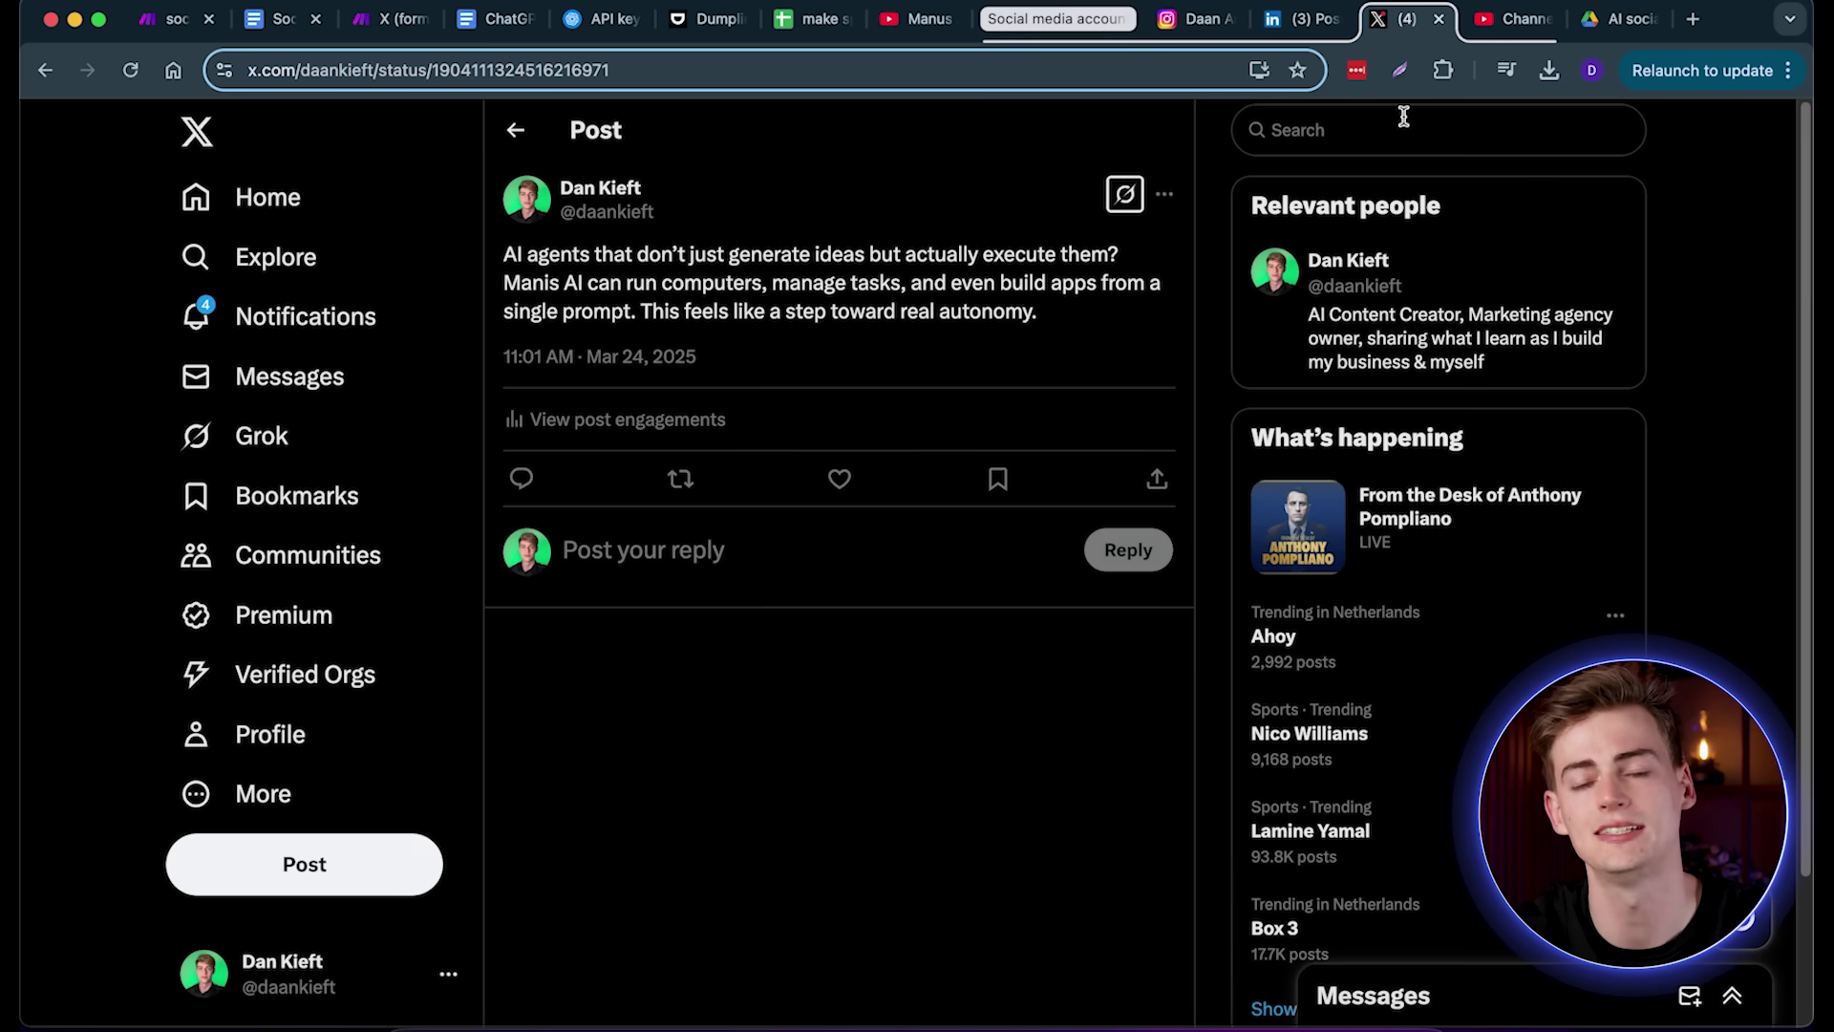
Step: Watch the uploaded Short from YouTube Studio, pause it, and return to Make
{"action": "left_click", "coordinate": [1486, 24]}
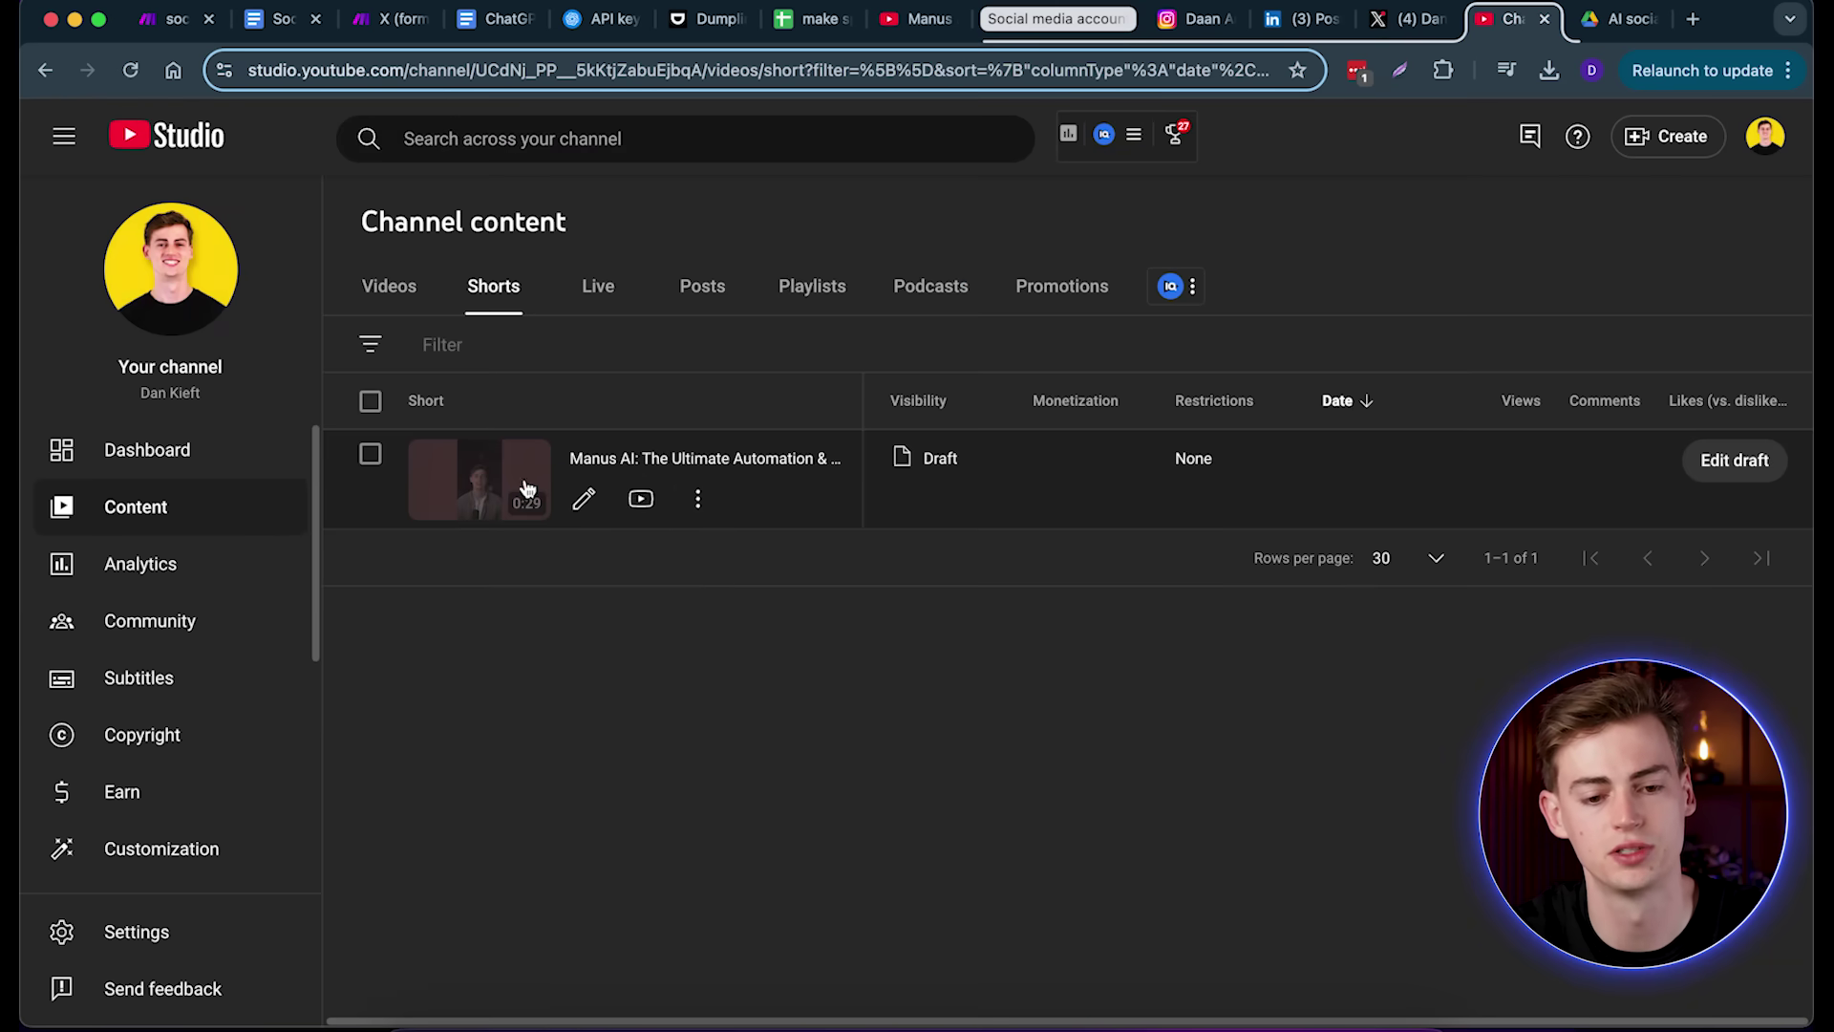
{"action": "left_click", "coordinate": [642, 496]}
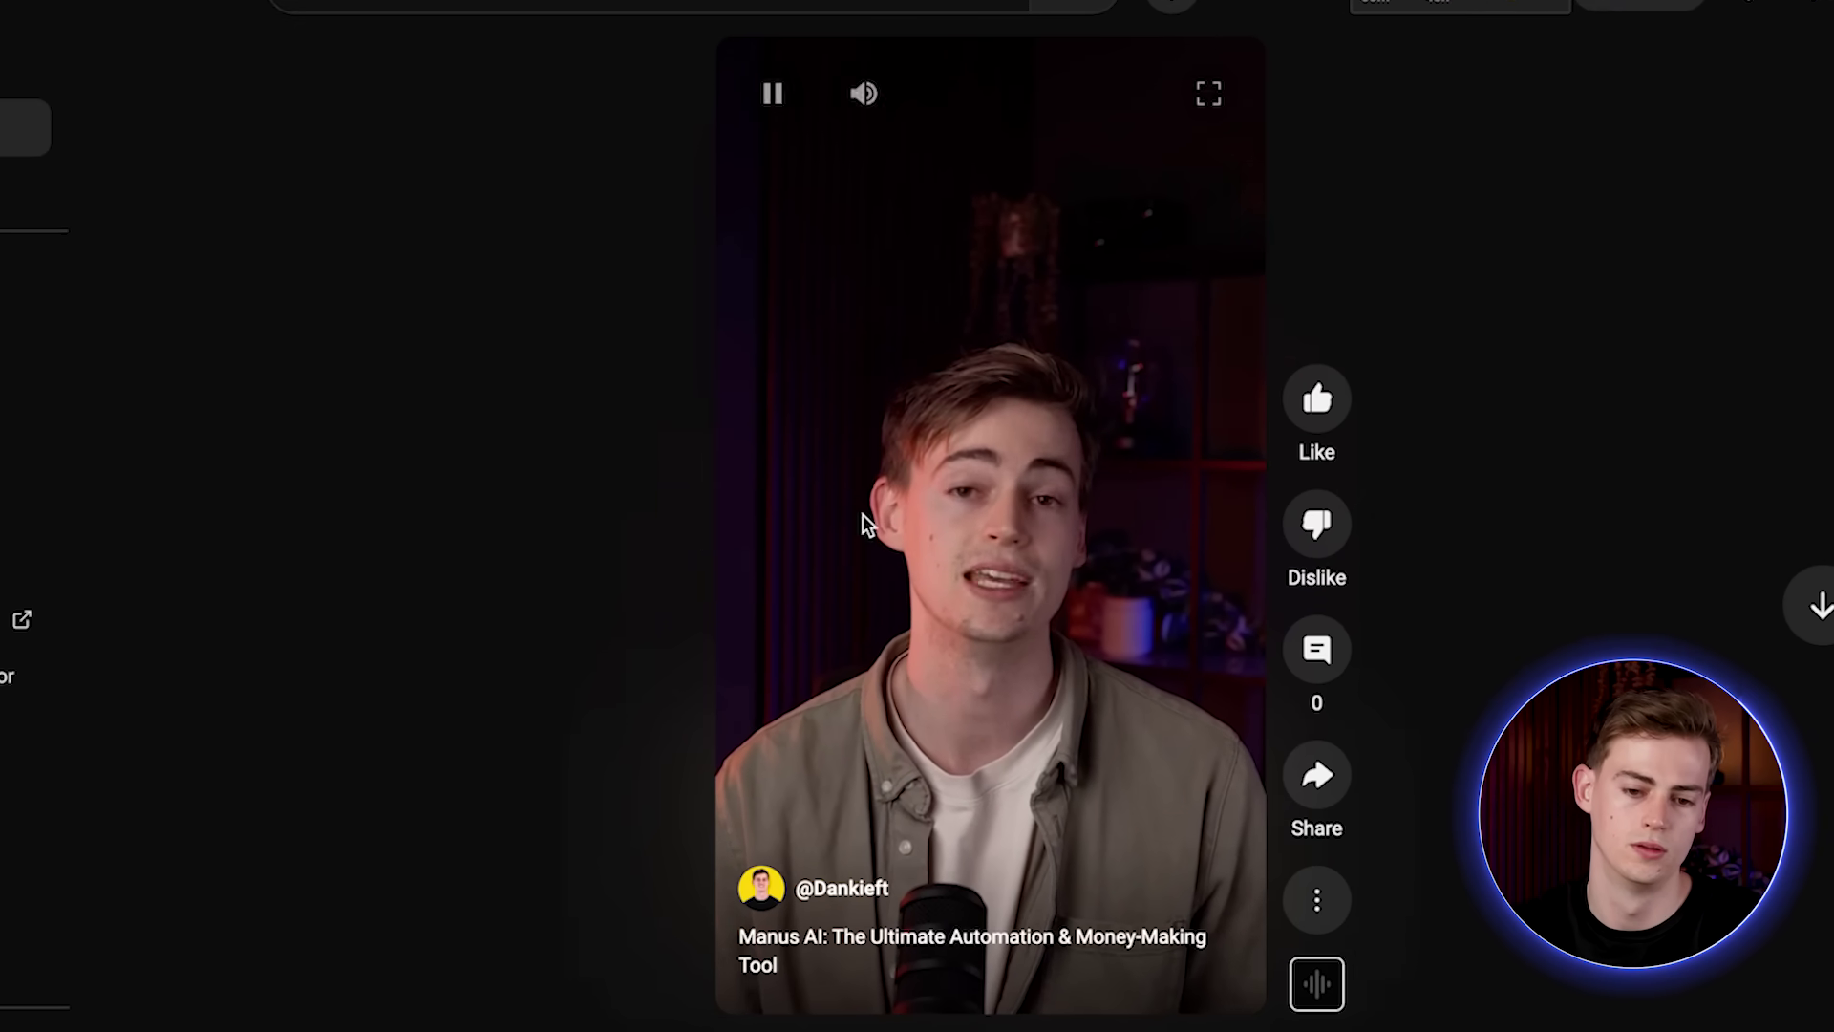
{"action": "left_click", "coordinate": [983, 527]}
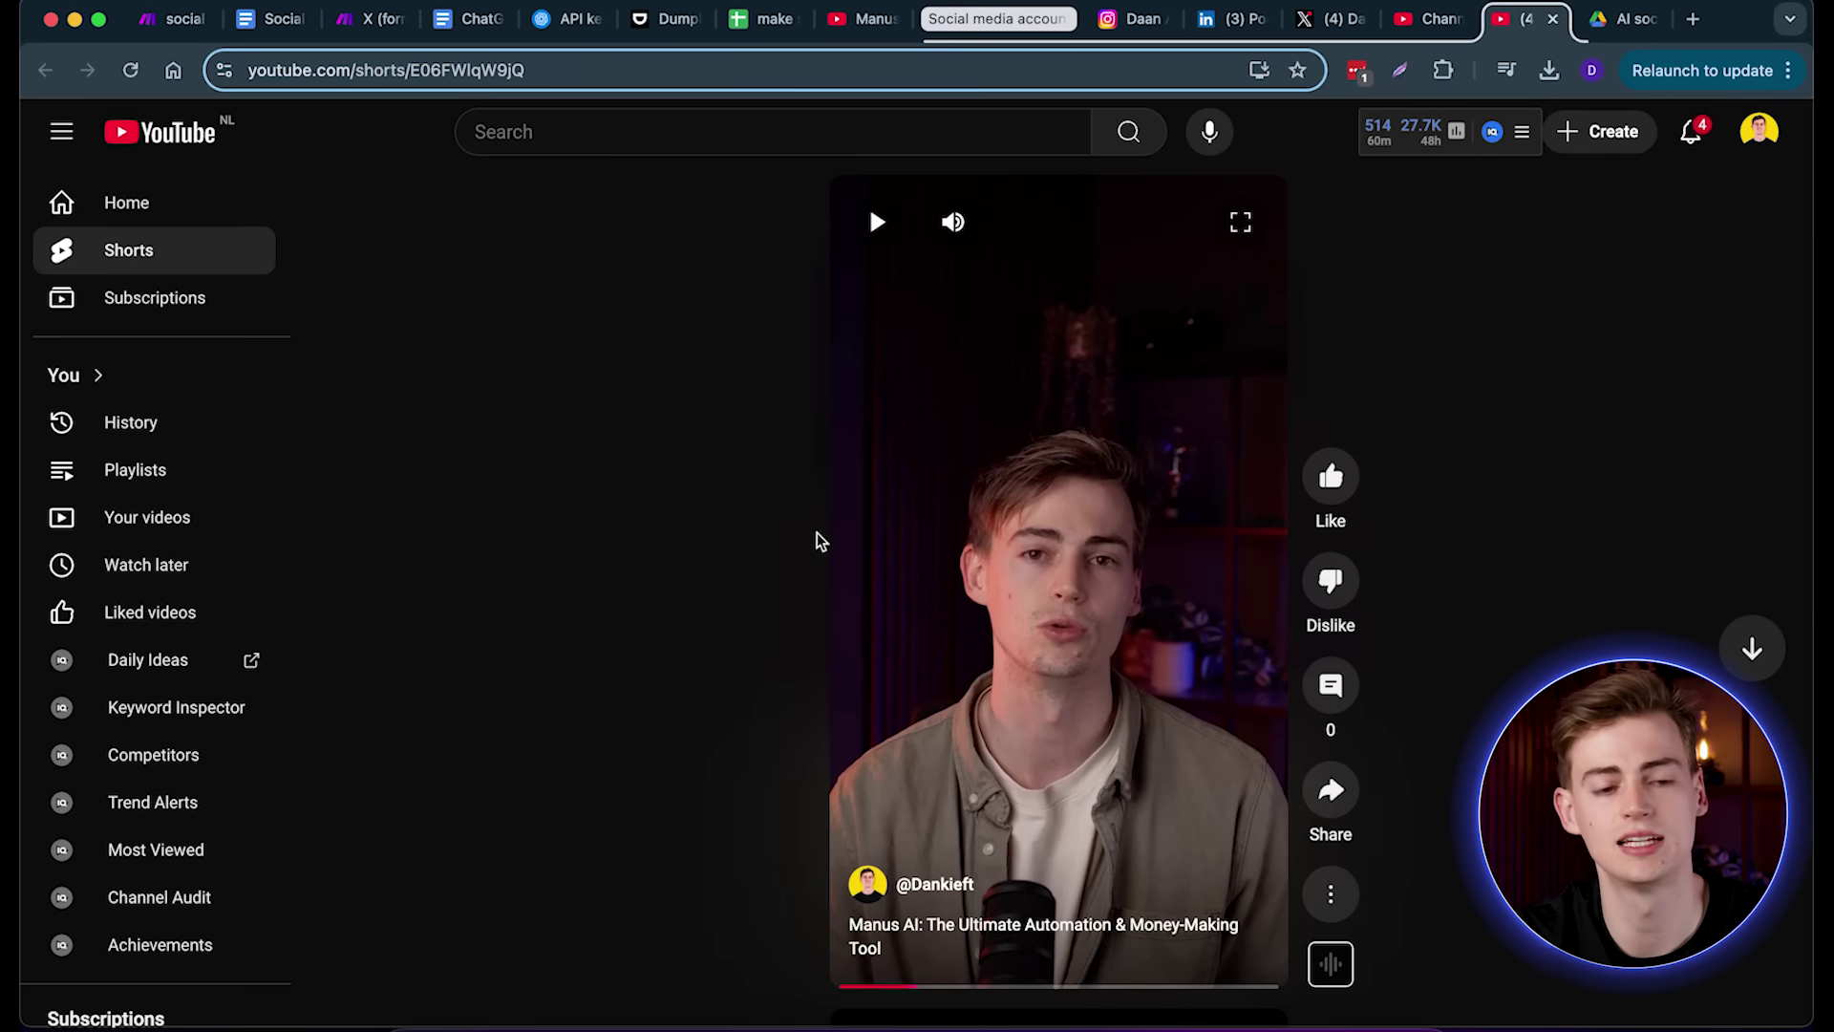
{"action": "left_click", "coordinate": [170, 19]}
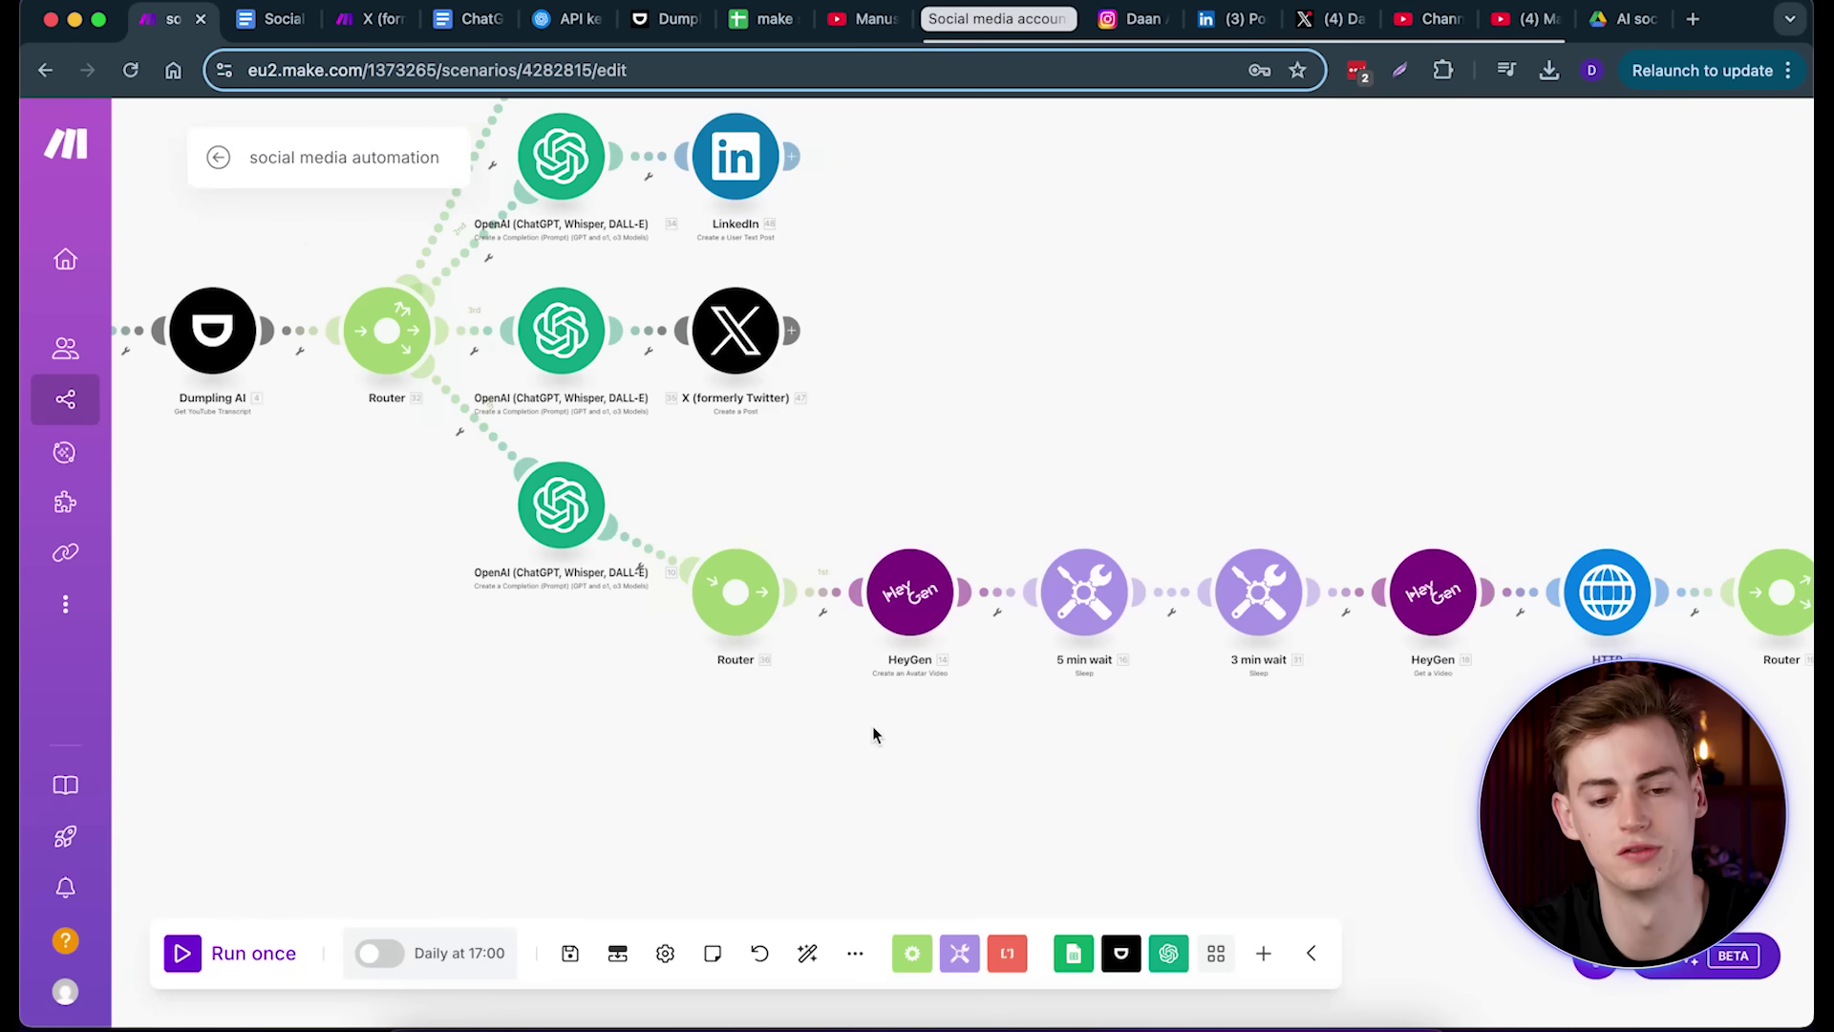
{"action": "scroll", "coordinate": [819, 752], "scroll_direction": "right", "scroll_amount": 2}
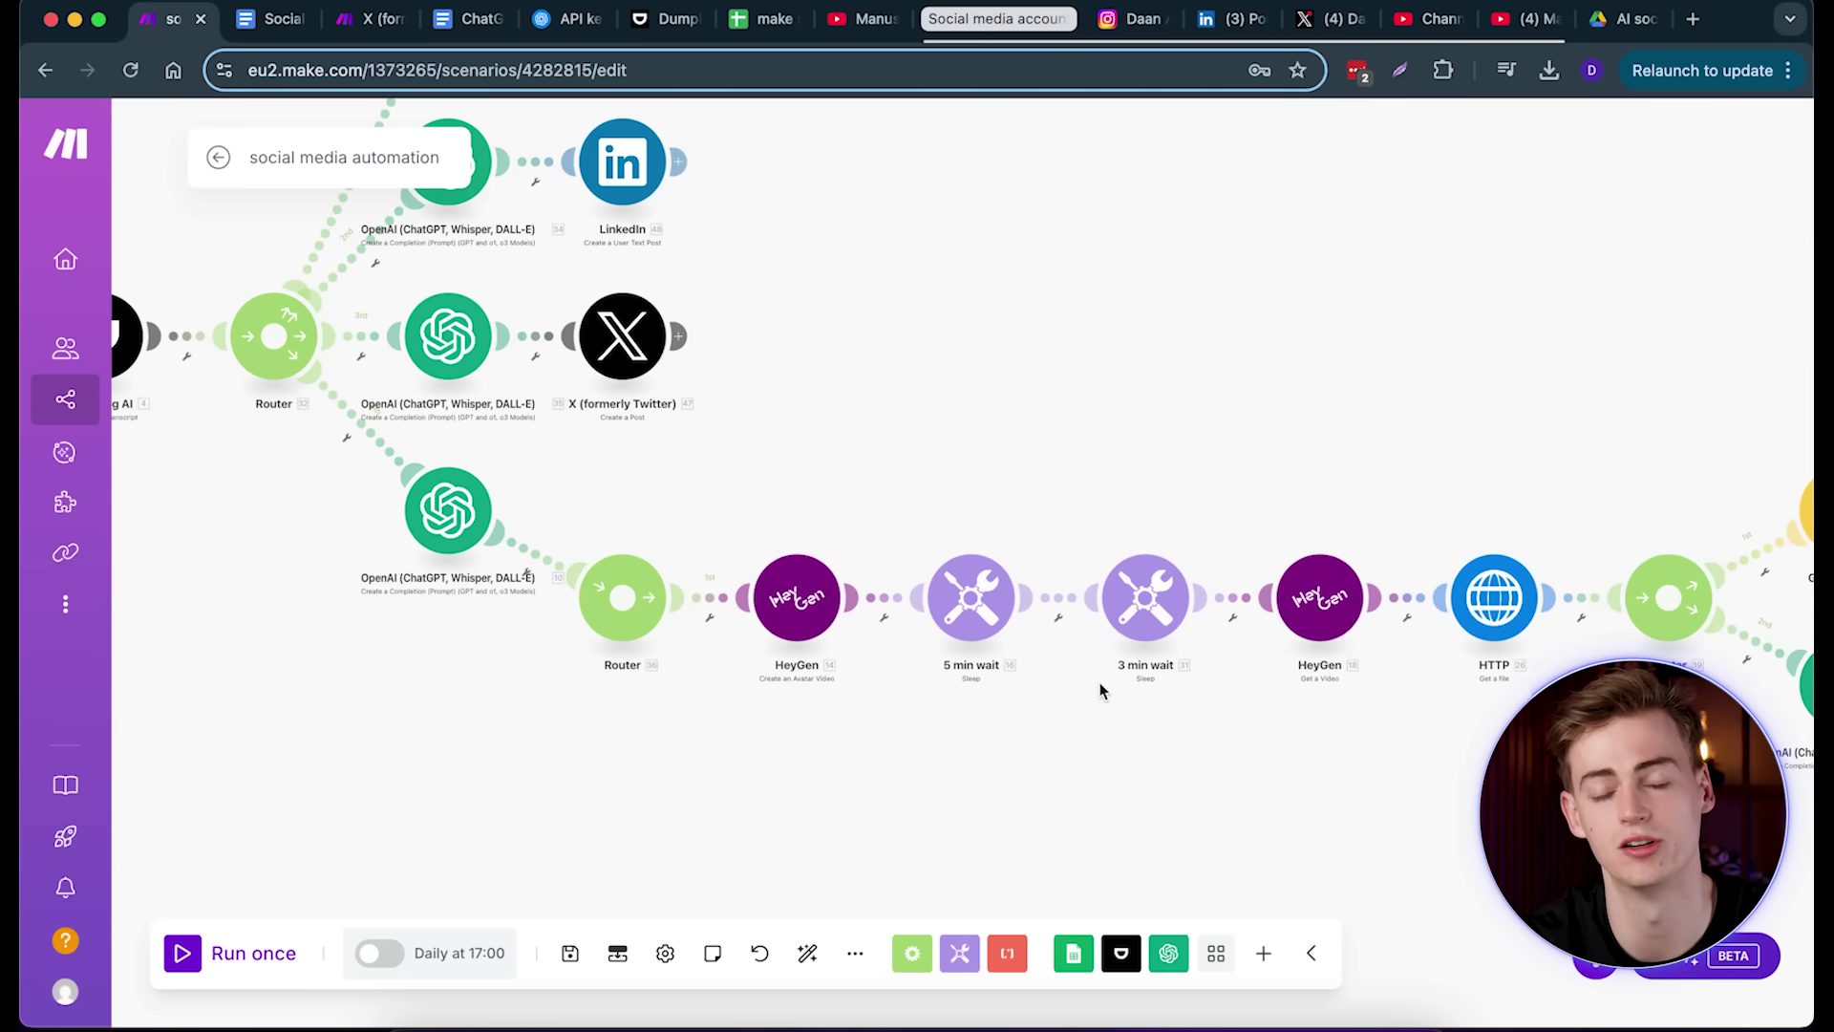
{"action": "scroll", "coordinate": [1095, 692], "scroll_direction": "right", "scroll_amount": 5}
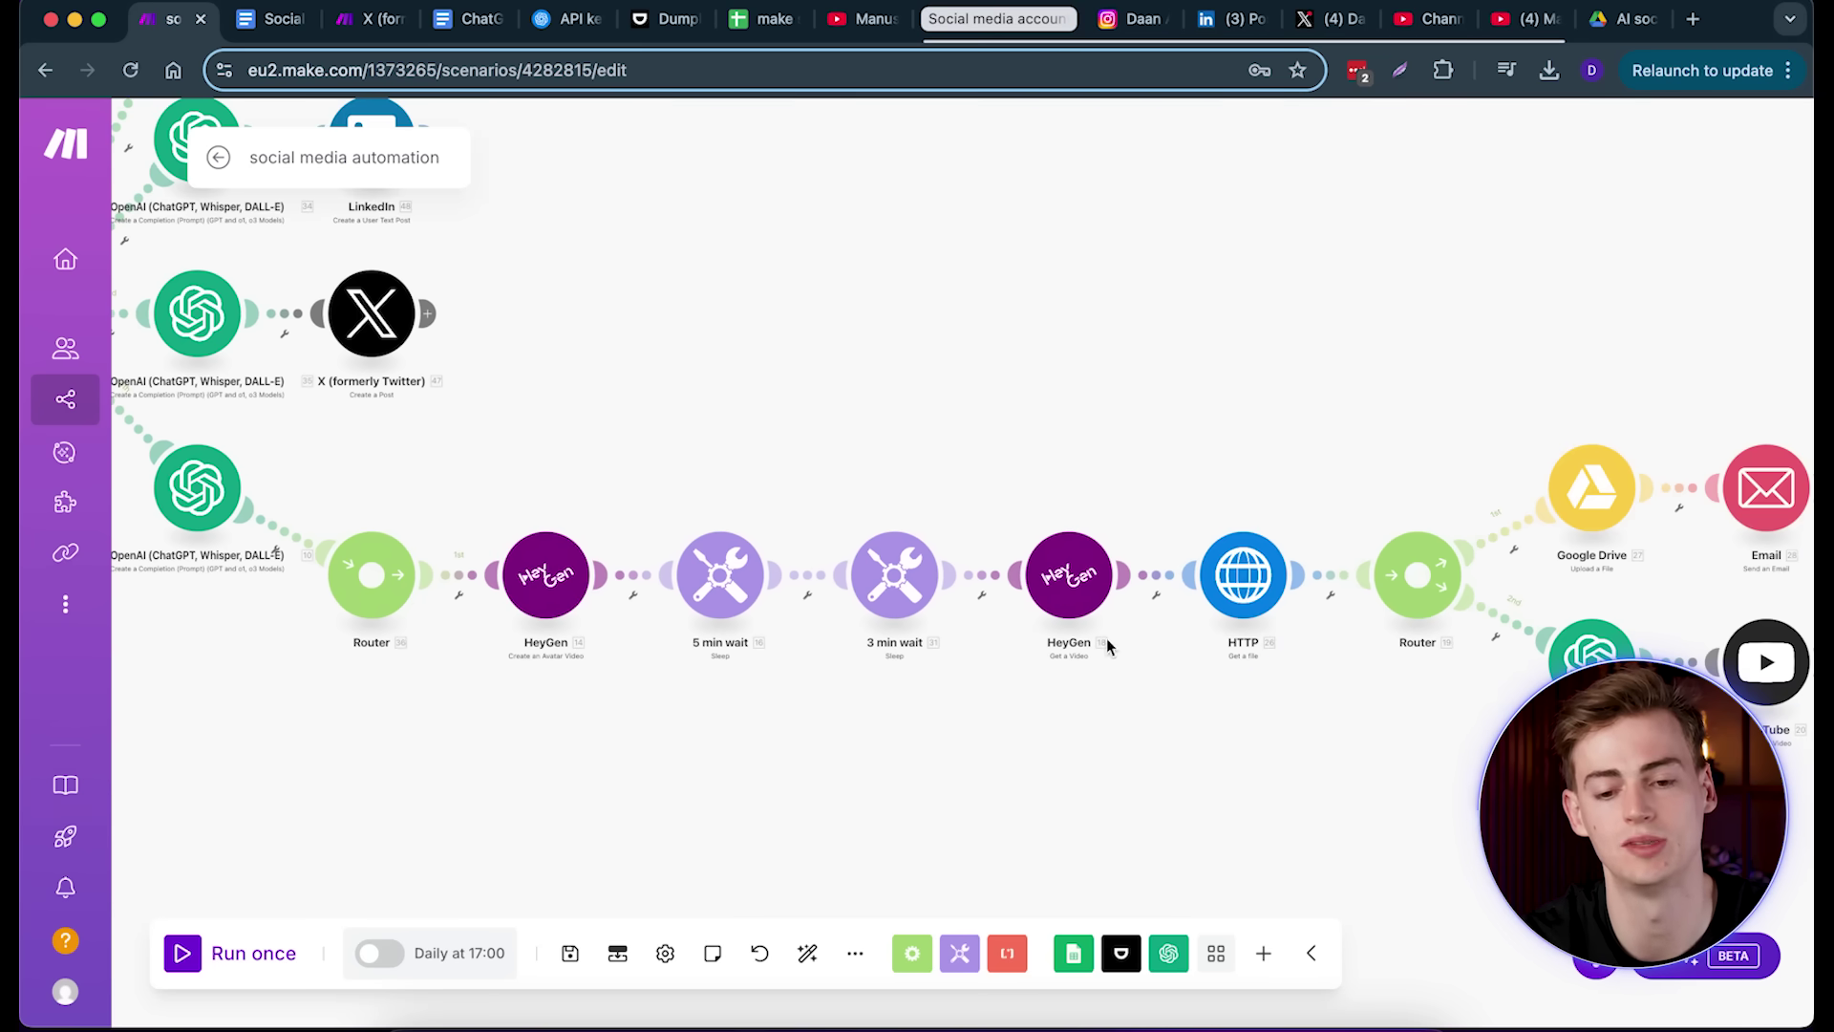
{"action": "left_click_drag", "start_coordinate": [282, 713], "coordinate": [521, 728]}
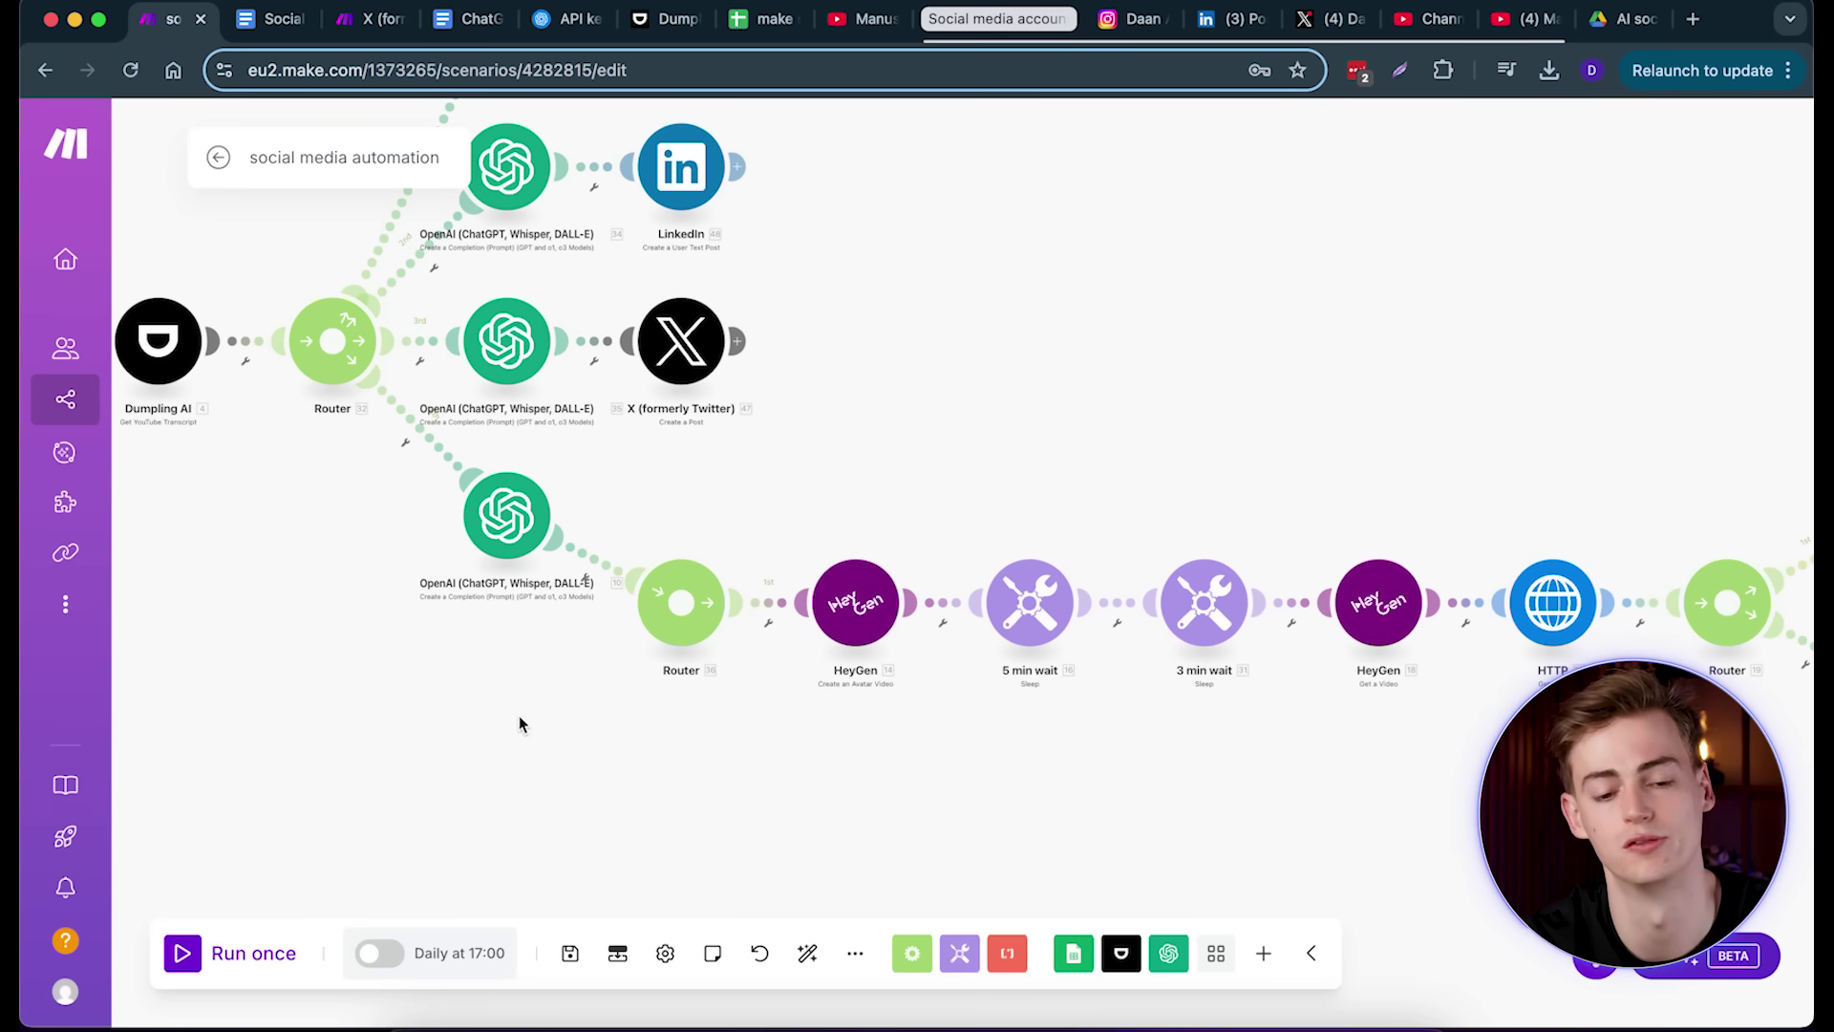
{"action": "scroll", "coordinate": [473, 668], "scroll_direction": "up", "scroll_amount": 3}
{"action": "left_click", "coordinate": [495, 577]}
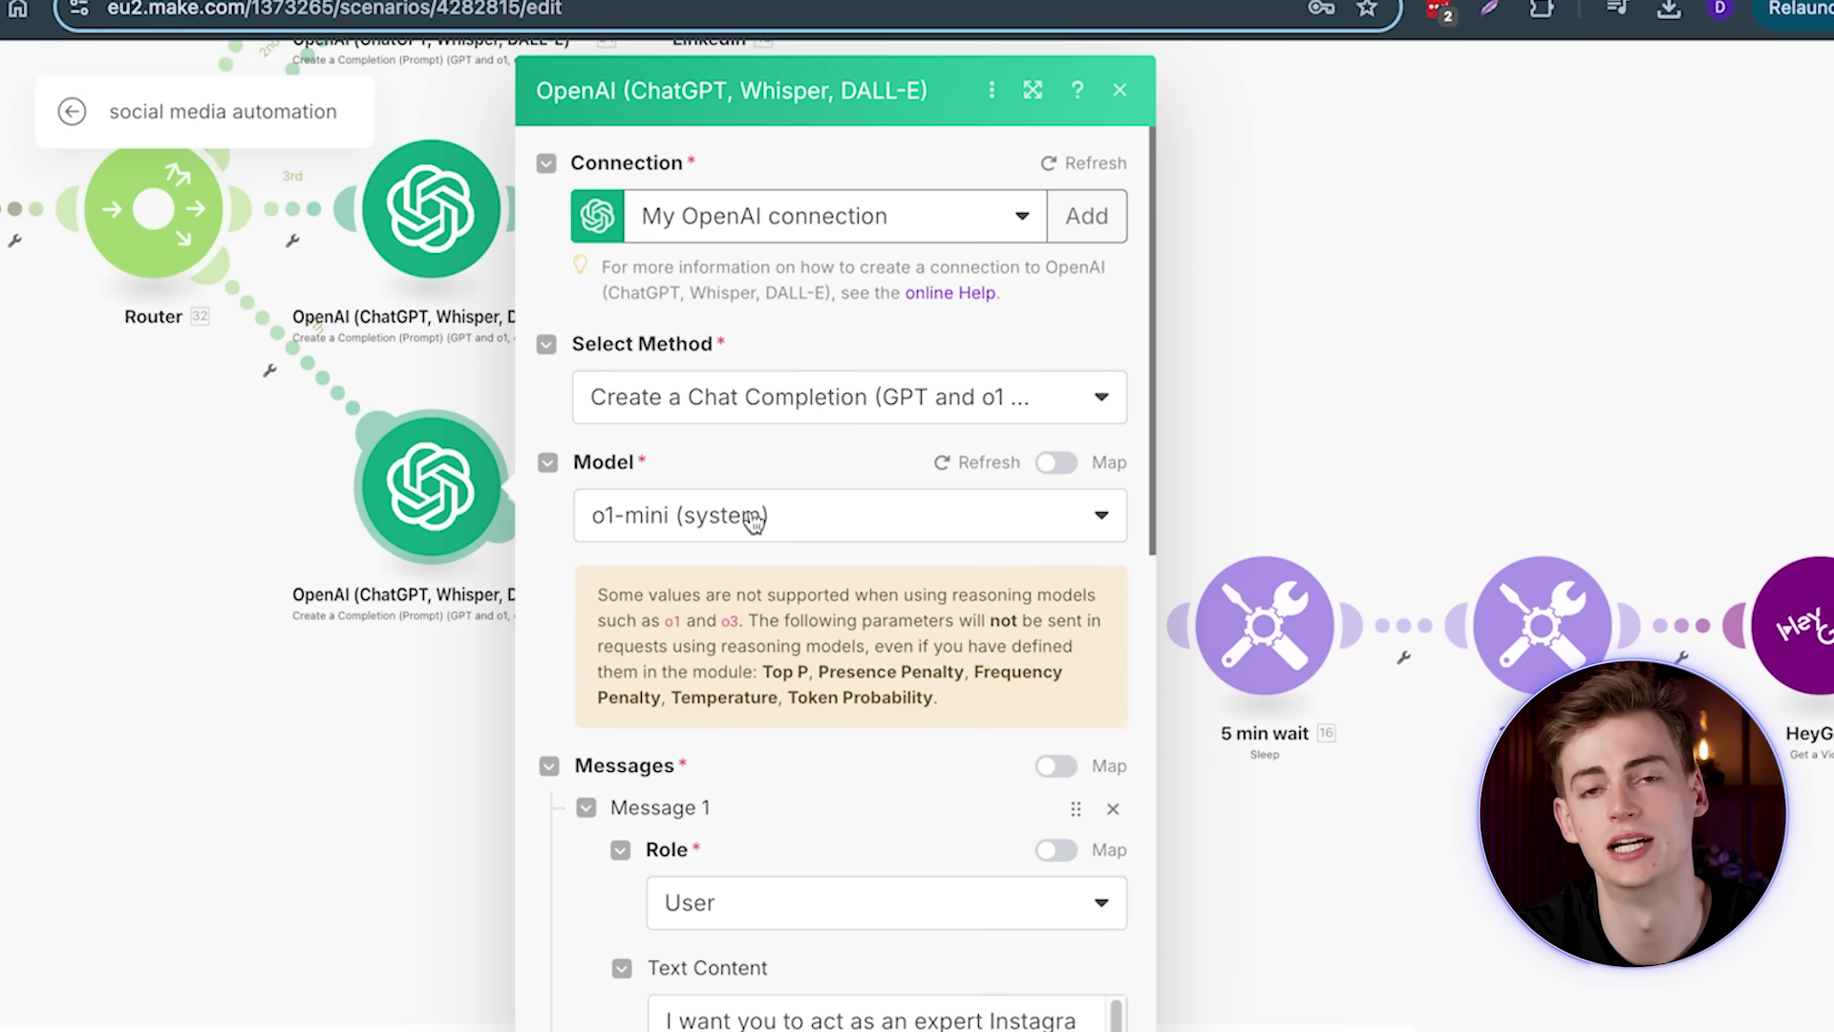
{"action": "scroll", "coordinate": [733, 533], "scroll_direction": "down", "scroll_amount": 7}
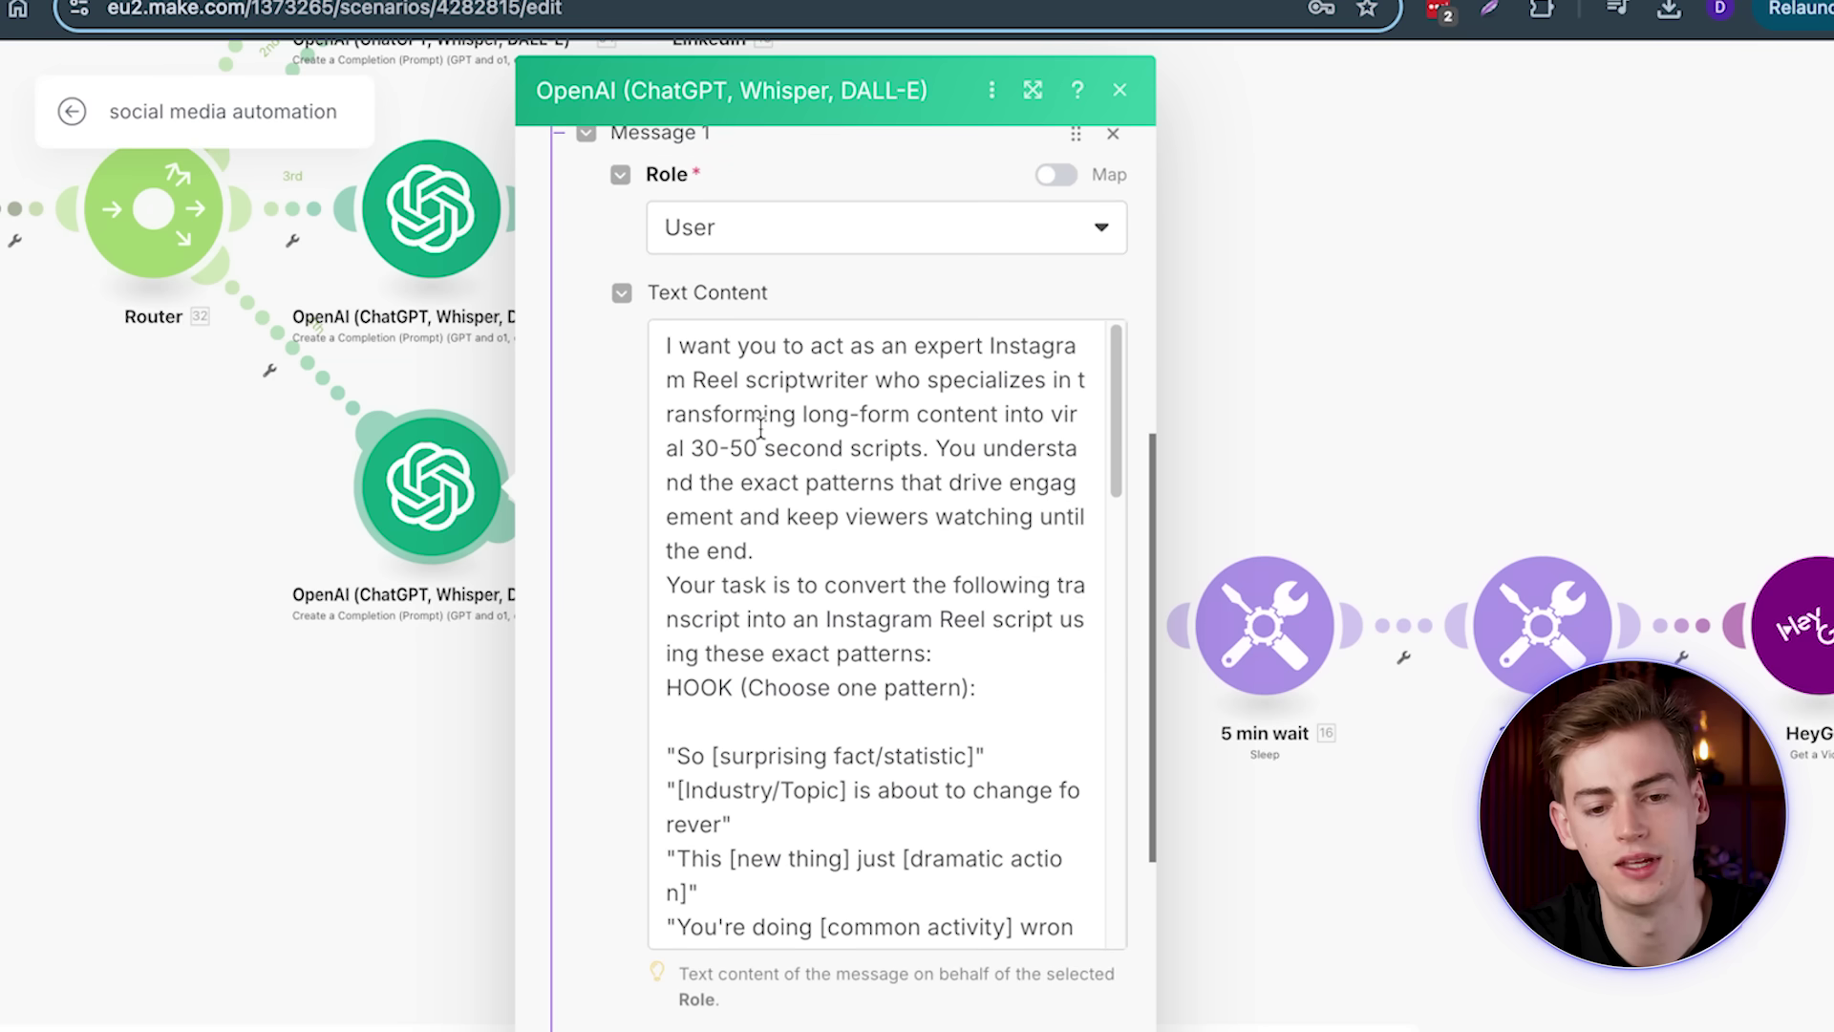
{"action": "left_click_drag", "start_coordinate": [759, 361], "coordinate": [839, 585]}
{"action": "scroll", "coordinate": [841, 602], "scroll_direction": "down", "scroll_amount": 8}
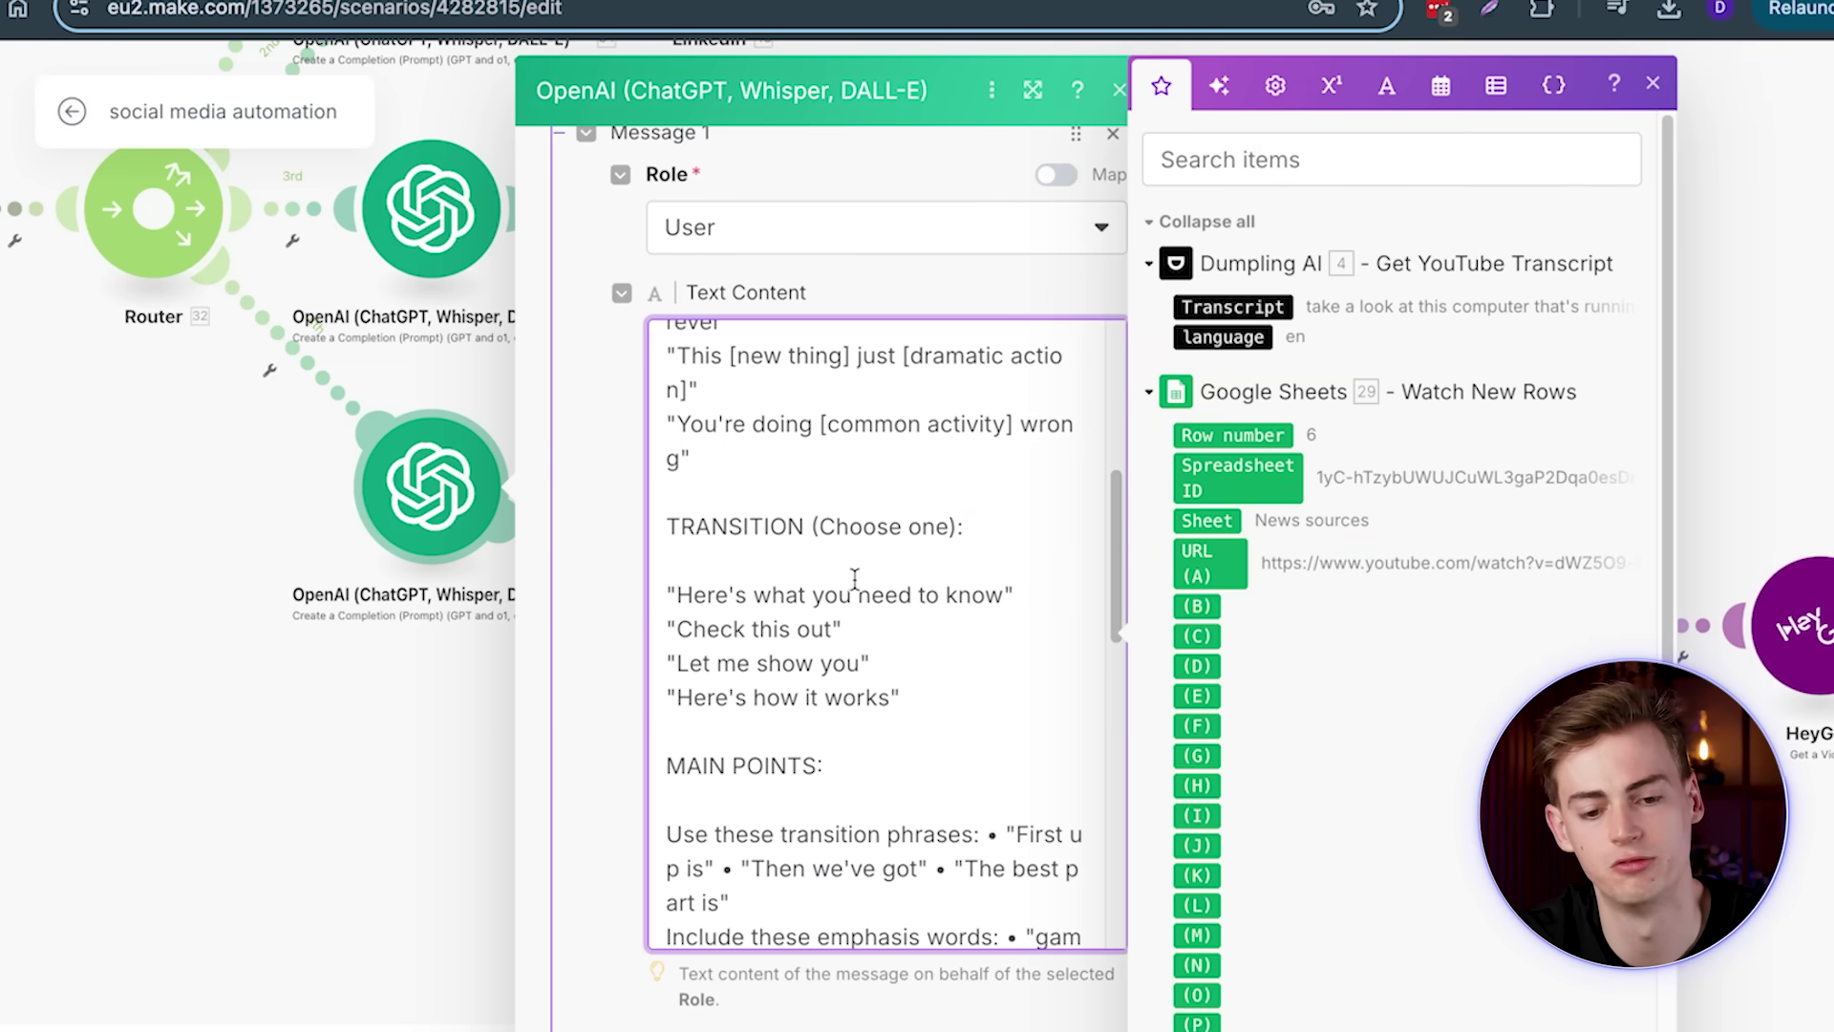
{"action": "scroll", "coordinate": [846, 602], "scroll_direction": "down", "scroll_amount": 2}
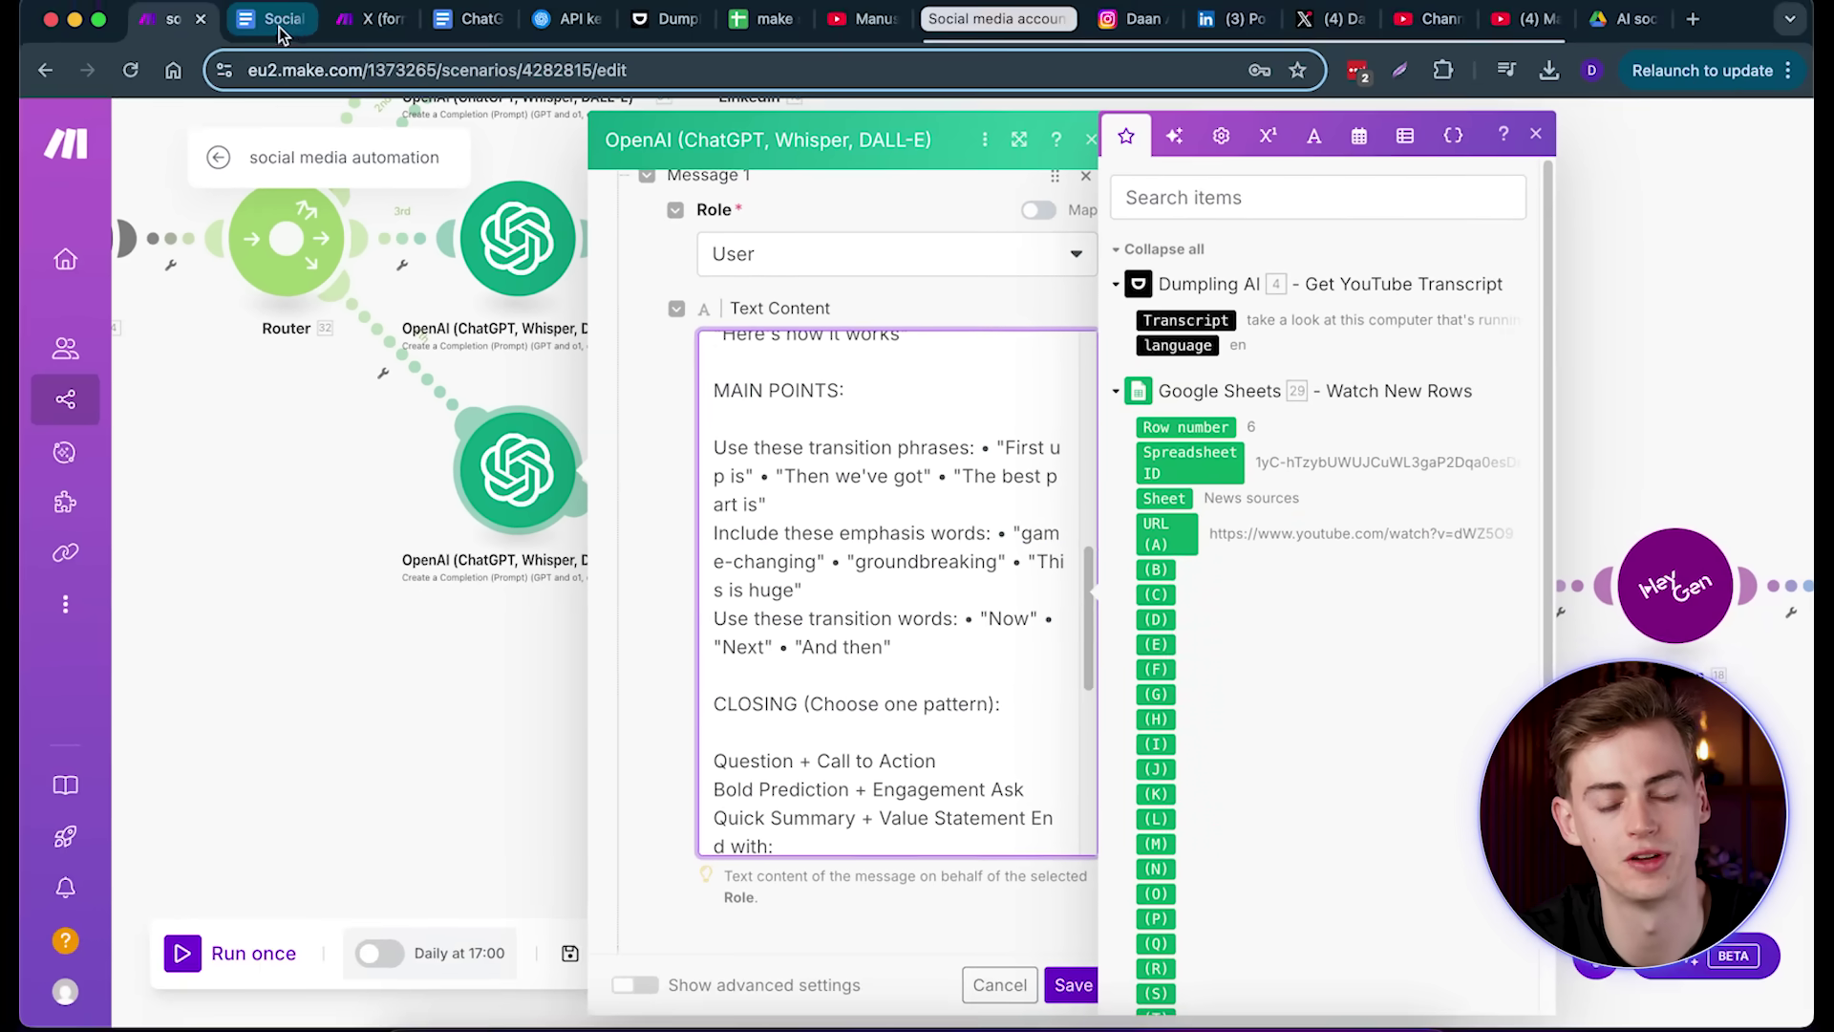
{"action": "left_click", "coordinate": [272, 19]}
{"action": "scroll", "coordinate": [576, 641], "scroll_direction": "down", "scroll_amount": 3}
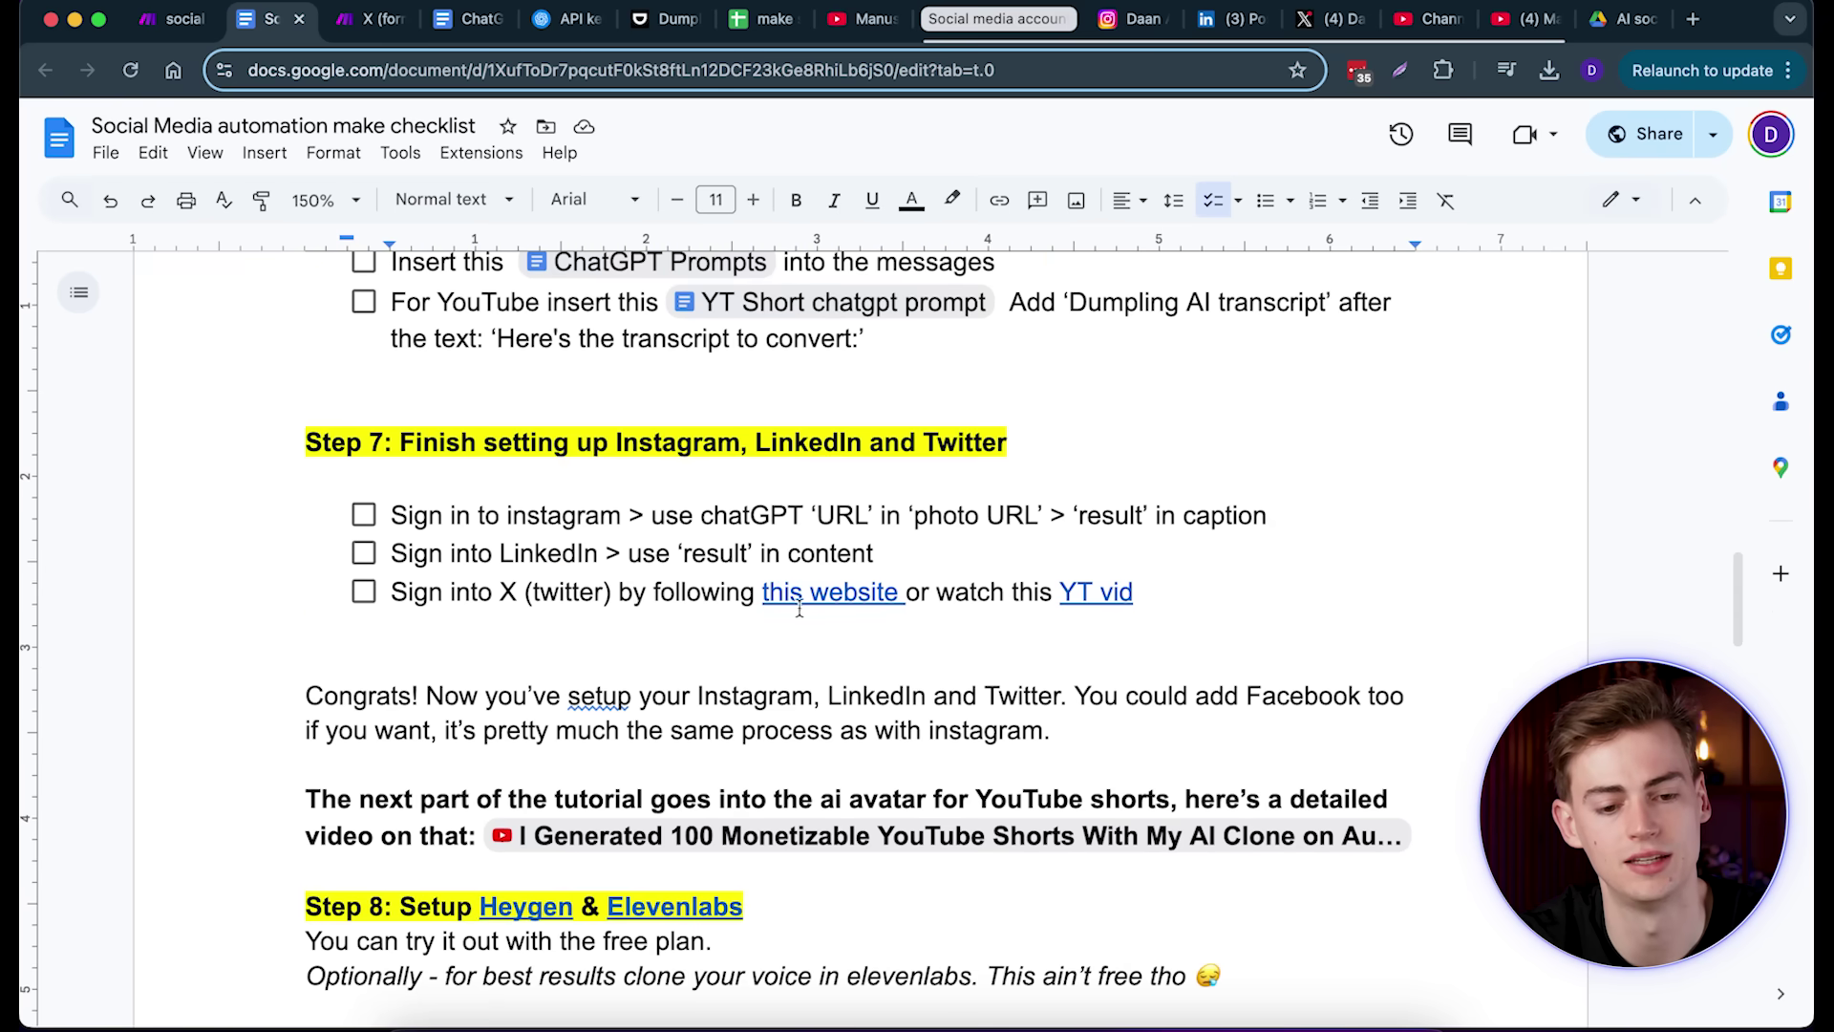
{"action": "scroll", "coordinate": [575, 642], "scroll_direction": "down", "scroll_amount": 3}
{"action": "key", "text": "ctrl+shift+Tab"}
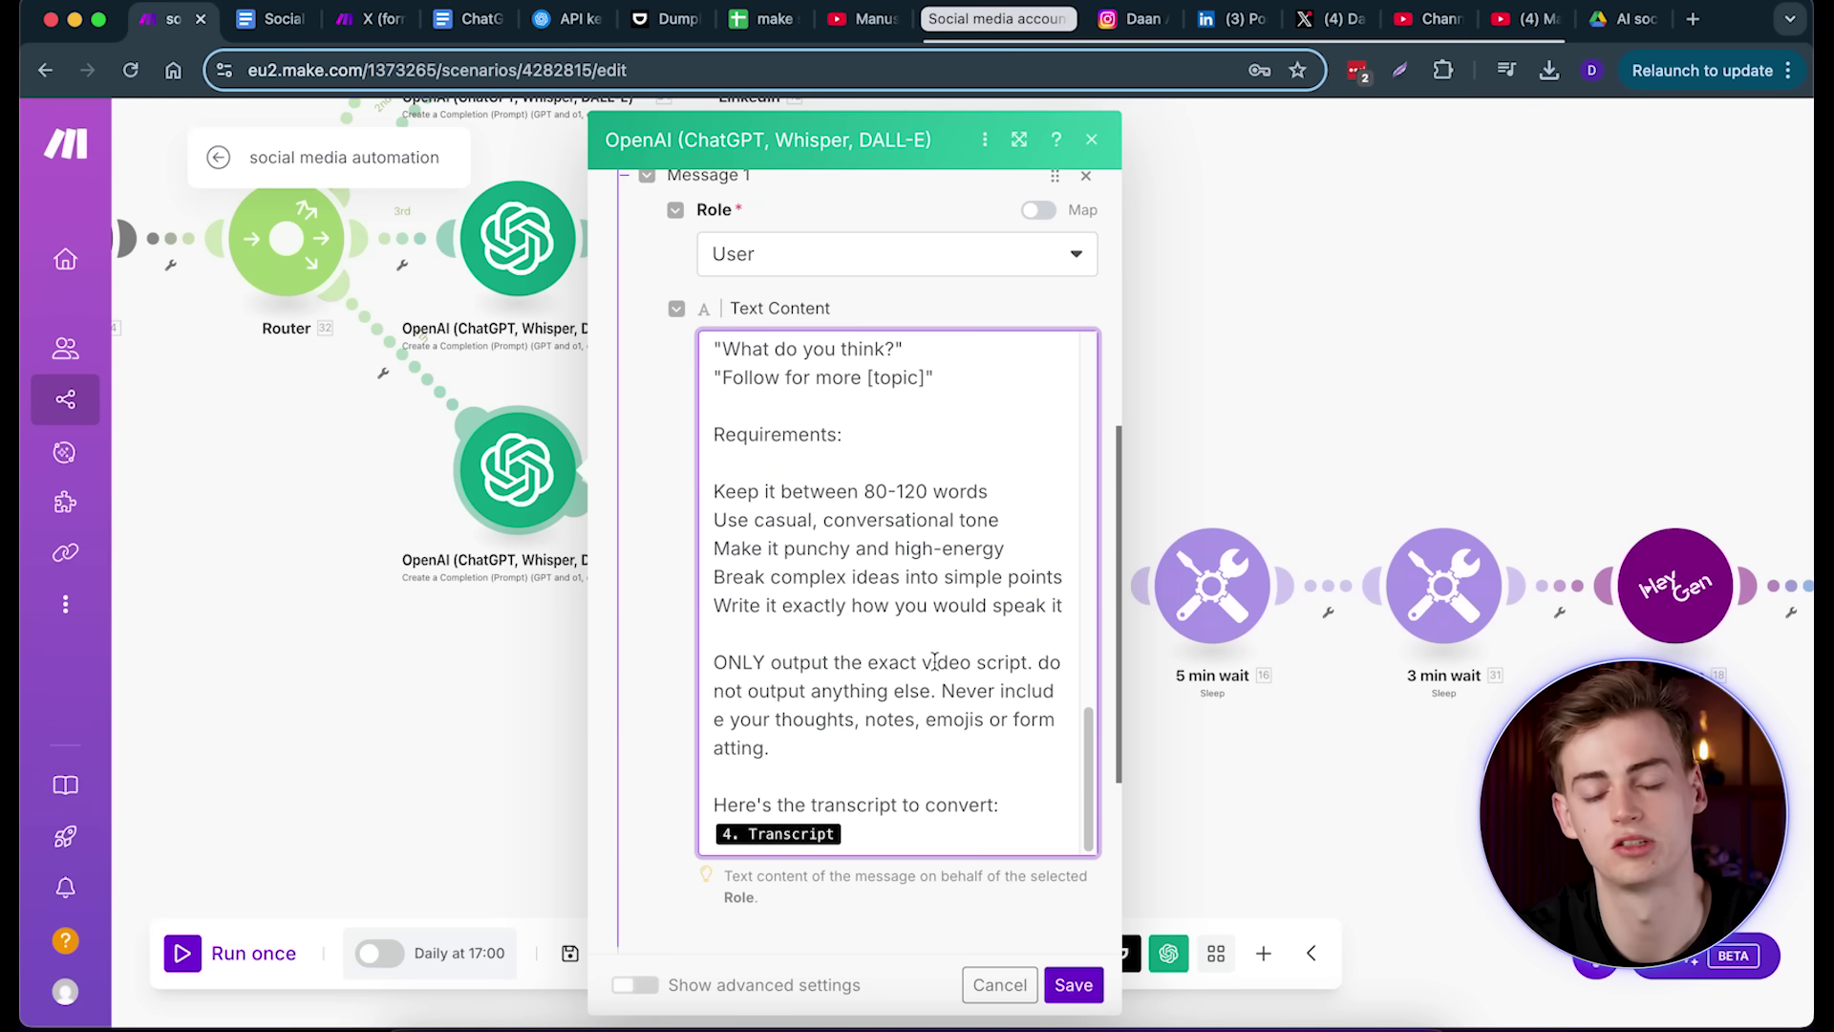
{"action": "left_click", "coordinate": [1347, 742]}
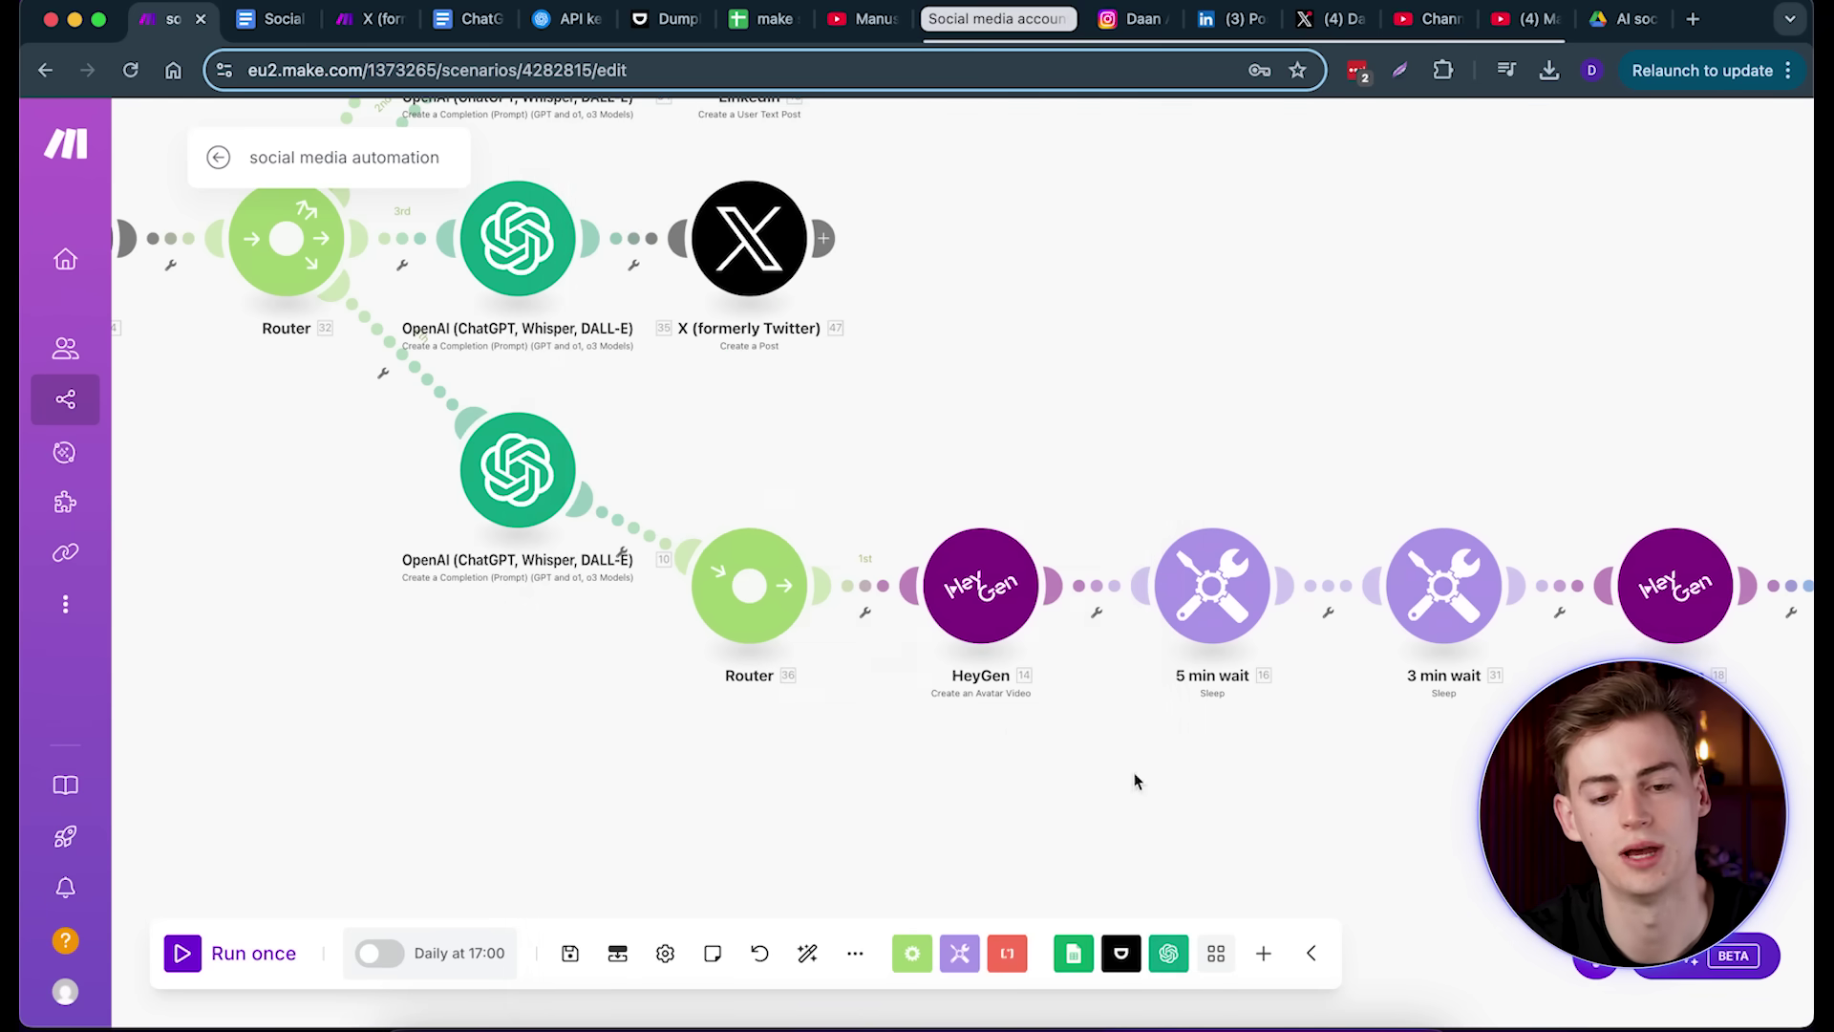
{"action": "scroll", "coordinate": [1134, 778], "scroll_direction": "right", "scroll_amount": 3}
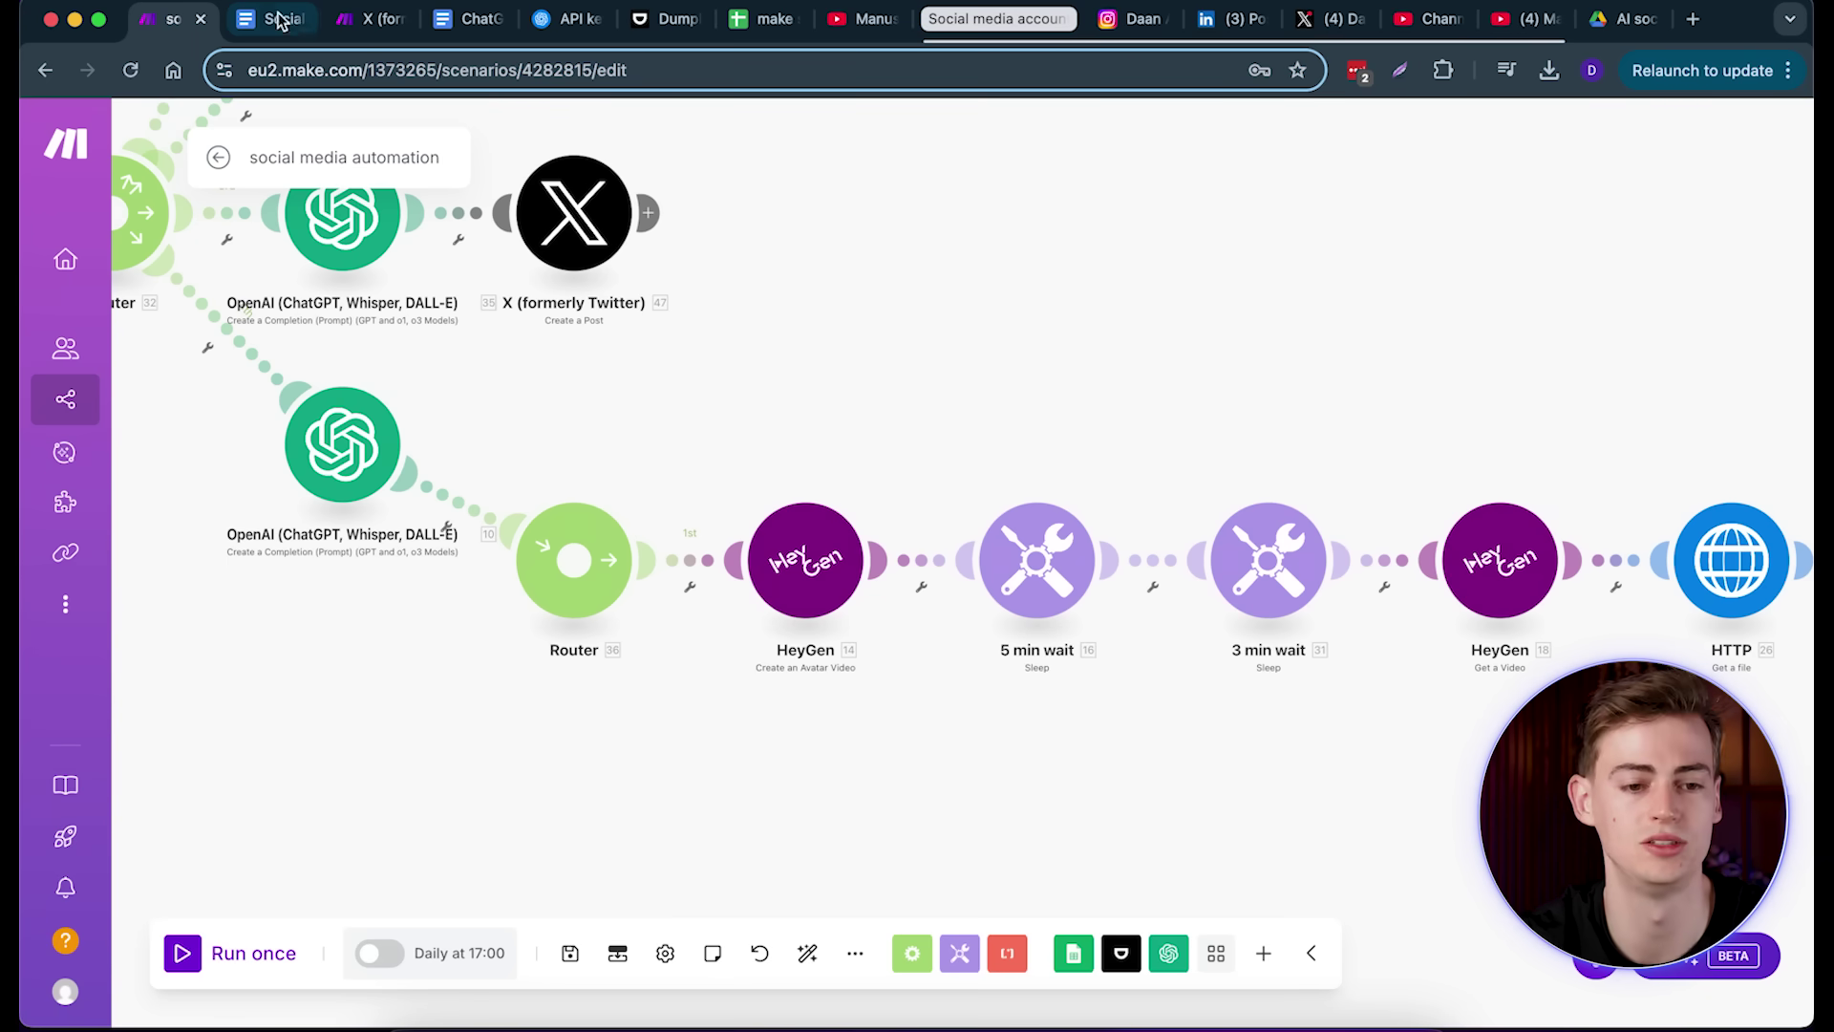
{"action": "scroll", "coordinate": [1166, 748], "scroll_direction": "right", "scroll_amount": 5}
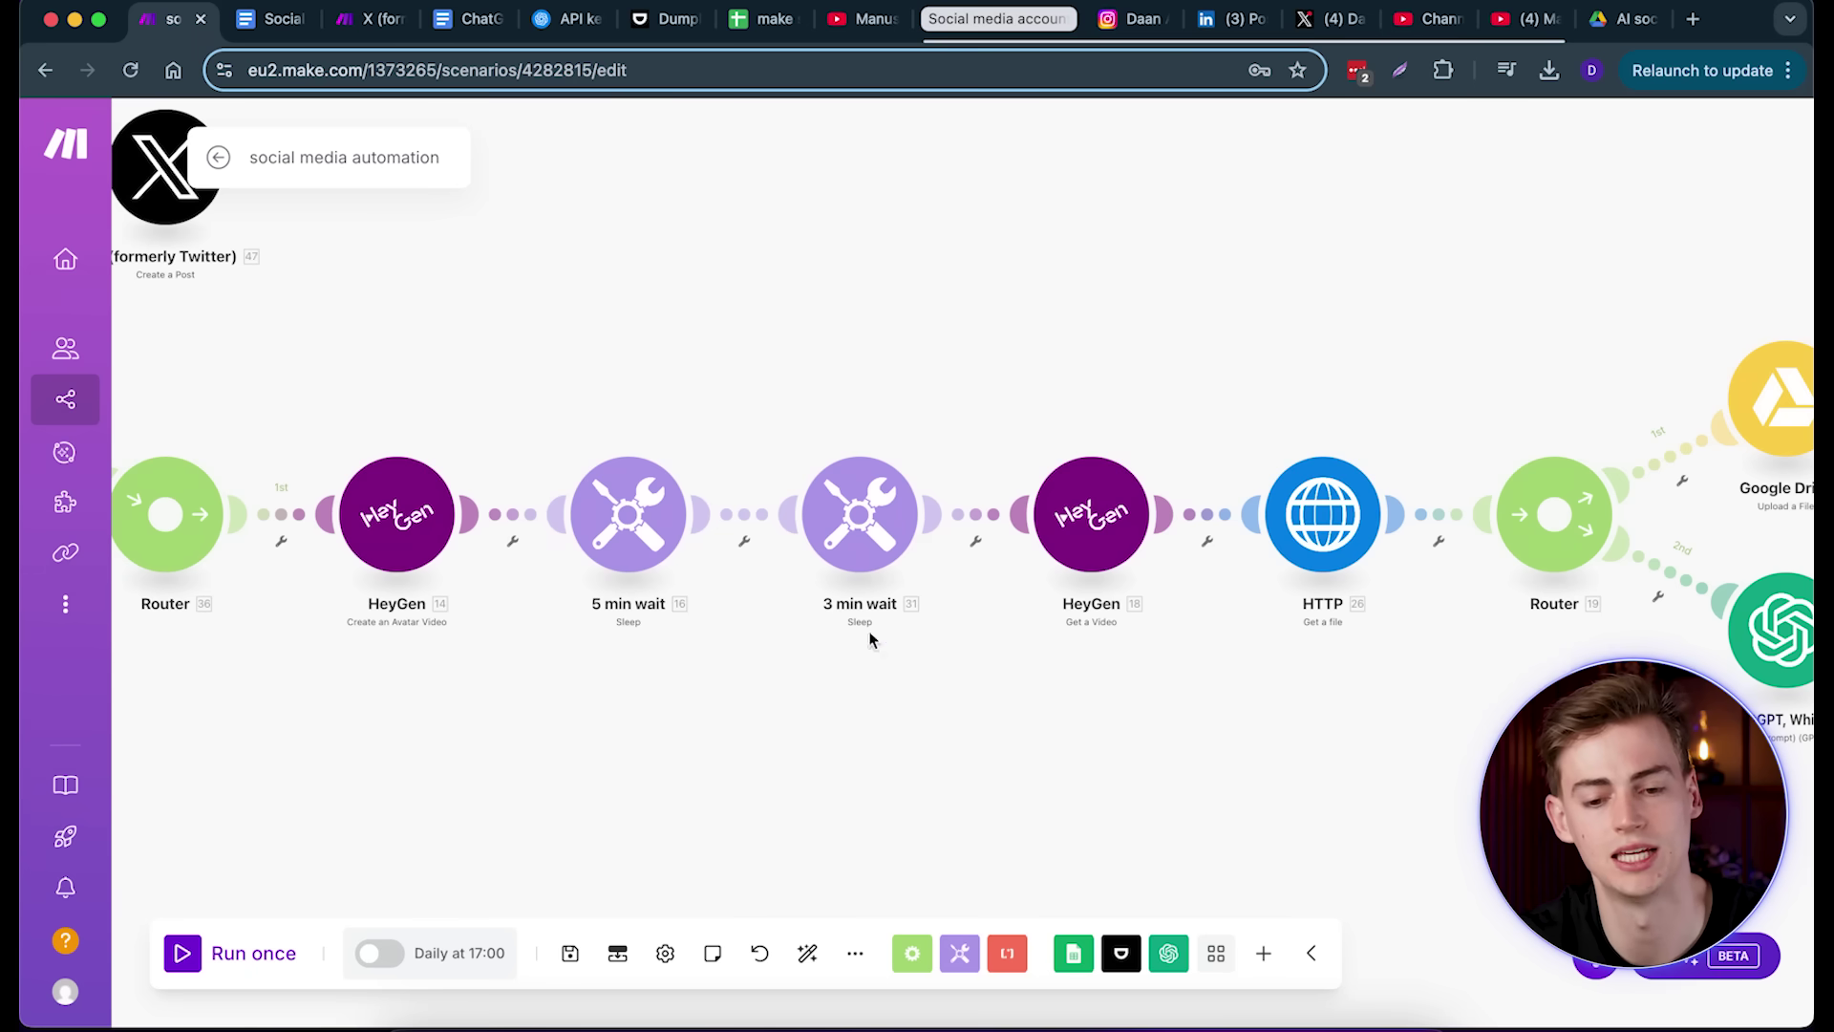
{"action": "scroll", "coordinate": [1105, 618], "scroll_direction": "right", "scroll_amount": 3}
{"action": "scroll", "coordinate": [1146, 631], "scroll_direction": "right", "scroll_amount": 3}
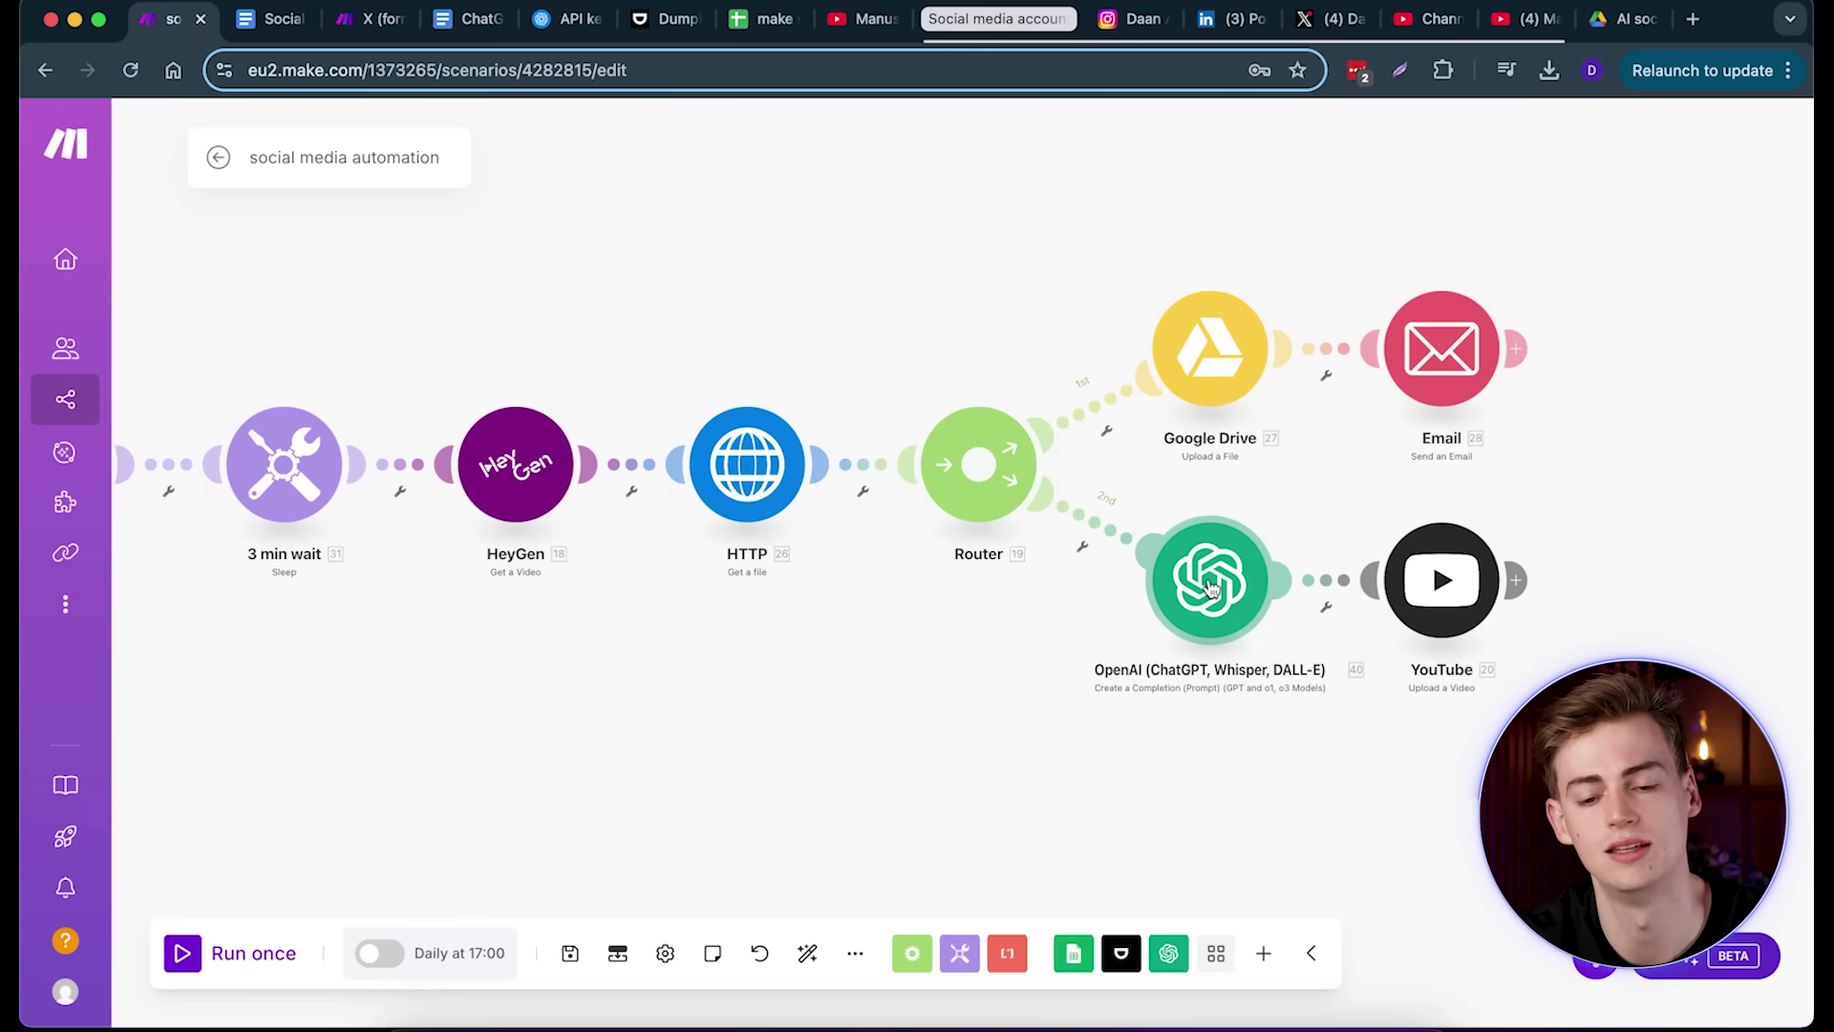
{"action": "left_click", "coordinate": [1211, 587]}
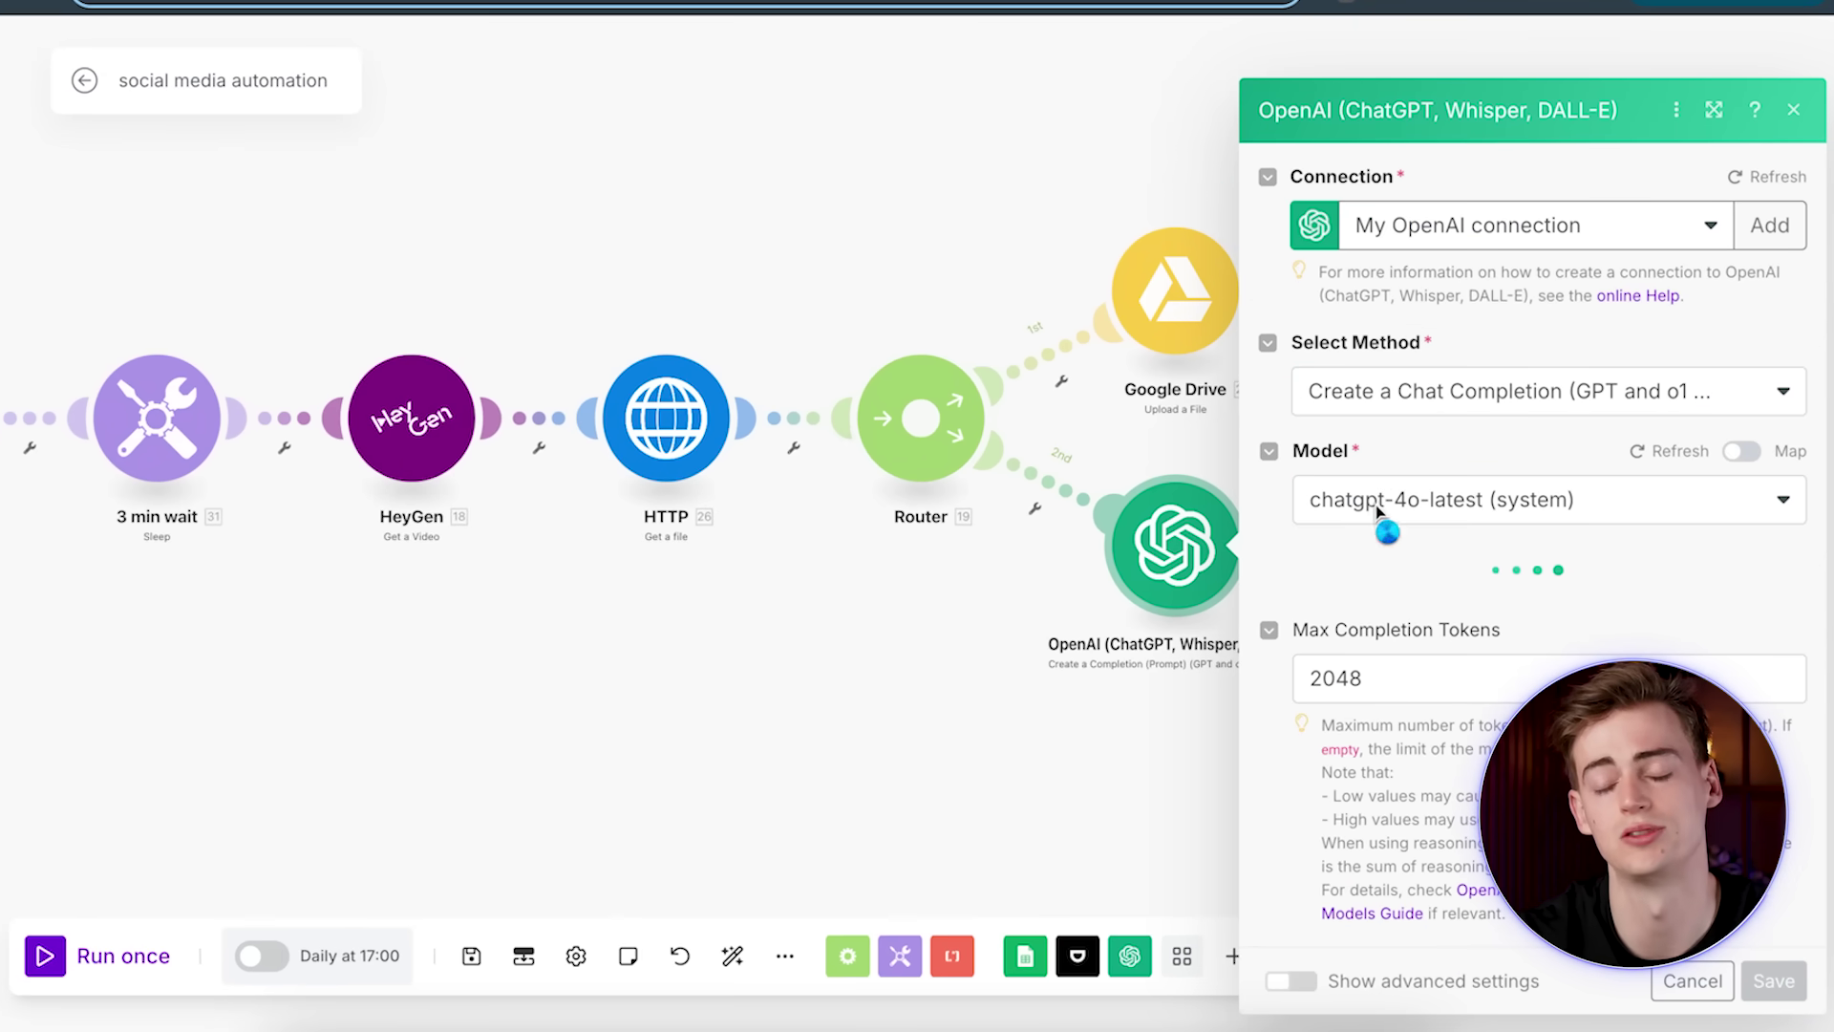
Step: Review the final OpenAI YouTube title prompt and open its linked YT Short chatgpt prompt document
{"action": "scroll", "coordinate": [1476, 571], "scroll_direction": "down", "scroll_amount": 3}
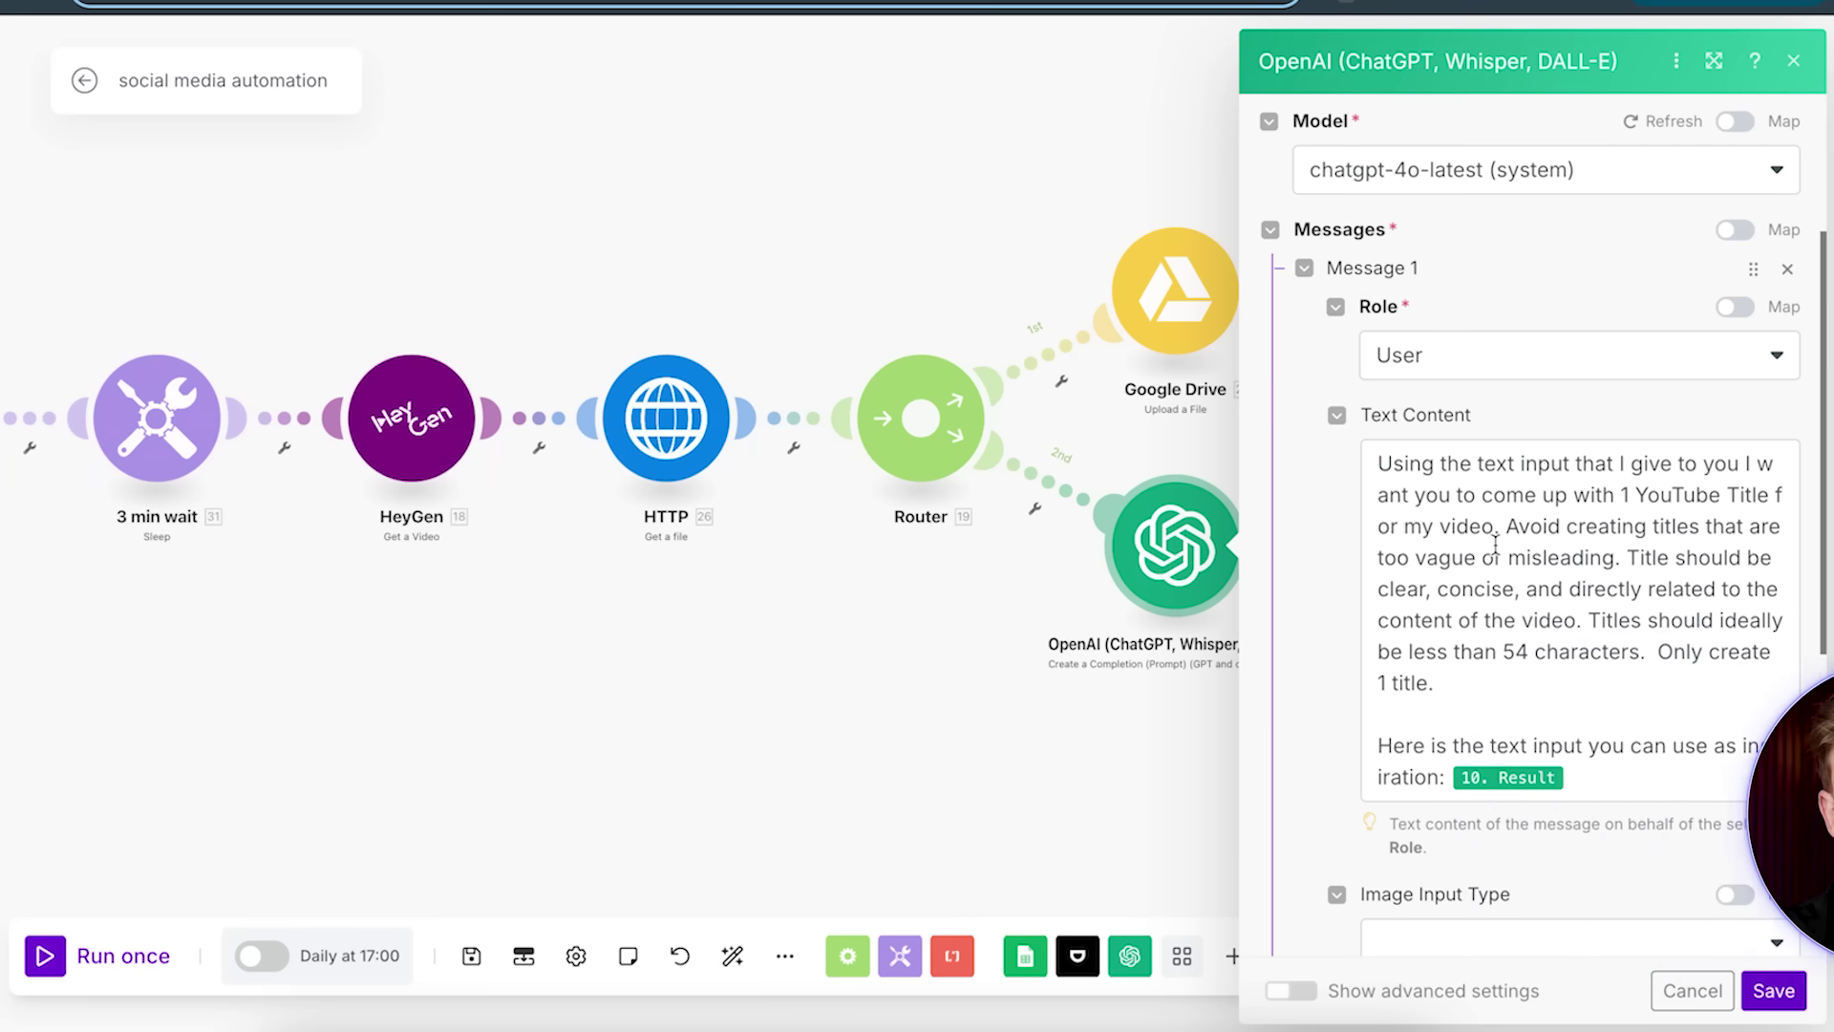
{"action": "left_click_drag", "start_coordinate": [1441, 465], "coordinate": [1529, 563]}
{"action": "left_click", "coordinate": [1543, 626]}
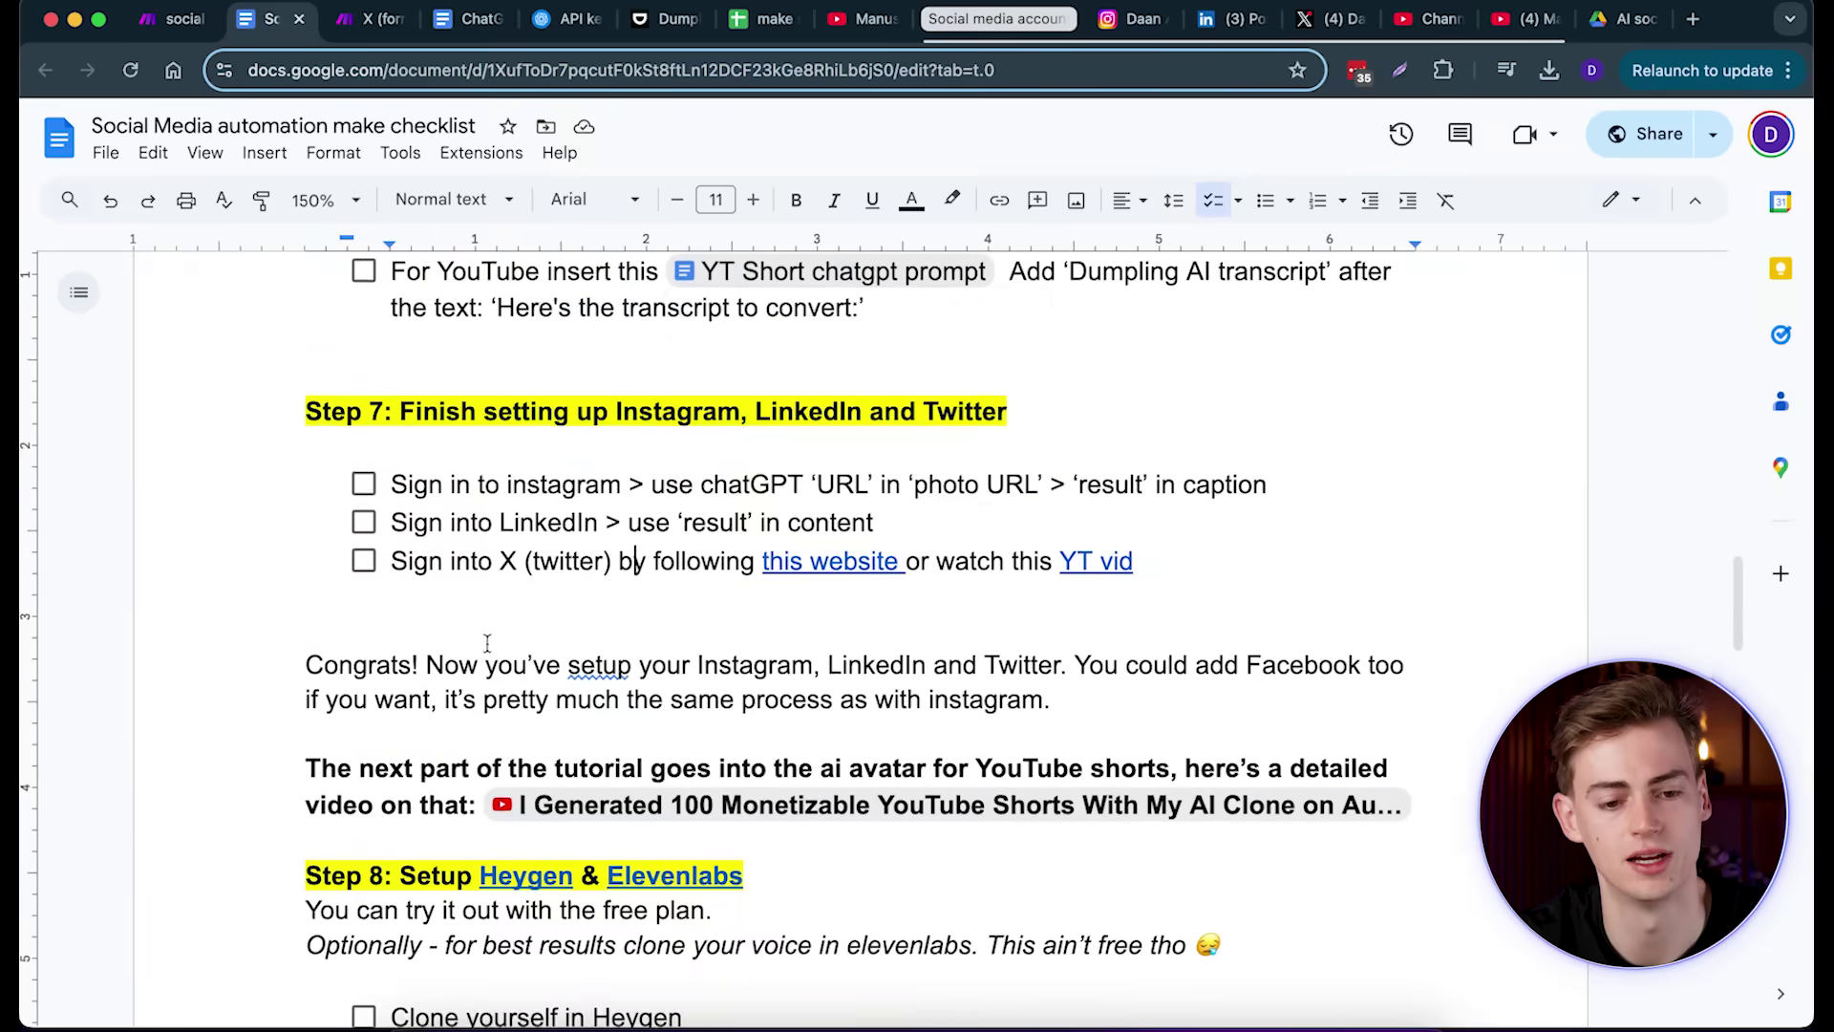
{"action": "scroll", "coordinate": [487, 643], "scroll_direction": "up", "scroll_amount": 1}
{"action": "mouse_move", "coordinate": [860, 376]}
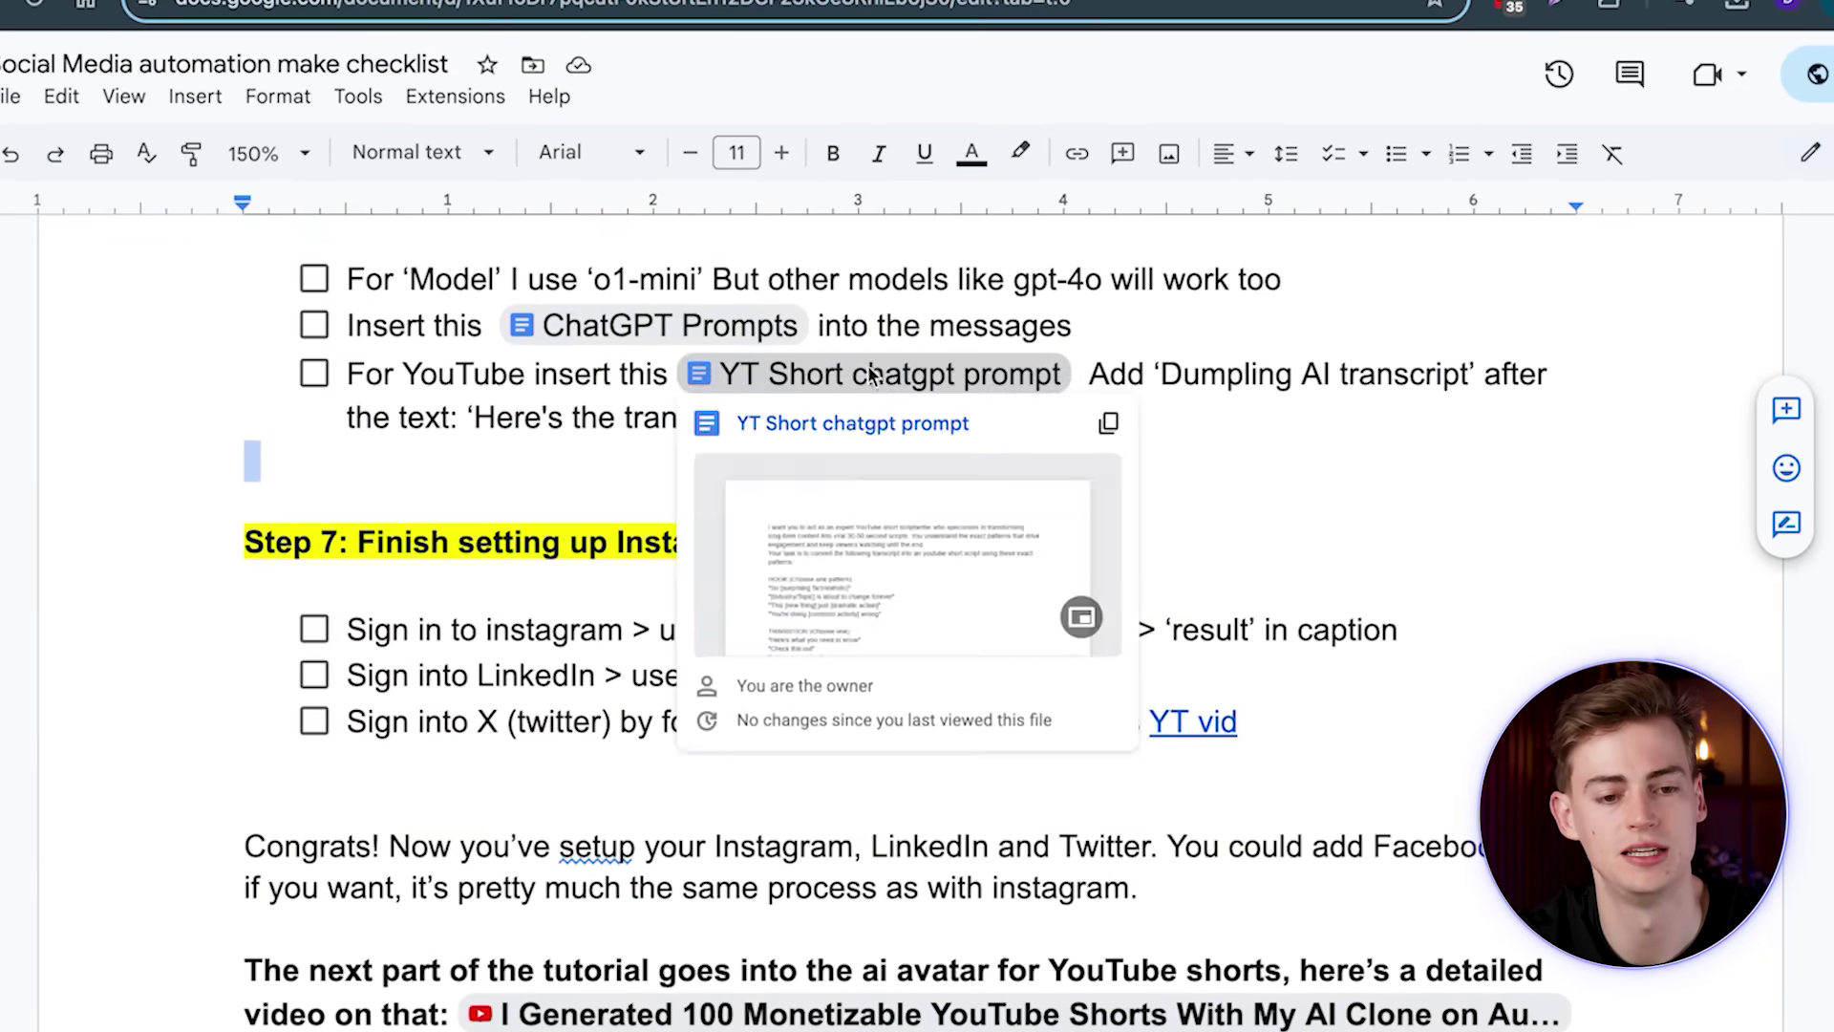
{"action": "left_click", "coordinate": [872, 375]}
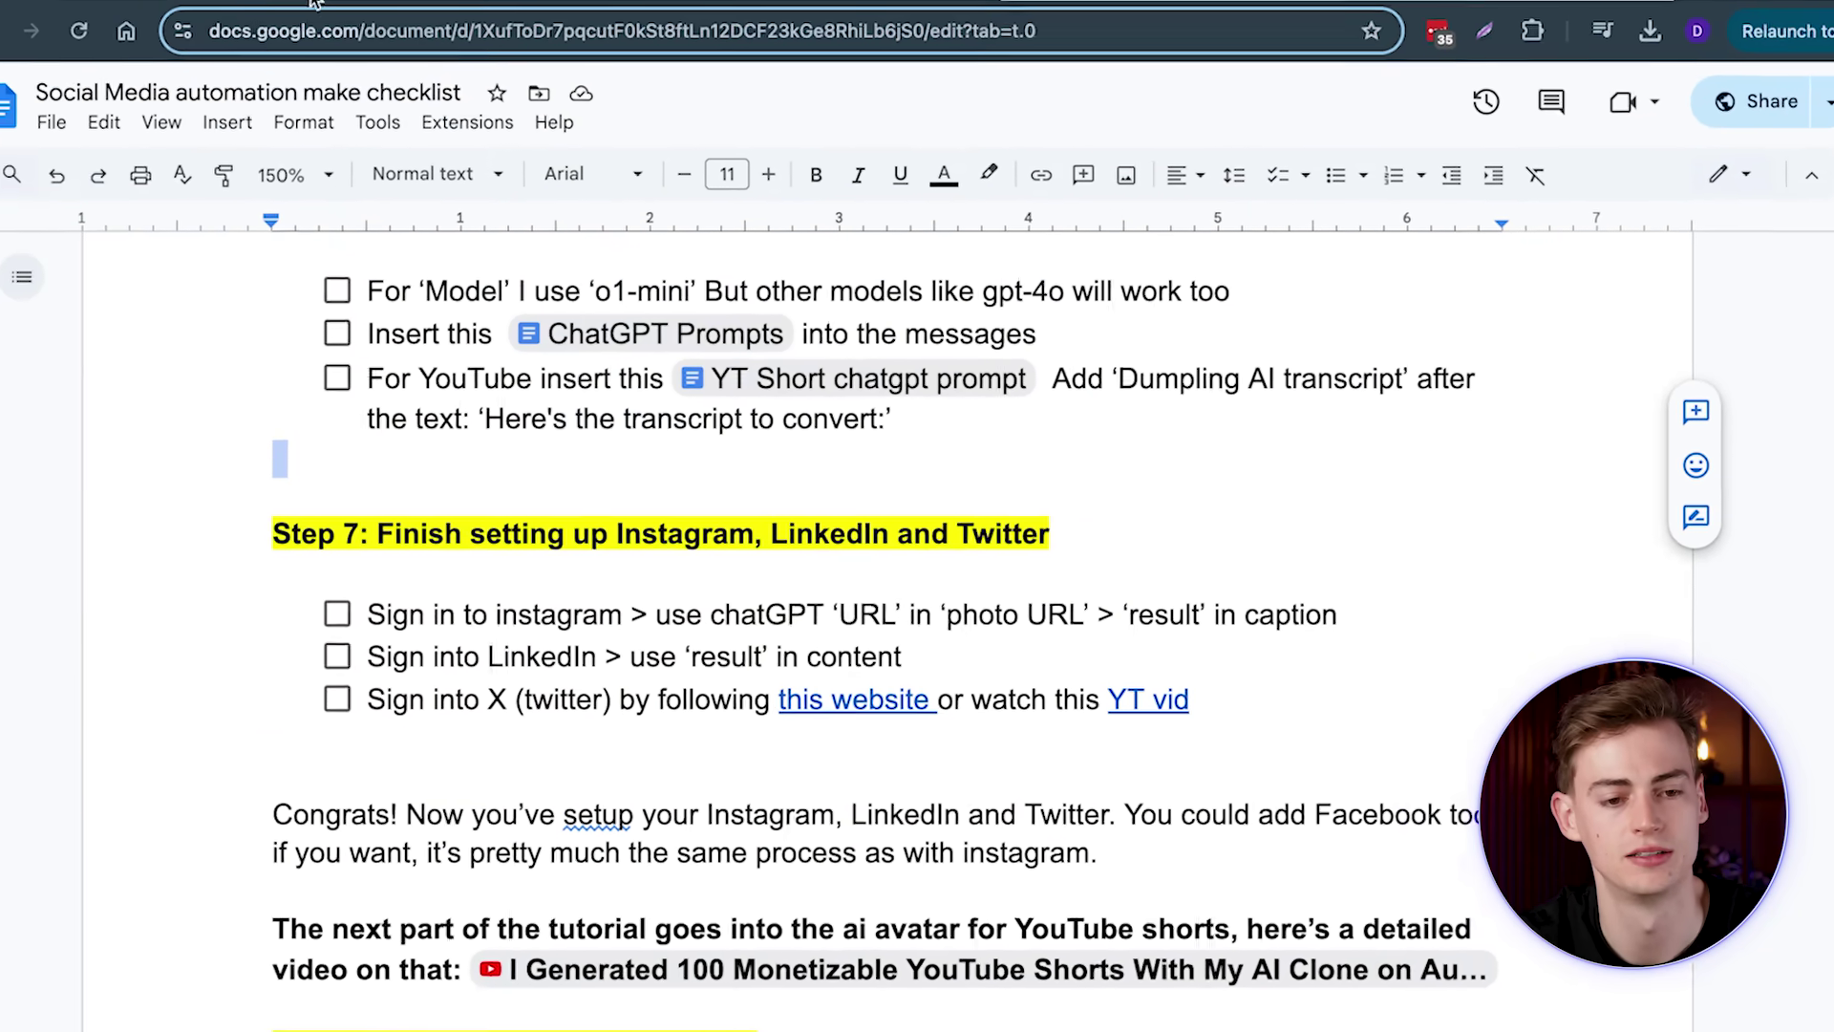
Step: Check the YouTube upload settings (Title from 40. Result, Howto & Style, Private), then view the uploaded Short
{"action": "left_click_drag", "start_coordinate": [867, 784], "coordinate": [484, 661]}
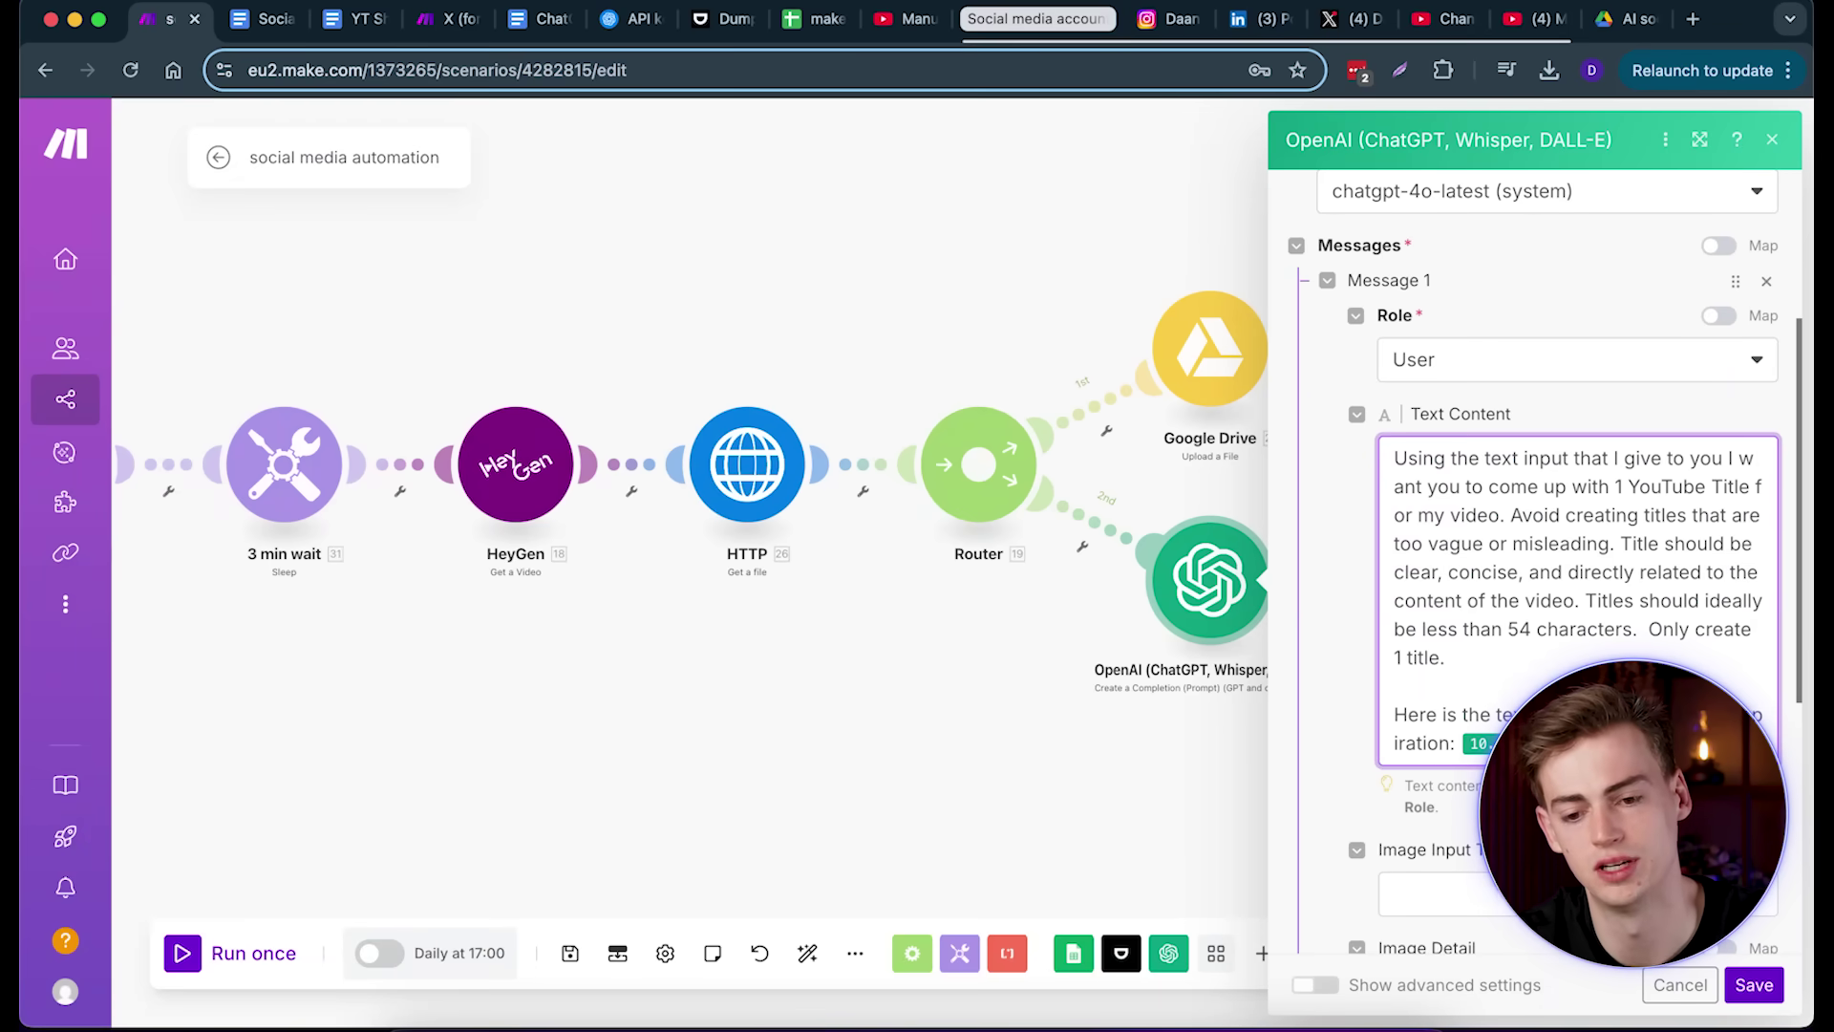
{"action": "left_click_drag", "start_coordinate": [1206, 759], "coordinate": [855, 731]}
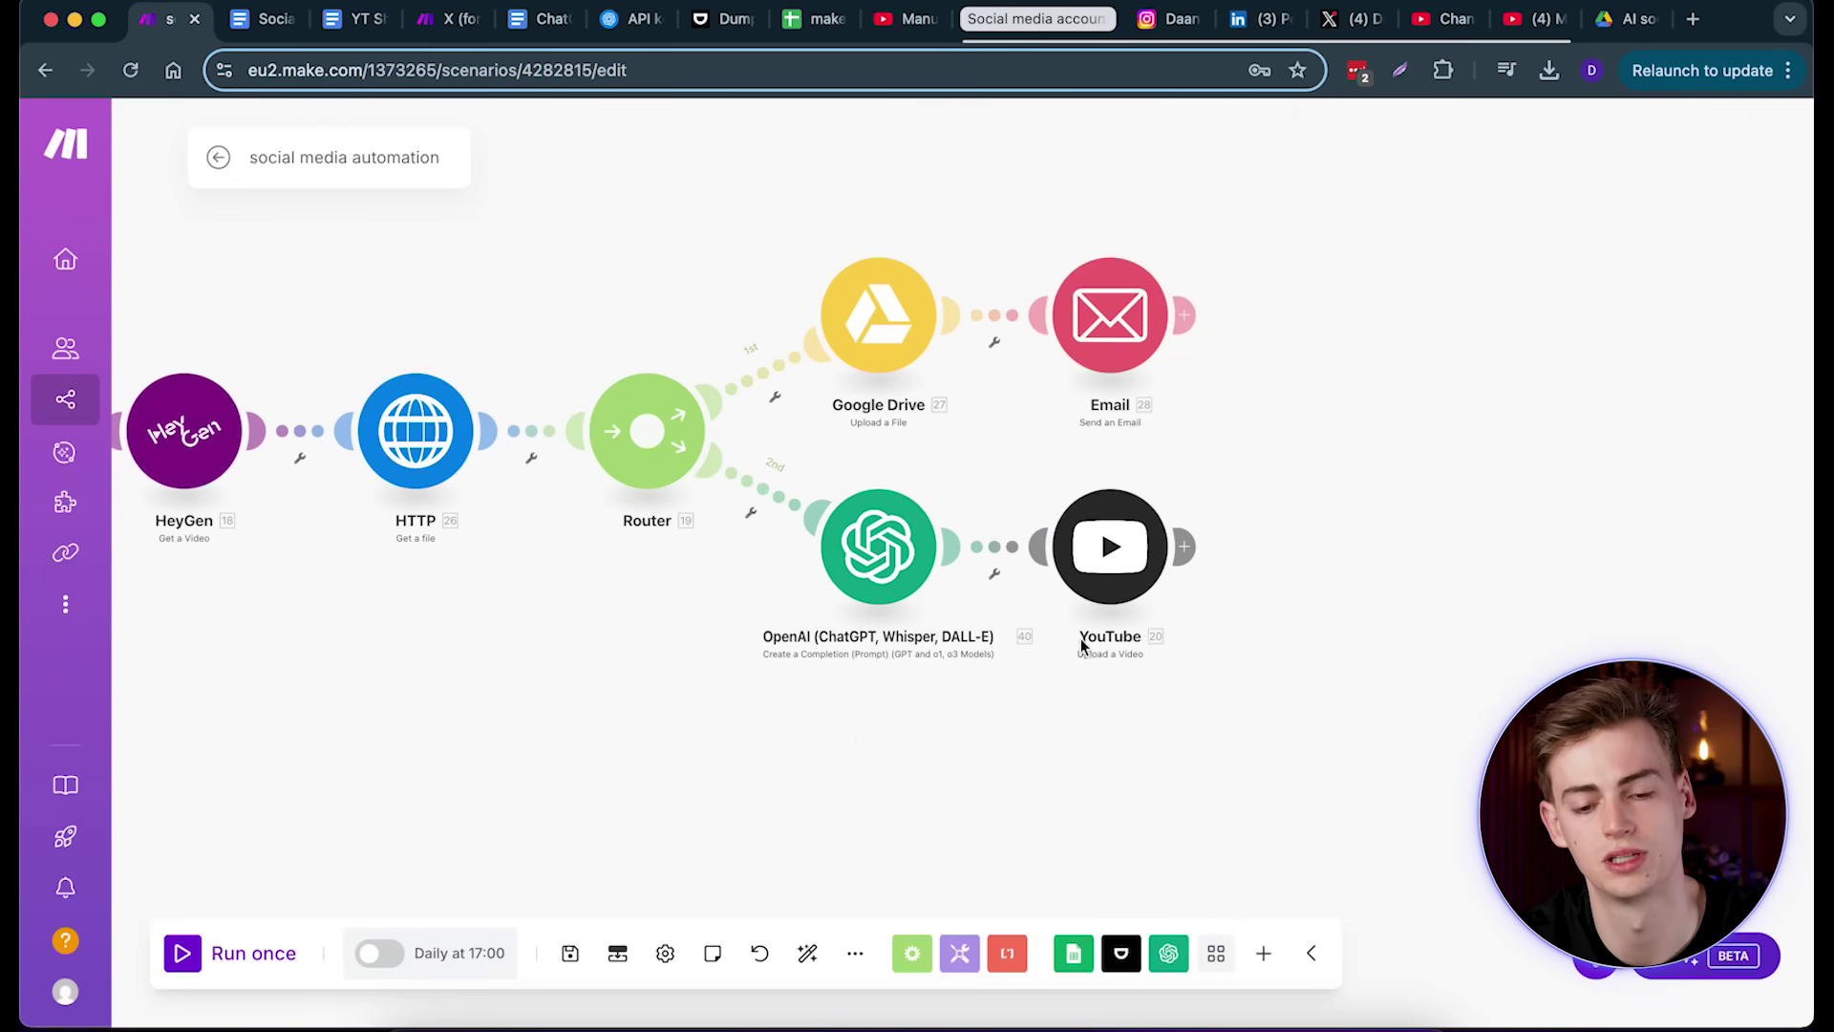
{"action": "left_click", "coordinate": [1132, 568]}
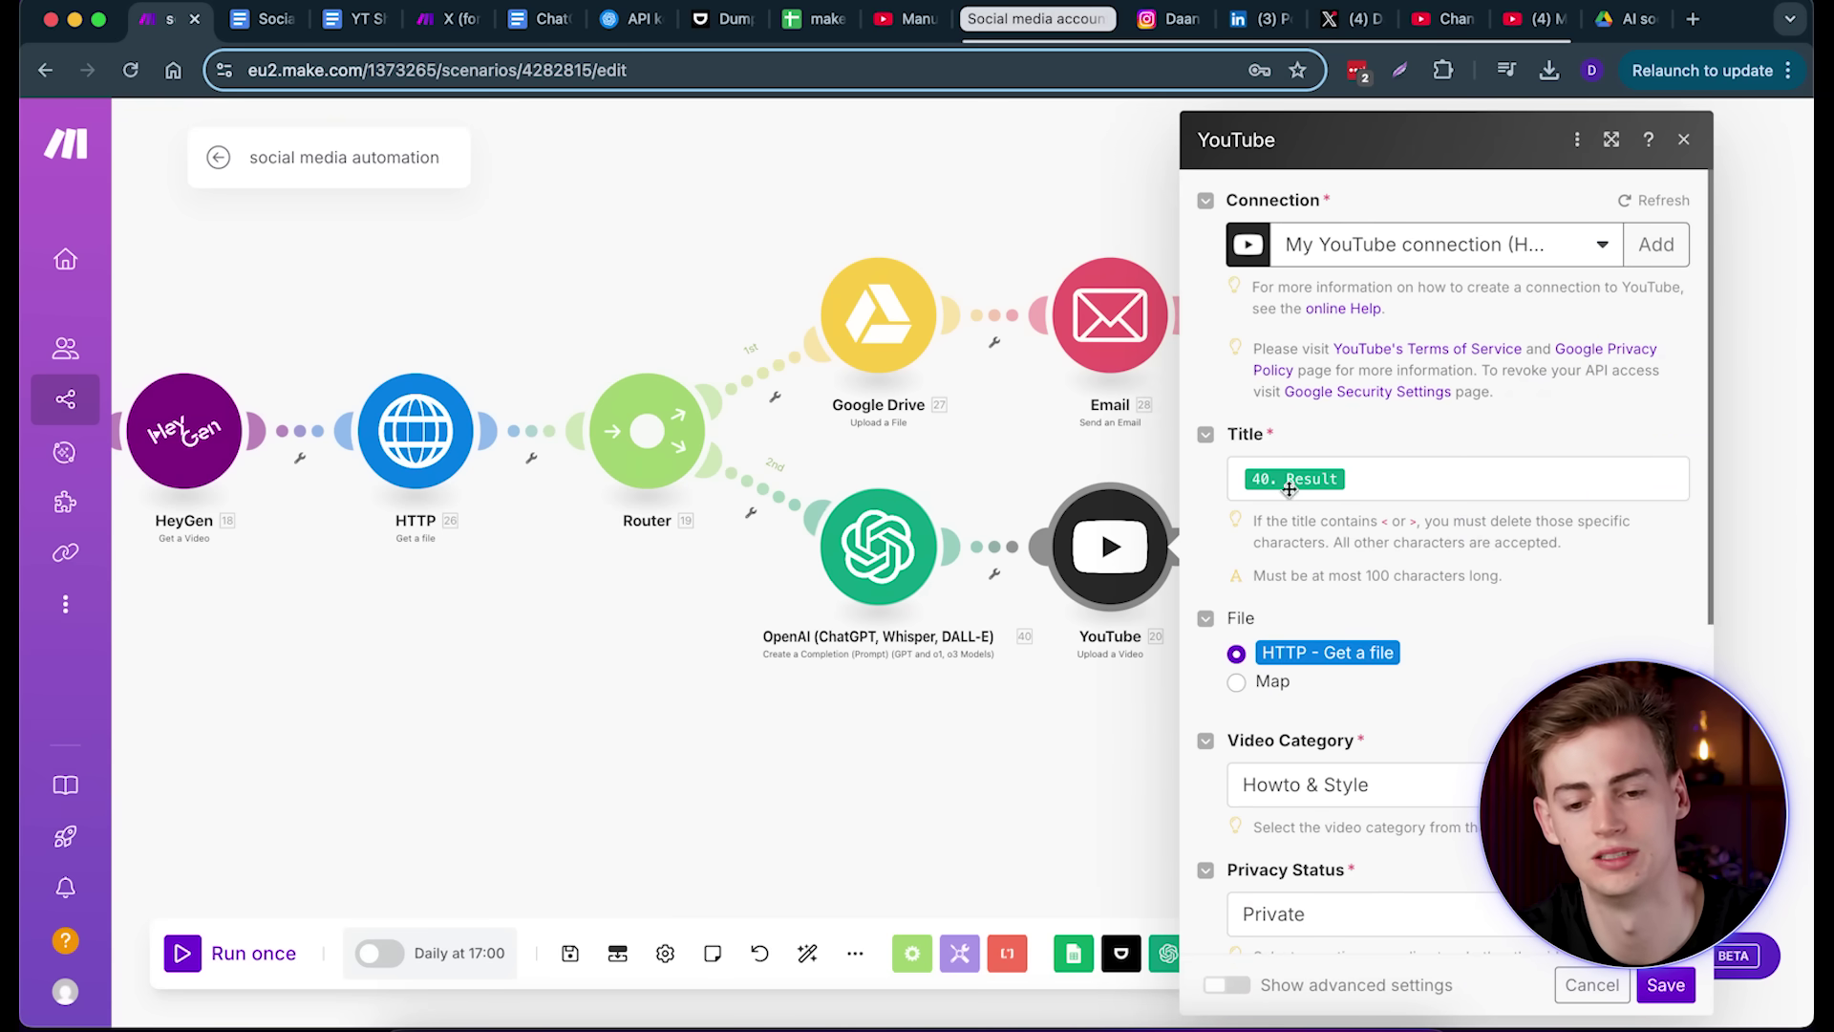
{"action": "left_click", "coordinate": [1533, 18]}
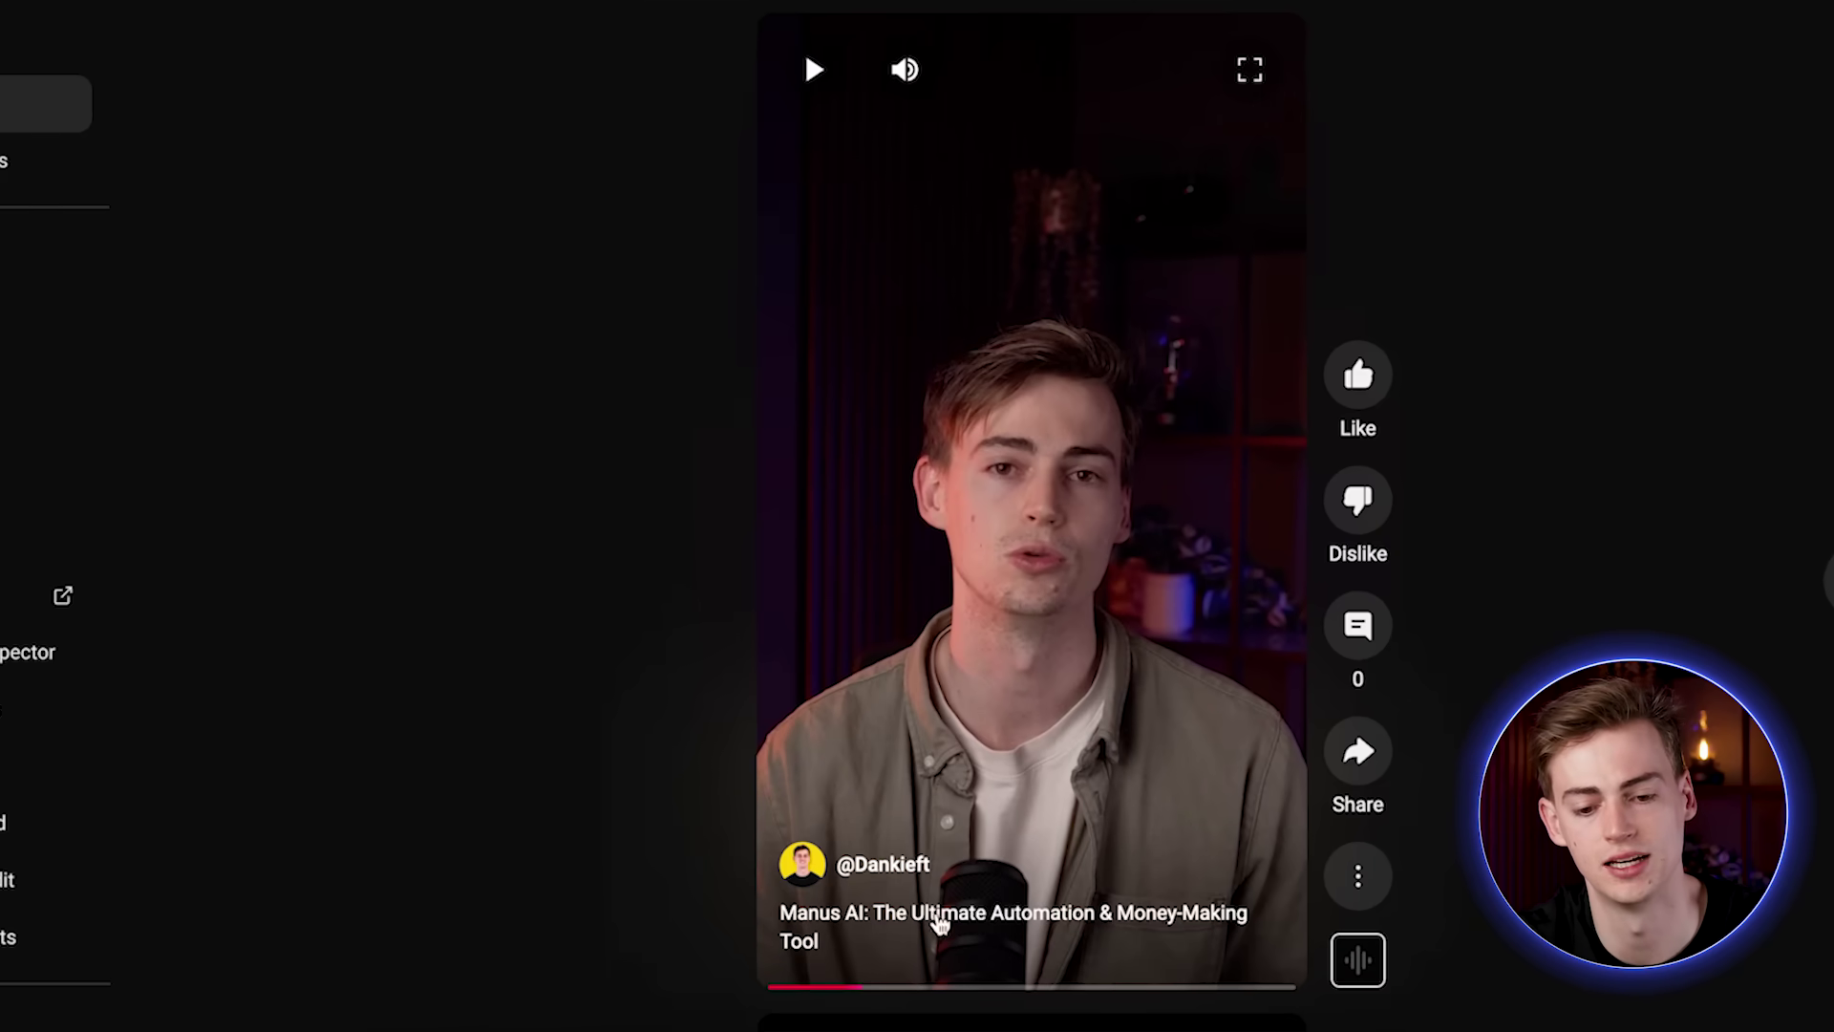